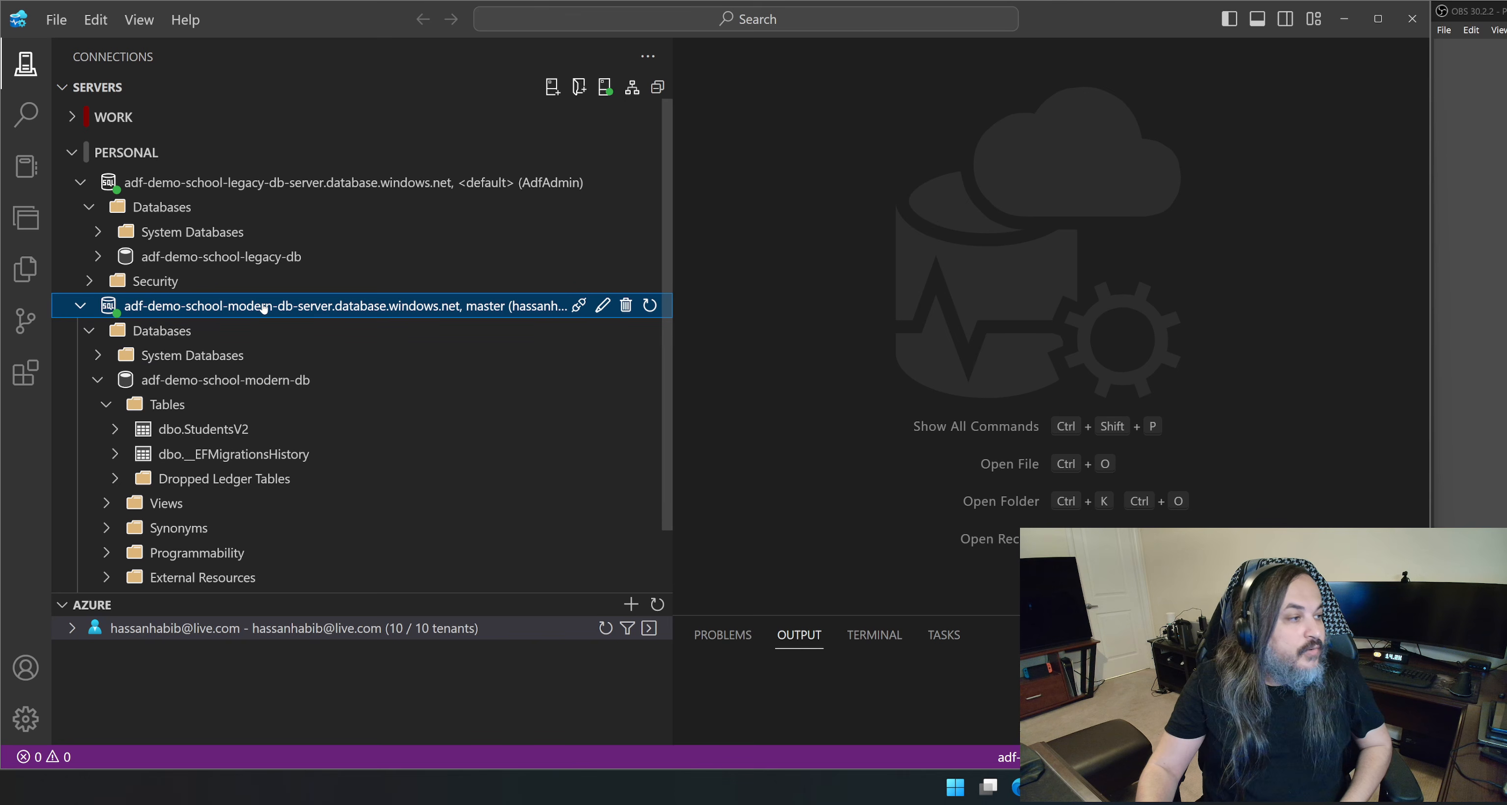
Expand adf-demo-school-legacy-db and compare its tables with those of adf-demo-school-modern-db.
left_click(146, 257)
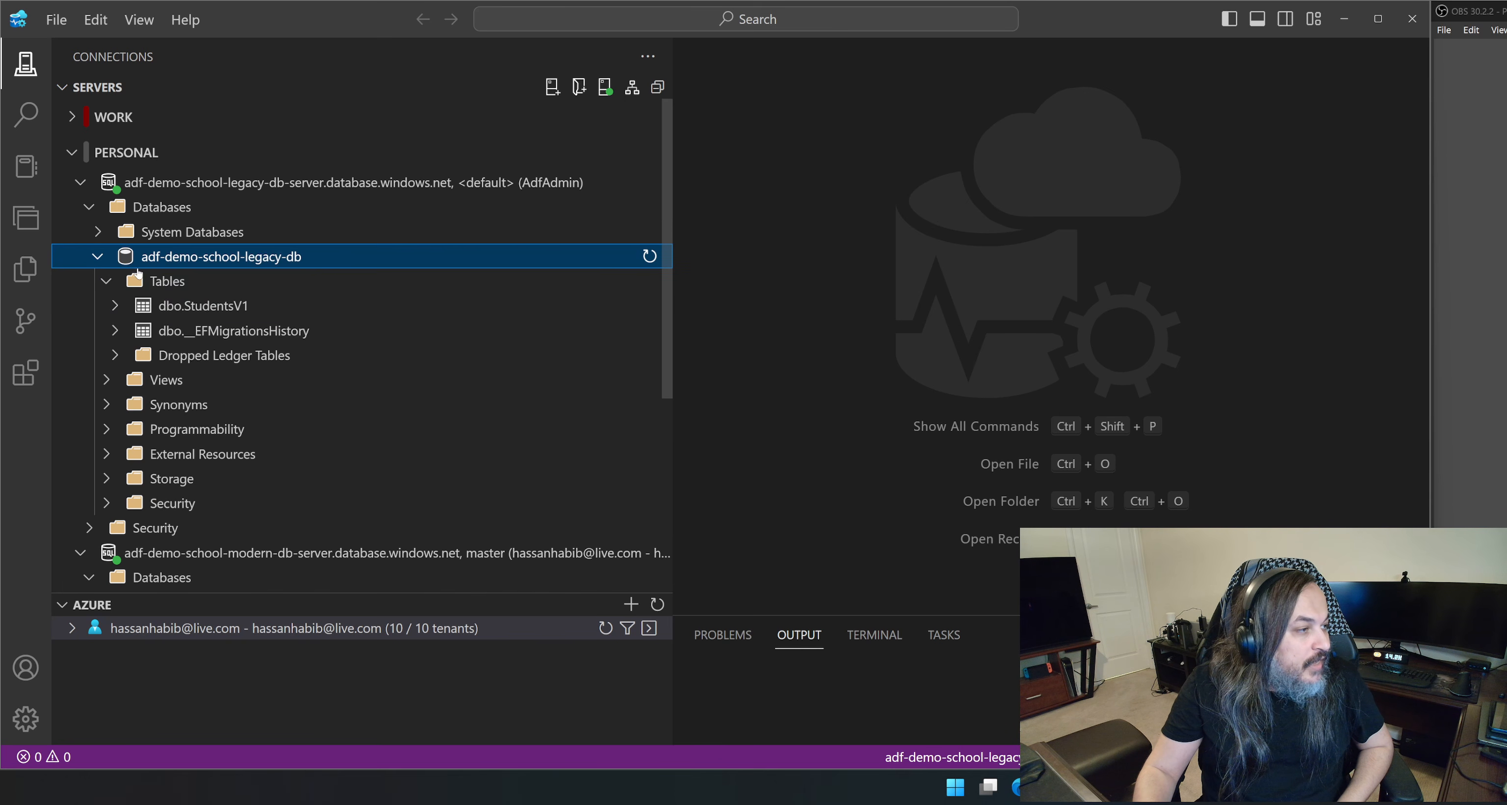
scroll(277, 290, "down", 1)
scroll(277, 290, "down", 1)
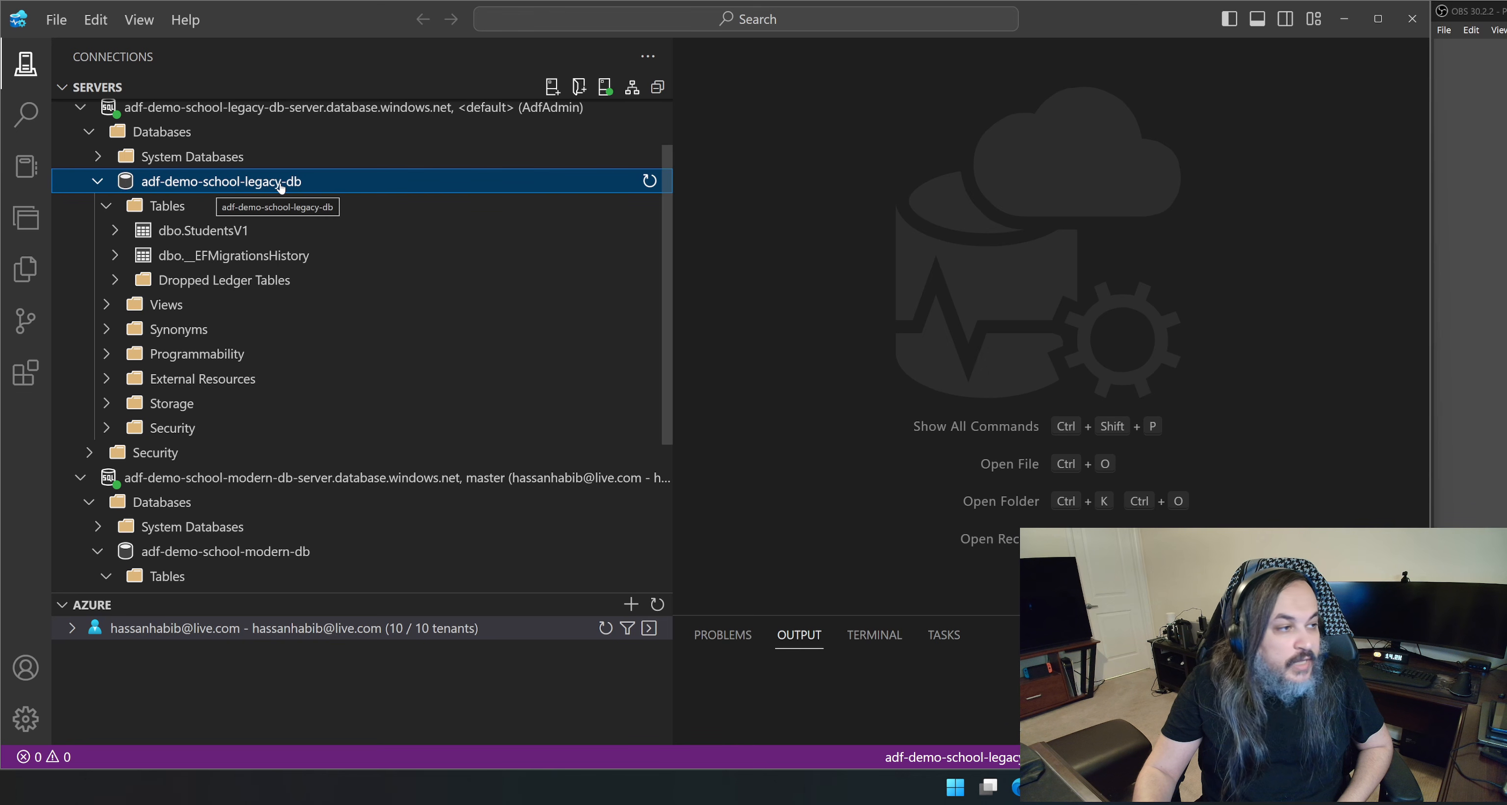
scroll(269, 346, "down", 2)
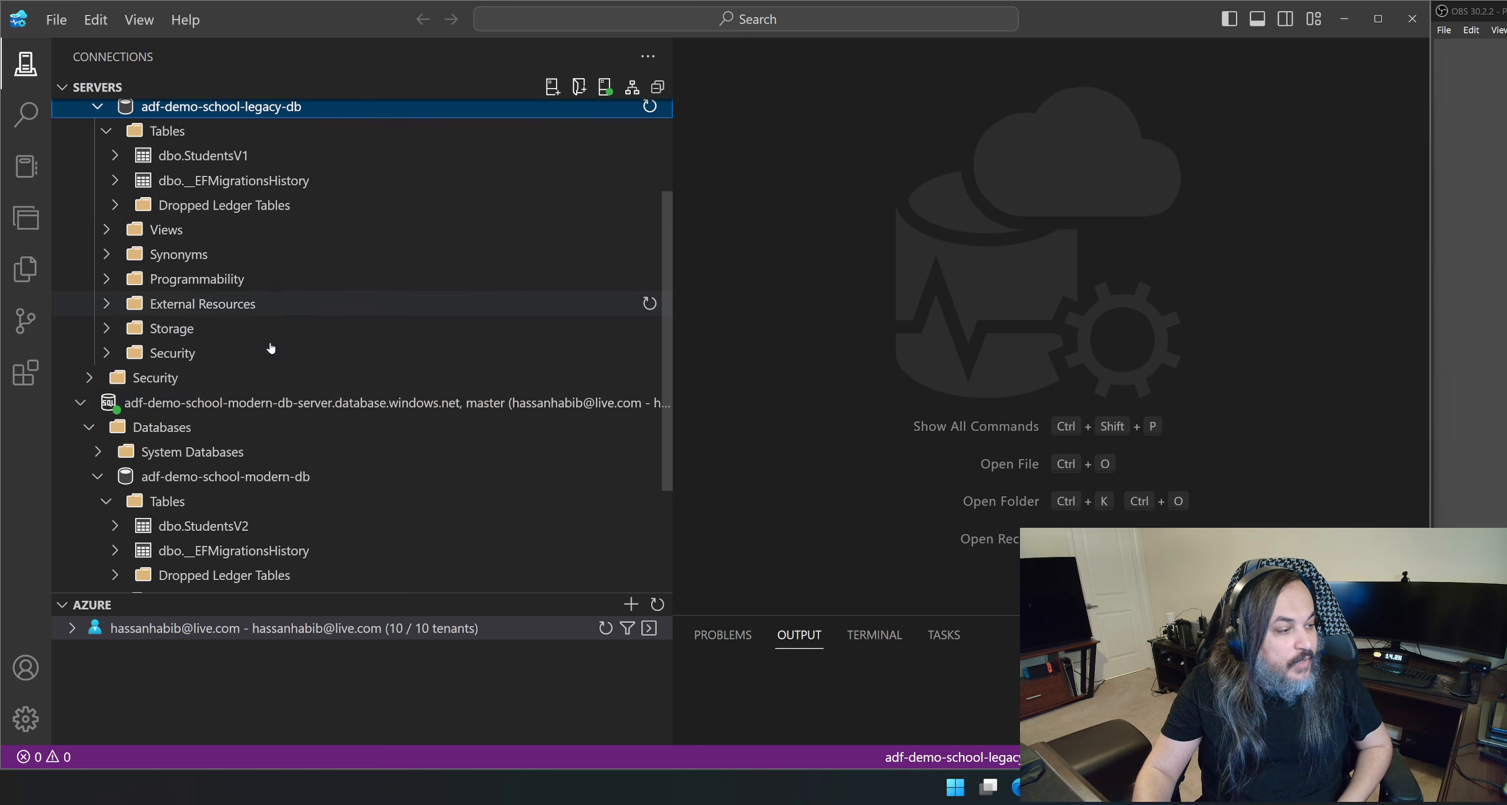
scroll(202, 486, "down", 1)
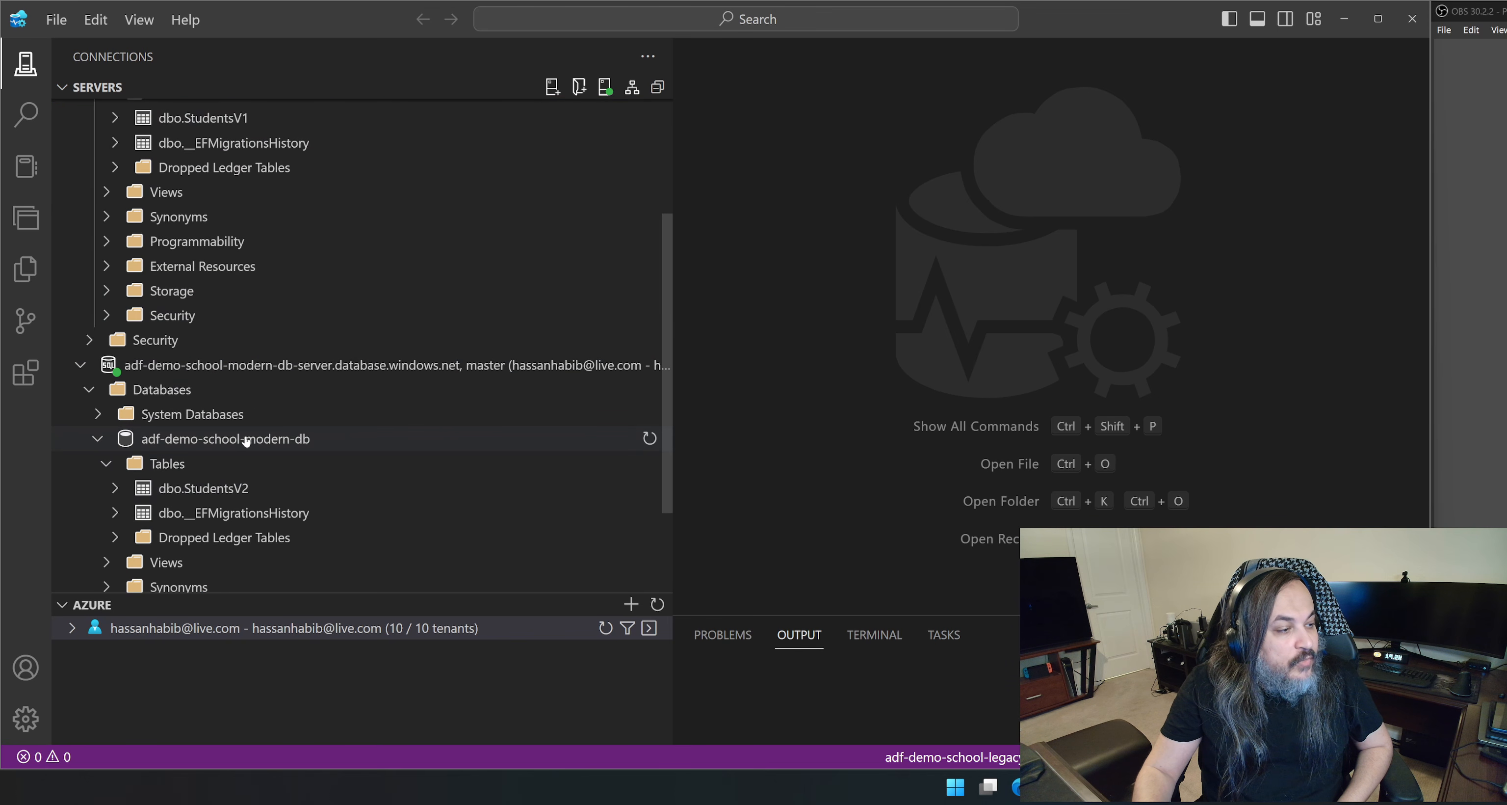
scroll(298, 436, "up", 2)
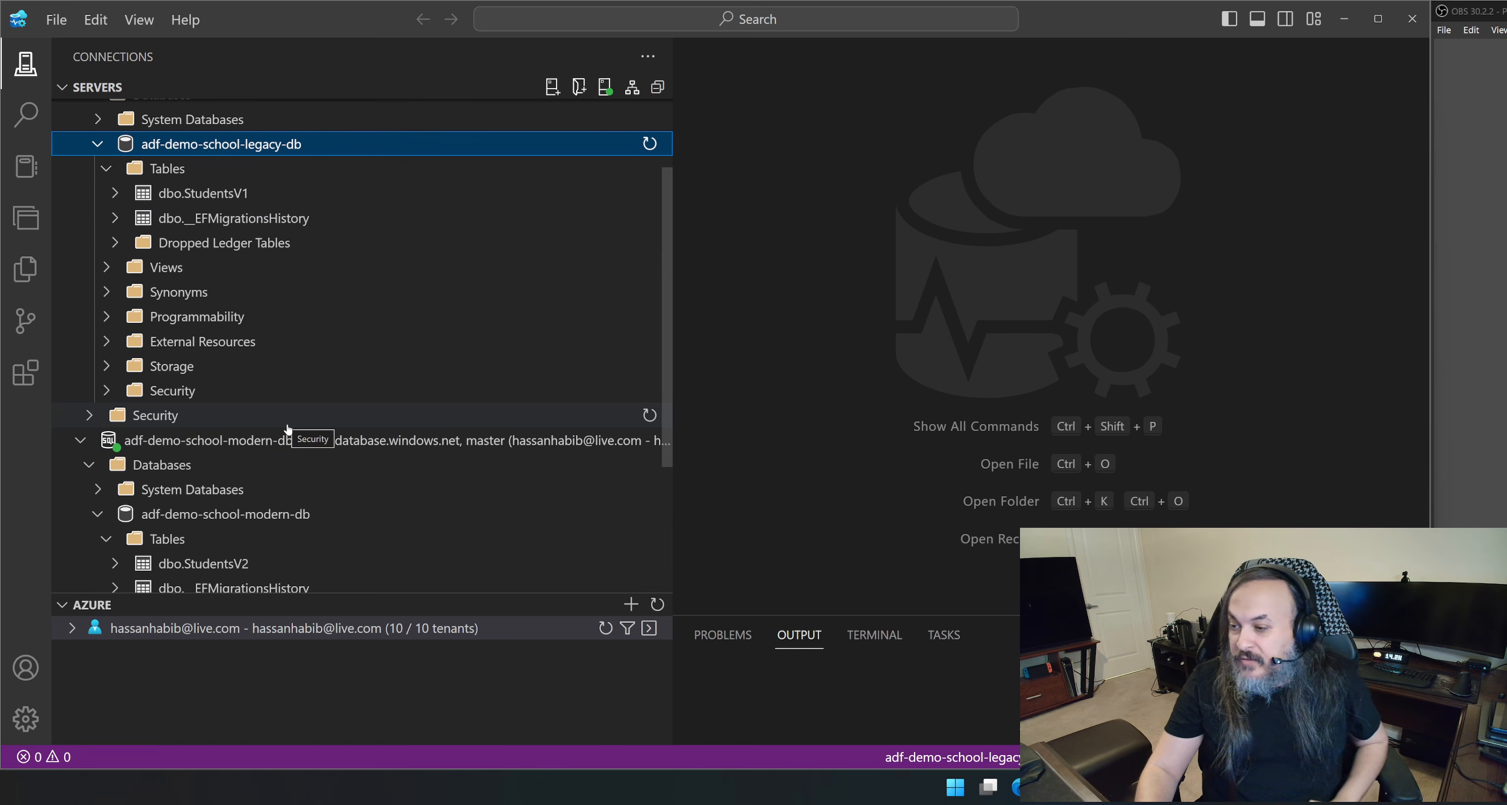
Expand dbo.StudentsV1 in the legacy database and dbo.StudentsV2 in the modern one, then collapse dbo.StudentsV1.
left_click(193, 195)
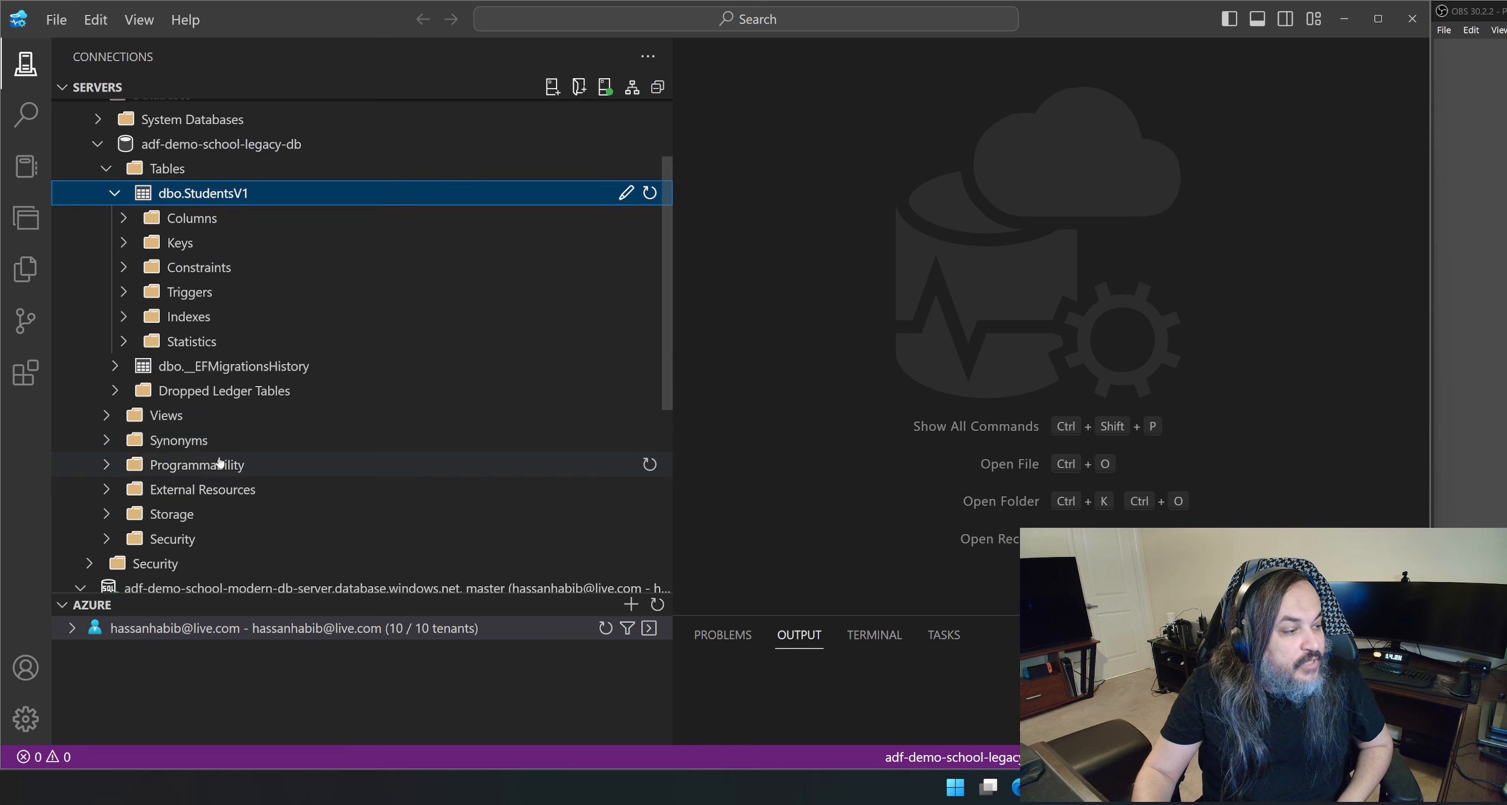
scroll(246, 281, "down", 5)
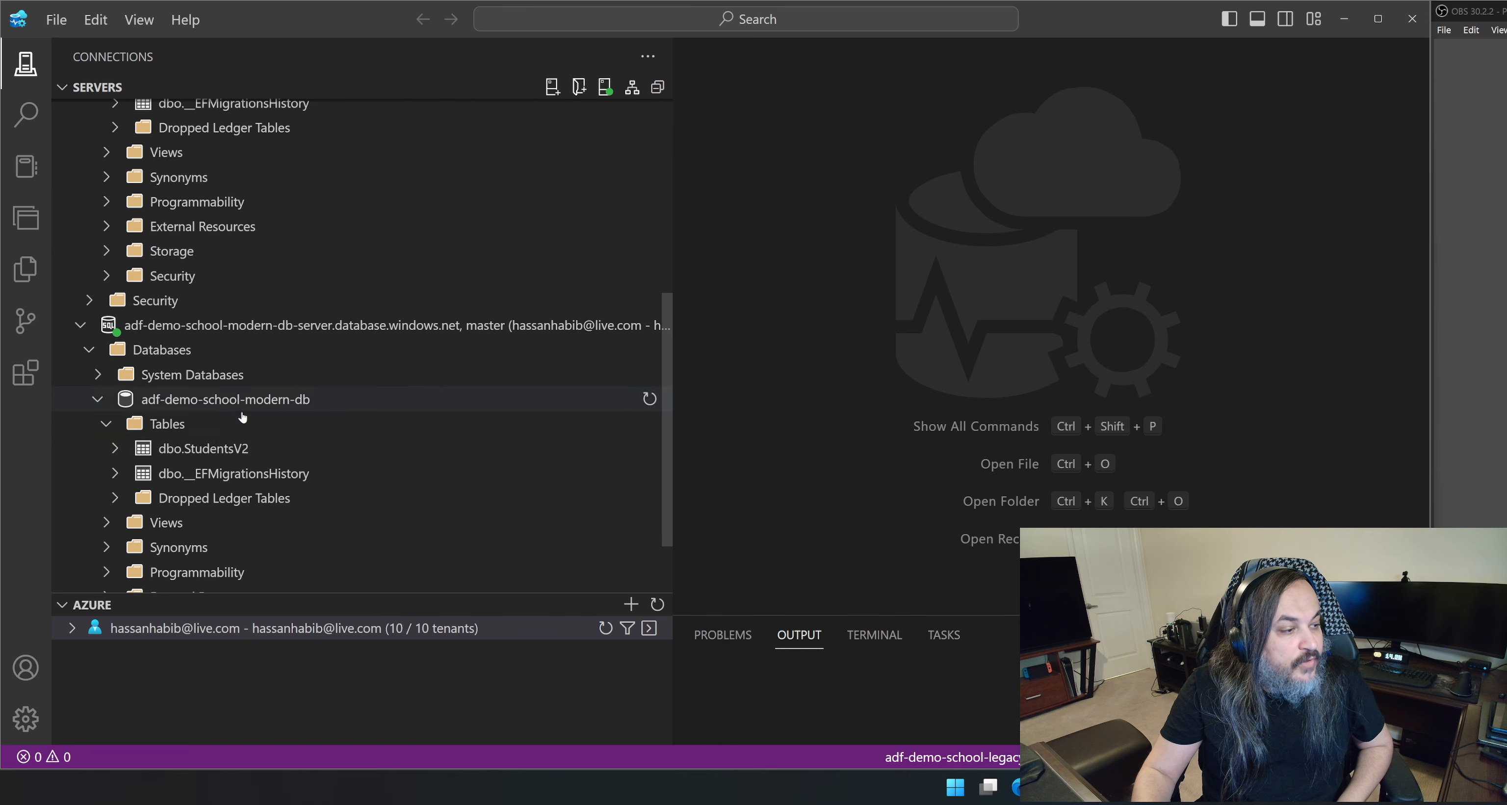
left_click(242, 450)
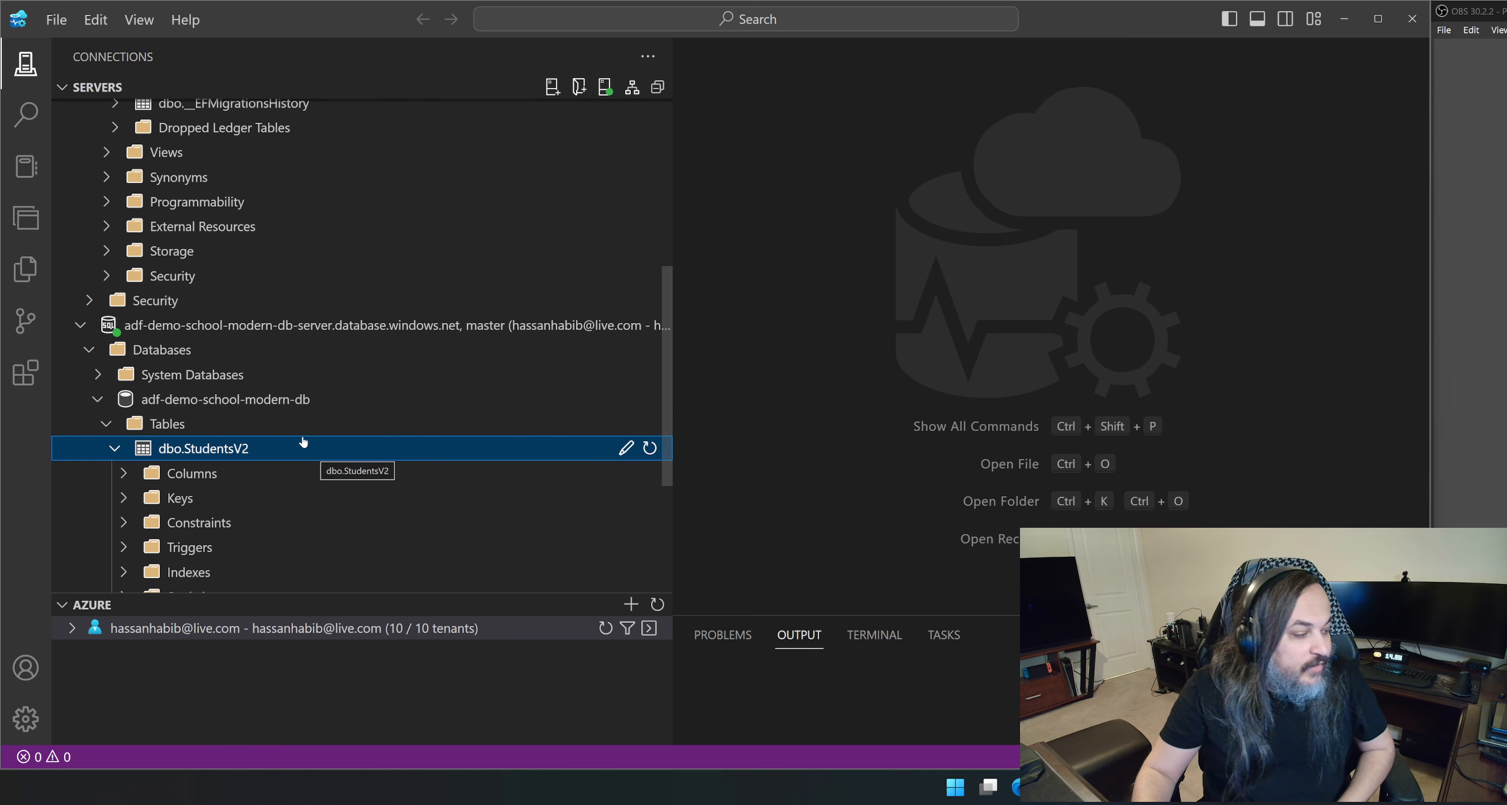
scroll(304, 441, "down", 1)
scroll(303, 439, "up", 5)
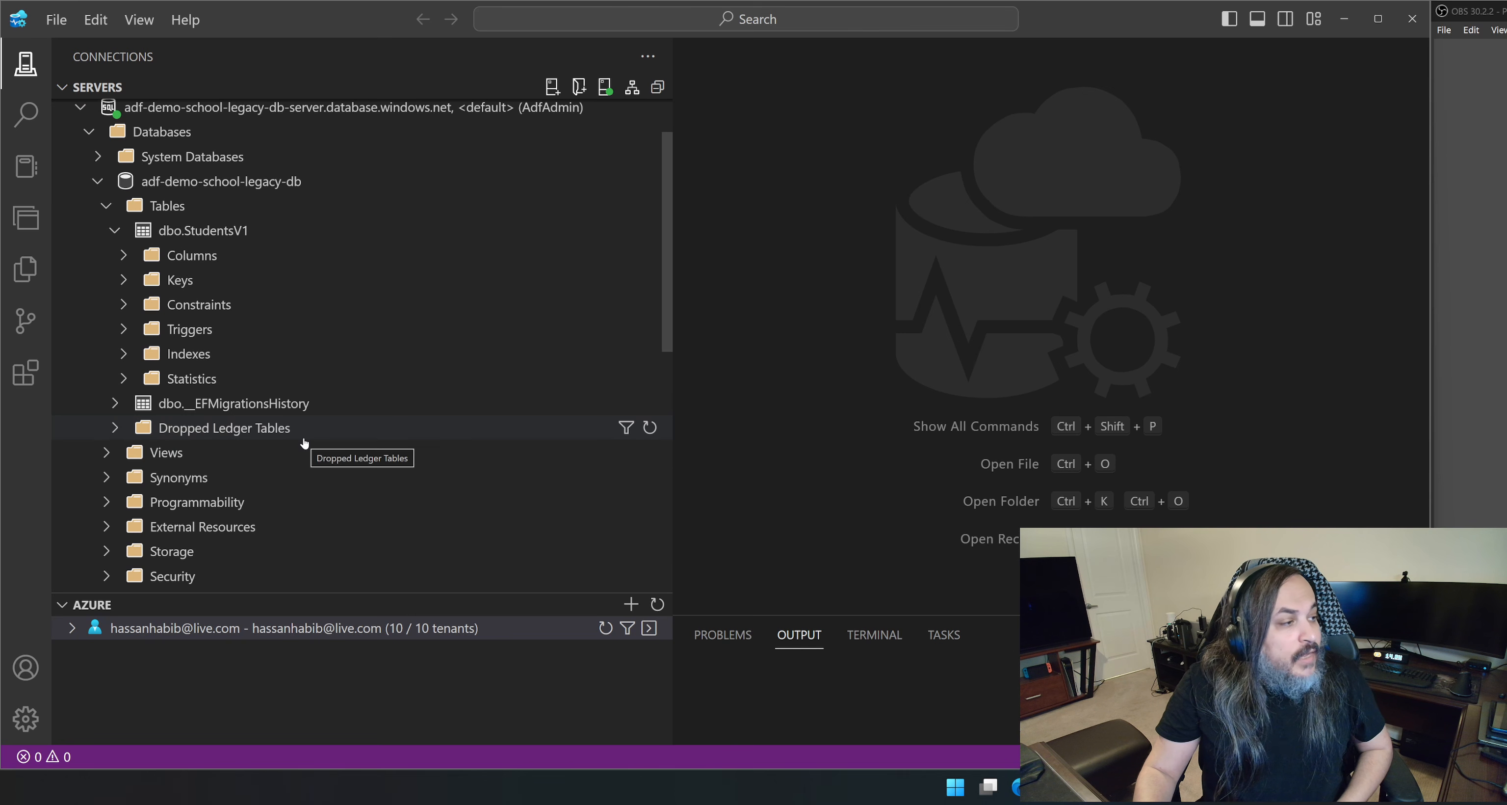
left_click(114, 233)
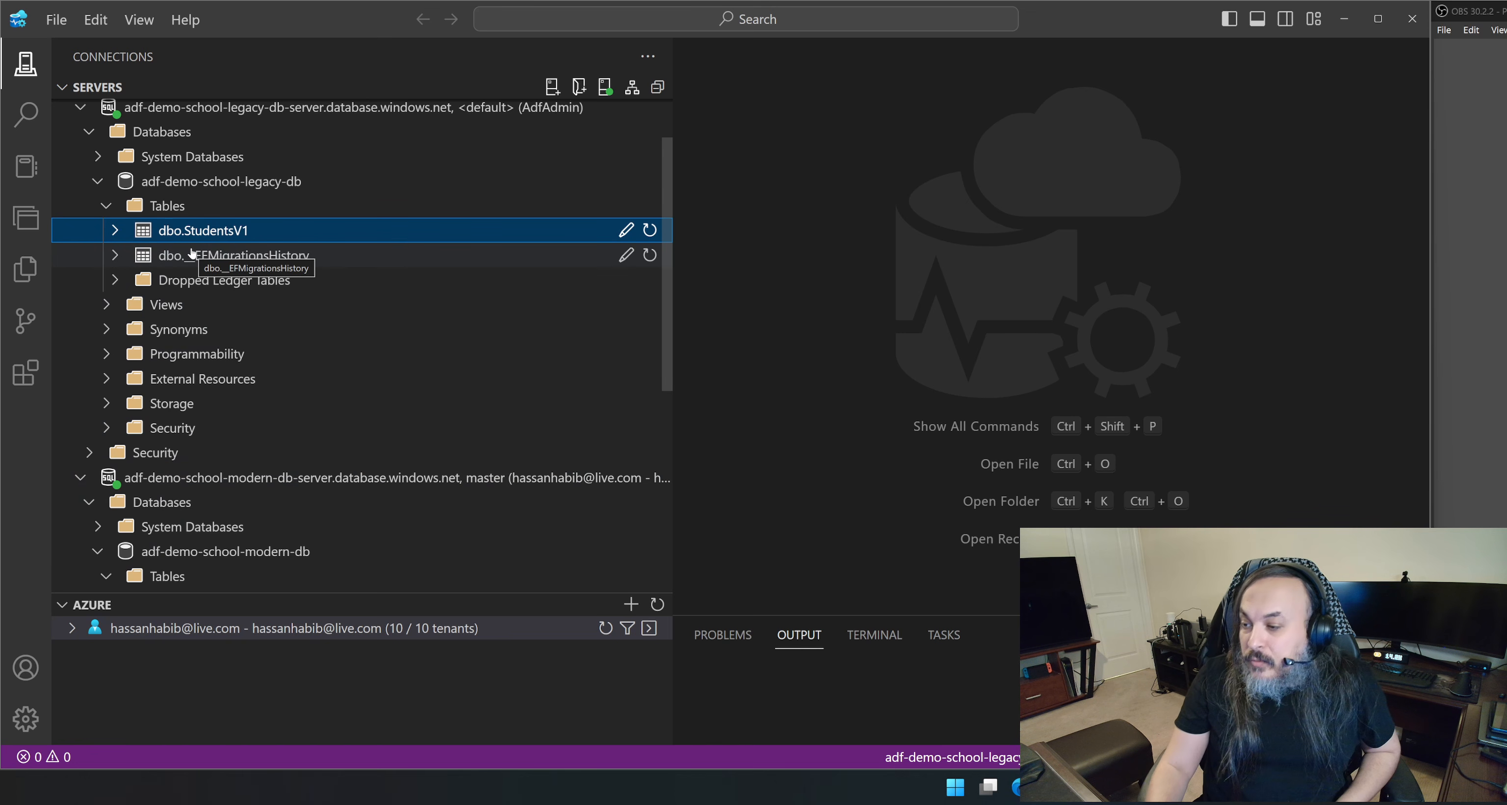
Create a new query on adf-demo-school-legacy-db and run "select count(*) StudentsV1".
right_click(218, 230)
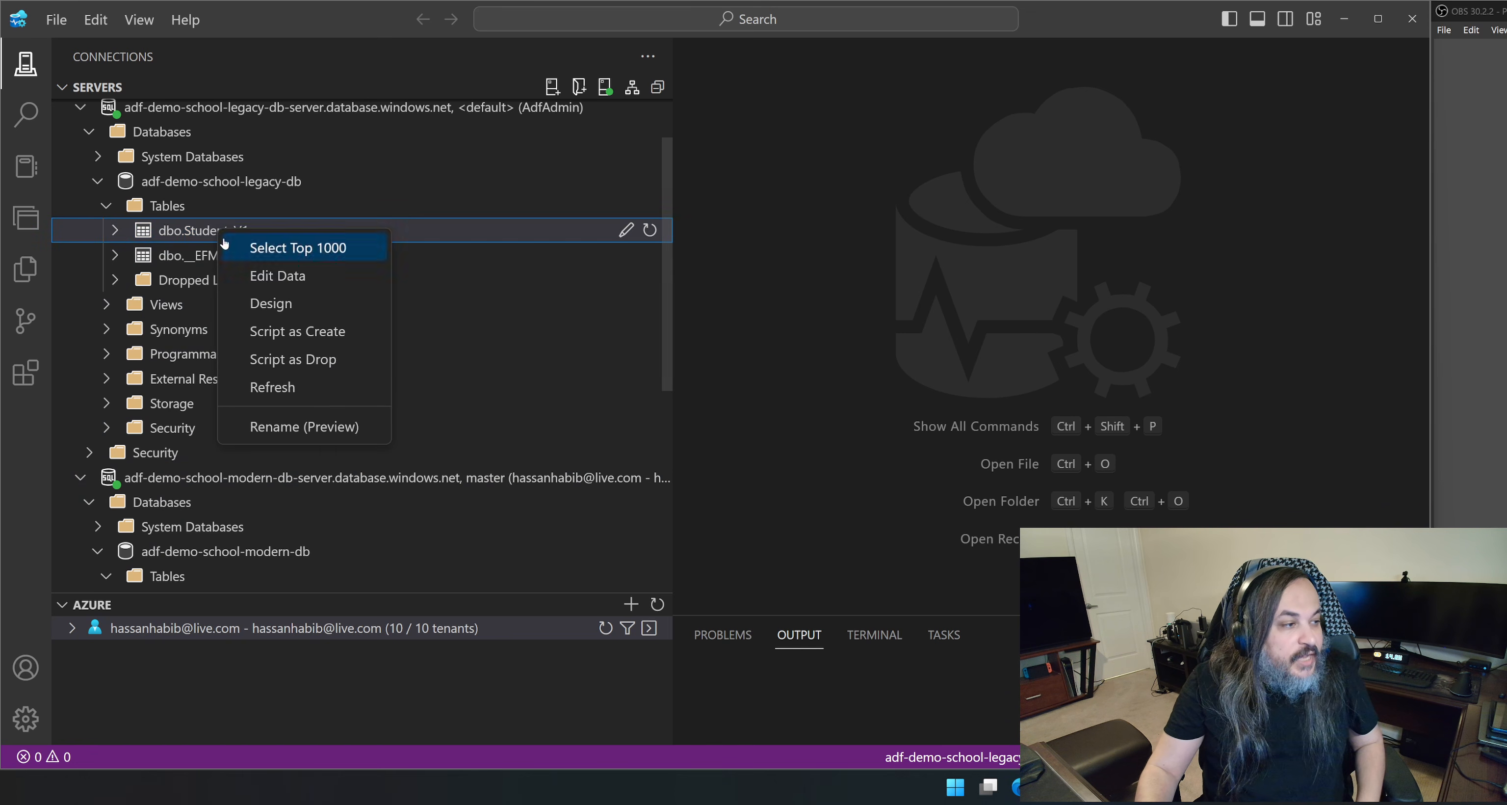
right_click(186, 190)
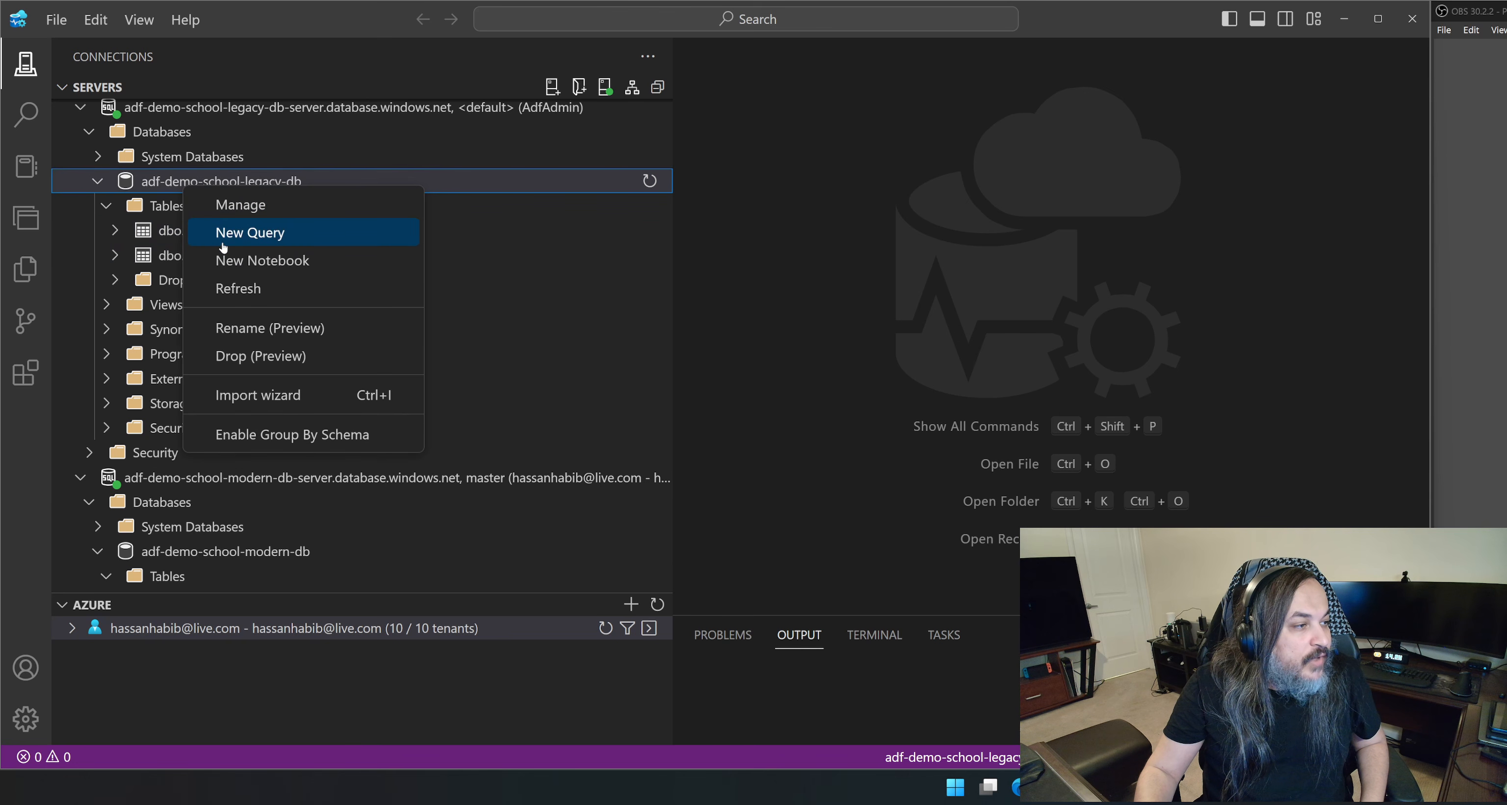
left_click(223, 232)
type("s")
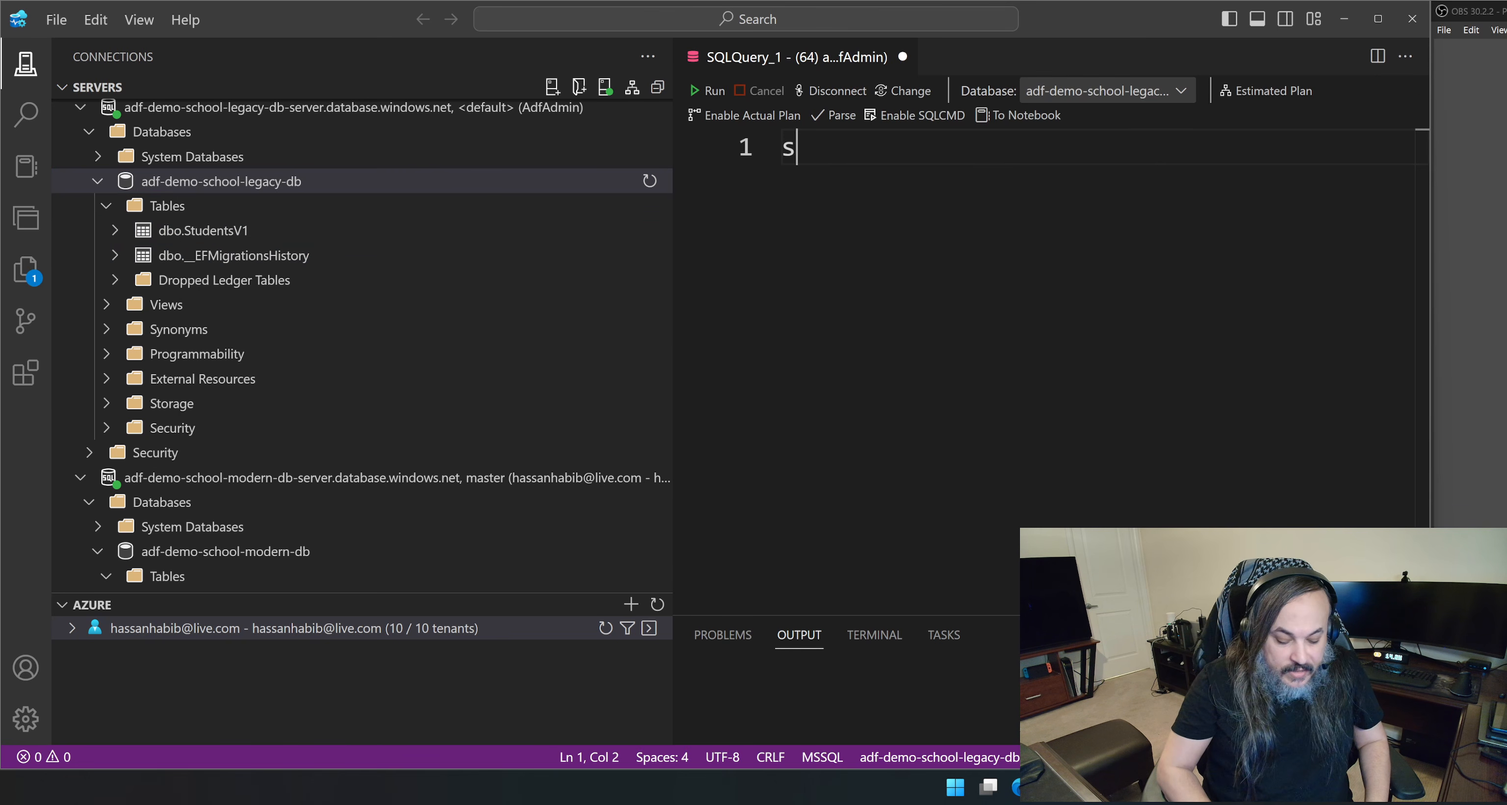
type("elect count(*) ")
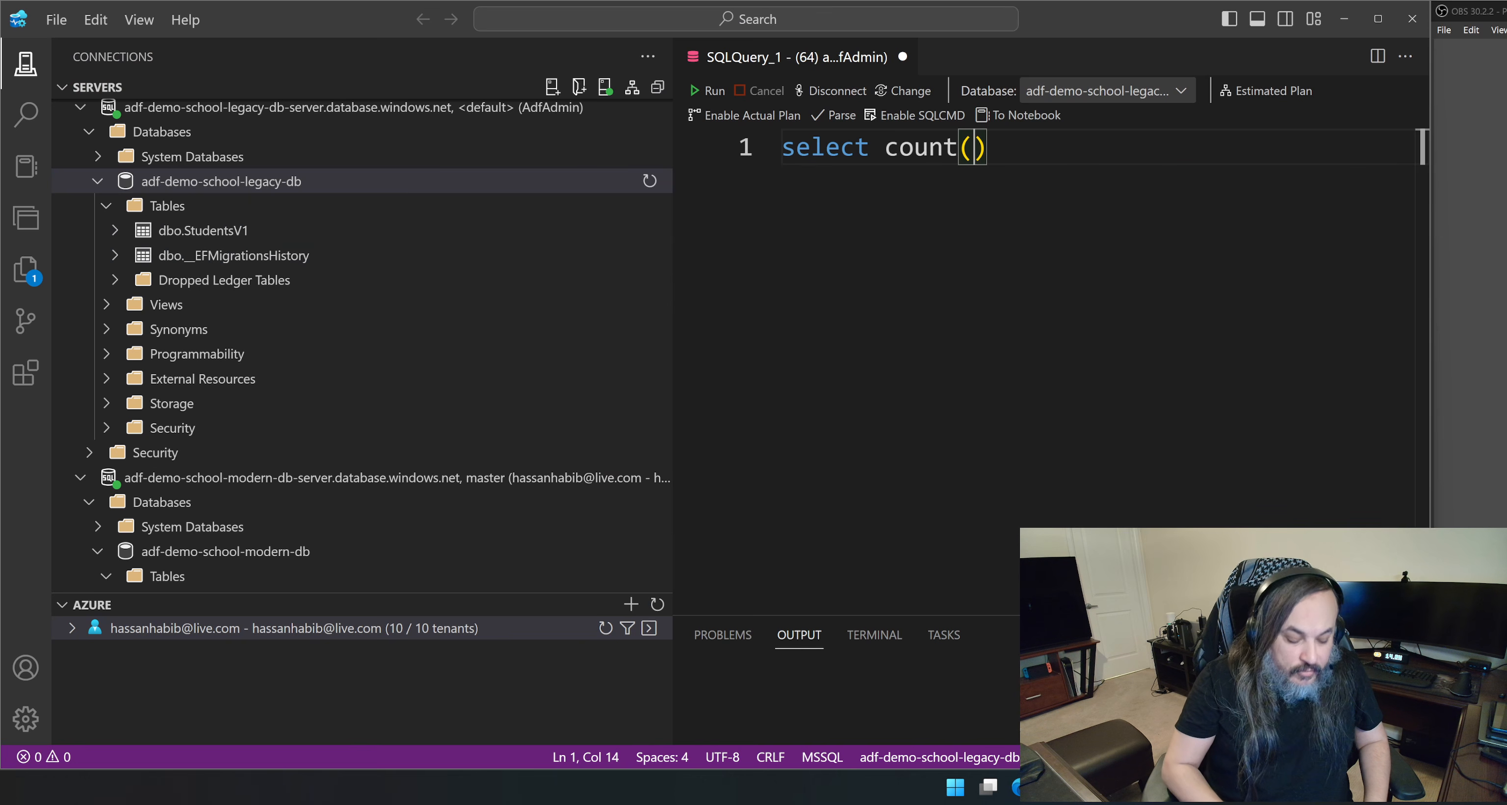
type("Stude")
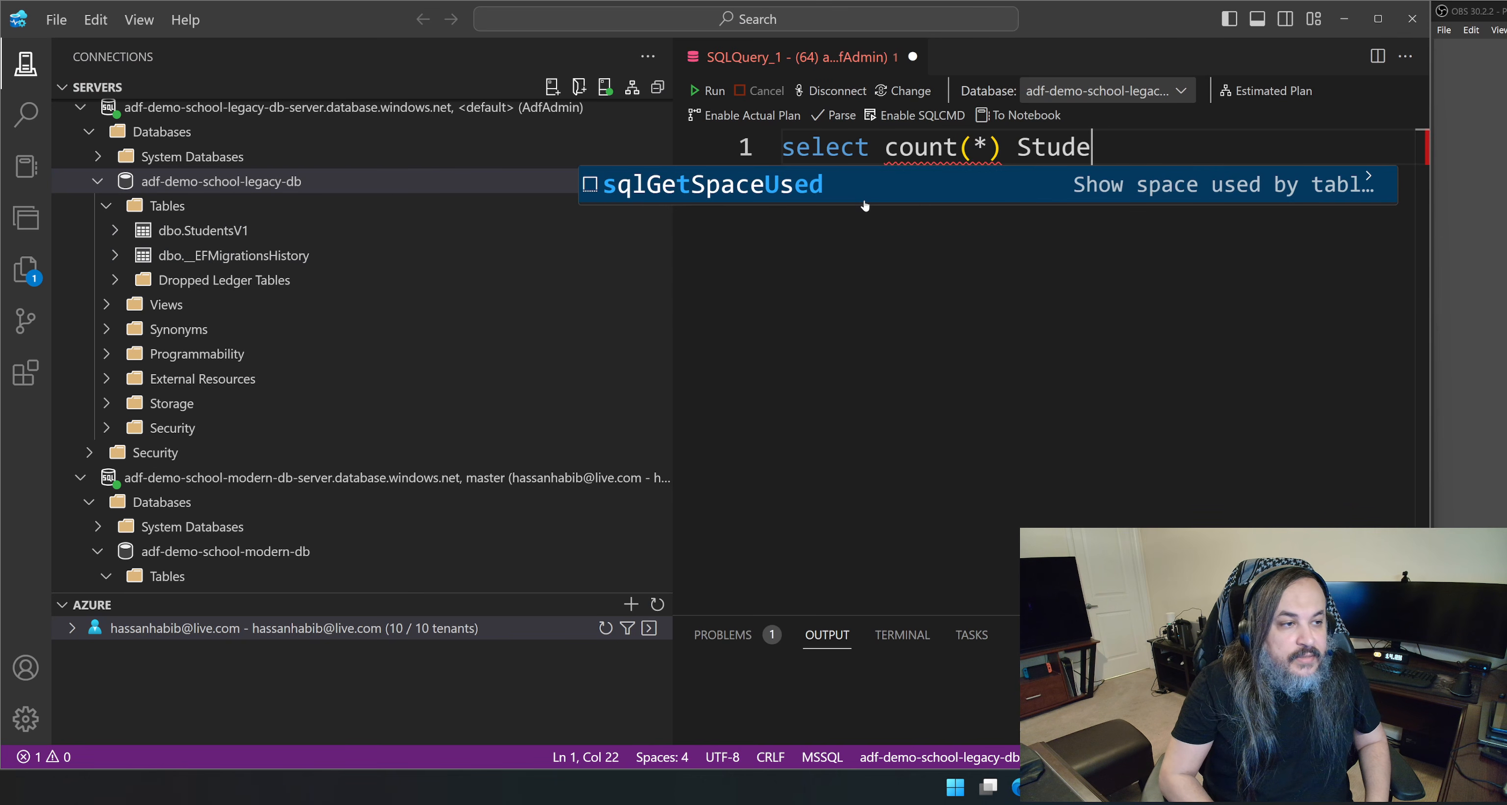
type("ntsV1")
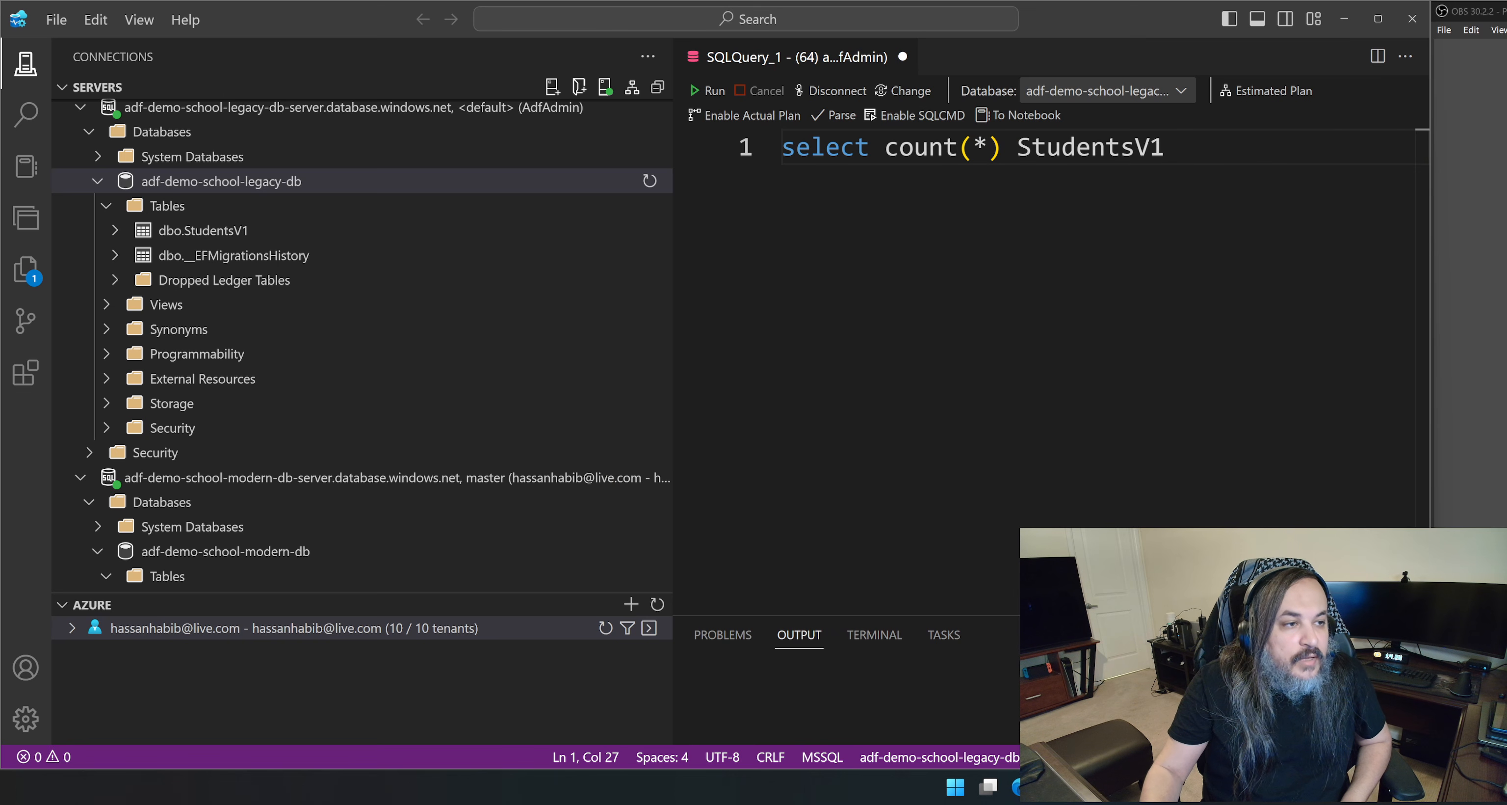
left_click(709, 92)
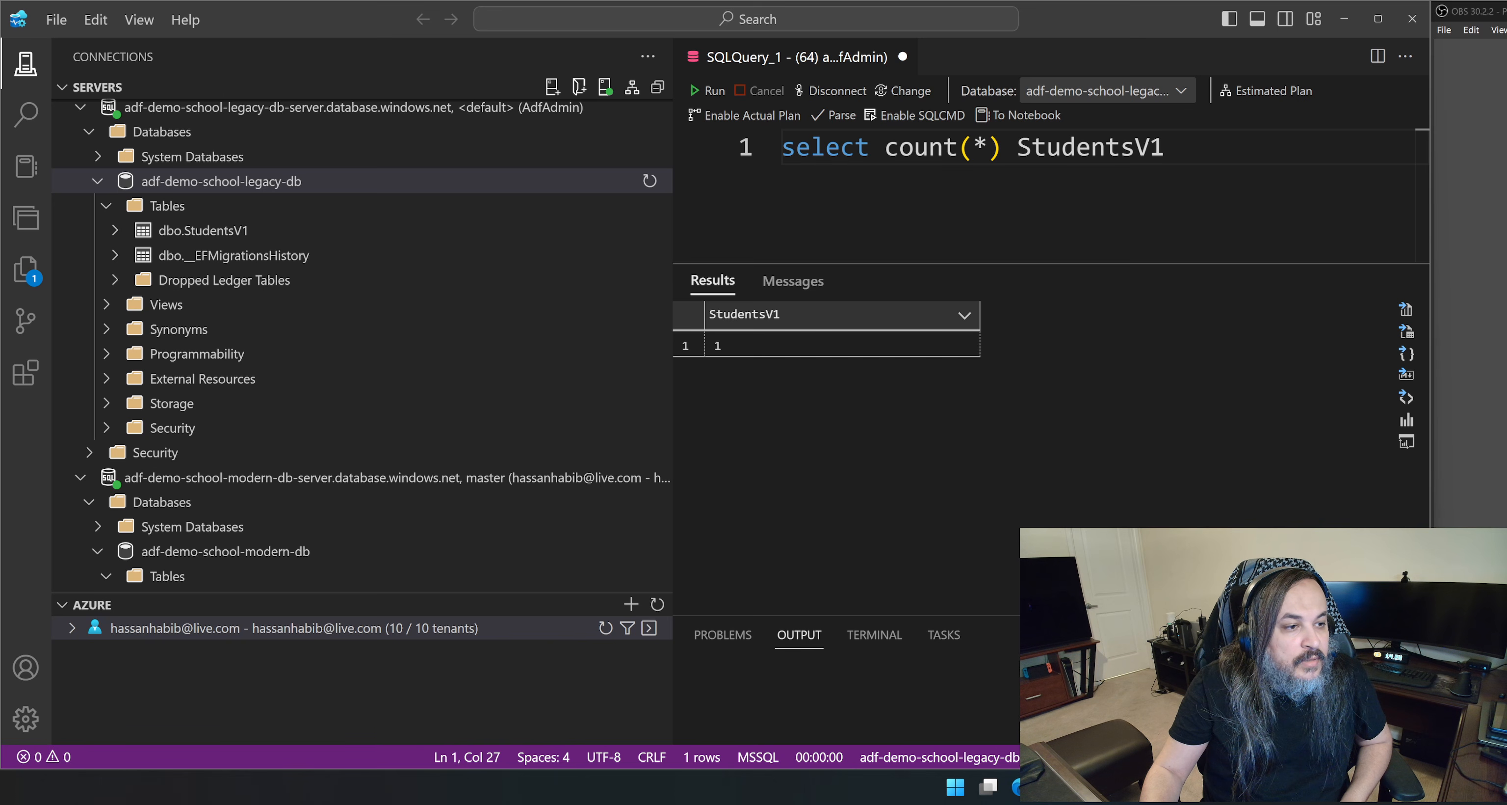
Correct the query to "select count(*) from StudentsV1", rerun it and select the resulting count.
left_click(267, 231)
left_click(267, 235)
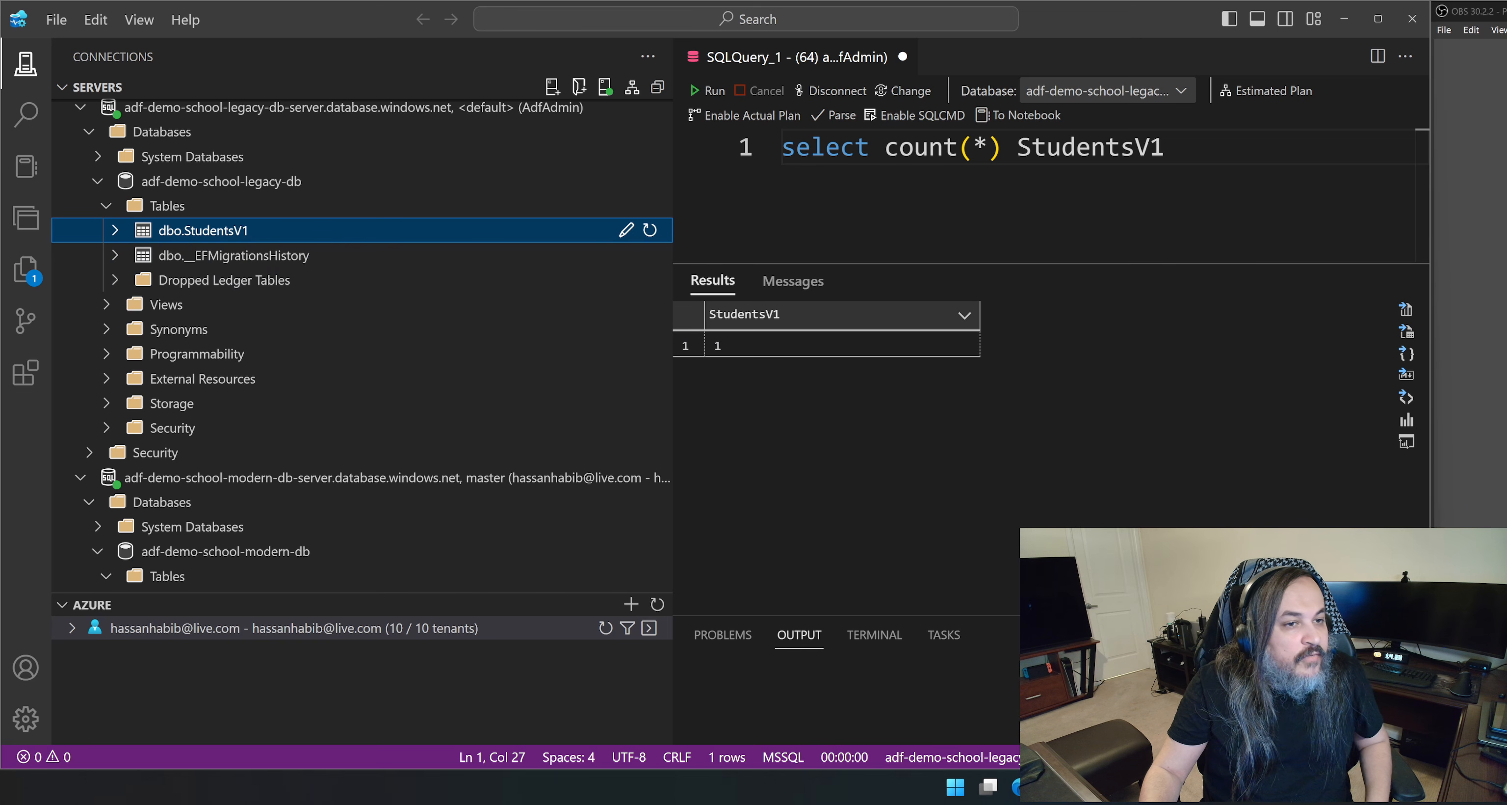
left_click(1018, 147)
type("from")
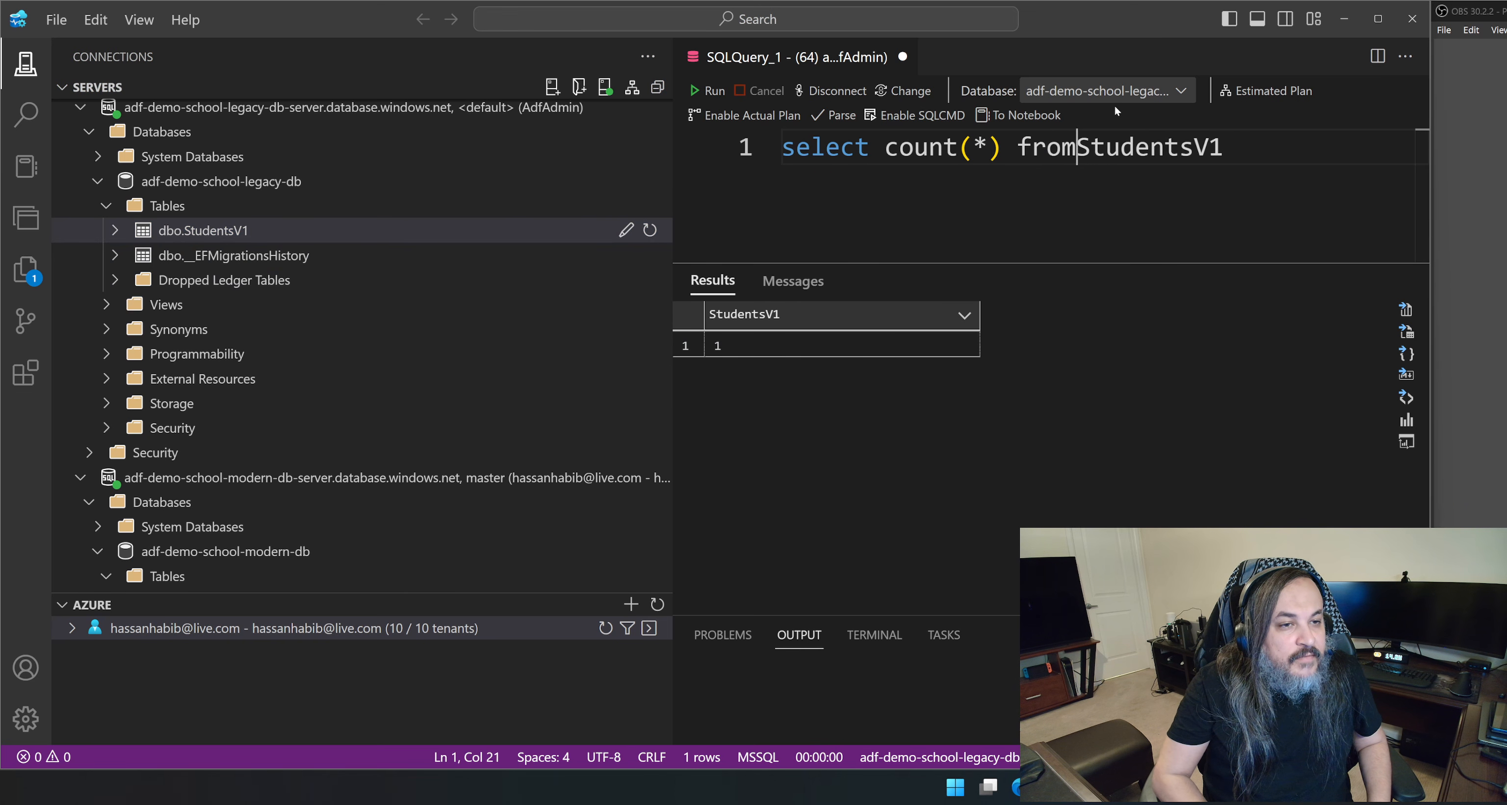
left_click(708, 91)
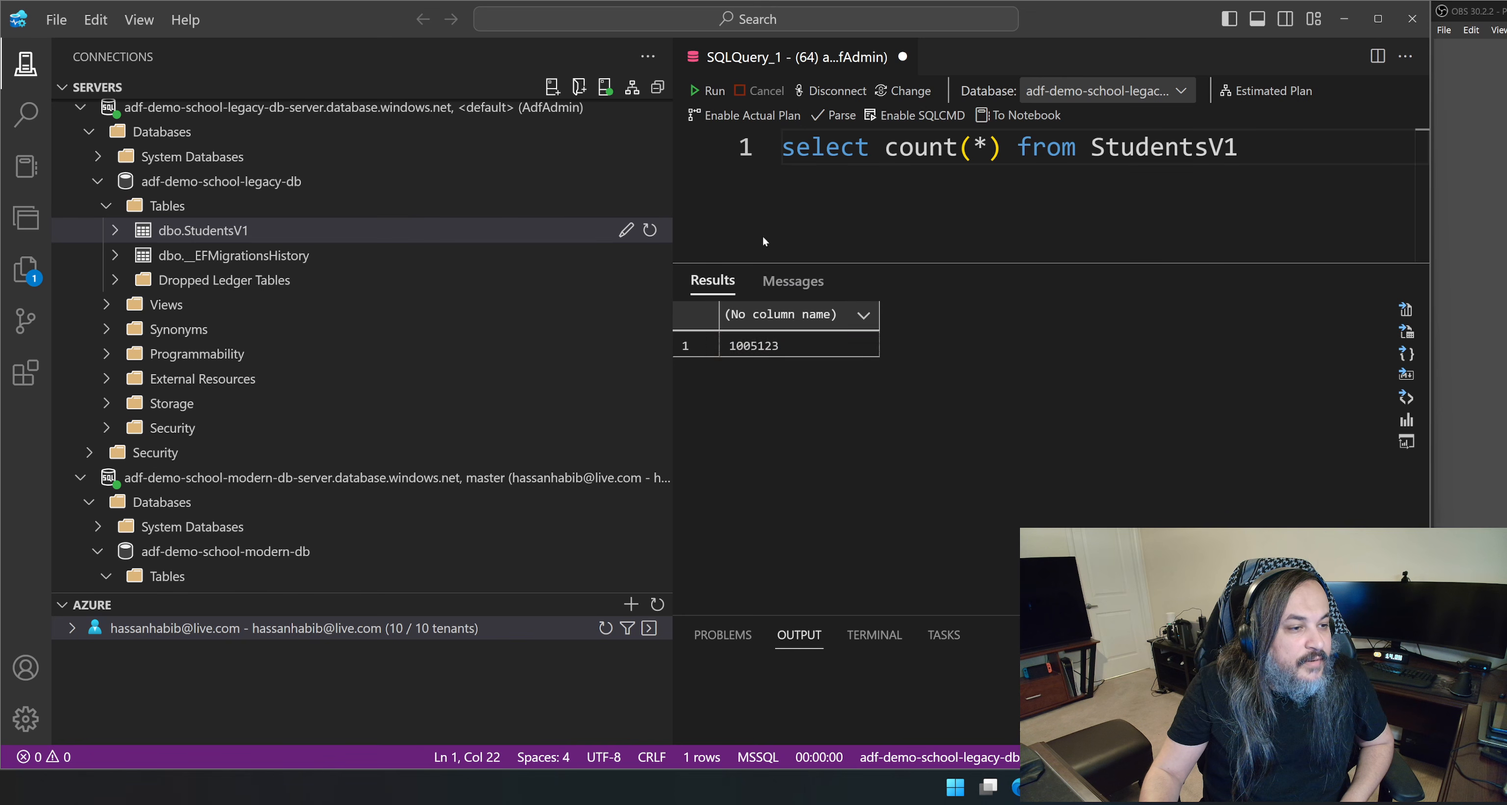
left_click(819, 347)
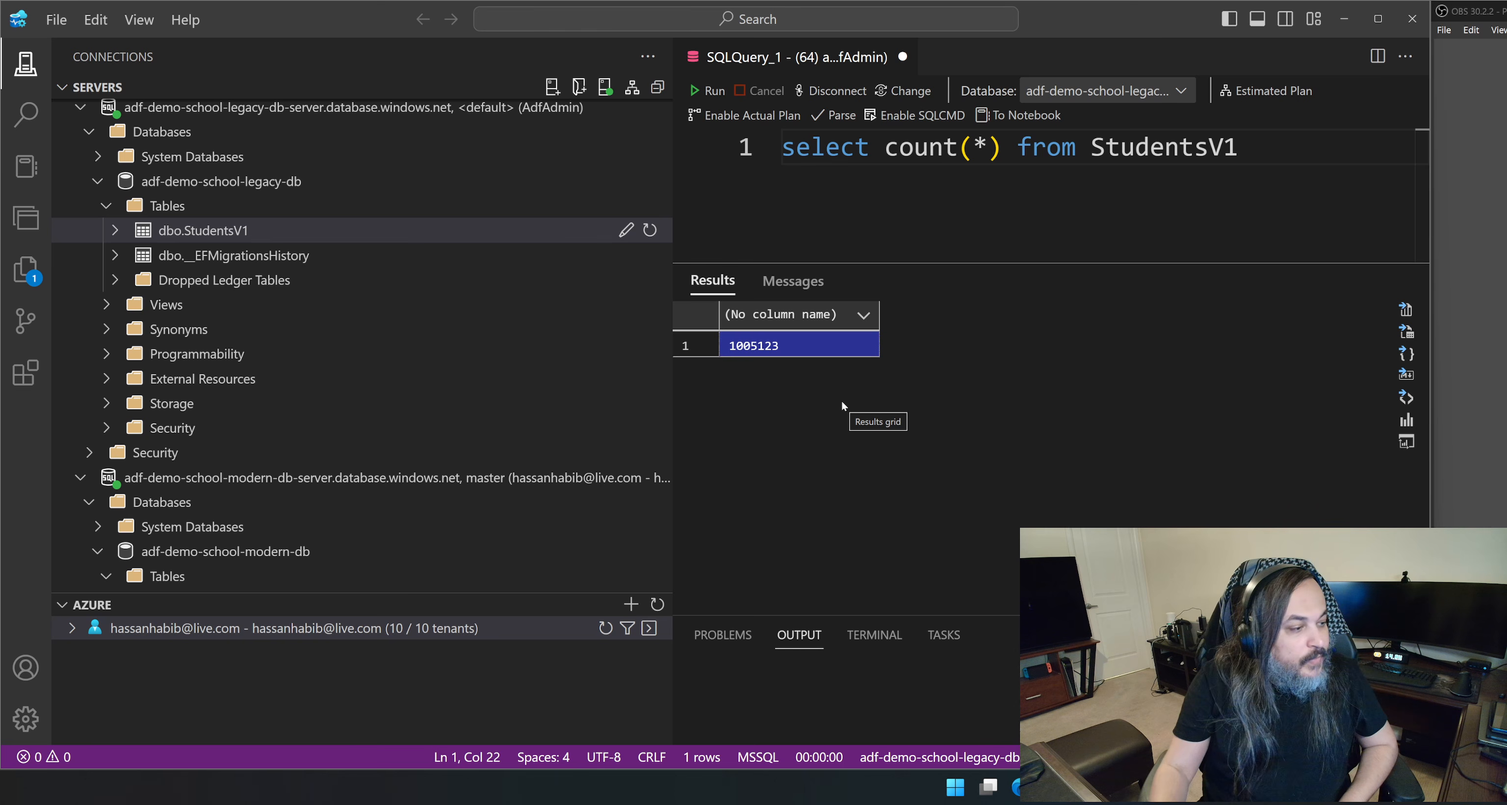
Collapse dbo.StudentsV2 and create a new query on adf-demo-school-modern-db.
scroll(289, 432, "down", 2)
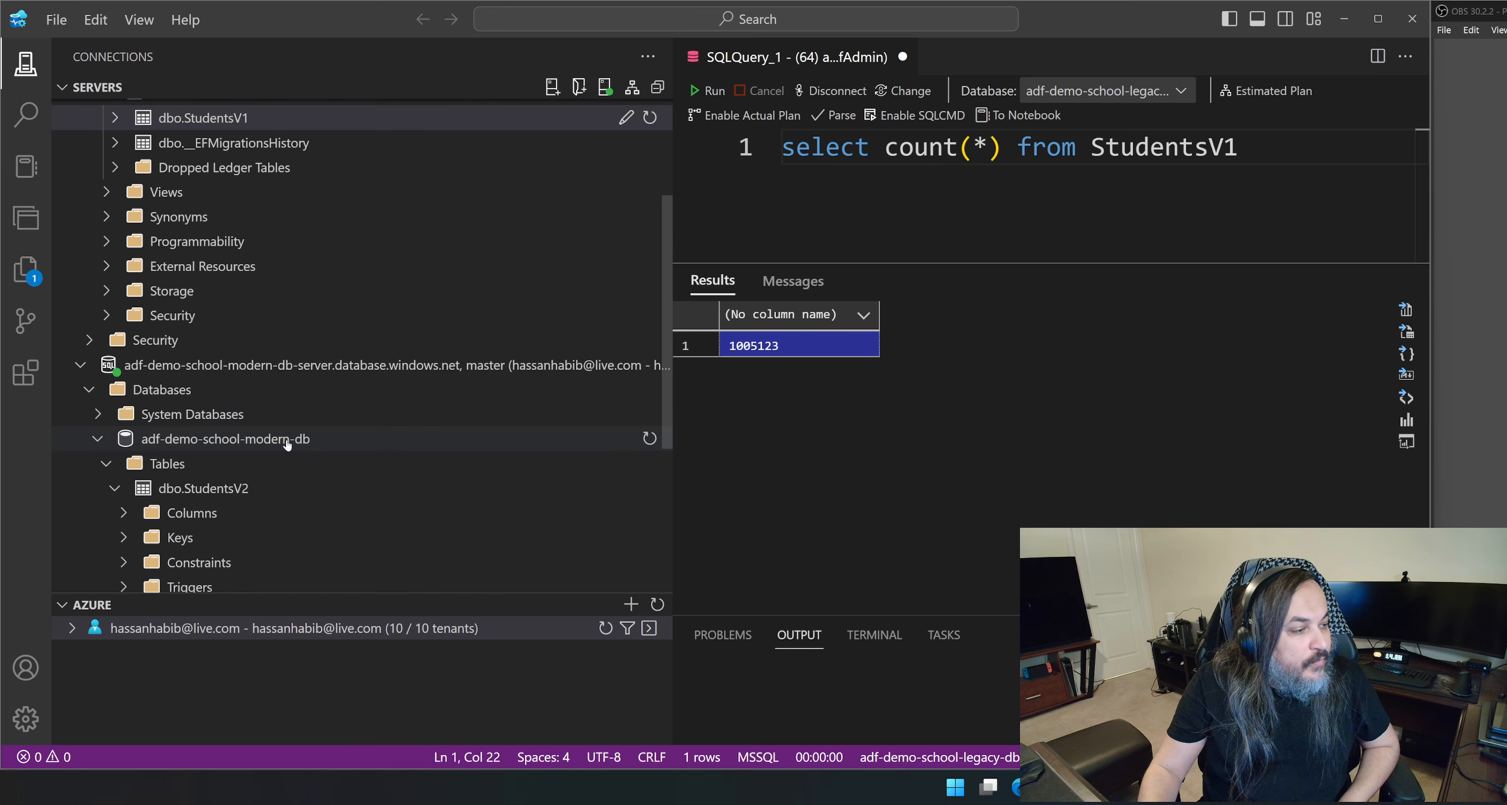
left_click(226, 489)
right_click(228, 447)
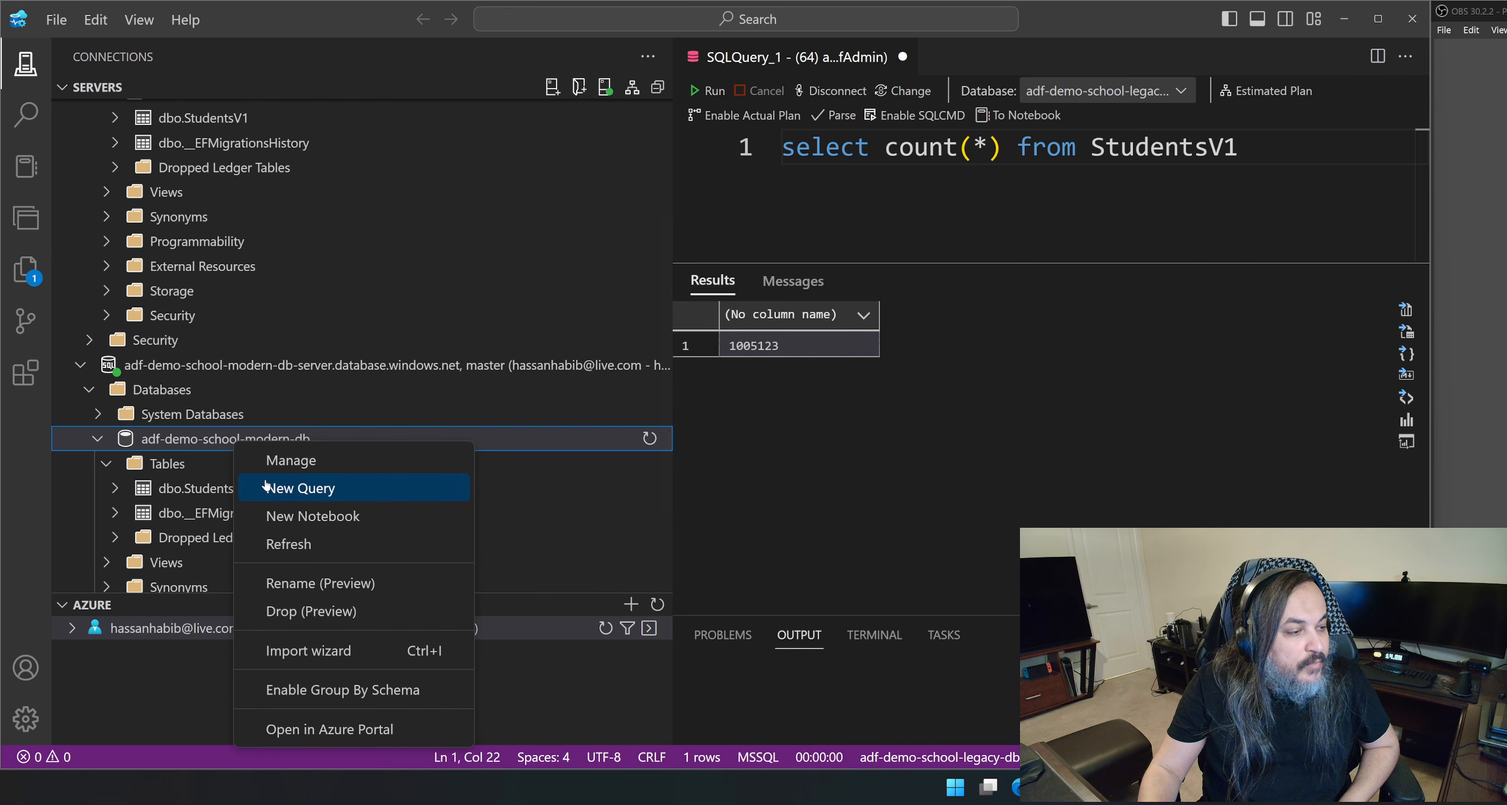
left_click(316, 484)
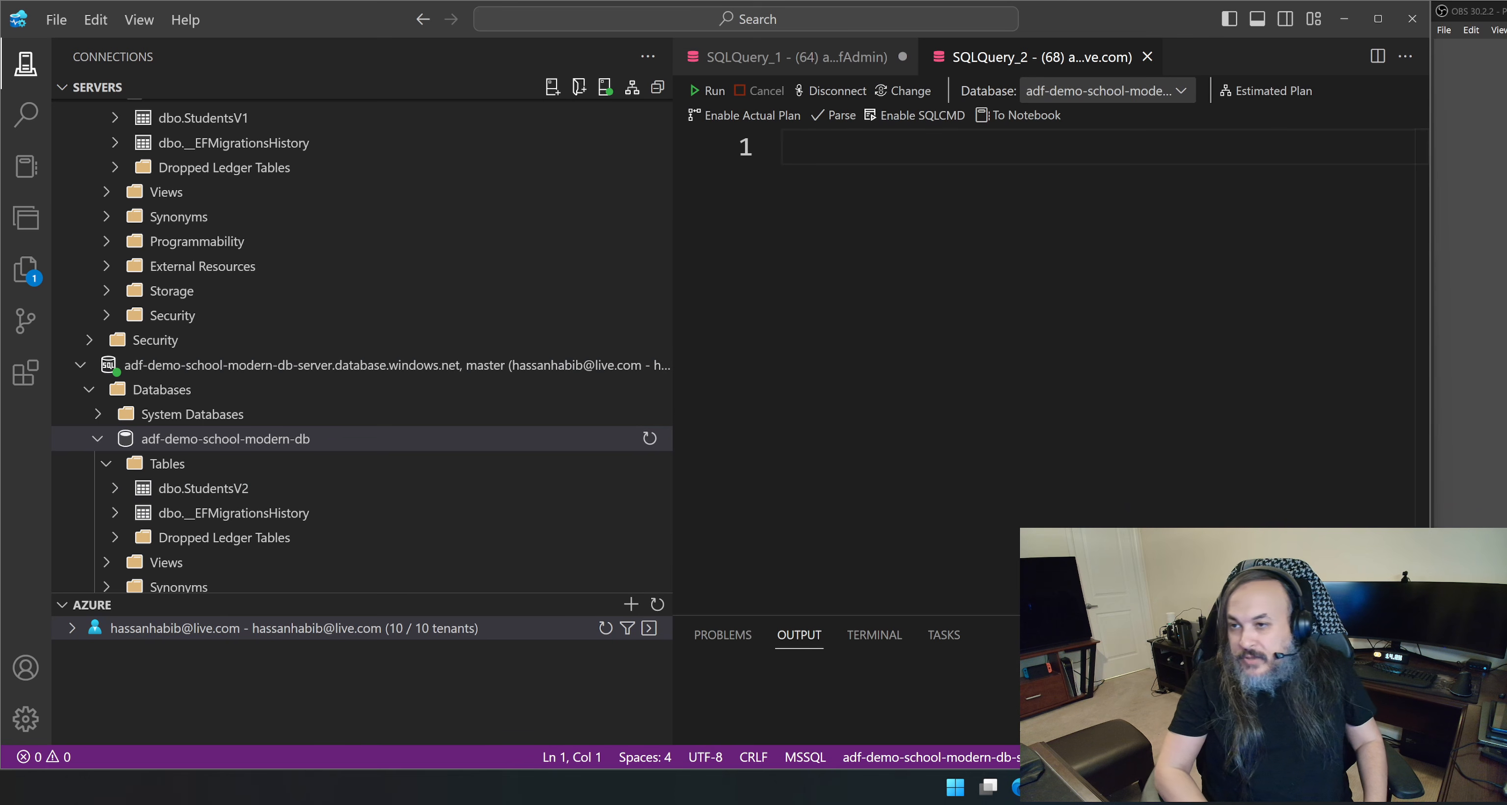
Write and run the query "select * from StudentsV2" against the modern database.
type("se")
key("BackSpace")
type("elect *")
key("BackSpace")
type("co")
key("BackSpace")
key("BackSpace")
type("(")
key("BackSpace")
type("* from ")
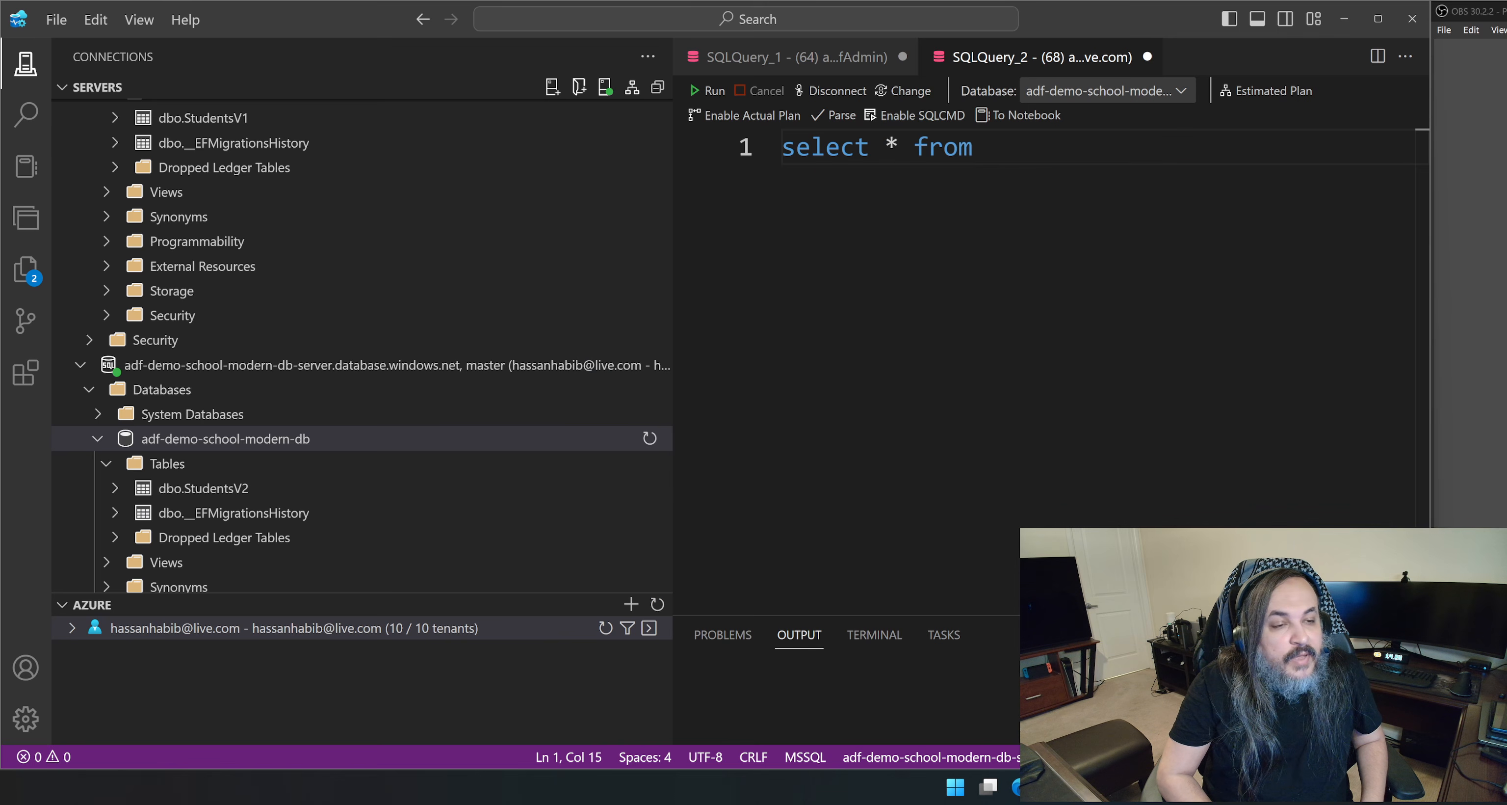
type("StudentsV2")
left_click(708, 91)
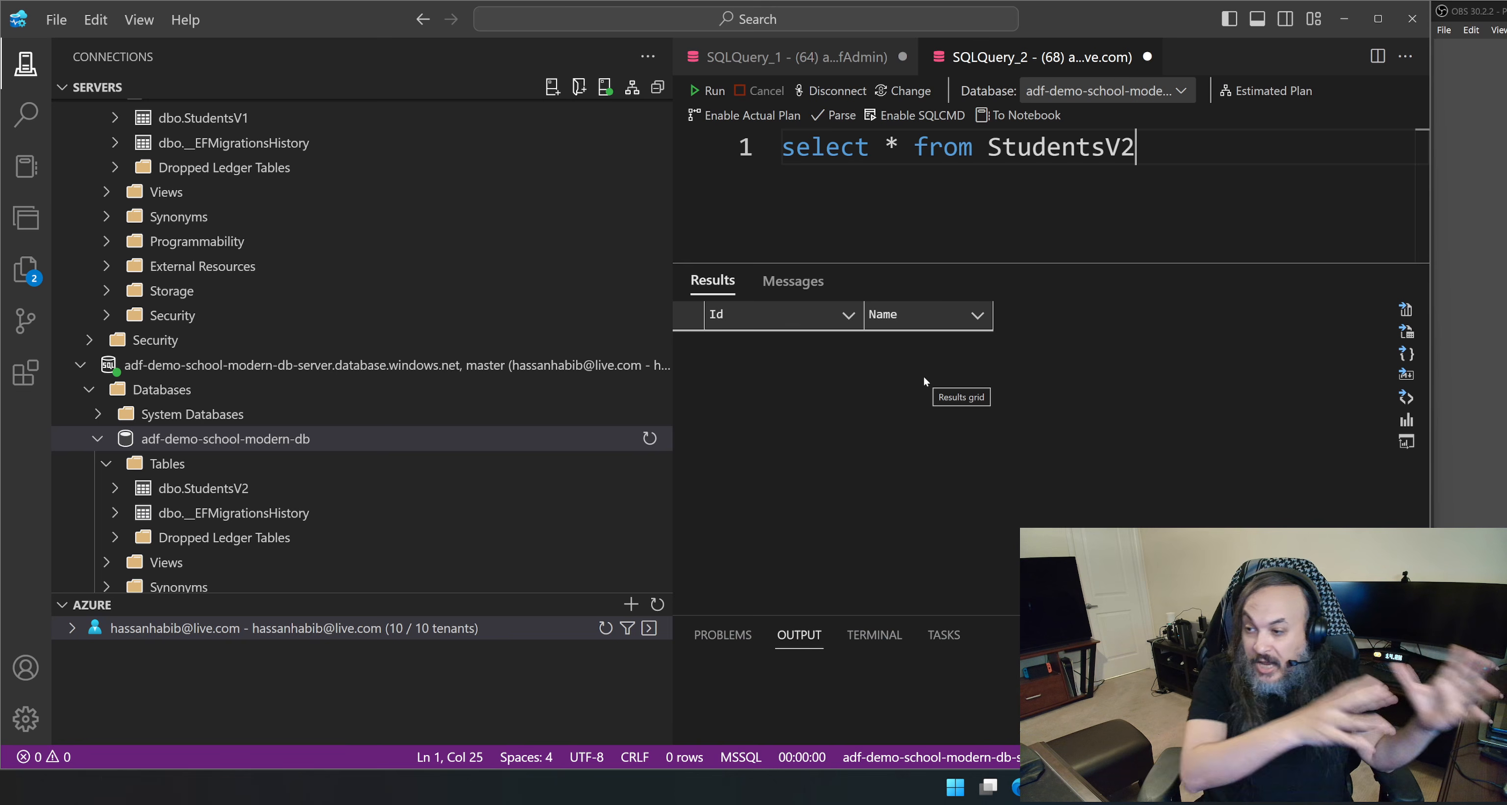
Expand the columns of dbo.StudentsV1 in the legacy database to inspect its structure.
scroll(435, 241, "up", 2)
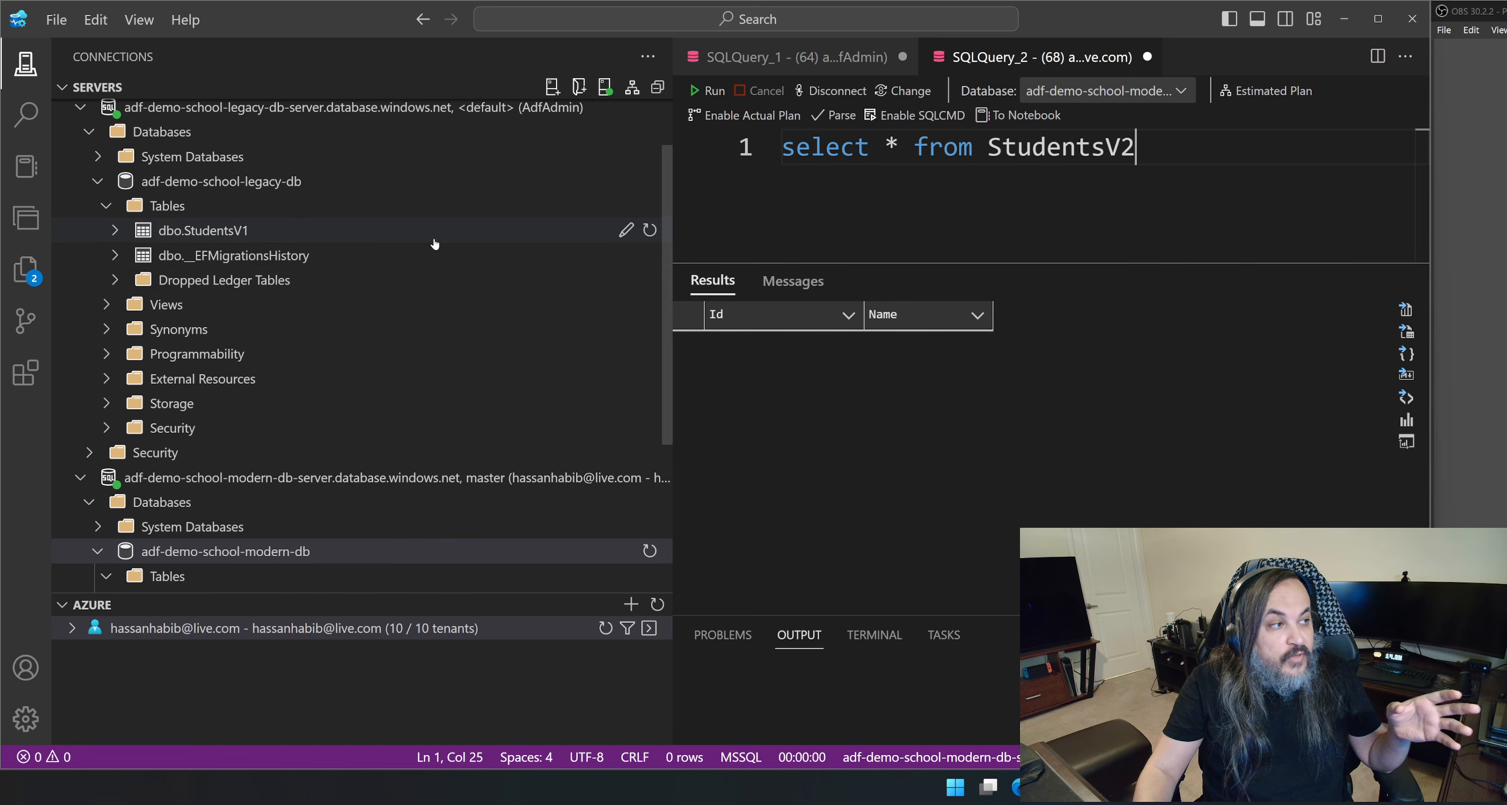
left_click(115, 230)
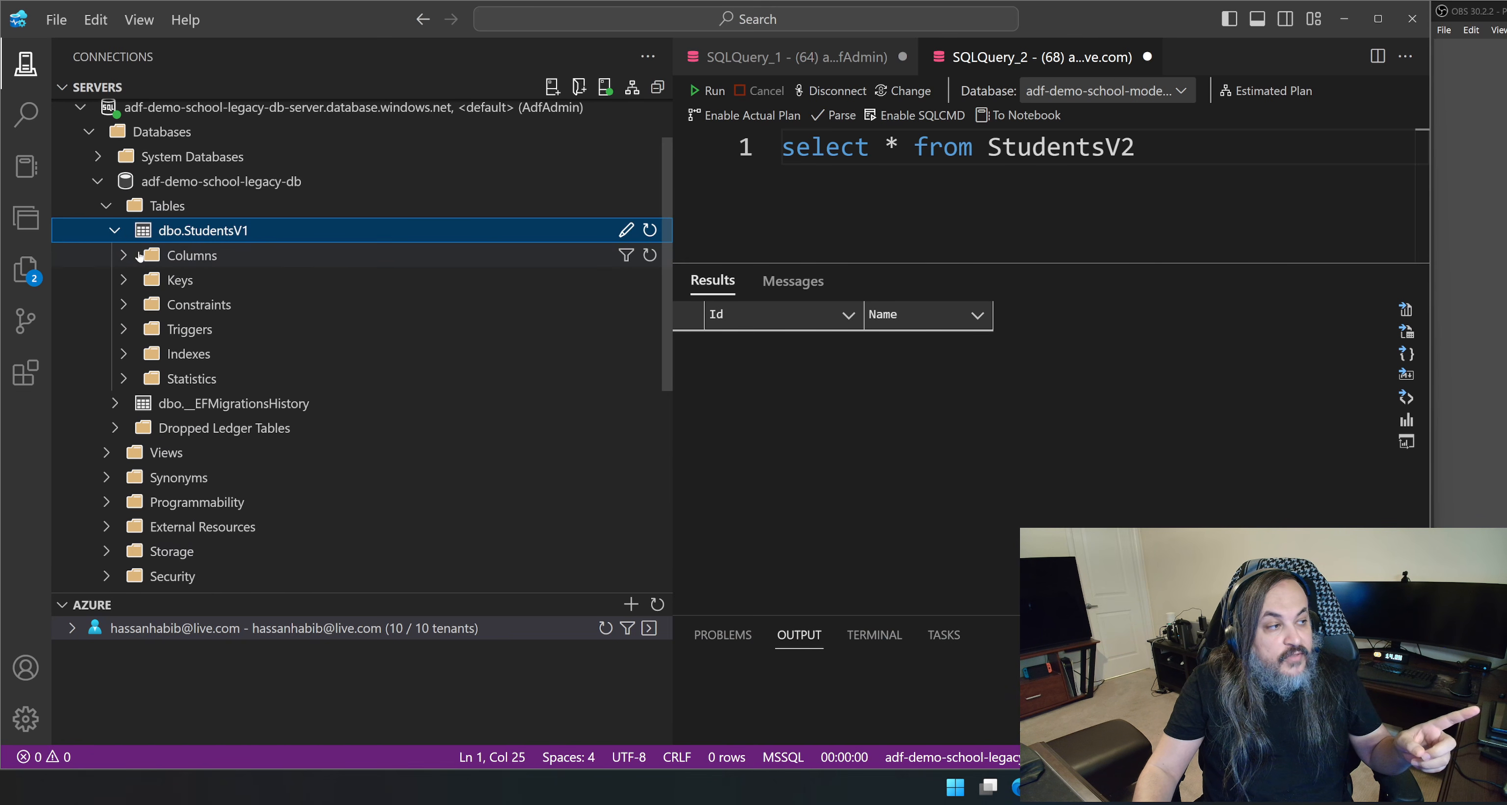
left_click(144, 256)
left_click(236, 314)
left_click(236, 322)
scroll(370, 347, "down", 6)
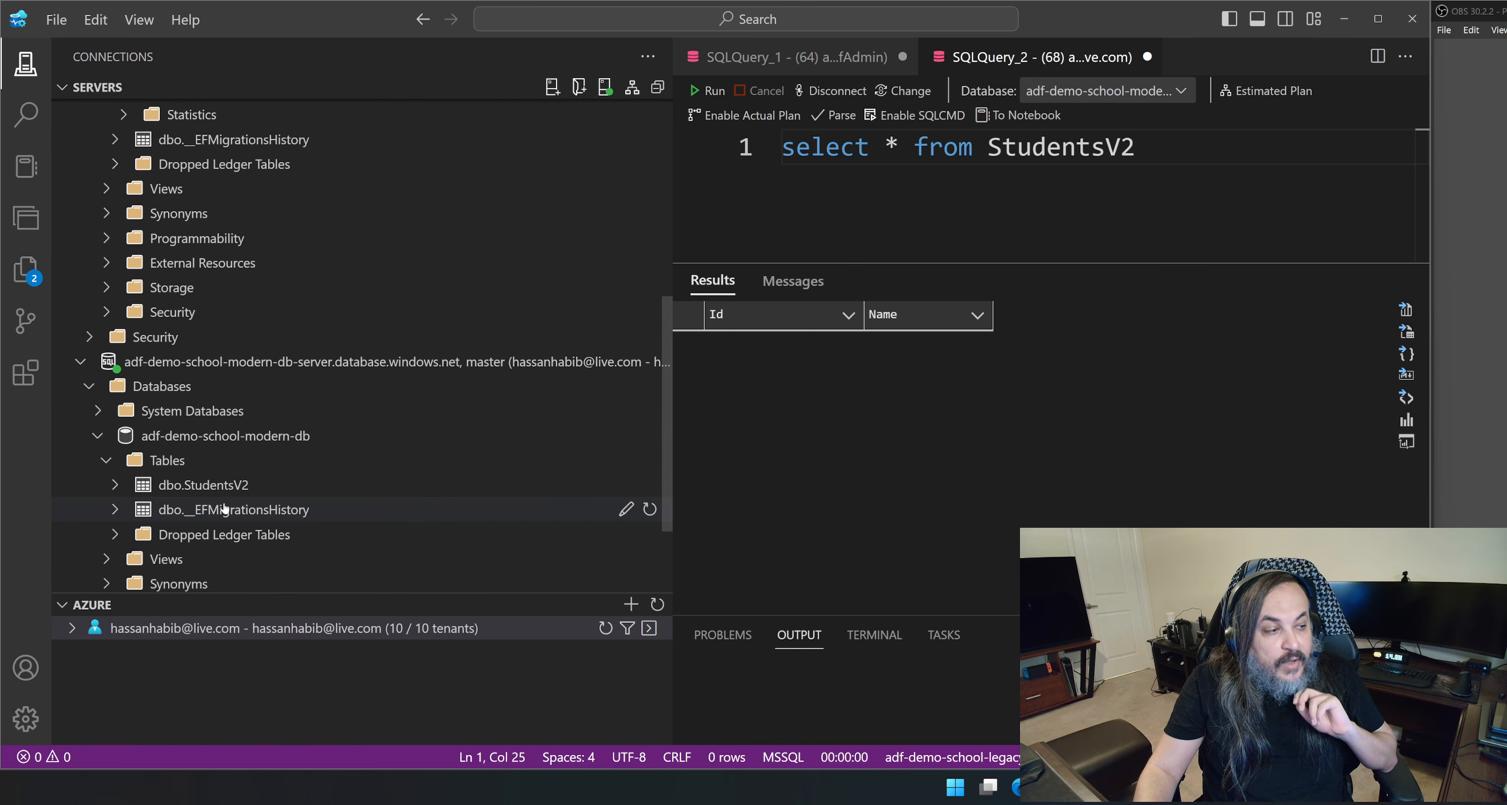
Expand the columns of dbo.StudentsV2 in the modern database to inspect its structure.
left_click(123, 485)
scroll(123, 468, "down", 1)
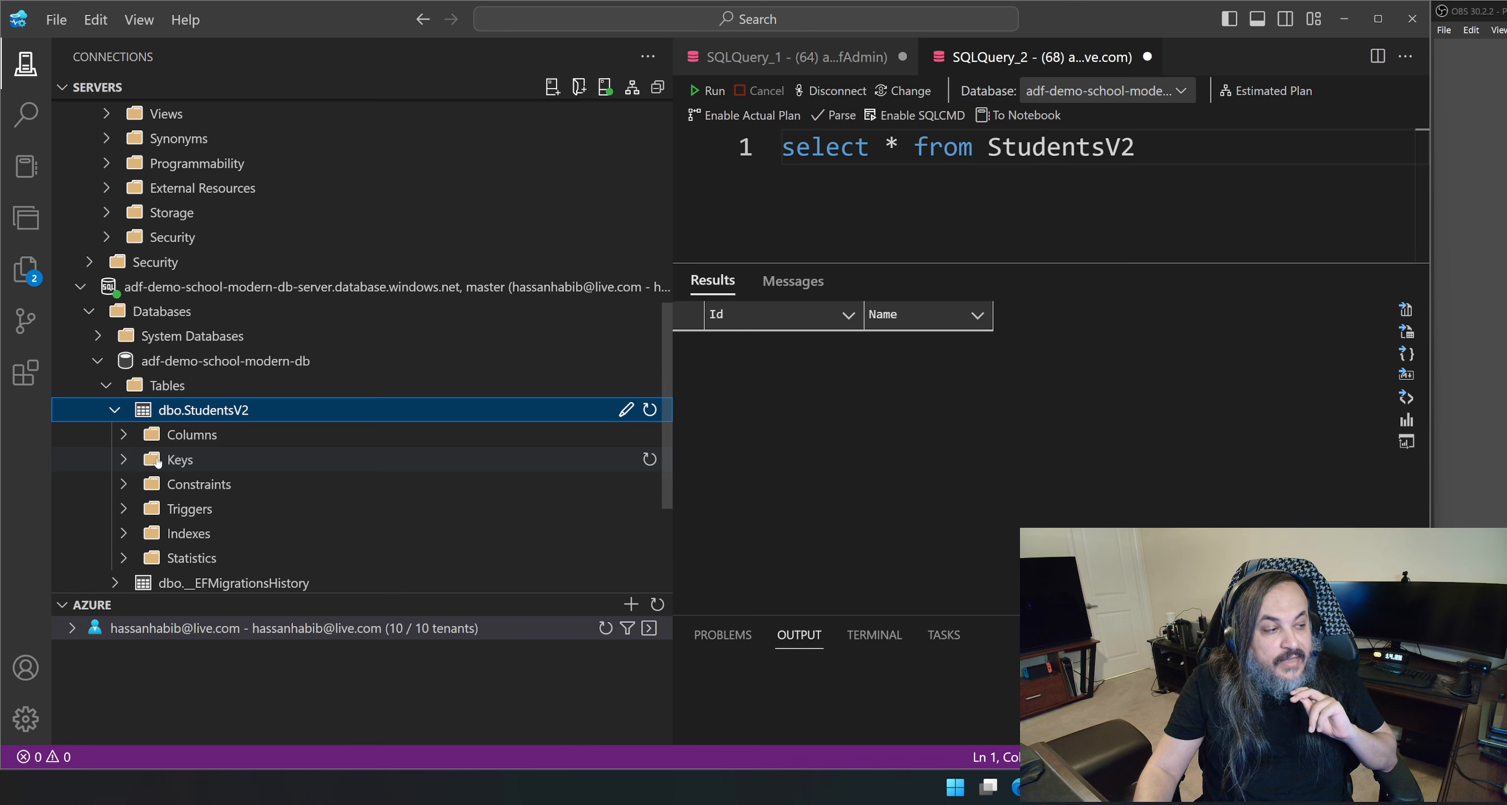
left_click(125, 443)
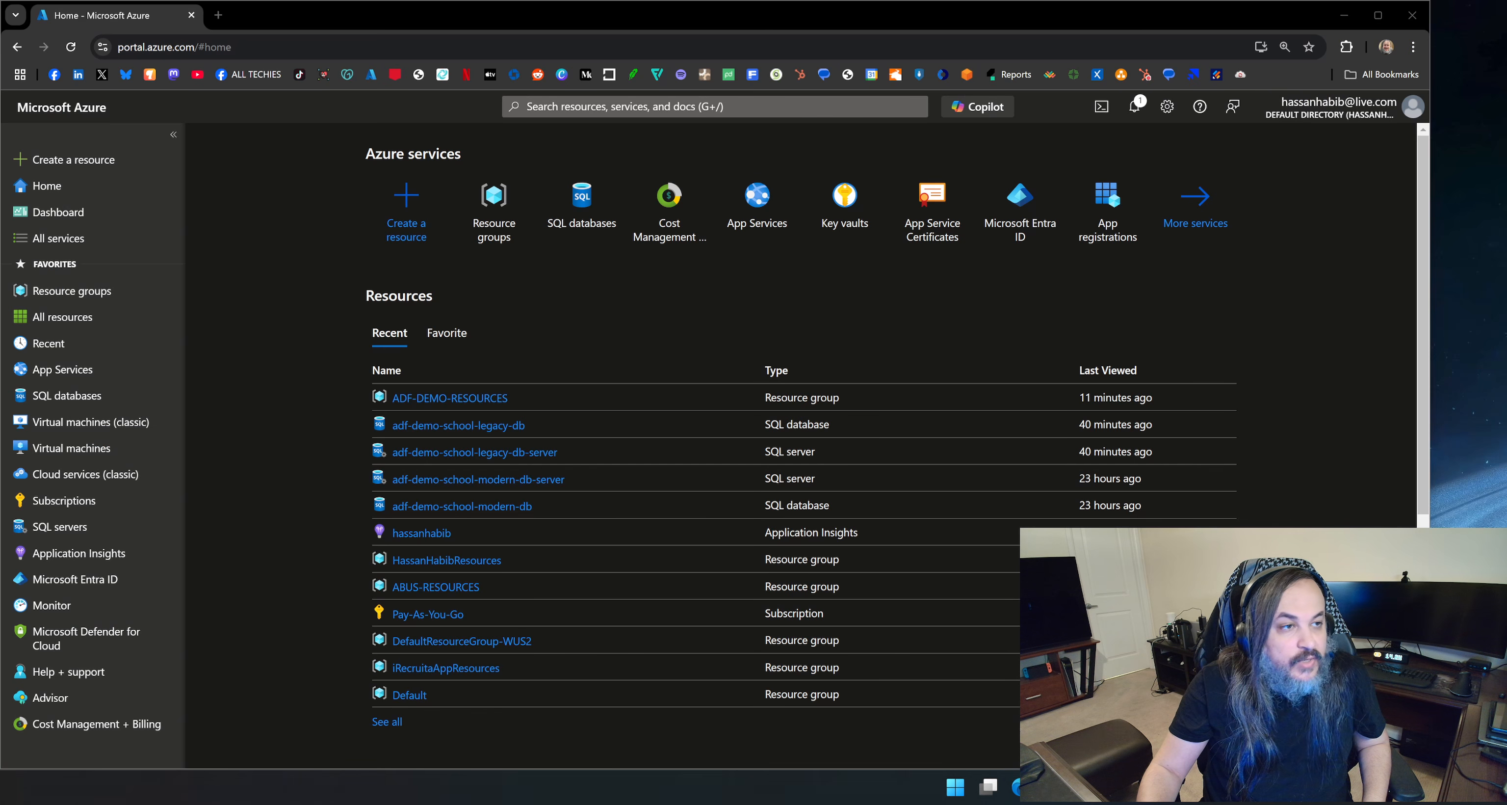
Switch to the Azure portal in the browser, show the ADF-DEMO-RESOURCES resource group and enlarge the page to 150%.
left_click(1129, 725)
scroll(521, 280, "down", 2)
scroll(502, 316, "up", 1)
left_click(497, 323)
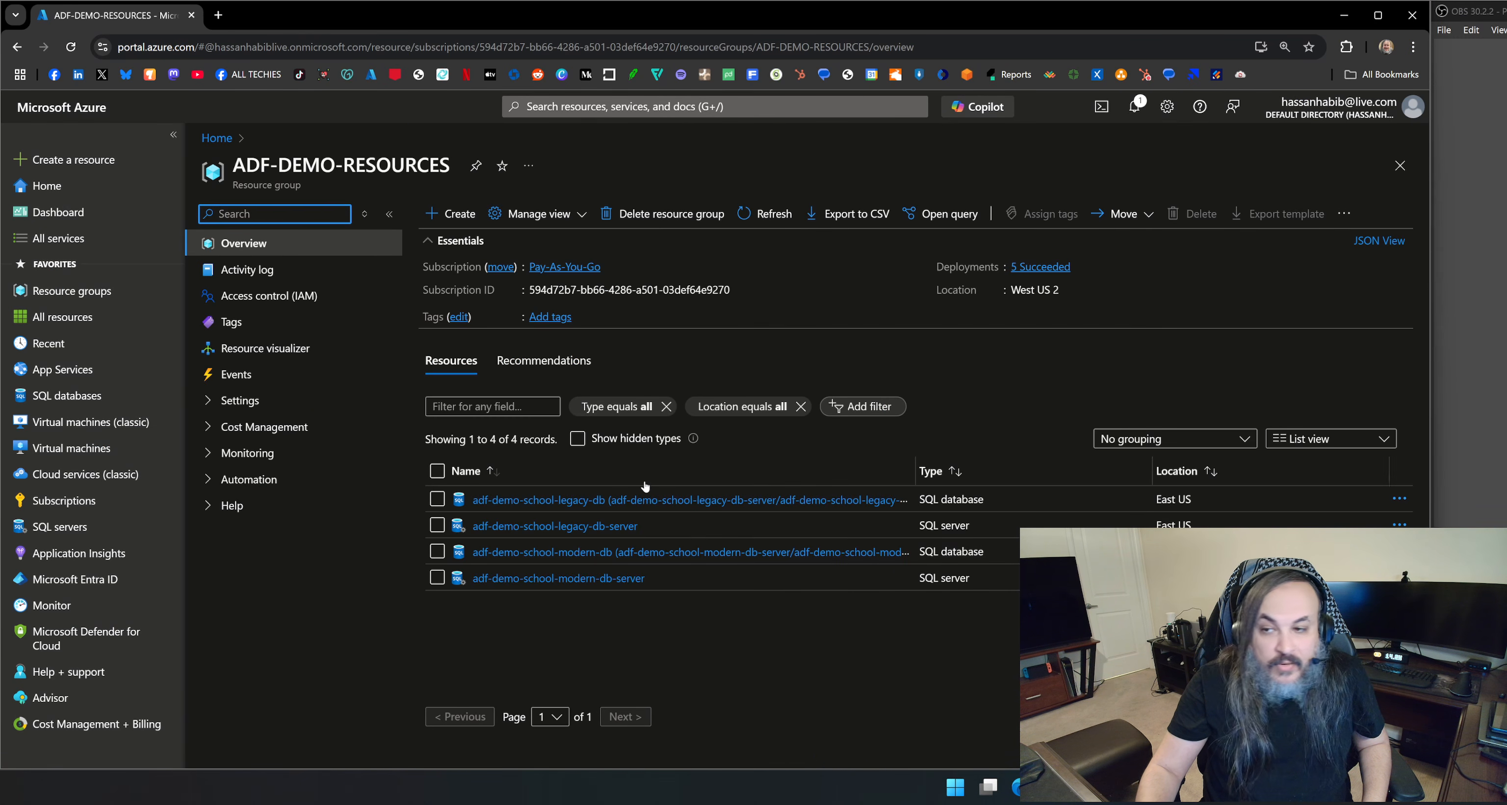
key("ctrl+plus")
key("ctrl+plus")
key("ctrl+plus")
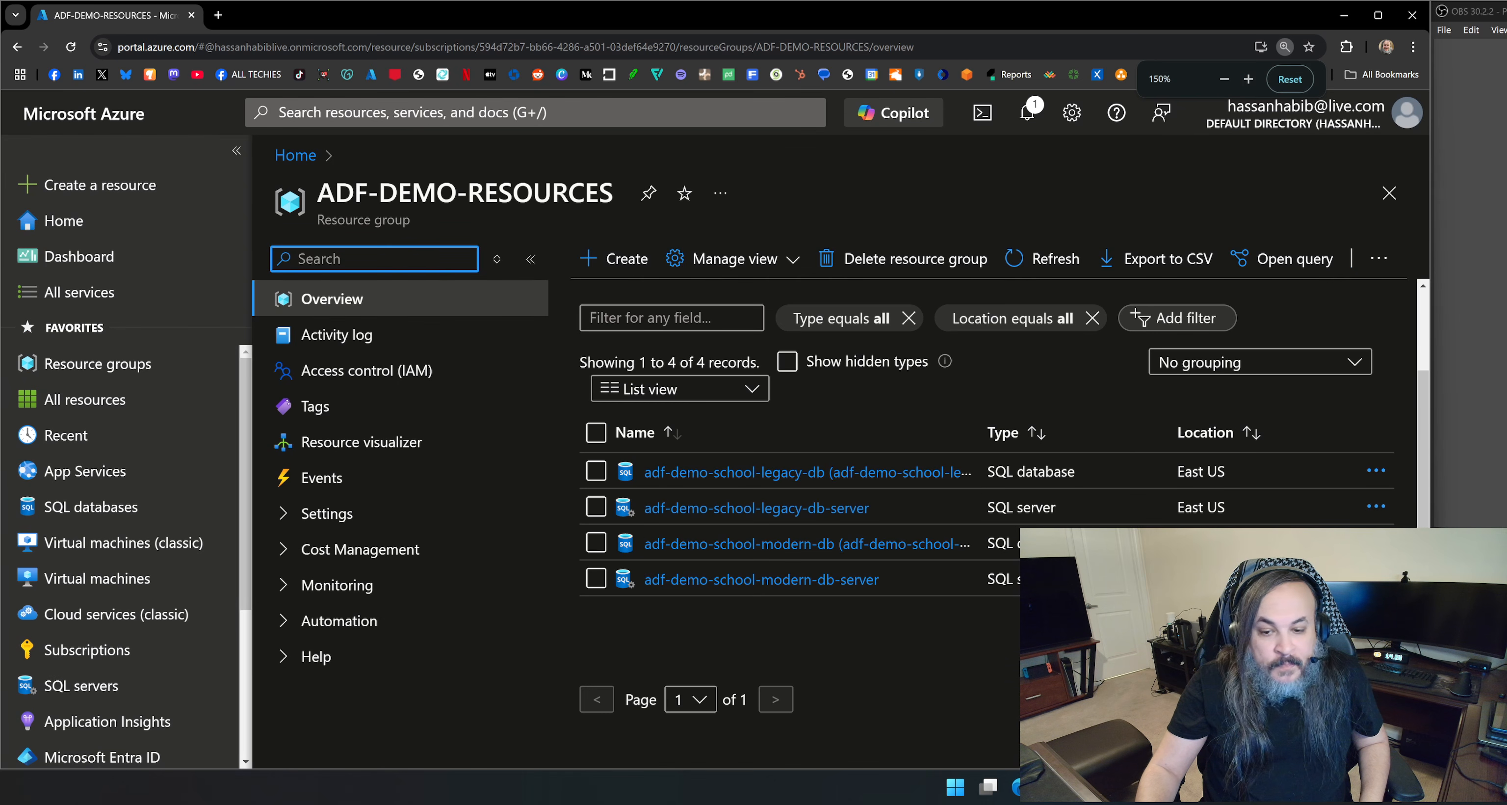
Start a new resource in the ADF-DEMO-RESOURCES group, search the Marketplace for "Azure Data Factory" and open the Data Factory offering.
key("alt+Tab")
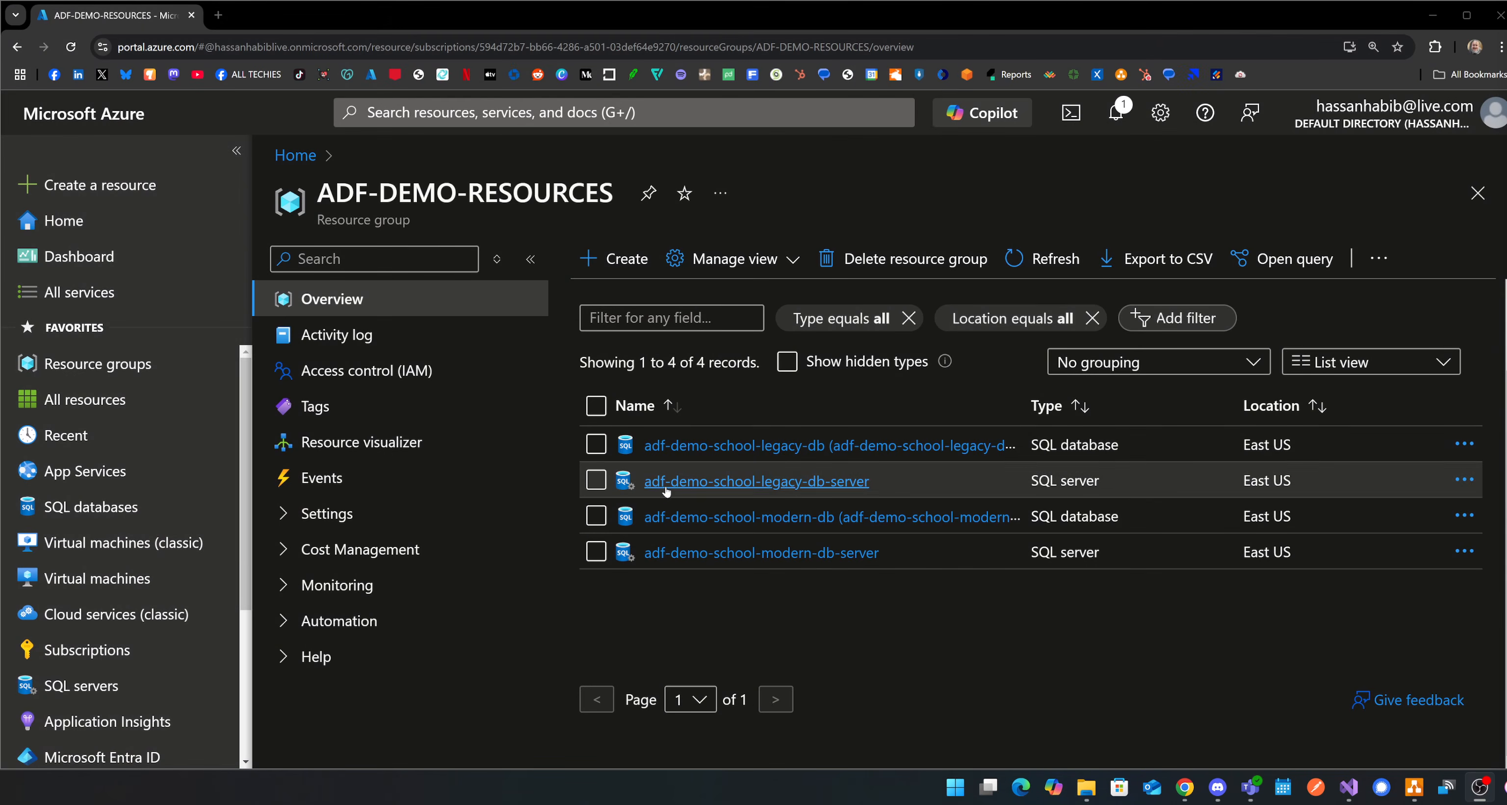
left_click(621, 258)
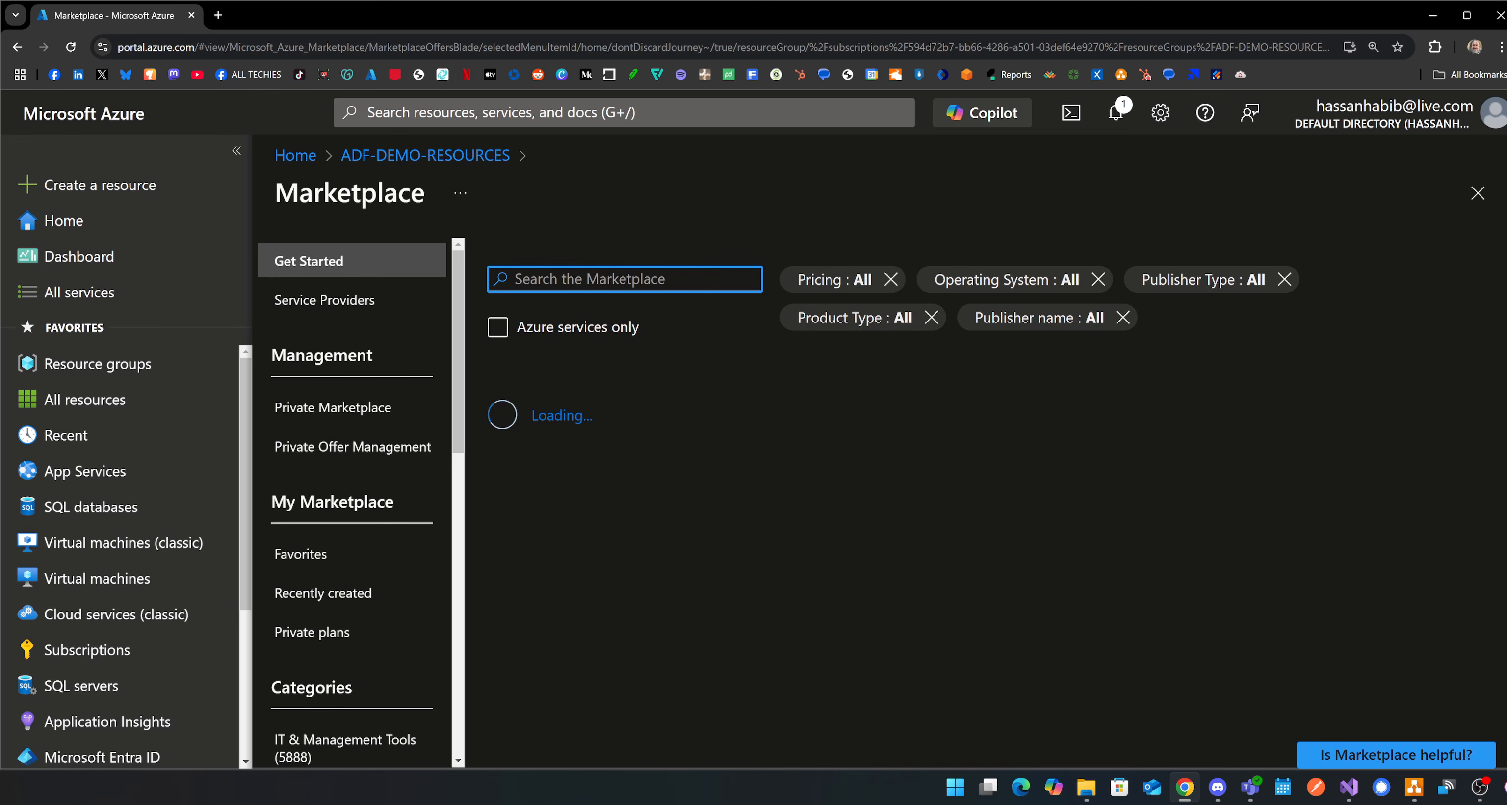
type("Azure Da")
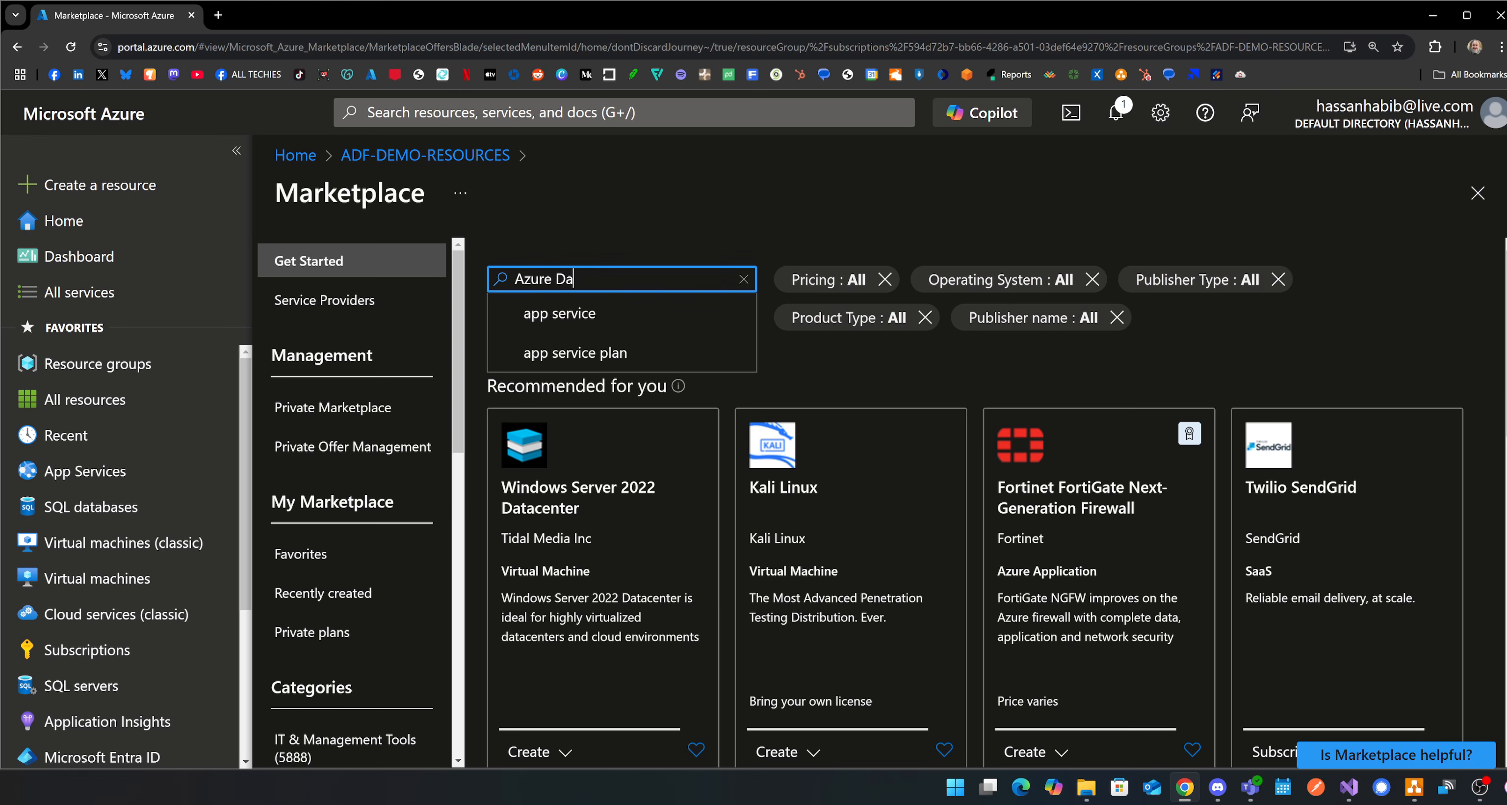
type("ta Factory")
key("Return")
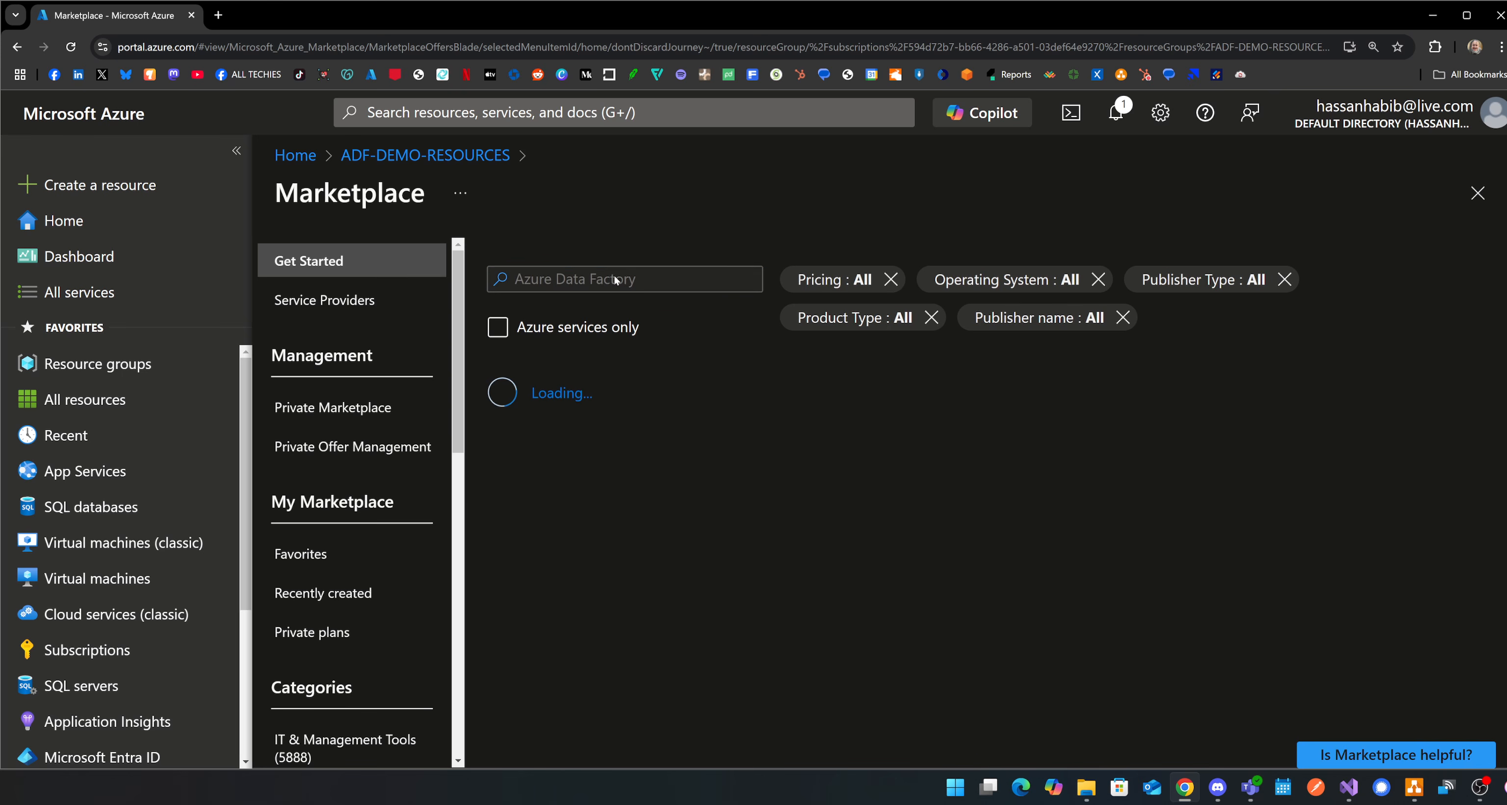
scroll(629, 354, "down", 3)
left_click(629, 353)
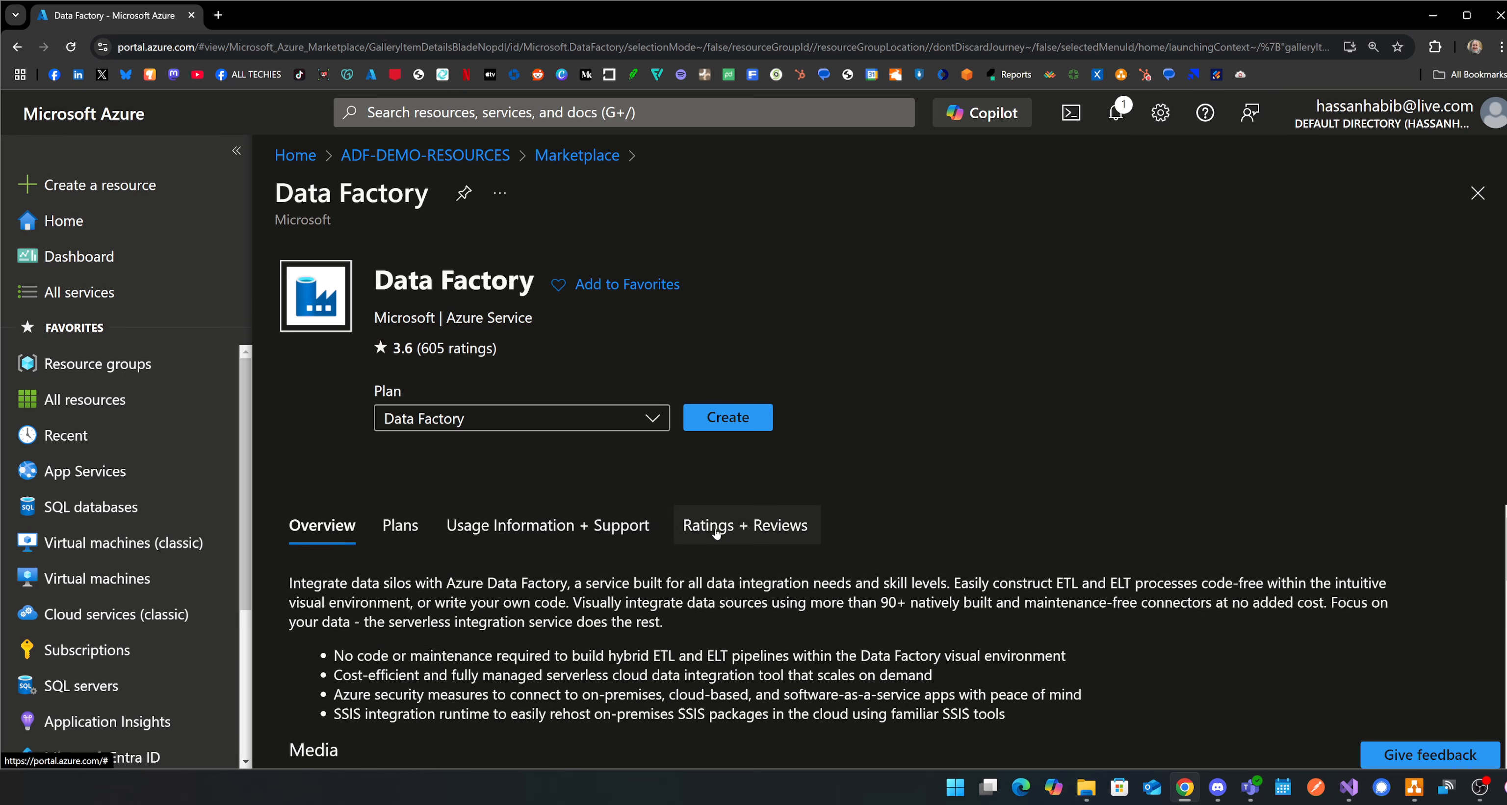
Begin creating a Data Factory in ADF-DEMO-RESOURCES with the name adf-demo-schools, keeping version V2.
left_click(726, 418)
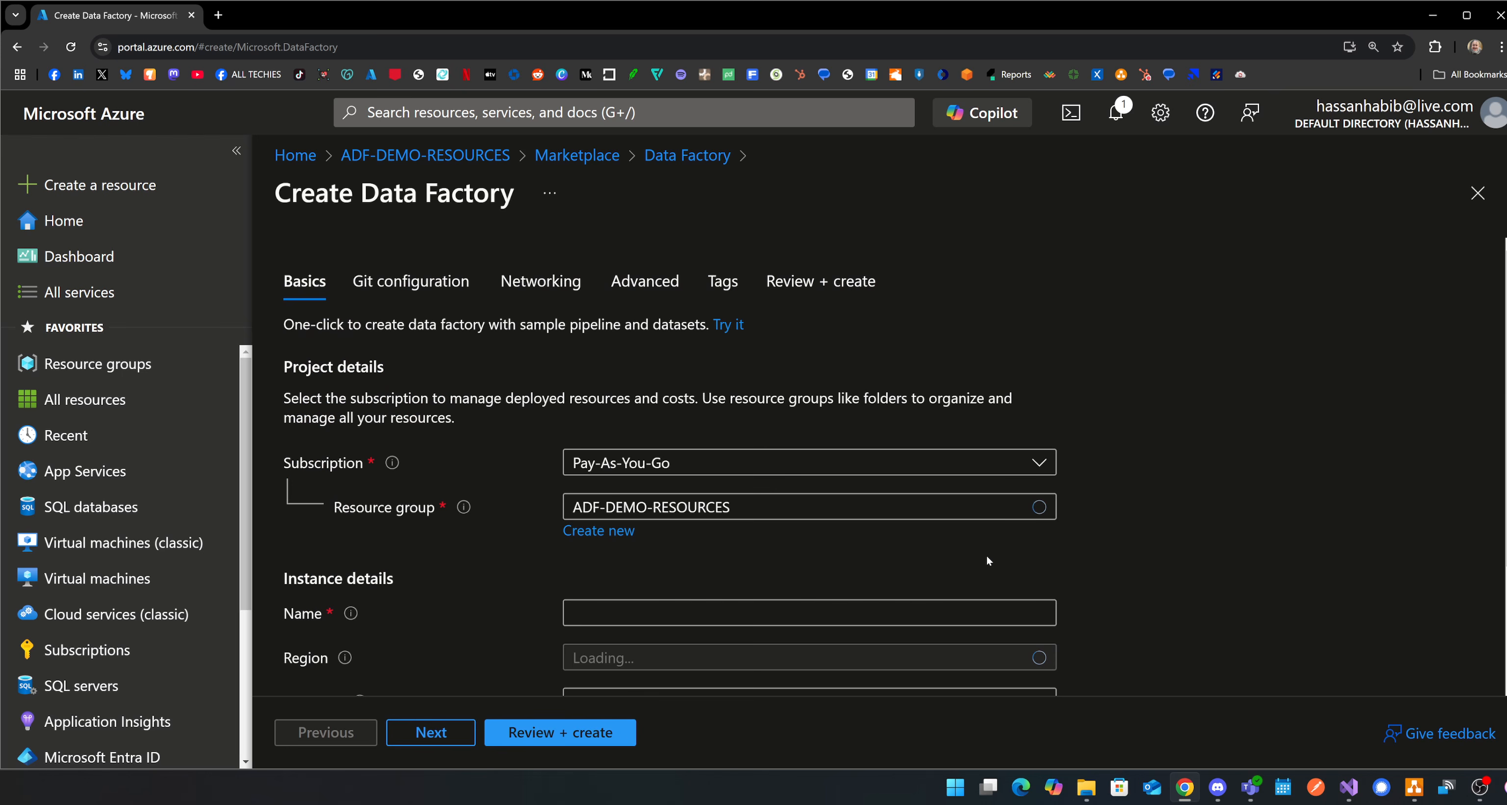
scroll(987, 555, "down", 2)
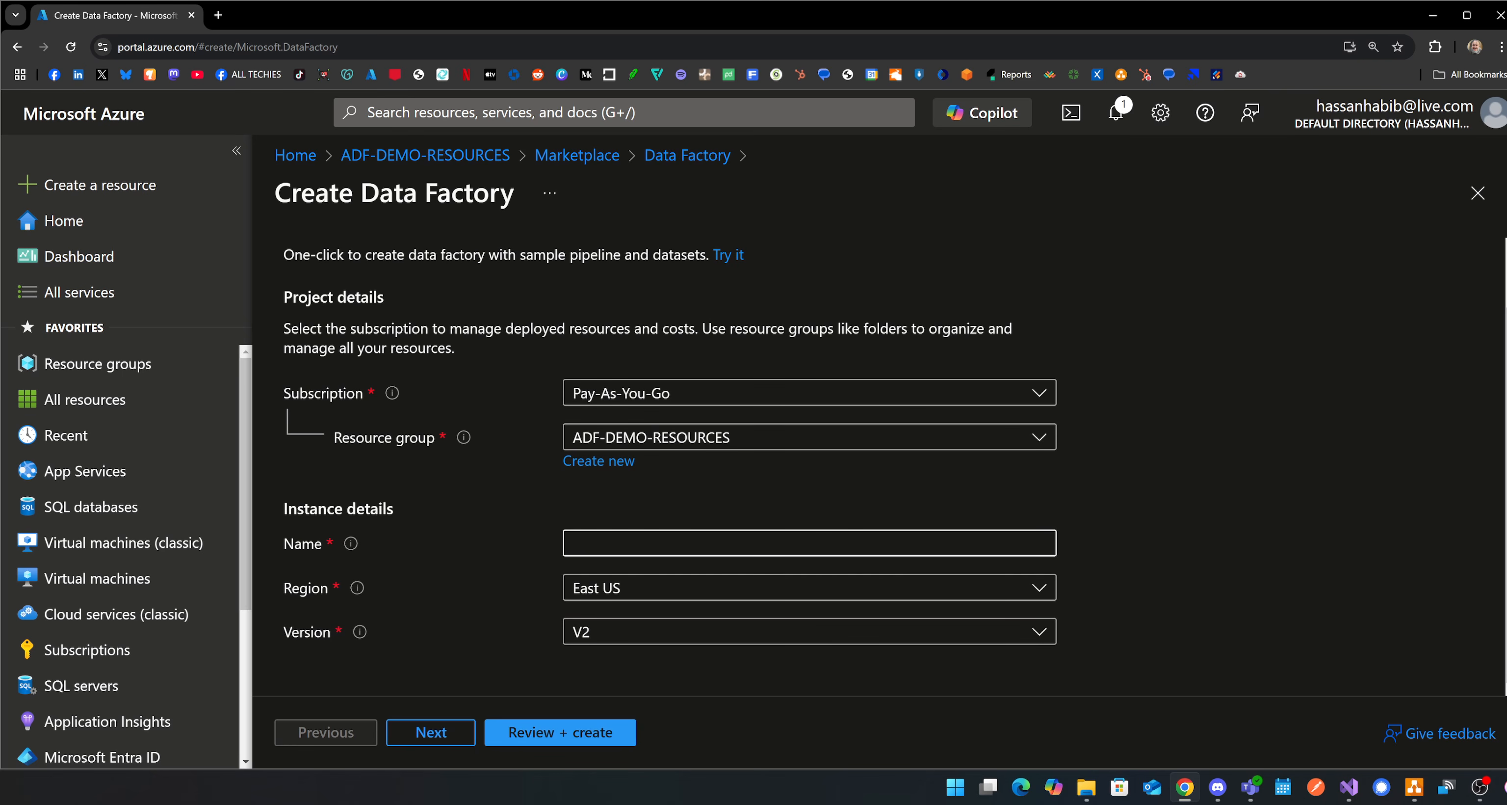
left_click(809, 544)
type("adf-")
type("demo")
type("-mig")
key("BackSpace")
key("BackSpace")
key("BackSpace")
key("BackSpace")
key("BackSpace")
key("BackSpace")
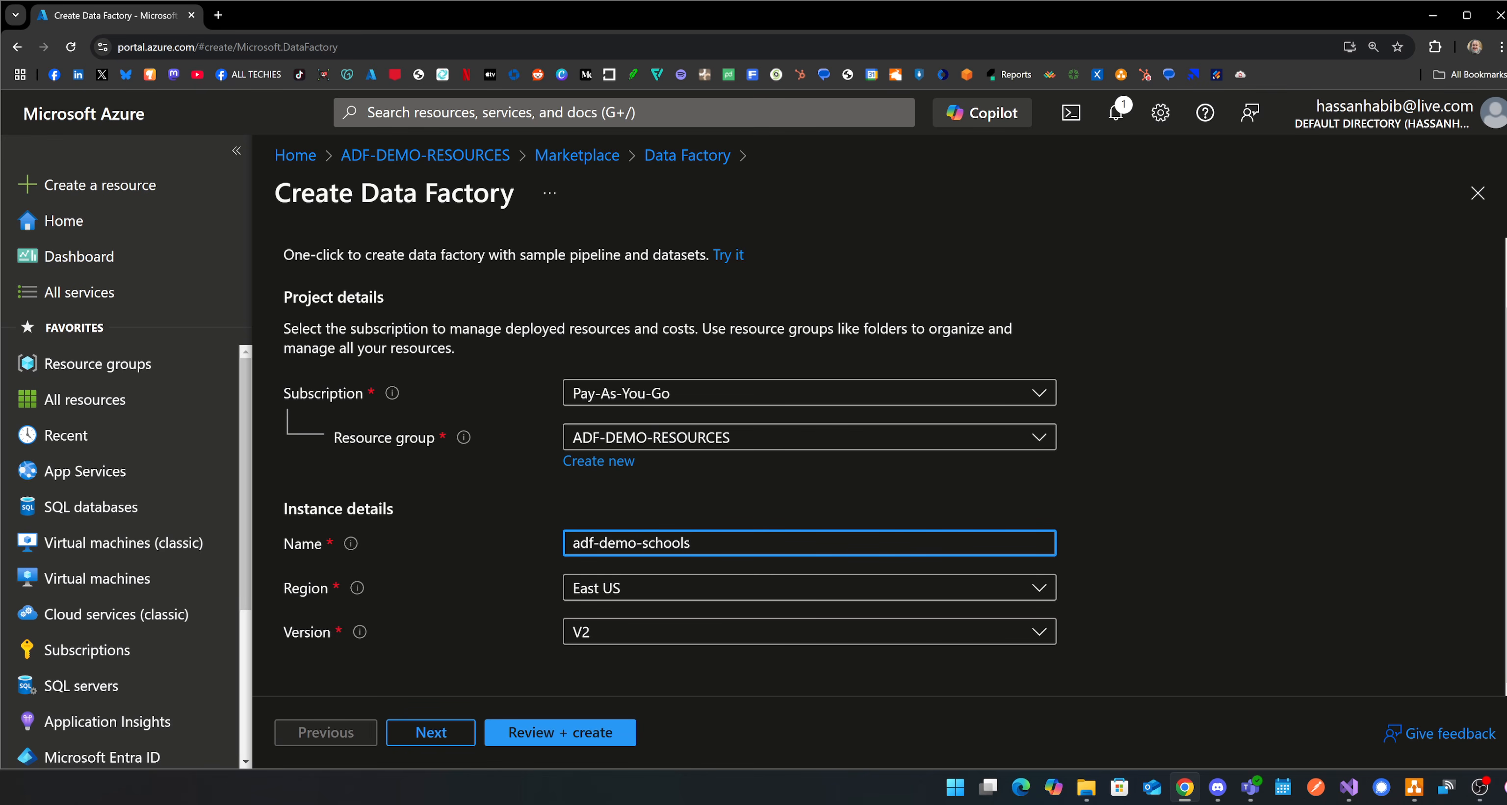
left_click(1121, 594)
left_click(723, 631)
left_click(723, 631)
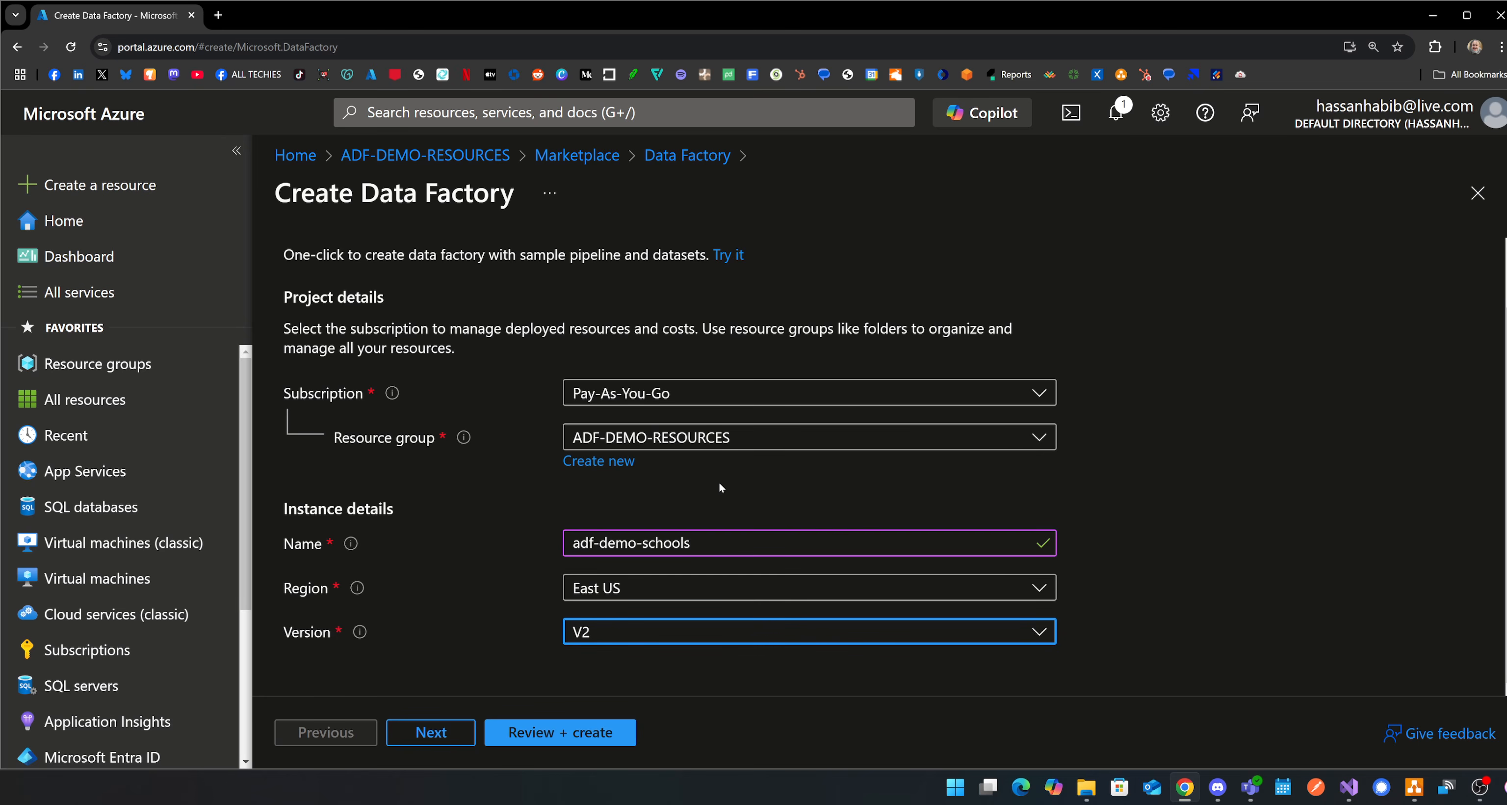
Set the data factory's region to West US 2 and deploy it, collapsing the portal's navigation menu.
left_click(714, 588)
type("wes")
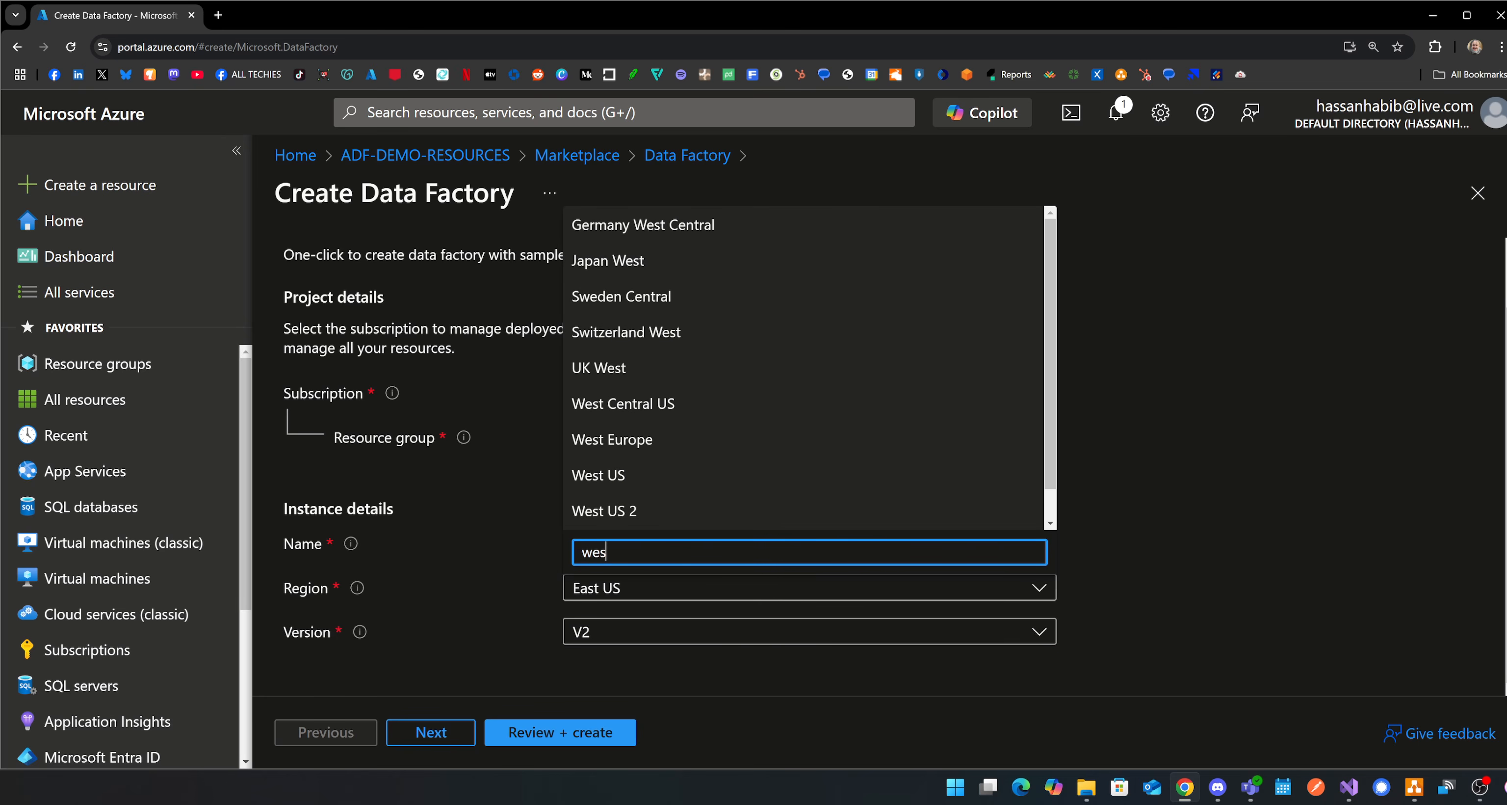
left_click(673, 477)
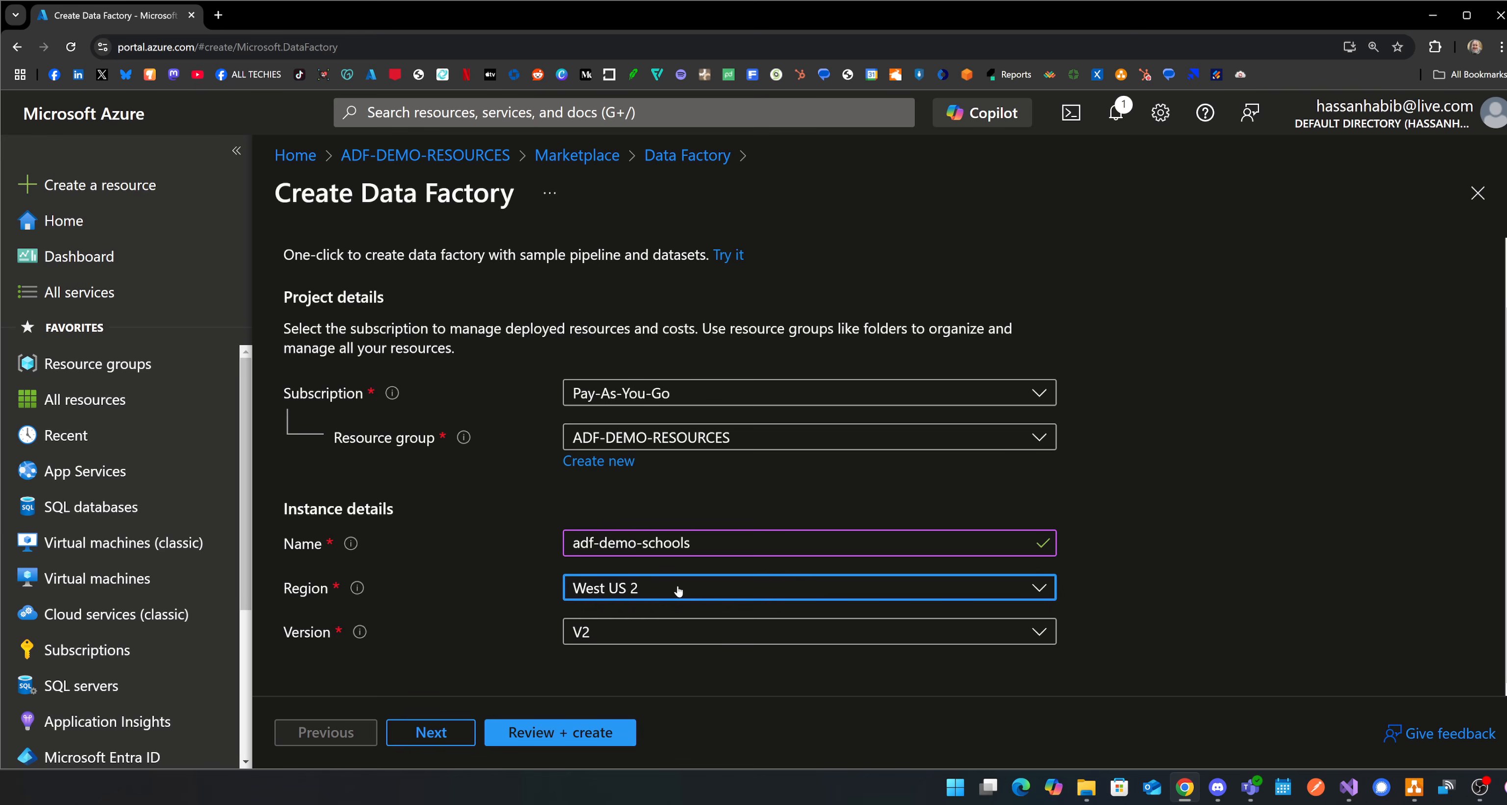
left_click(562, 732)
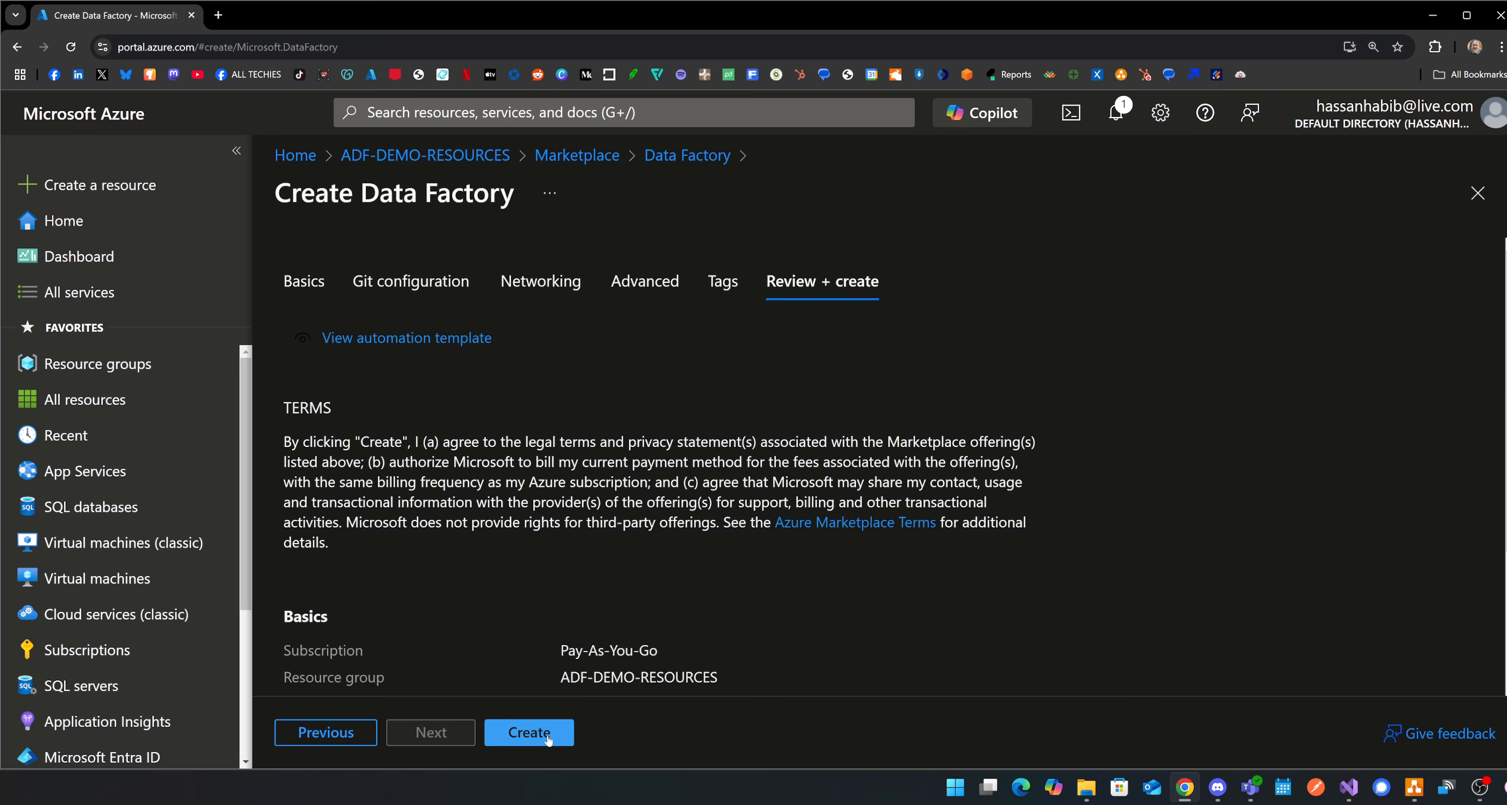
left_click(547, 737)
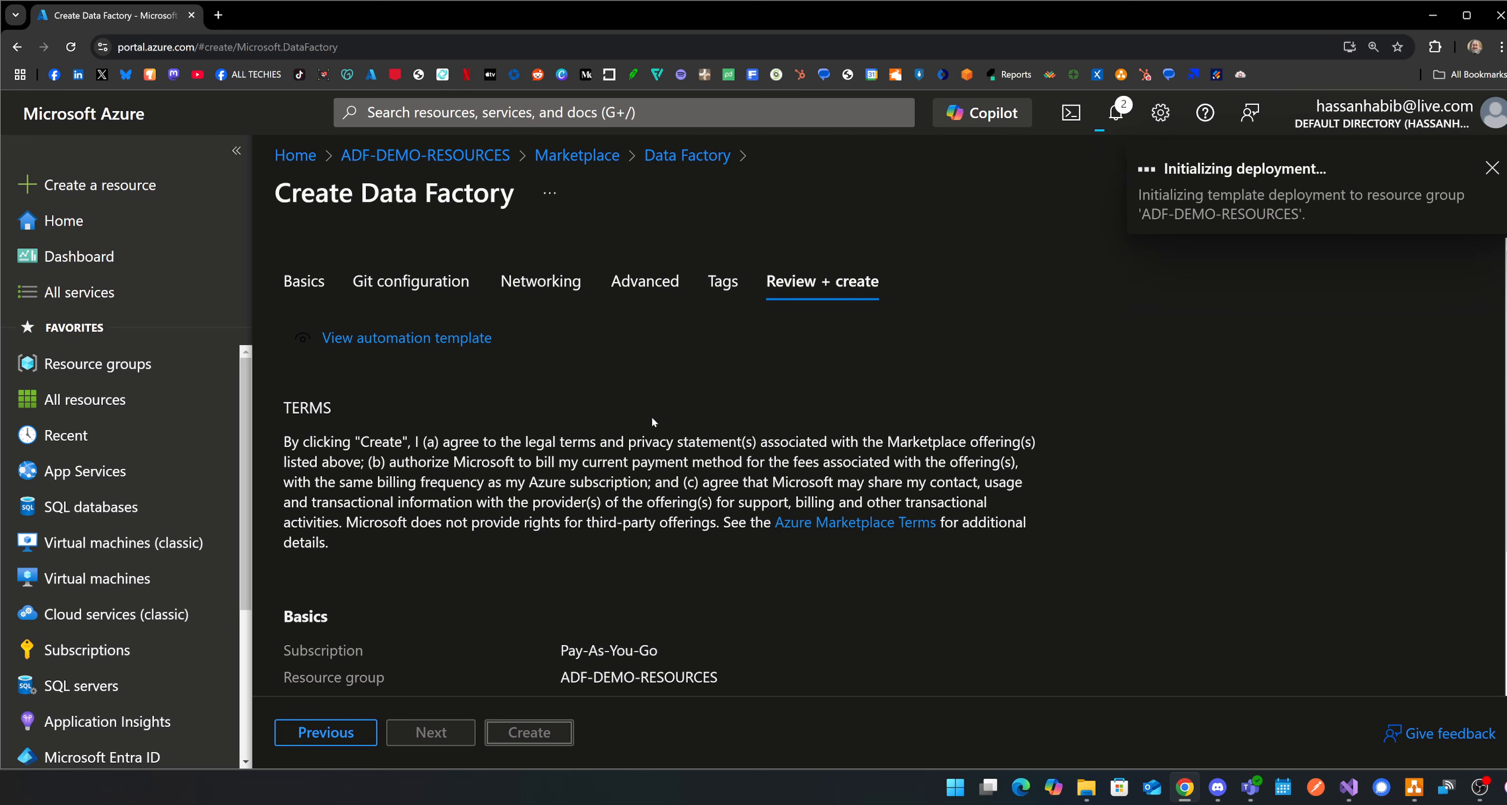
left_click(236, 152)
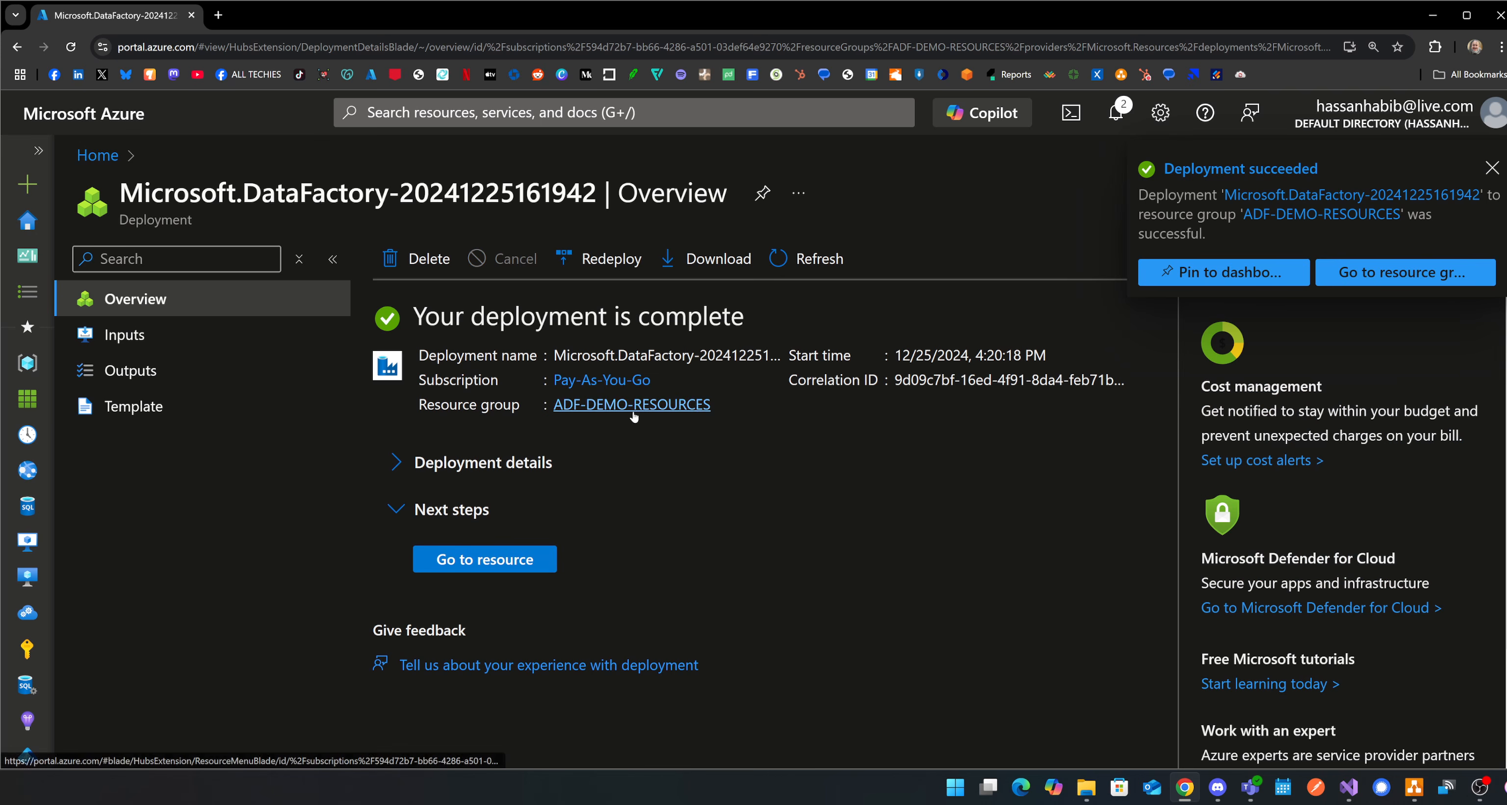
Open adf-demo-schools from the refreshed ADF-DEMO-RESOURCES group and launch Azure Data Factory Studio with its navigation labels expanded.
left_click(632, 404)
scroll(642, 384, "down", 1)
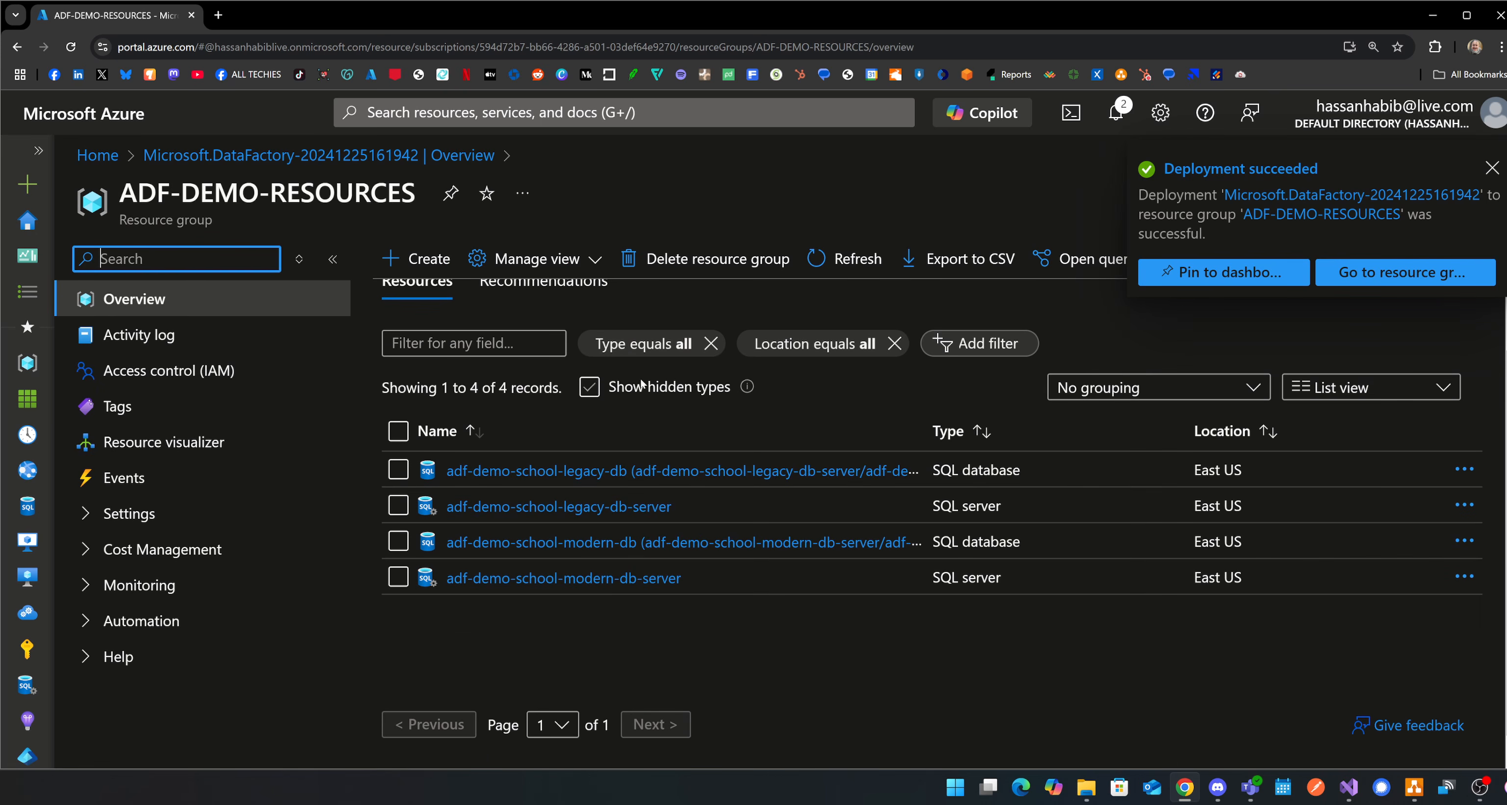
left_click(843, 258)
scroll(772, 573, "up", 1)
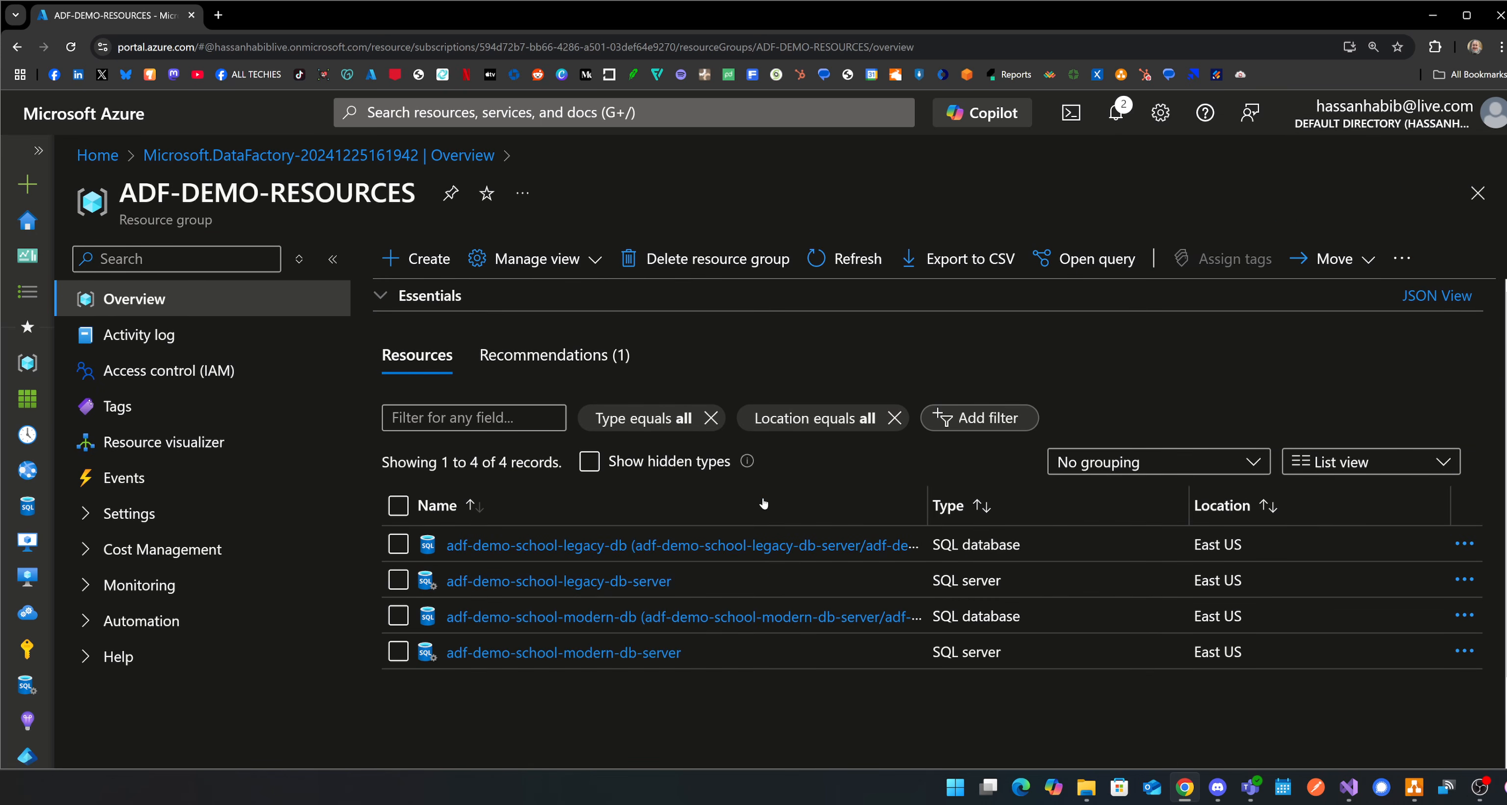
left_click(835, 261)
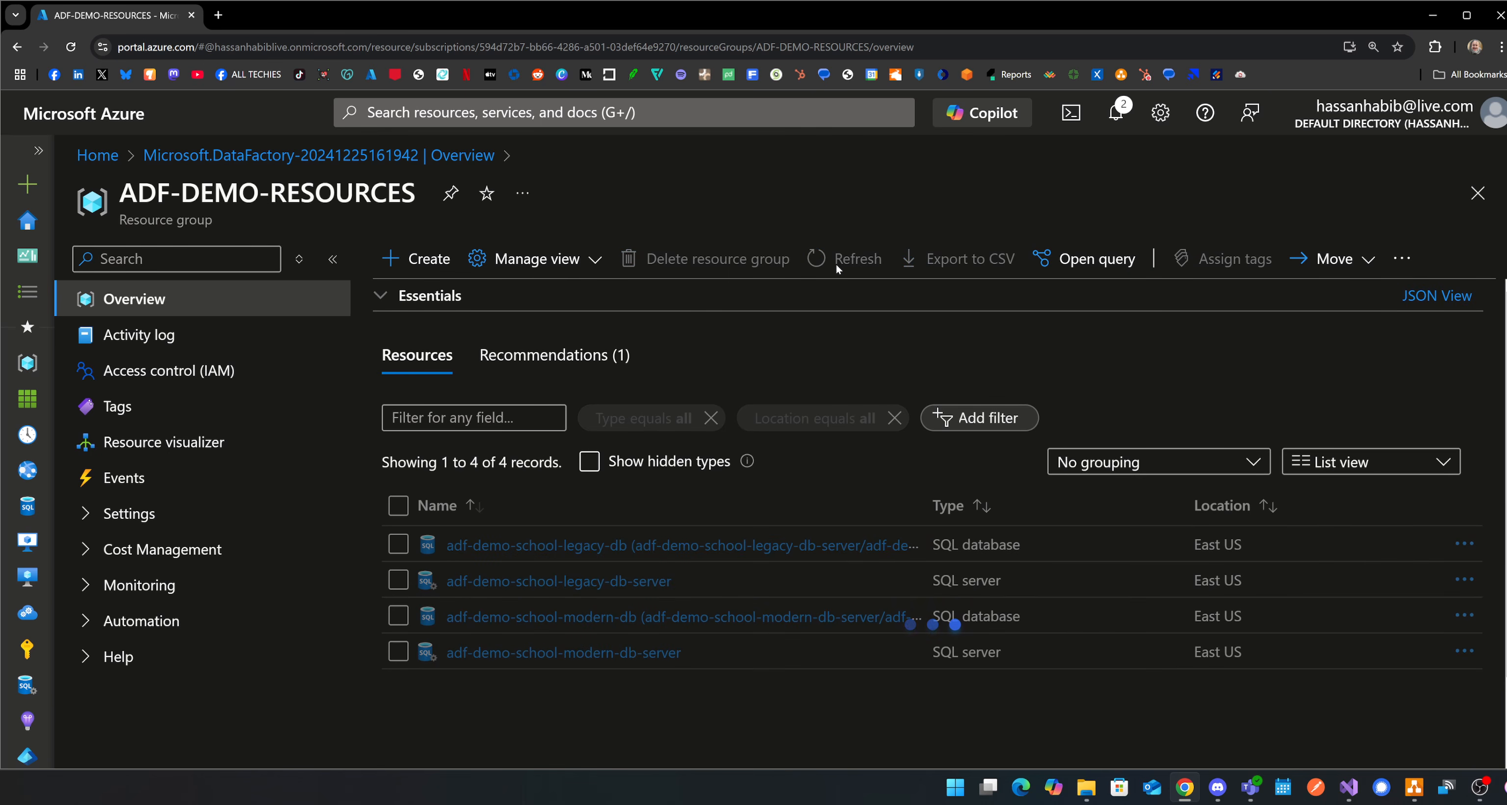
left_click(534, 689)
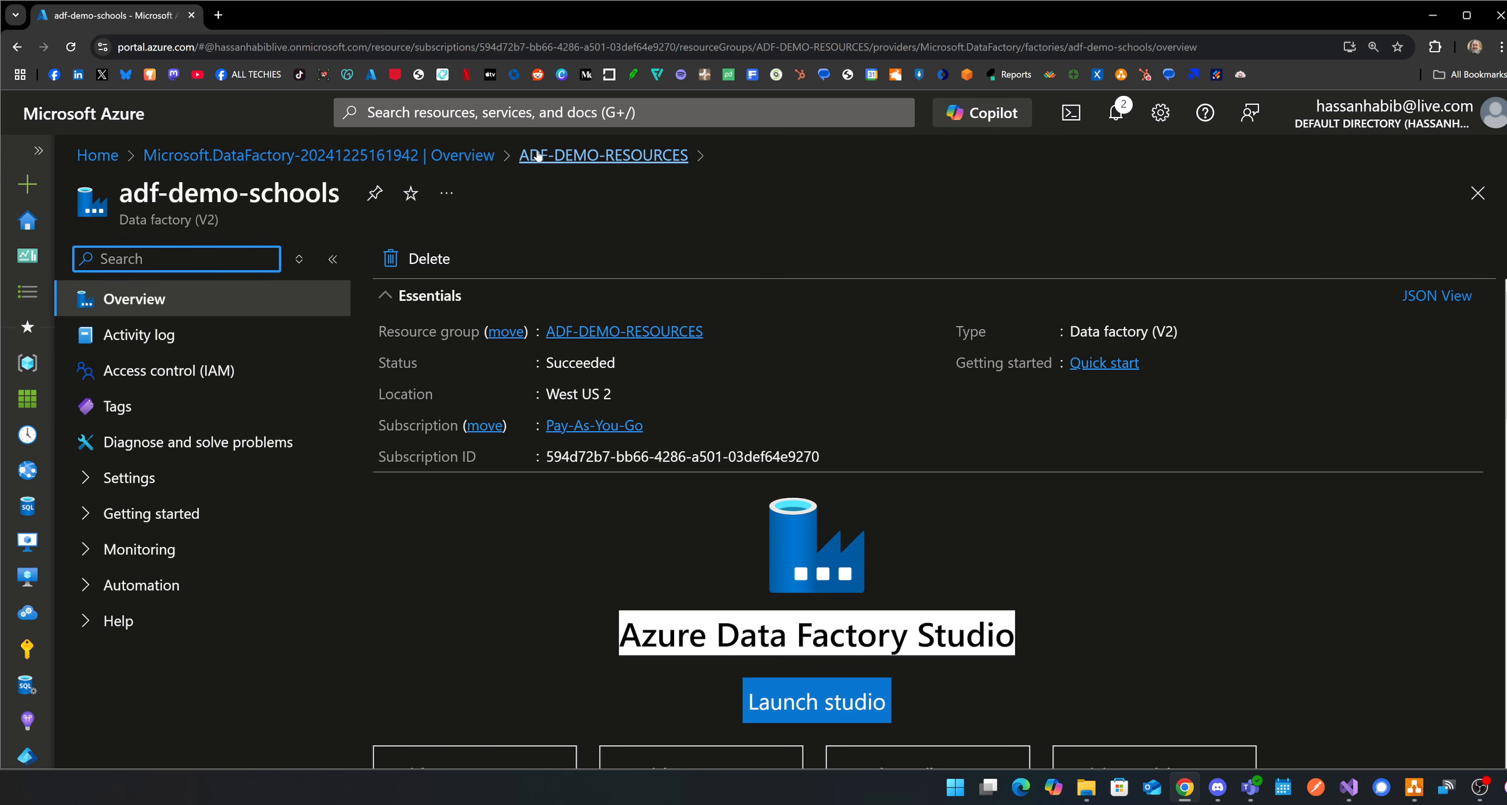
left_click(815, 712)
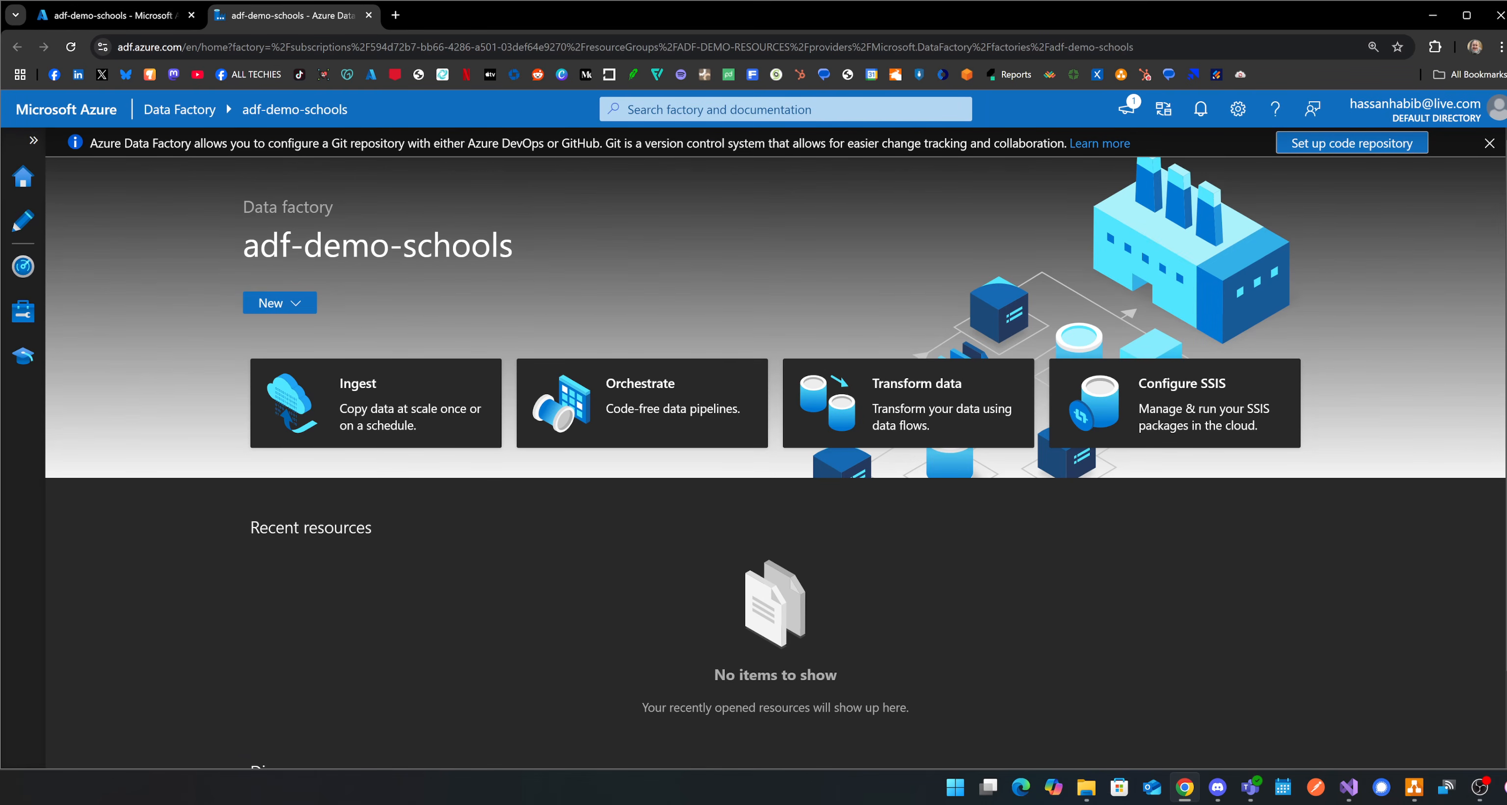
left_click(34, 140)
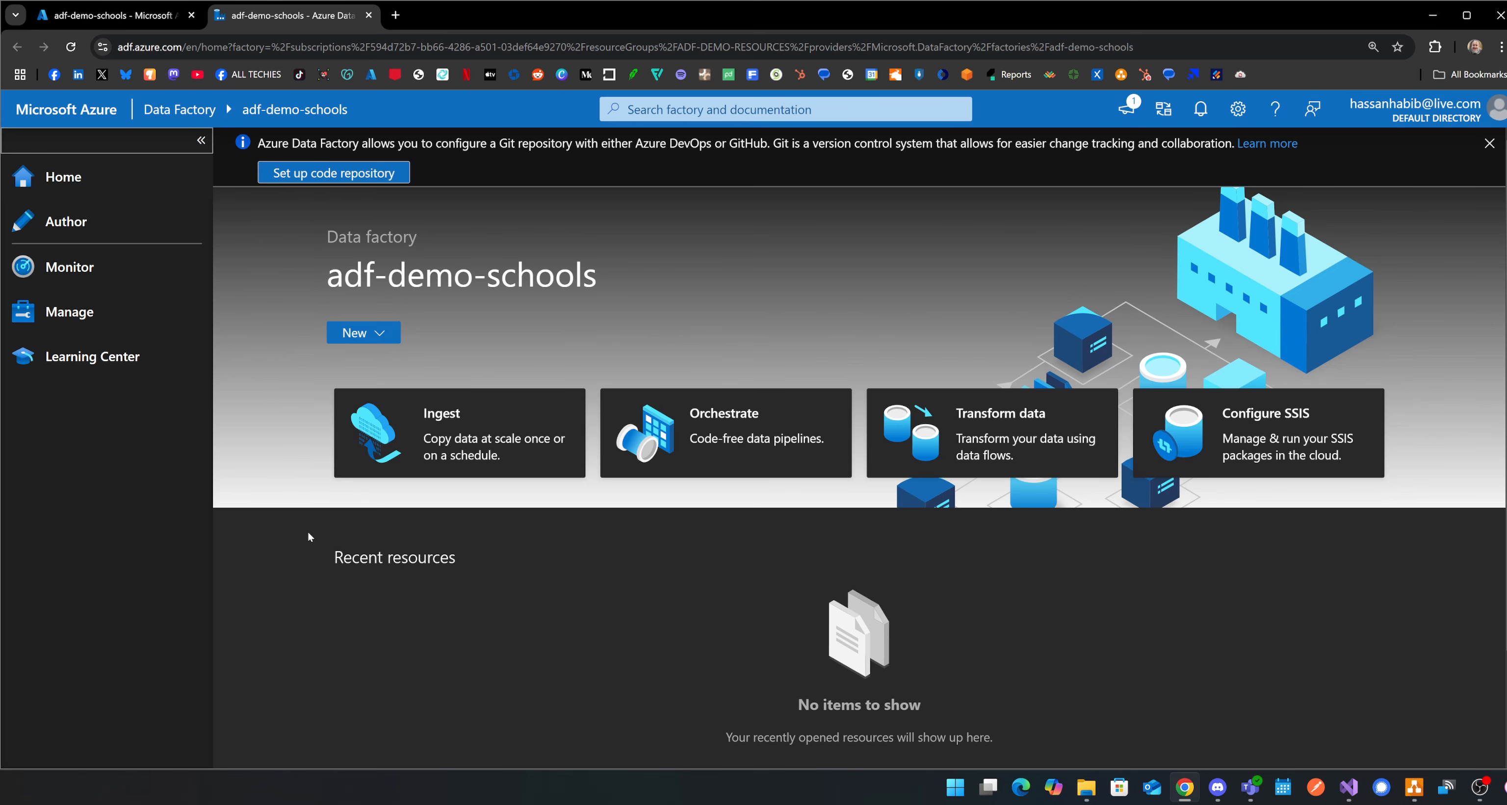
Create a new data flow and name it SchoolLegacyToModernMigrationFlow.
left_click(380, 335)
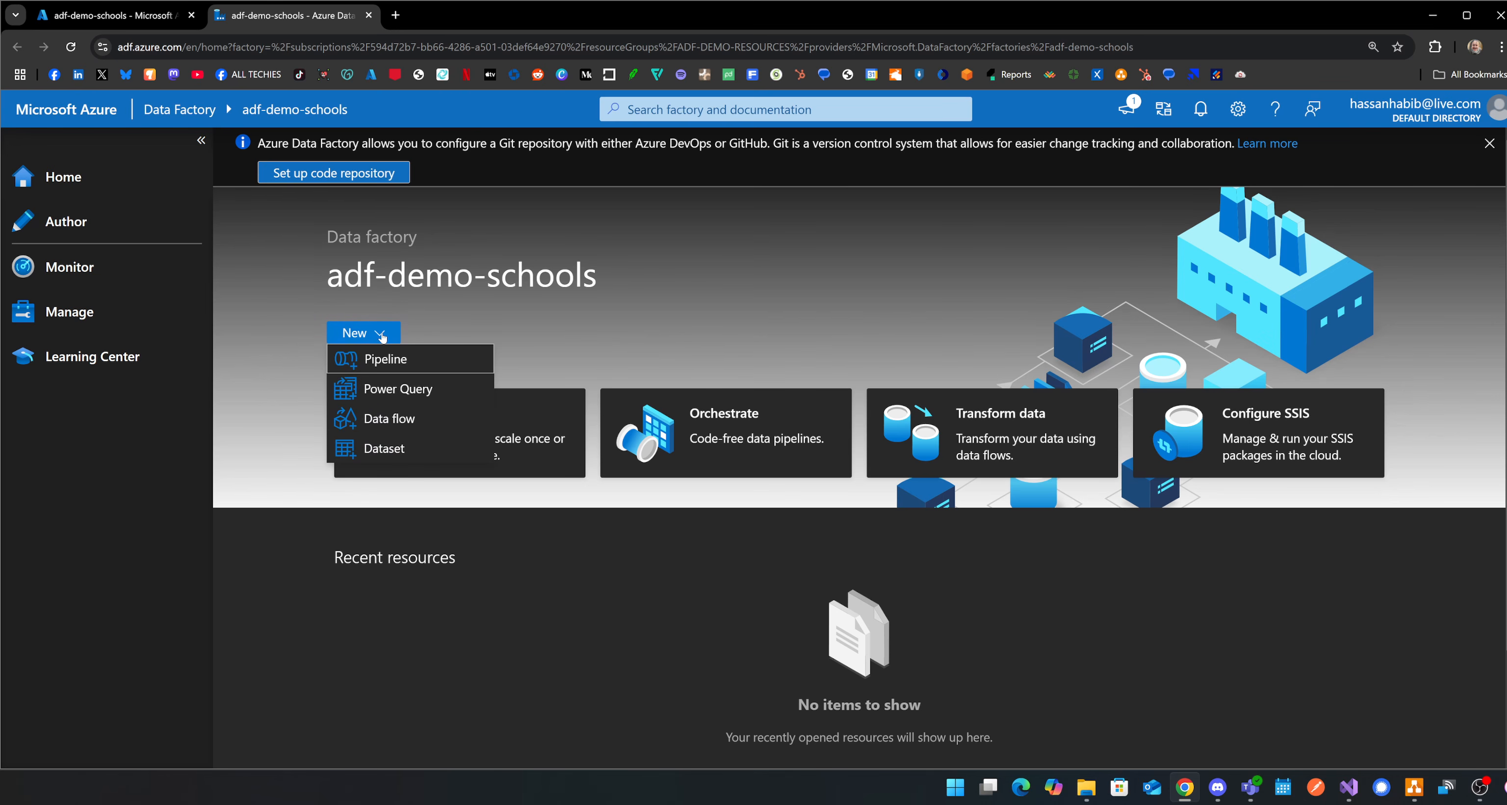
left_click(434, 431)
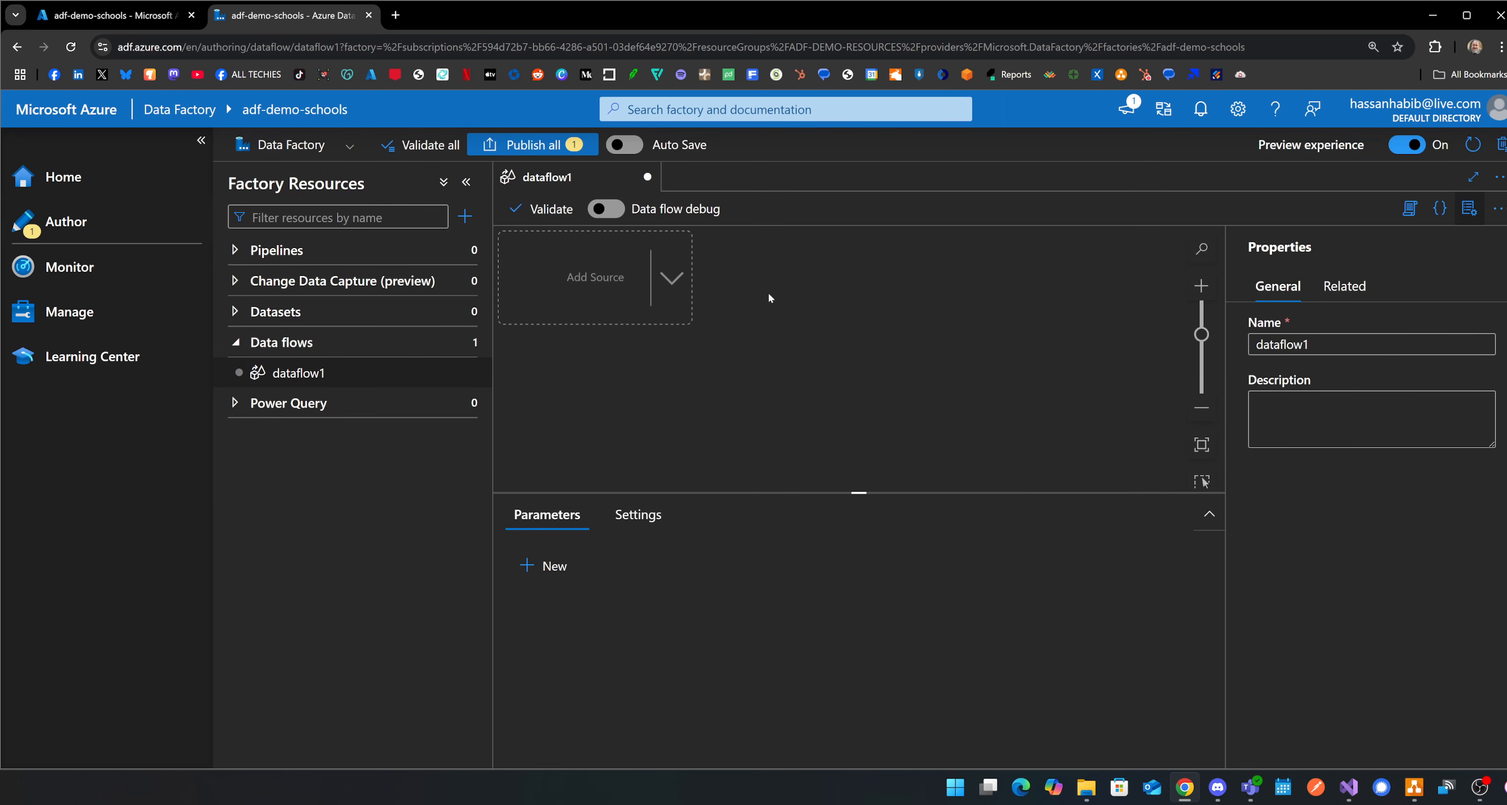
left_click(1164, 339)
left_click(1433, 339)
type("SchoolLegacyToModernMigra")
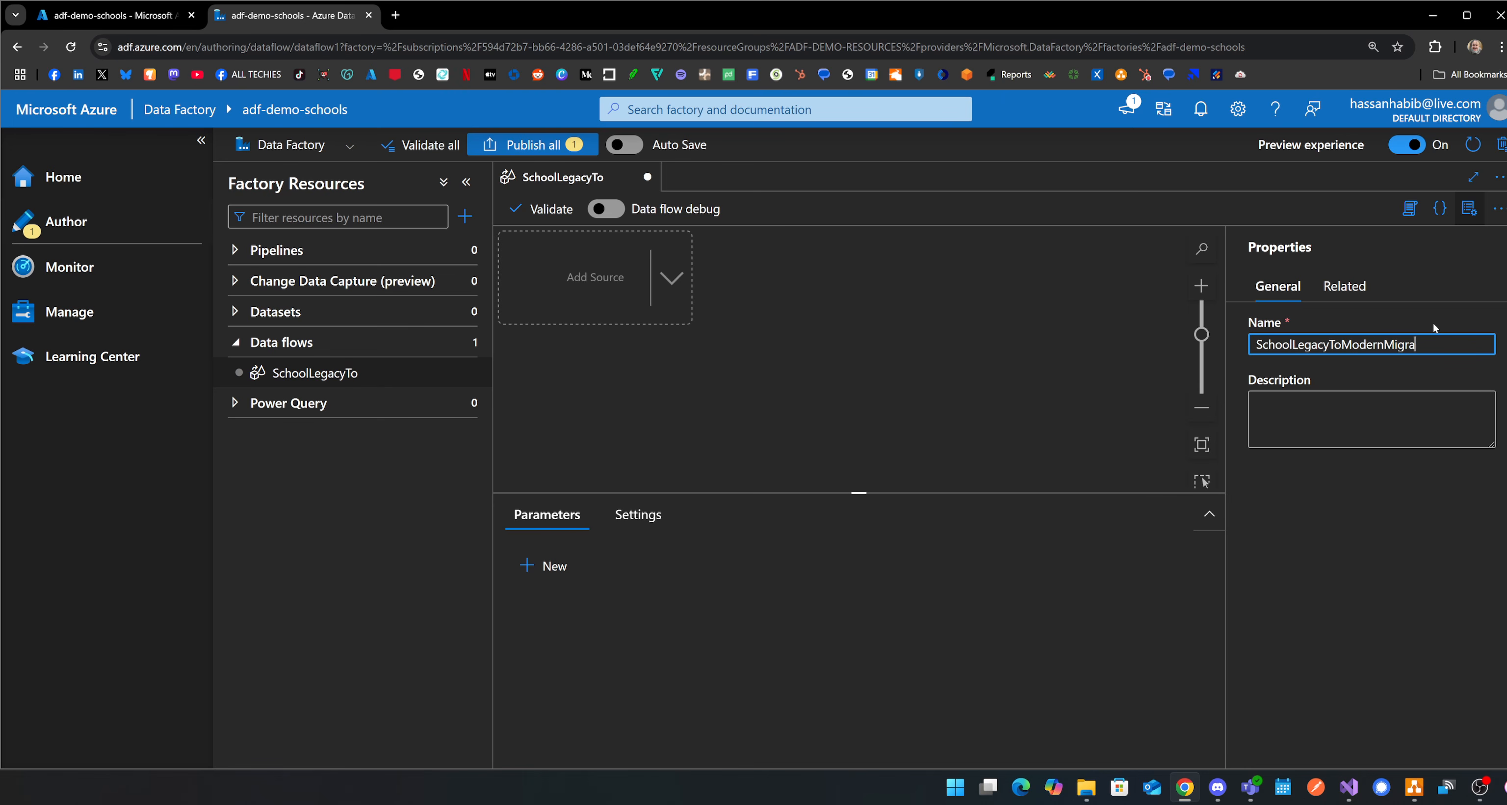
key("BackSpace")
key("BackSpace")
type("ow")
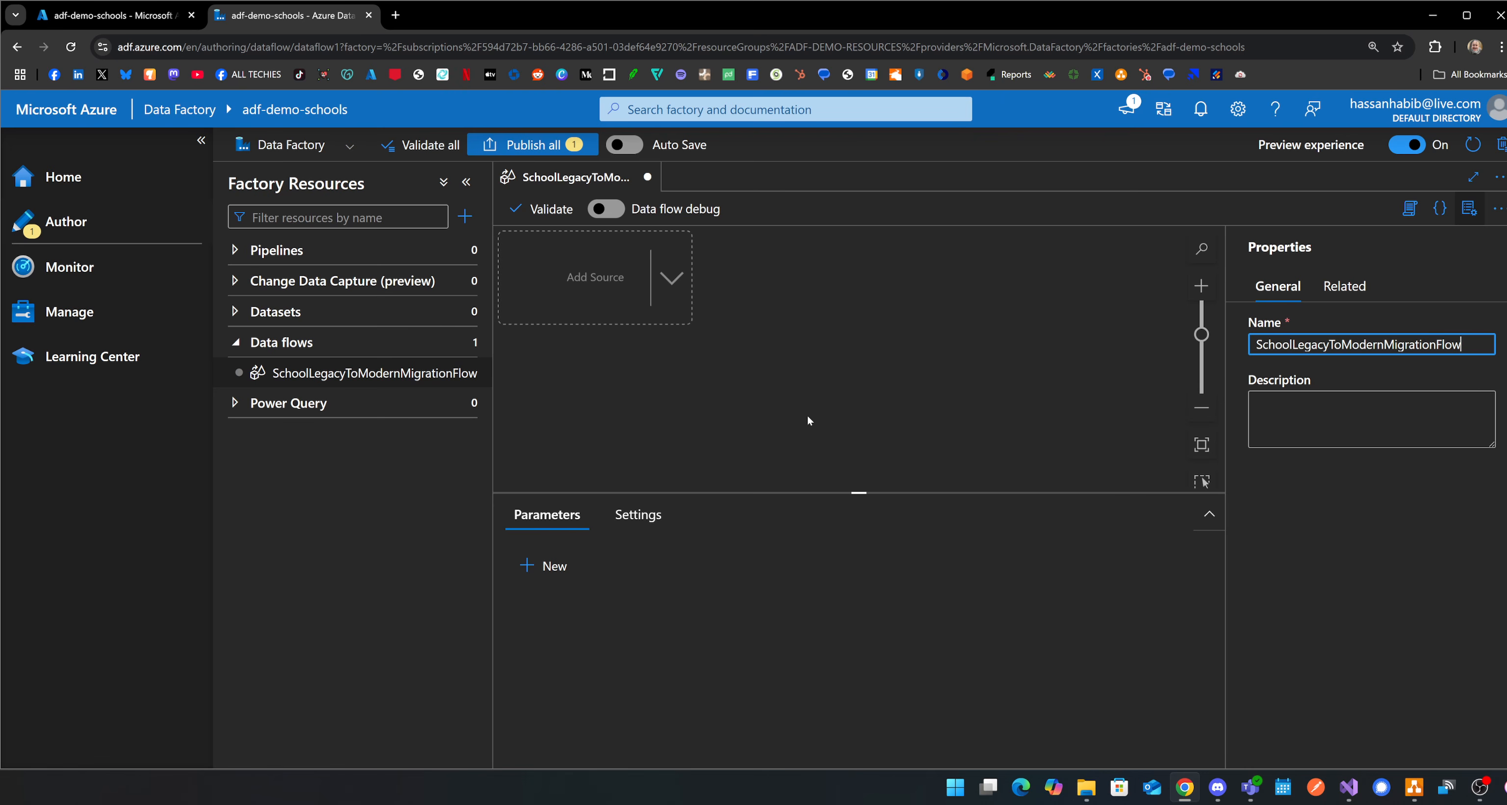
left_click(970, 370)
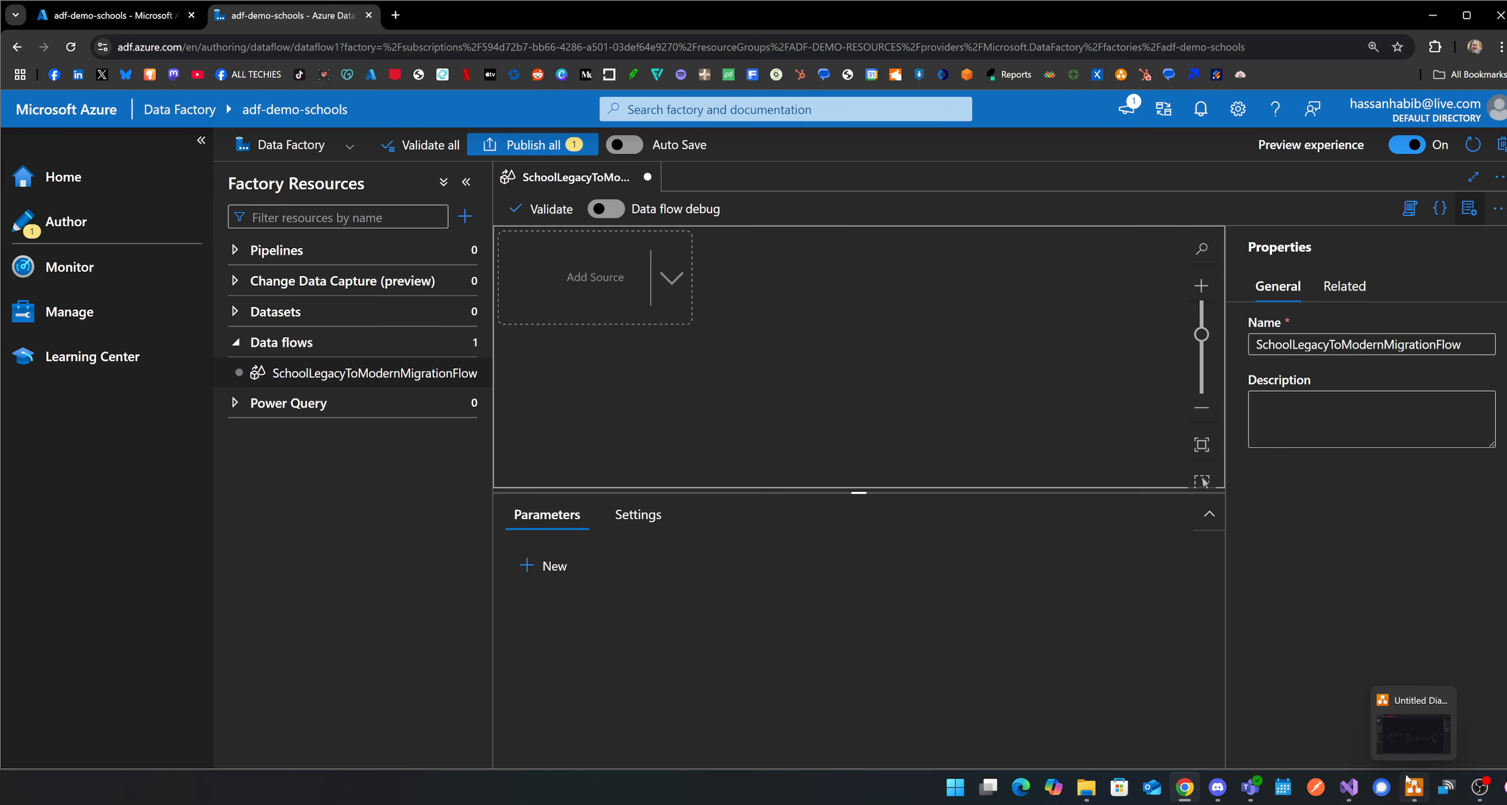
Open a new draw.io window and create a blank diagram with the default file name.
right_click(1412, 789)
left_click(1358, 699)
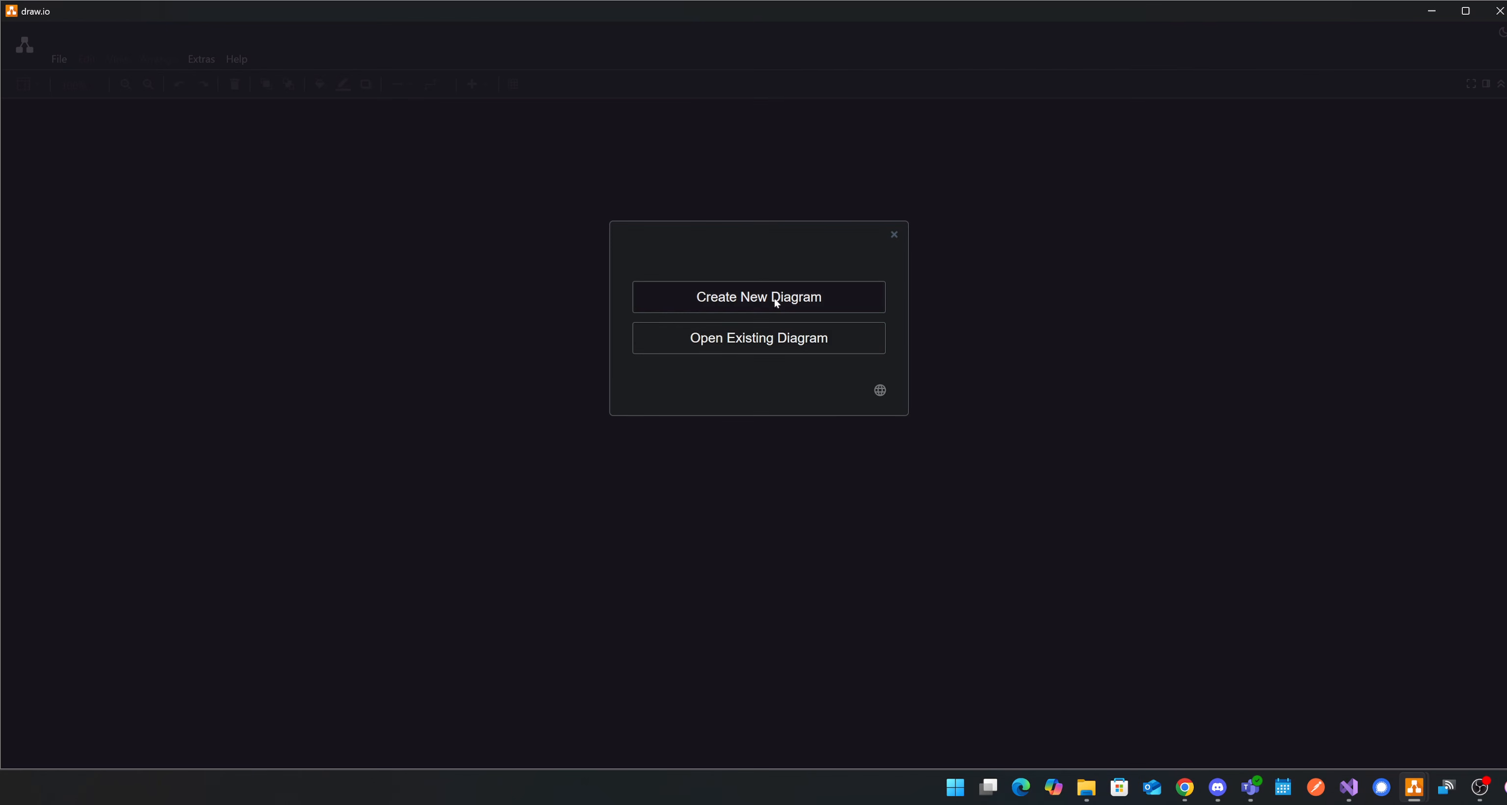
left_click(777, 302)
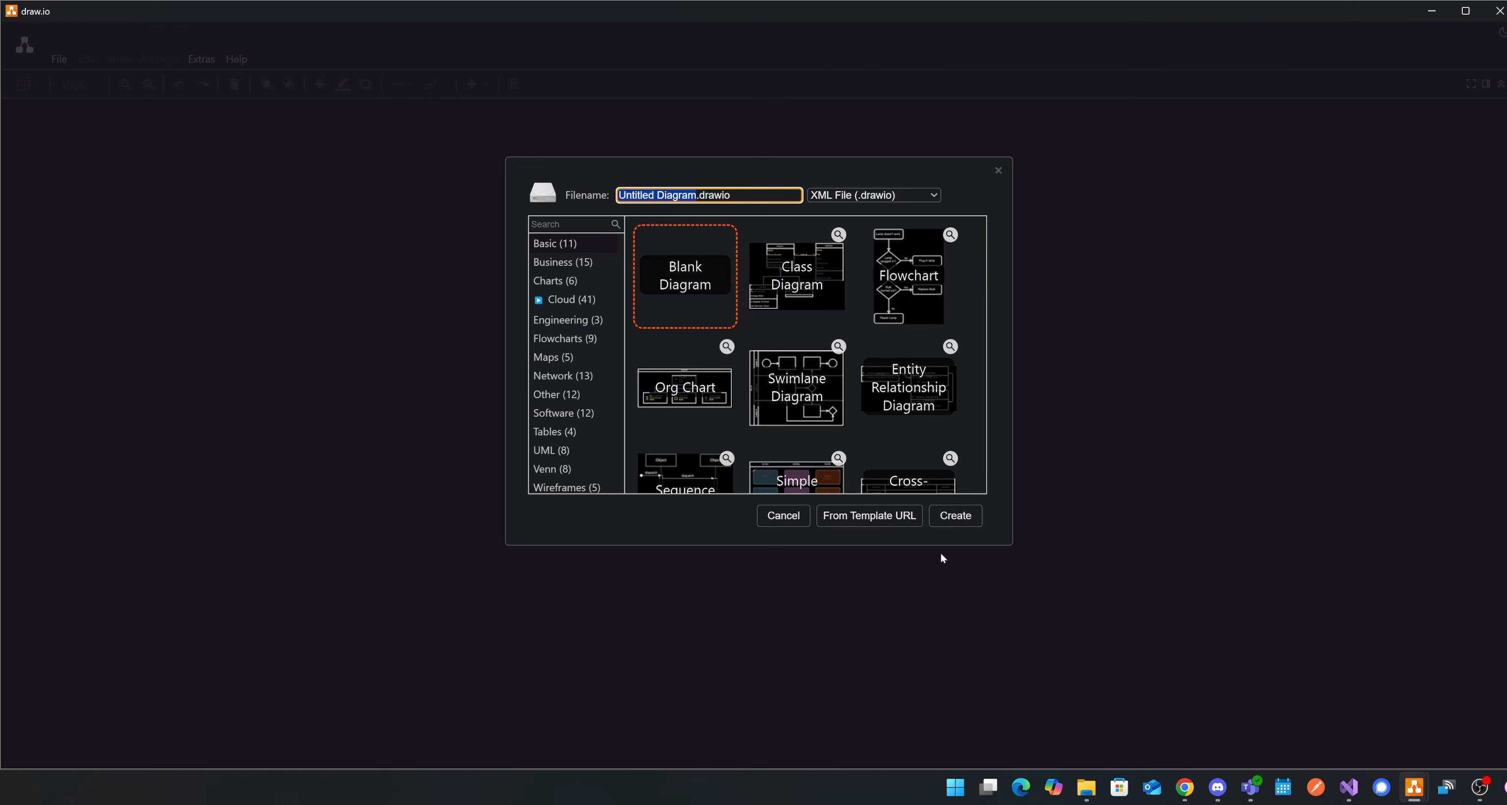
left_click(963, 518)
Add a cylinder to the blank diagram, enlarge it and label it LEGACY.
left_click_drag(79, 308, 657, 334)
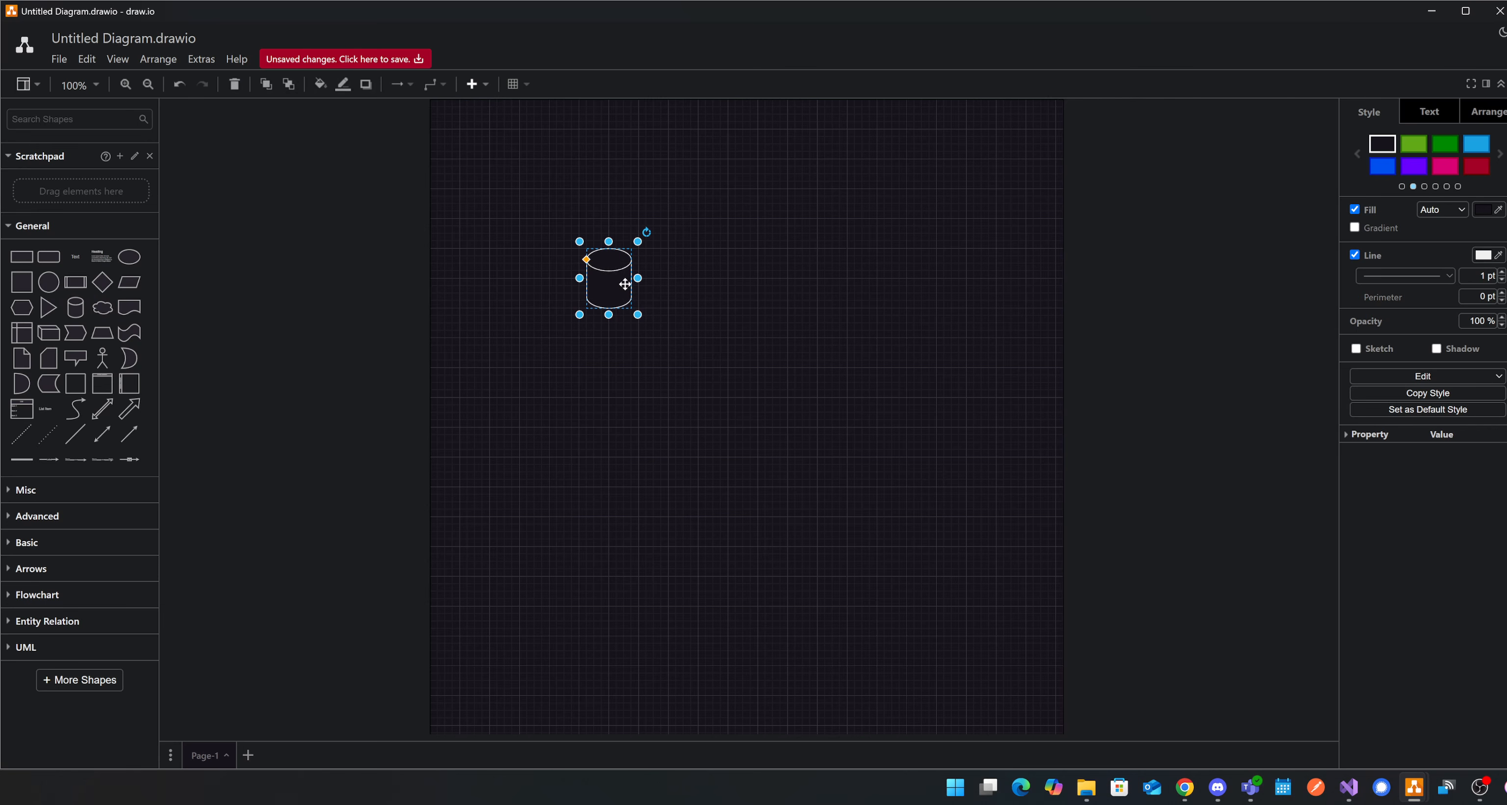
left_click_drag(672, 386, 575, 401)
double_click(572, 360)
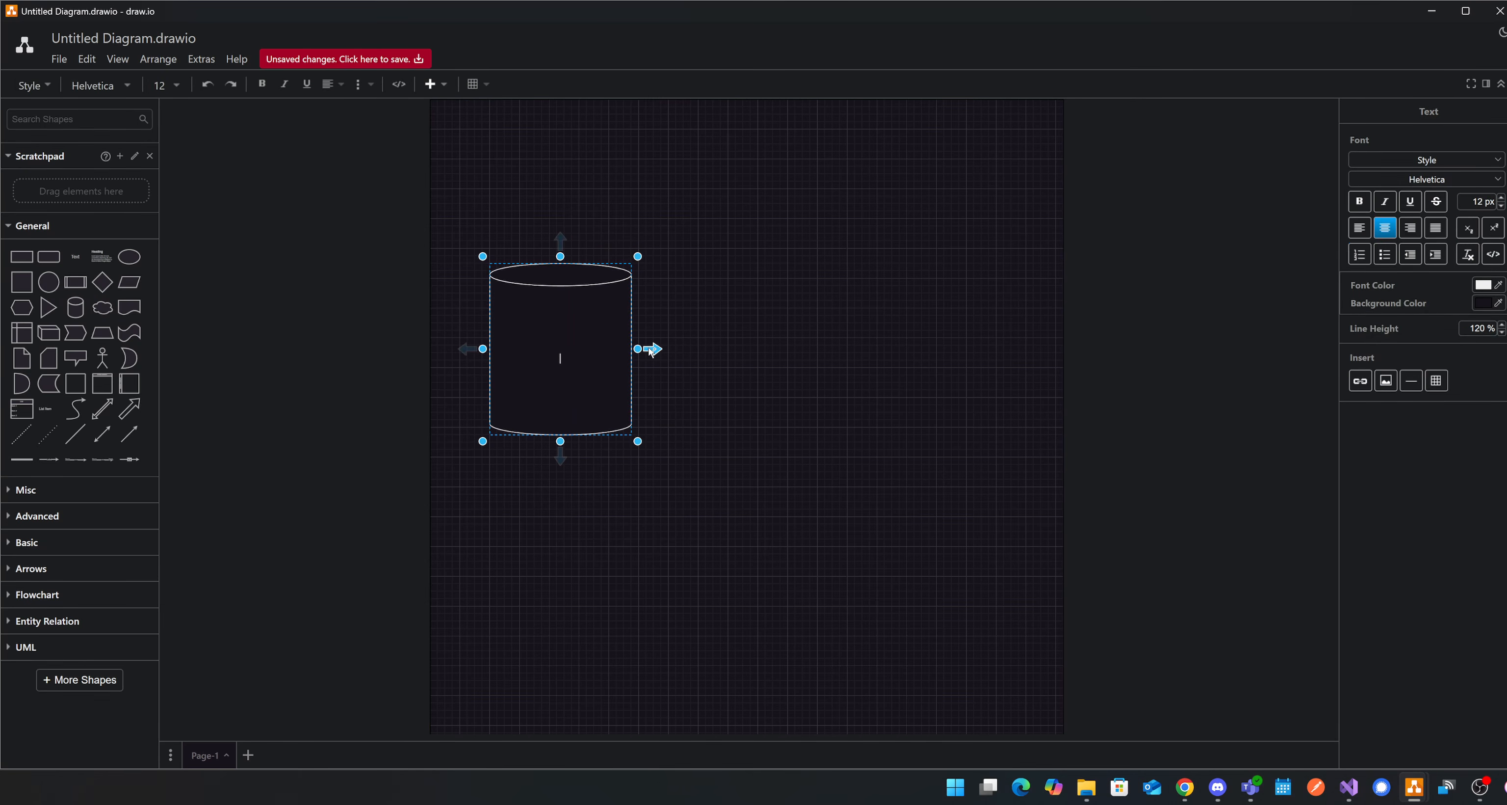
type("LEGACY")
left_click(676, 420)
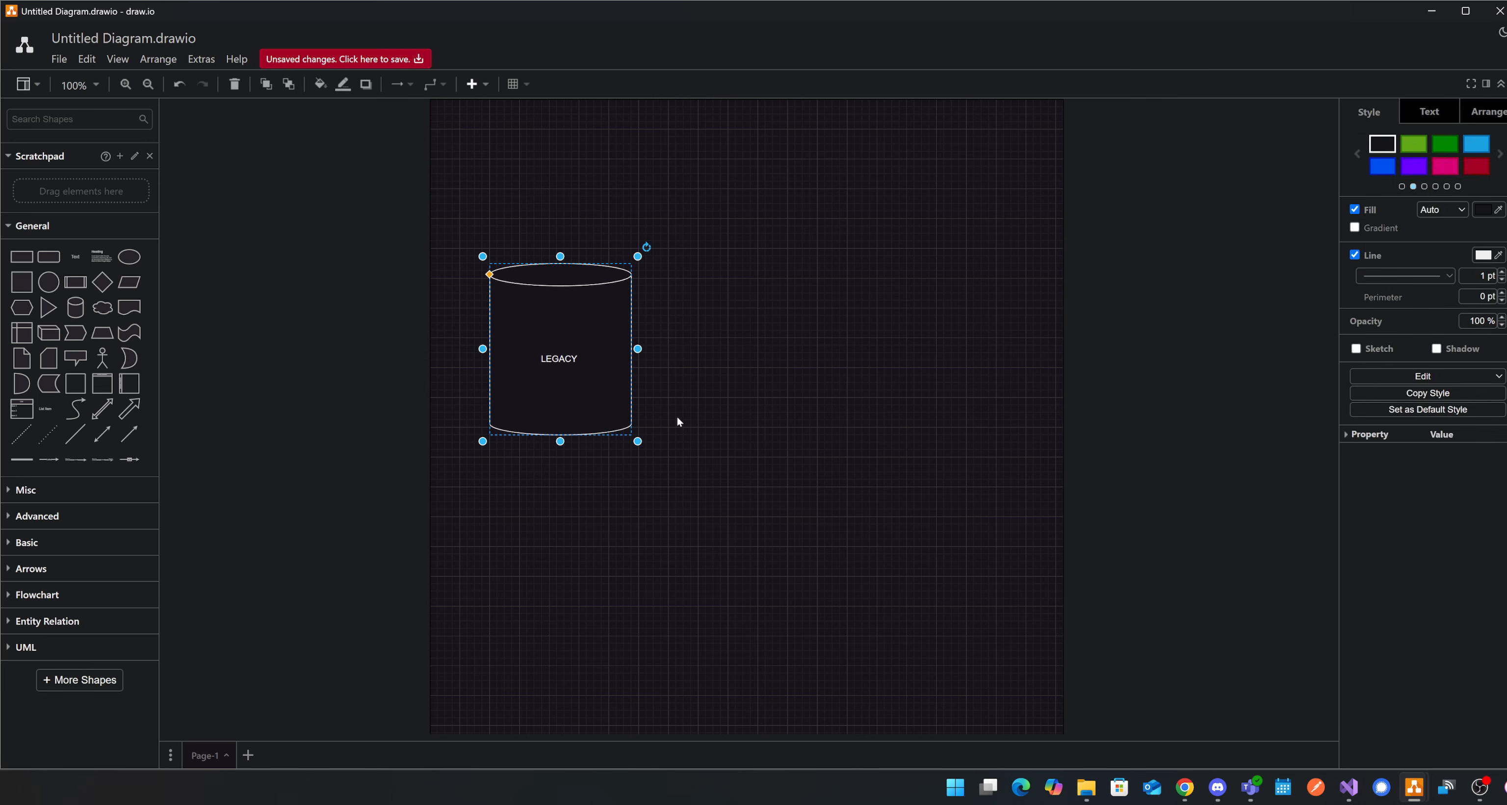
Duplicate the LEGACY cylinder to its right, label the copy MODERN and widen the gap between the two cylinders.
left_click_drag(580, 381, 900, 381)
double_click(890, 363)
type("MODERN")
left_click(1022, 478)
left_click_drag(580, 372, 542, 373)
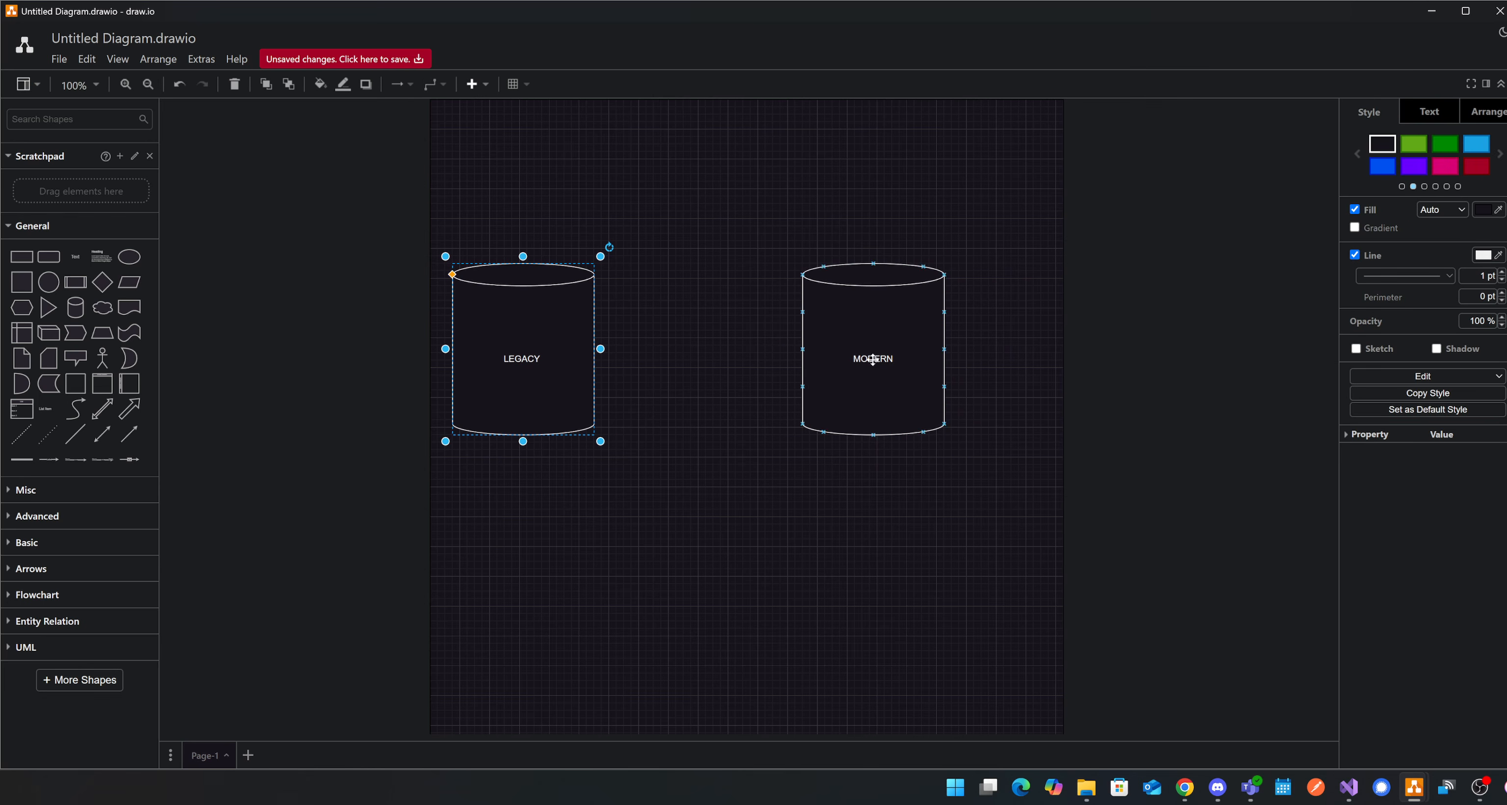
Place a diamond labelled TRANSFORM between the cylinders, with arrows from LEGACY to the diamond and from the diamond to MODERN.
left_click_drag(171, 317, 698, 323)
left_click_drag(737, 377, 699, 377)
left_click(592, 365)
left_click_drag(605, 349, 646, 349)
left_click_drag(761, 349, 857, 359)
double_click(698, 349)
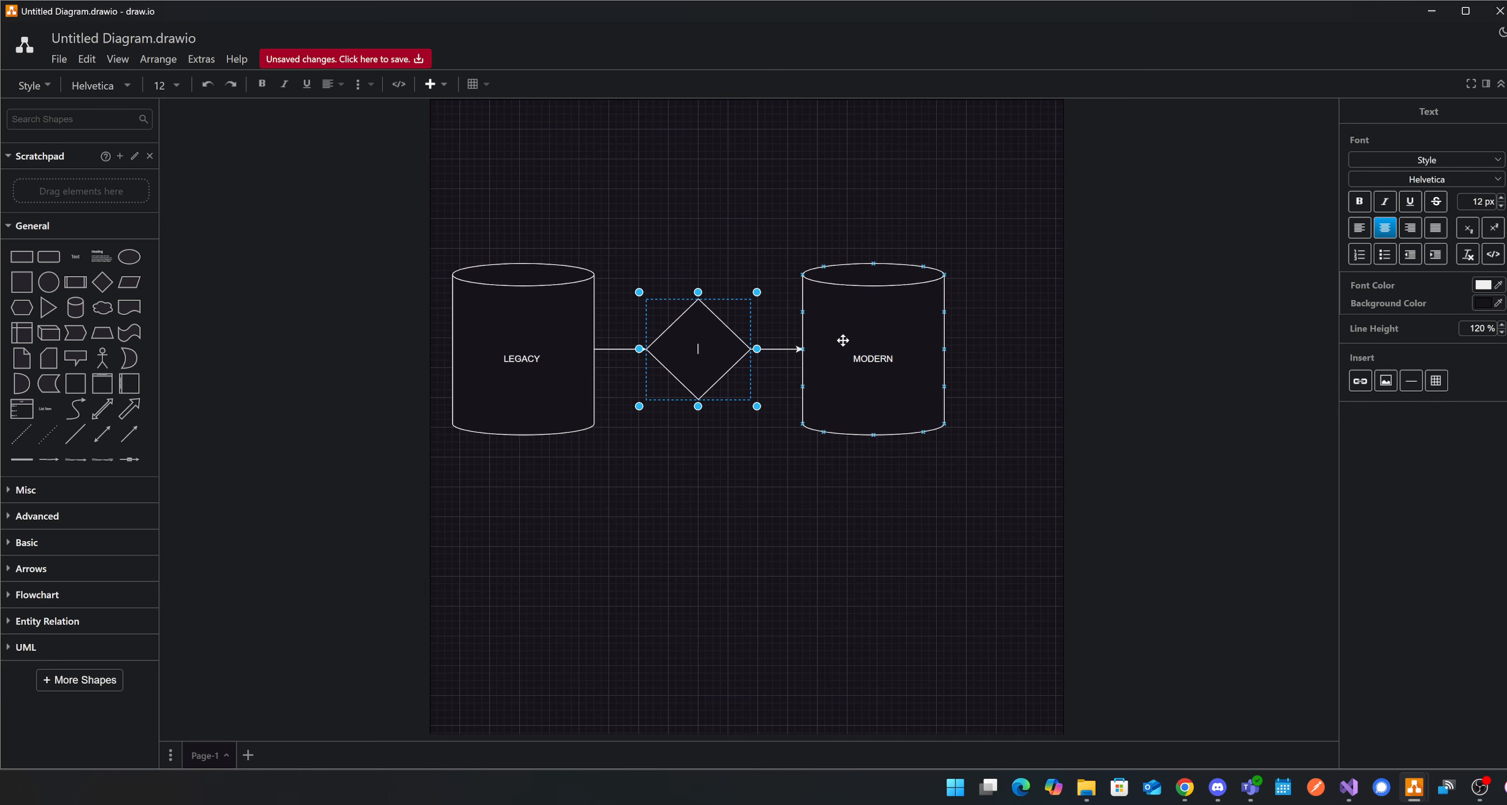
type("TRANSFORM")
Move the entire LEGACY–TRANSFORM–MODERN diagram slightly down and to the right on the page.
left_click(503, 359)
left_click(896, 370)
left_click_drag(1035, 162, 427, 522)
left_click_drag(518, 344, 578, 403)
left_click(854, 196)
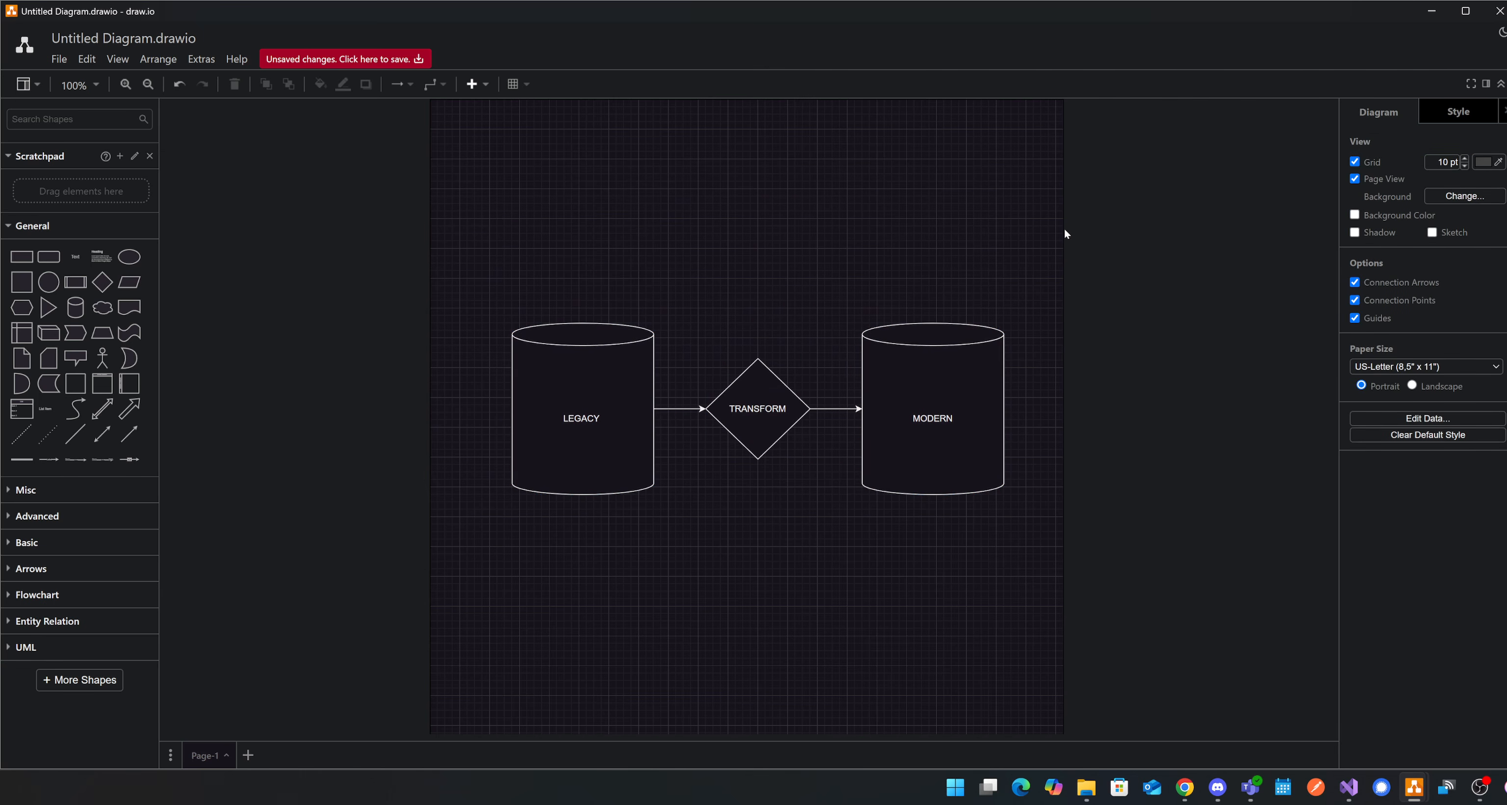
Switch to Azure Data Factory and add a source to the SchoolLegacyToModernMigrationFlow data flow.
left_click(1438, 10)
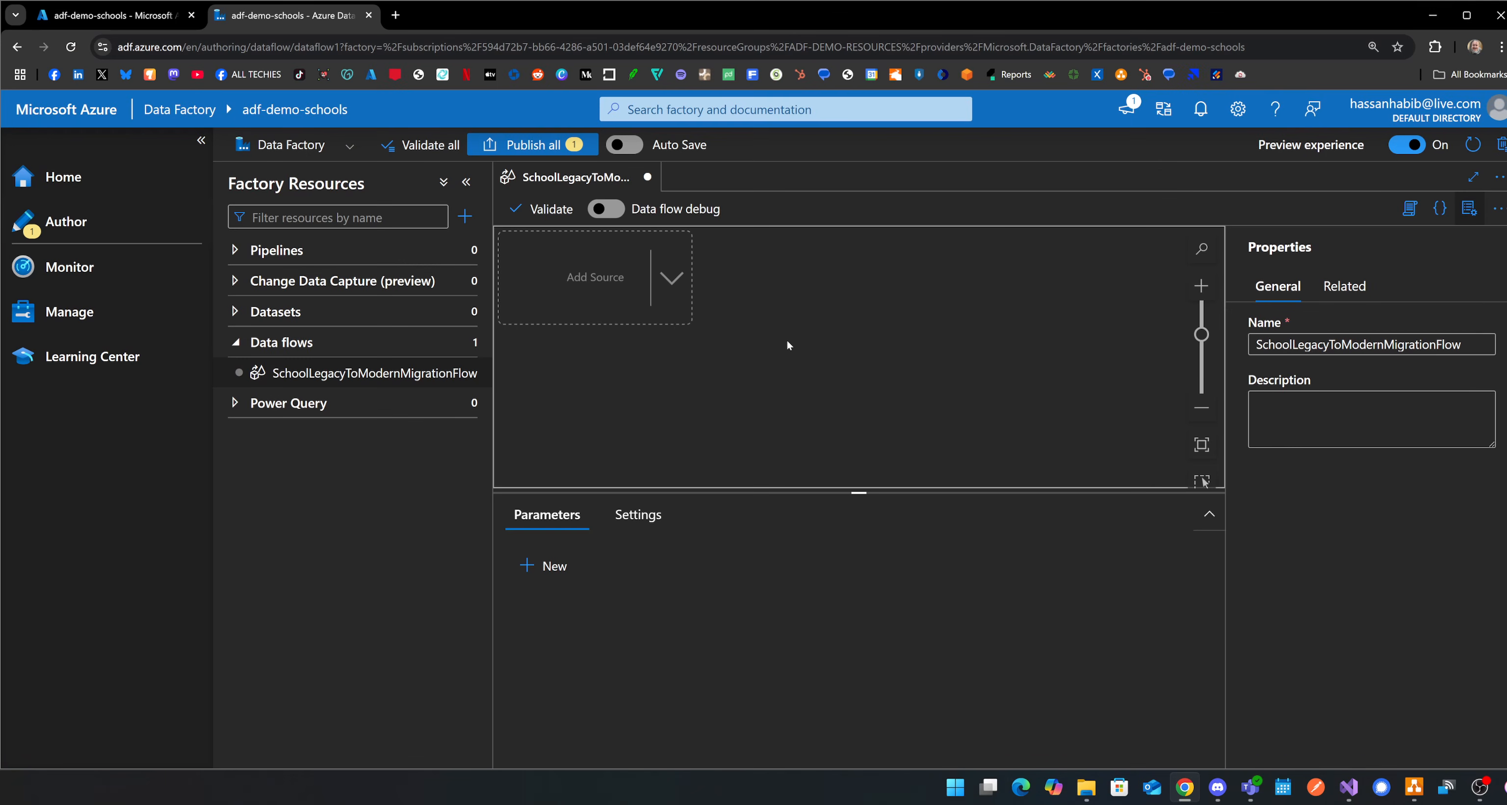
left_click(626, 297)
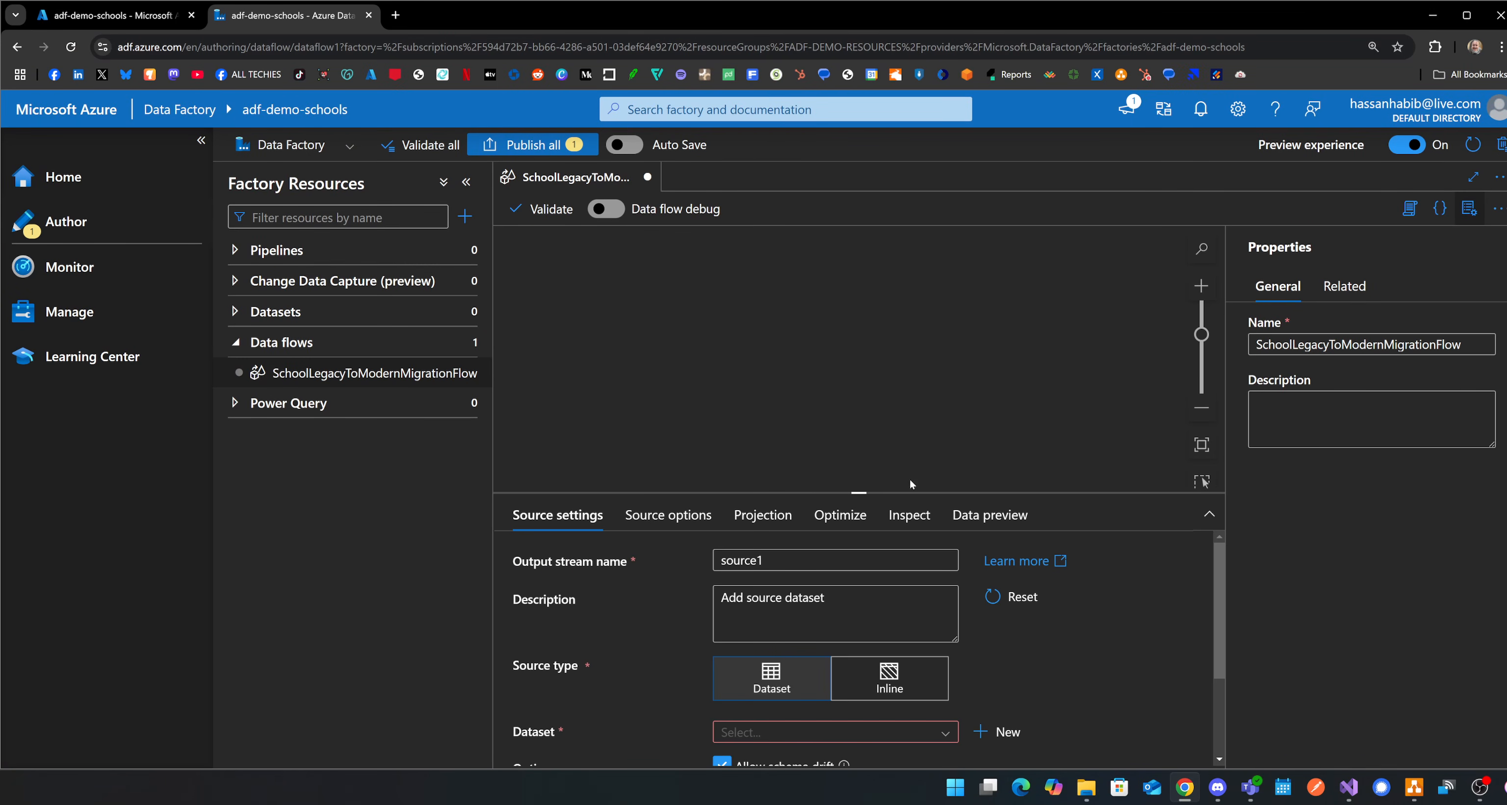
left_click_drag(908, 493, 850, 286)
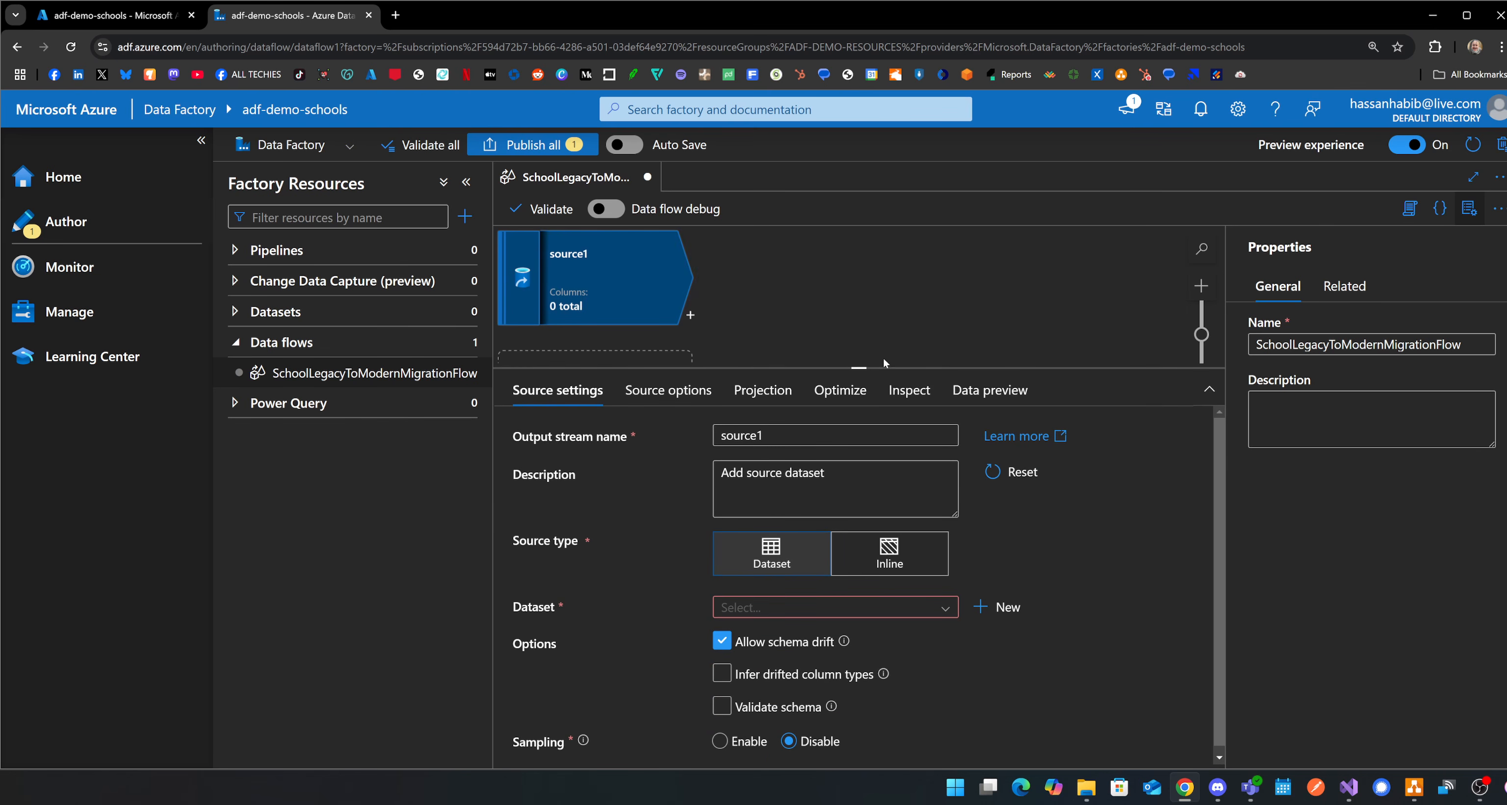
left_click_drag(883, 357, 897, 486)
left_click(1201, 408)
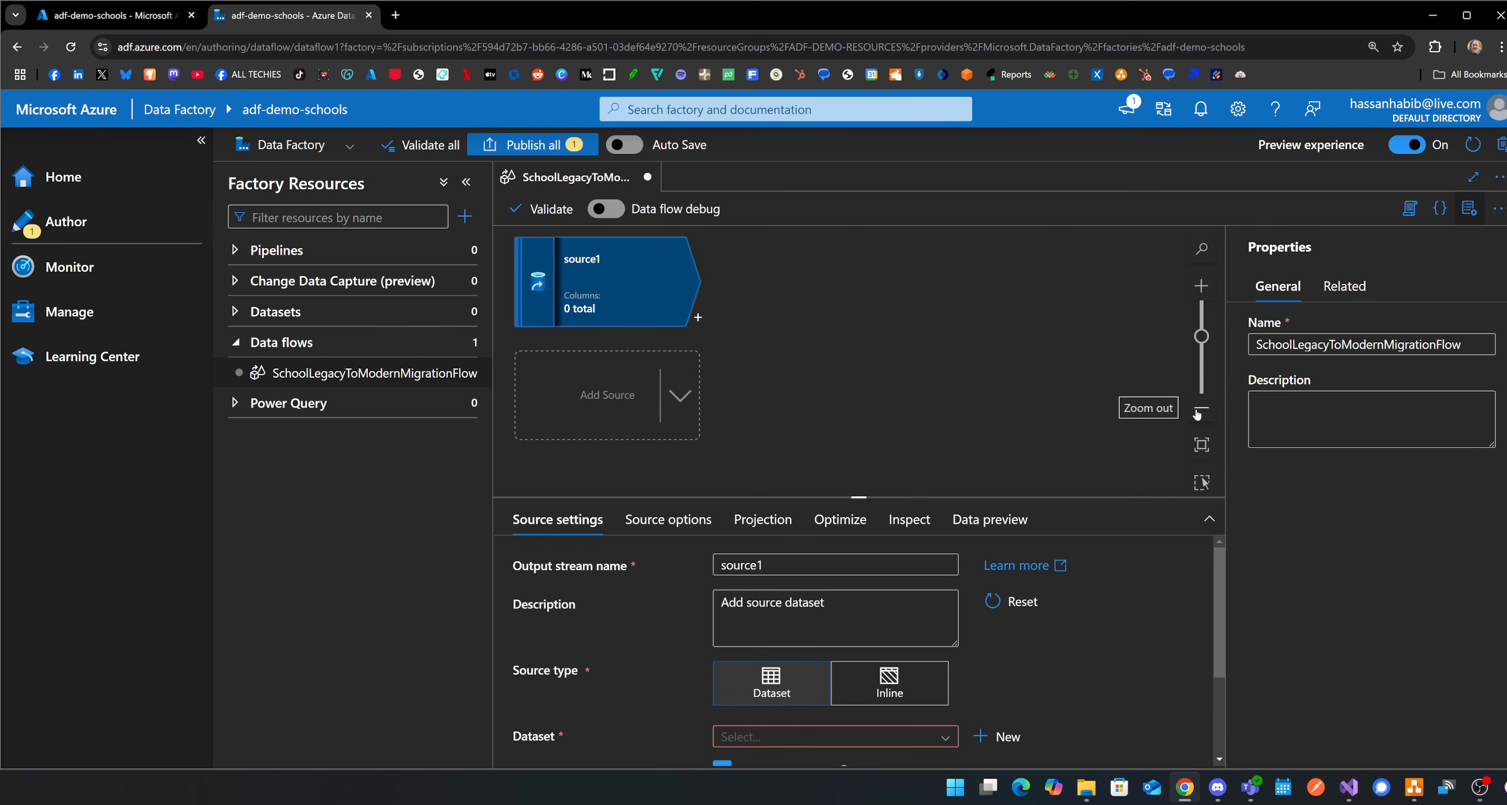
left_click(196, 146)
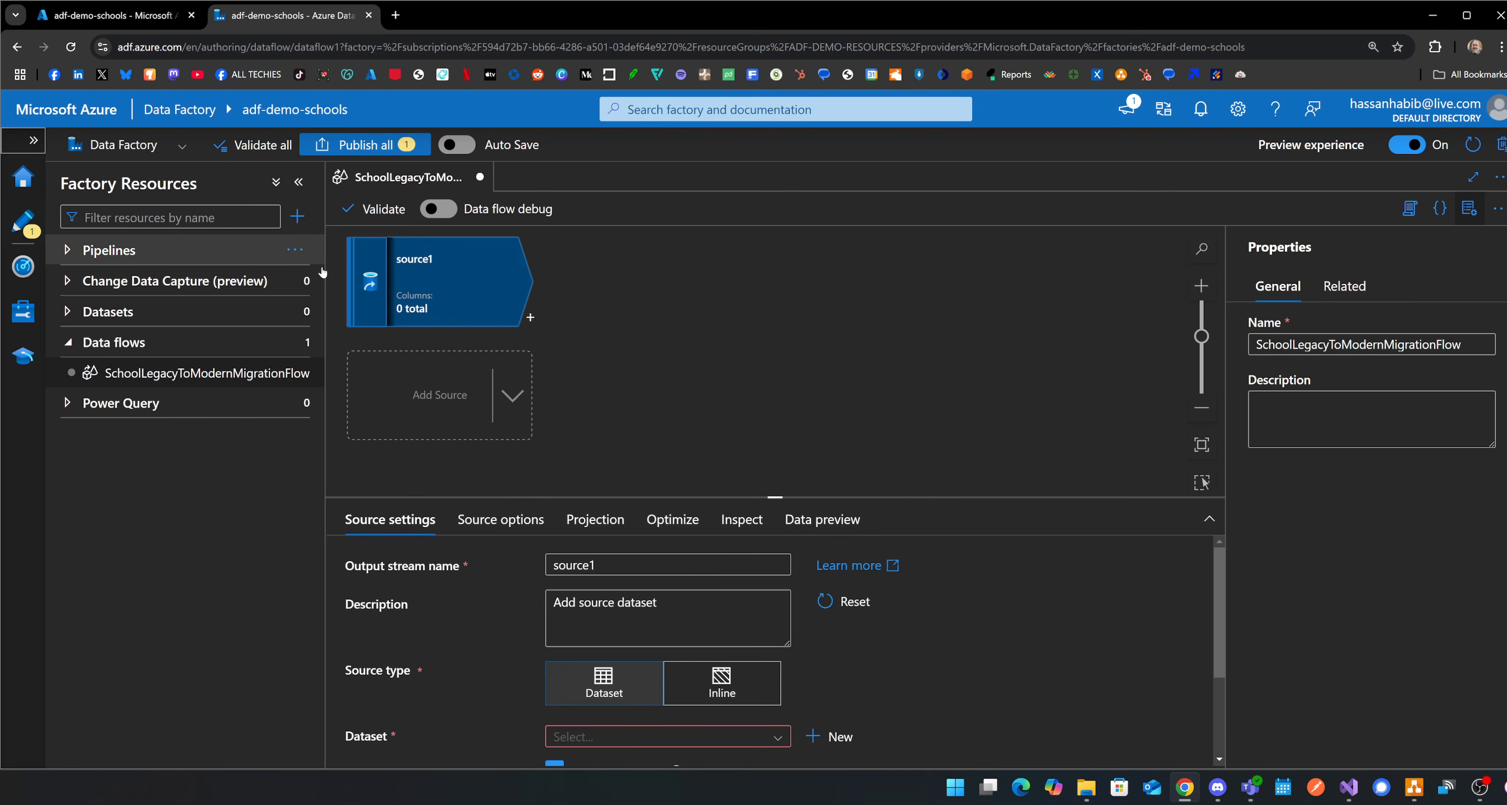
scroll(766, 654, "down", 2)
scroll(672, 581, "up", 2)
Rename the source's output stream to LegacyStudentV1Source.
left_click_drag(667, 568, 489, 555)
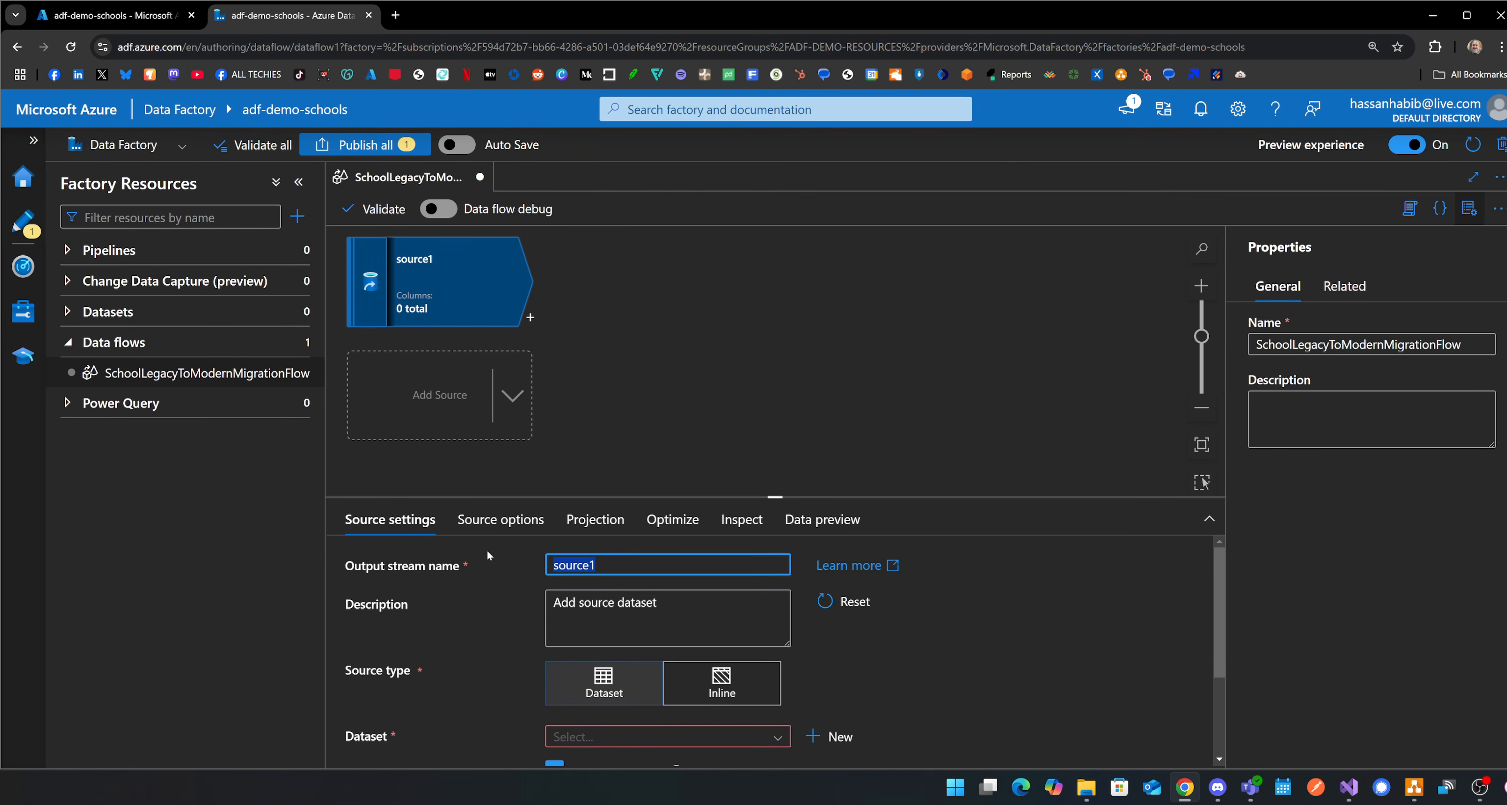
type("lEGA")
key("BackSpace")
key("BackSpace")
key("BackSpace")
key("BackSpace")
type("LegacyStudentV1Source")
Start a new dataset for the source with Azure SQL Database as the data store.
left_click_drag(835, 496, 835, 370)
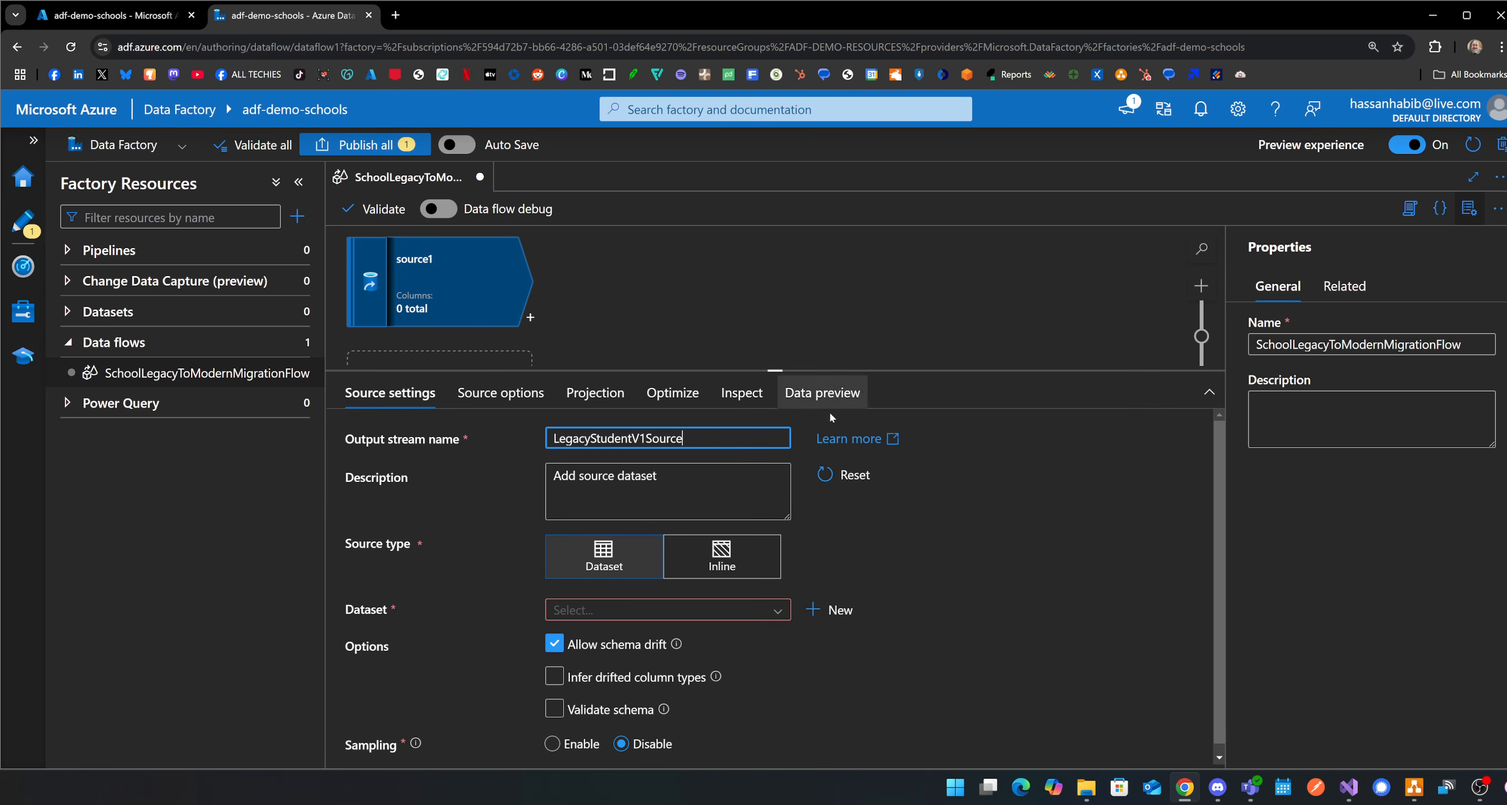
left_click(760, 612)
left_click(834, 610)
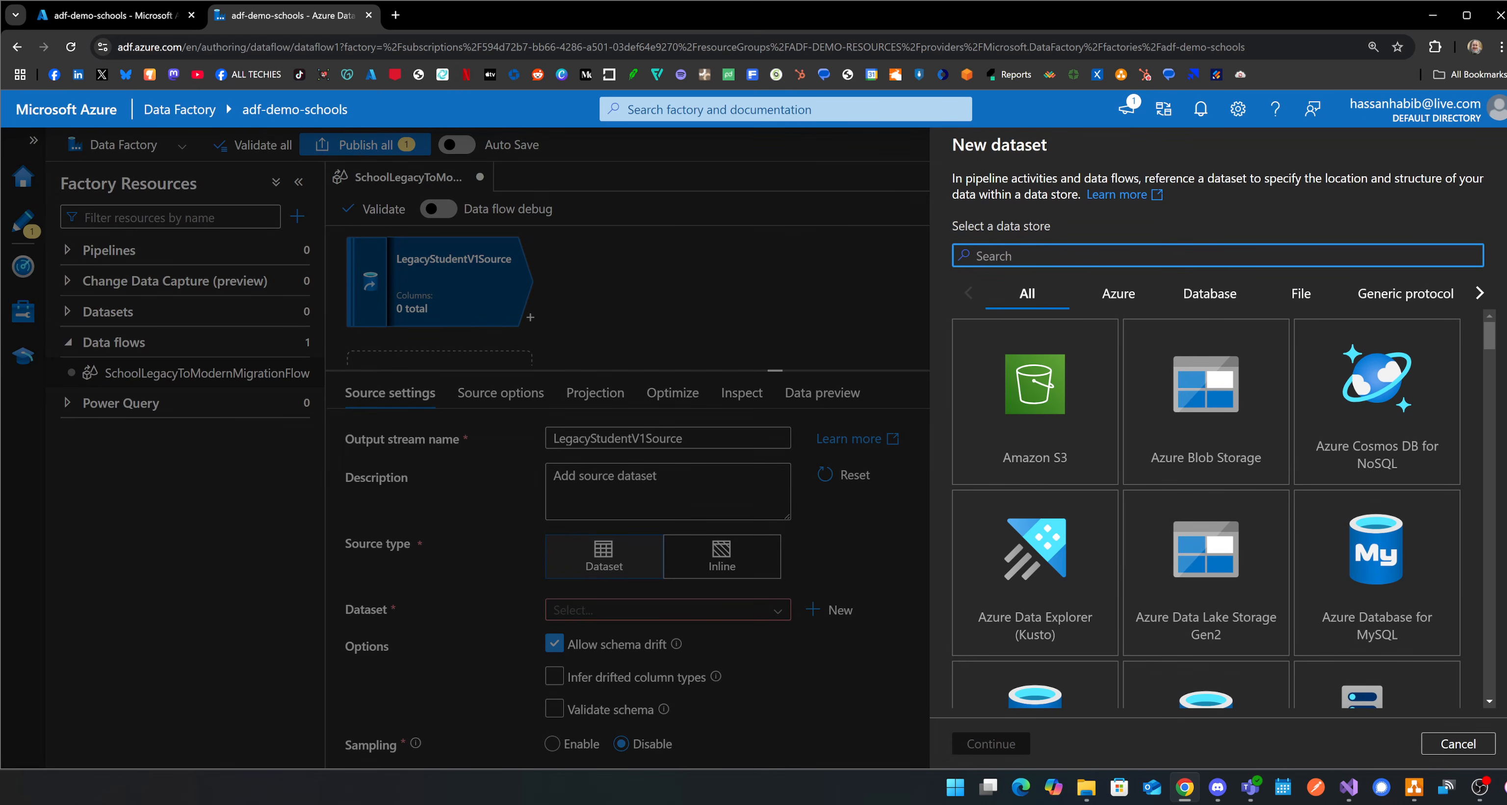
scroll(1276, 610, "down", 10)
scroll(1276, 610, "down", 3)
scroll(1272, 606, "up", 10)
scroll(1270, 601, "up", 10)
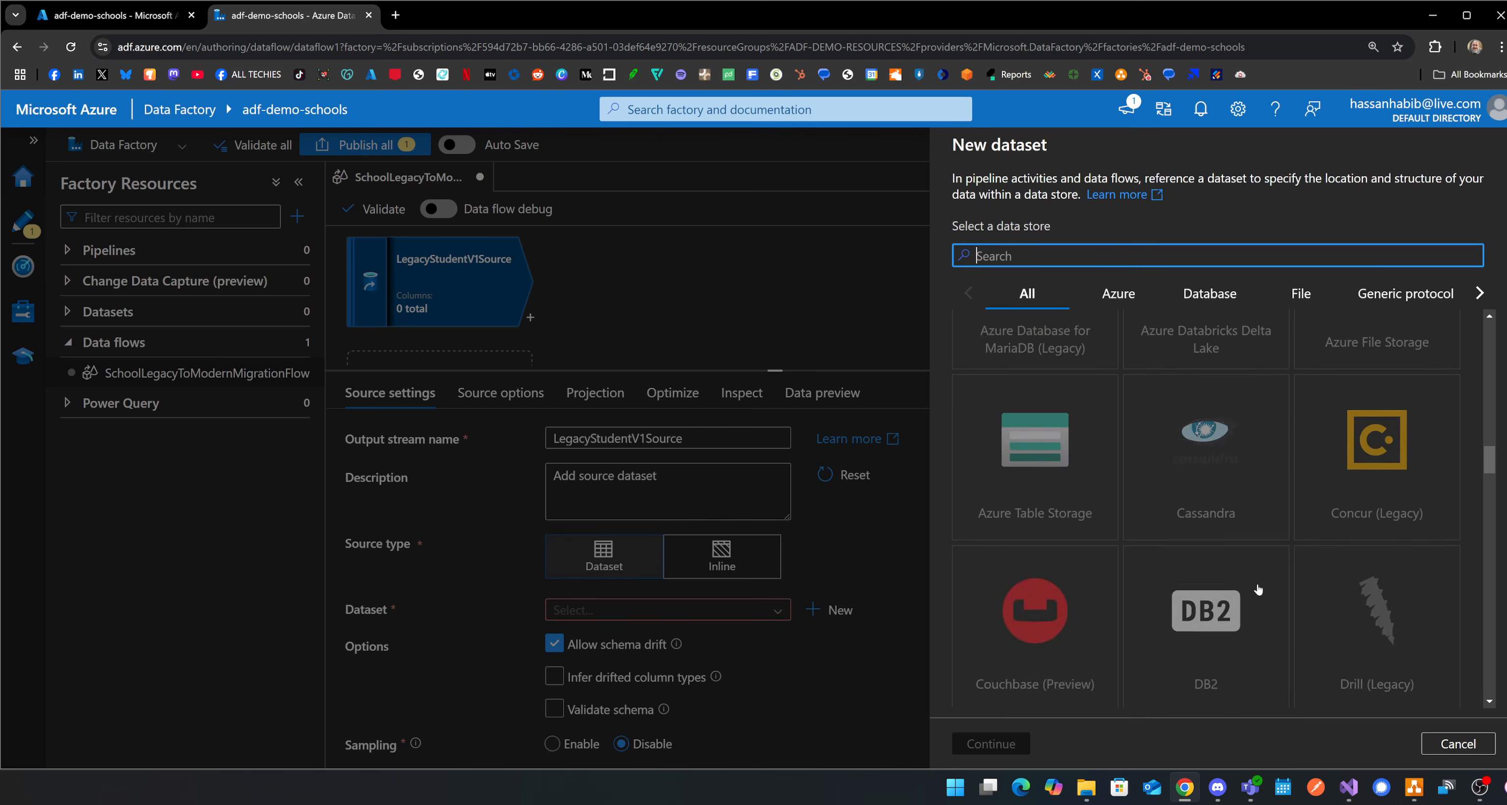
scroll(1326, 601, "down", 5)
scroll(1326, 601, "up", 8)
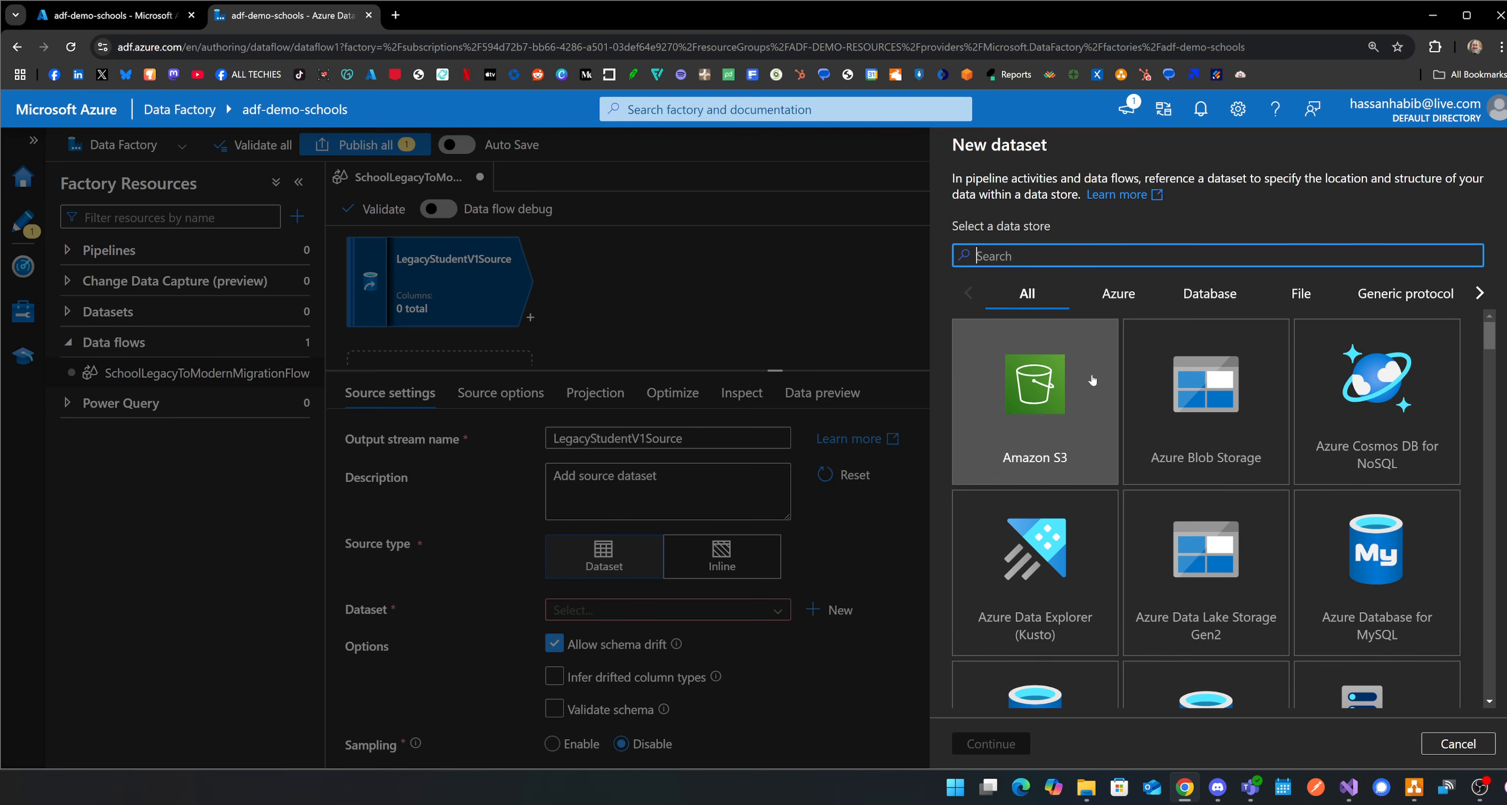
scroll(1222, 462, "down", 3)
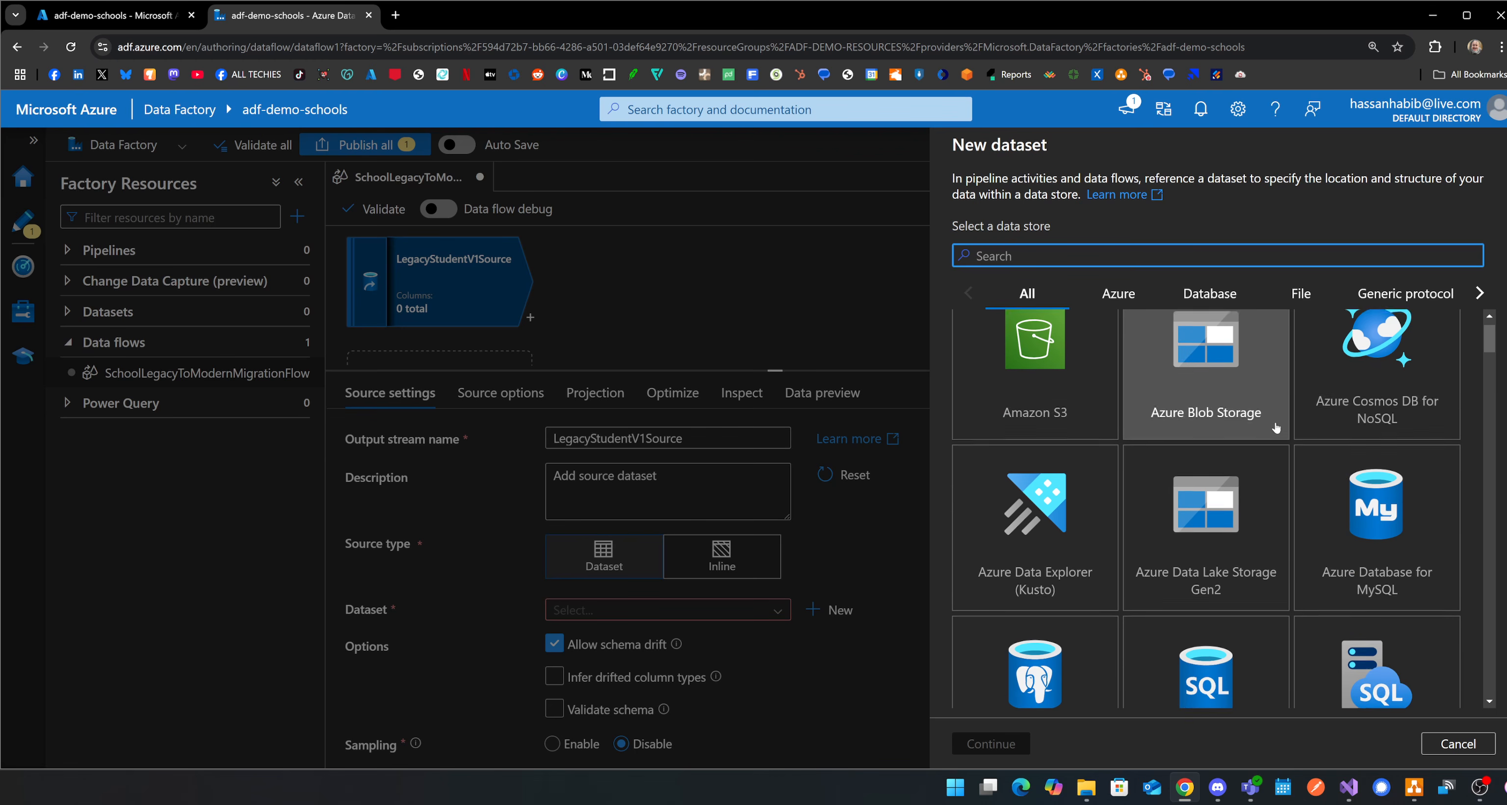
left_click(1239, 493)
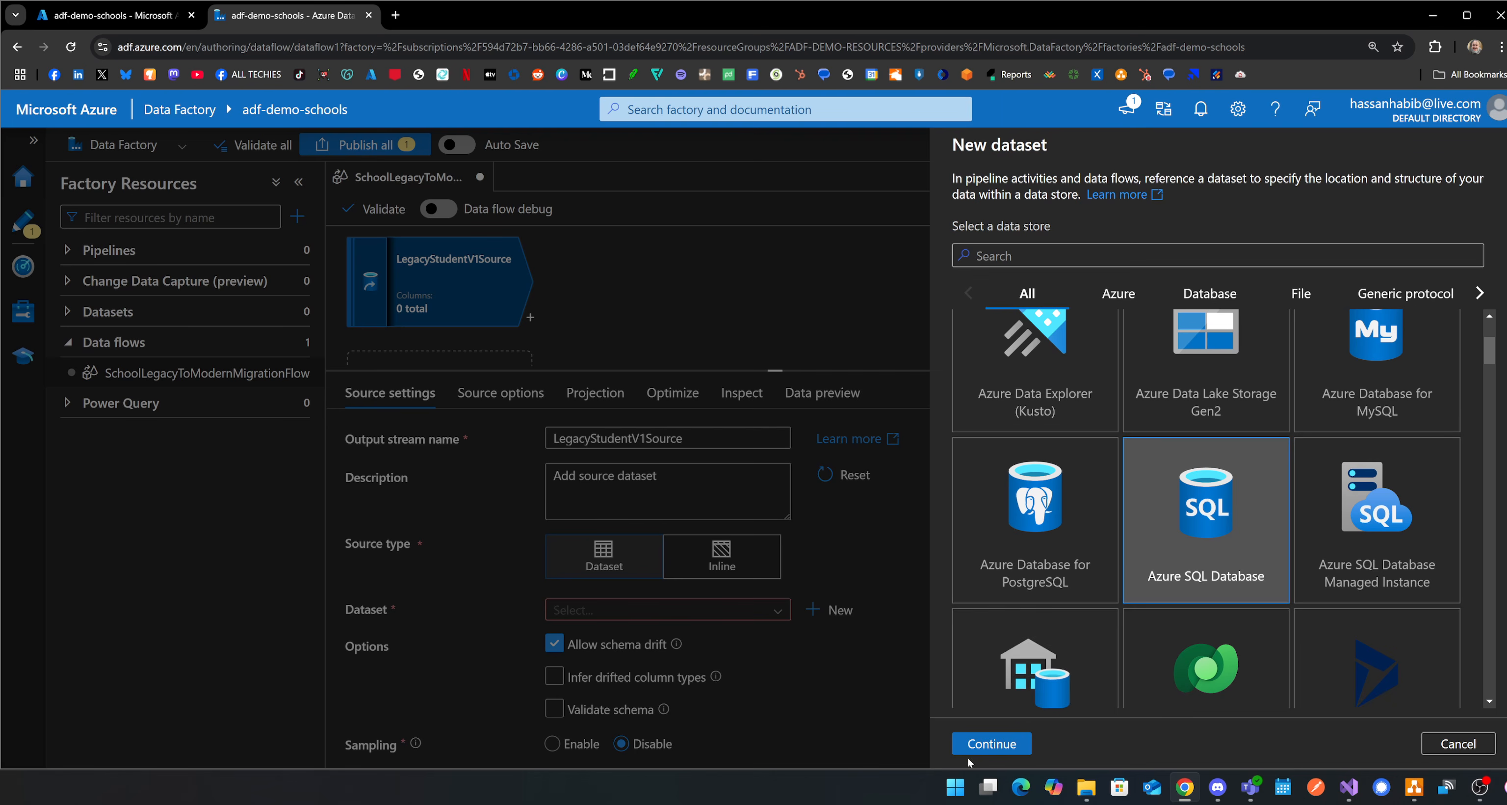
left_click(991, 743)
Name the new dataset StudentsV1Table.
double_click(1194, 204)
type("StudentsV1Table")
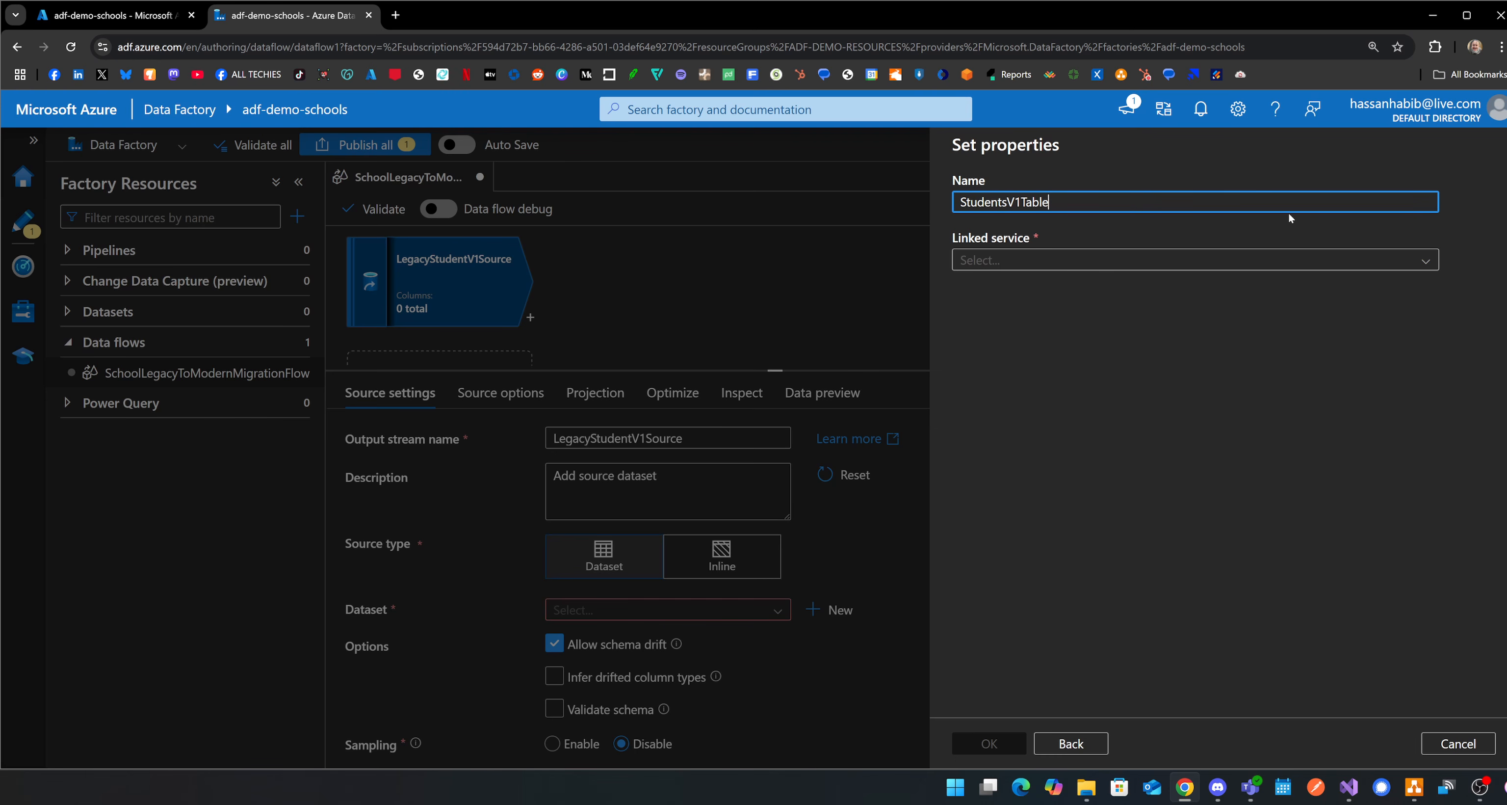
Start a new linked service for the dataset and name it SchoolLegacyDatabase.
left_click(1328, 260)
left_click(1034, 316)
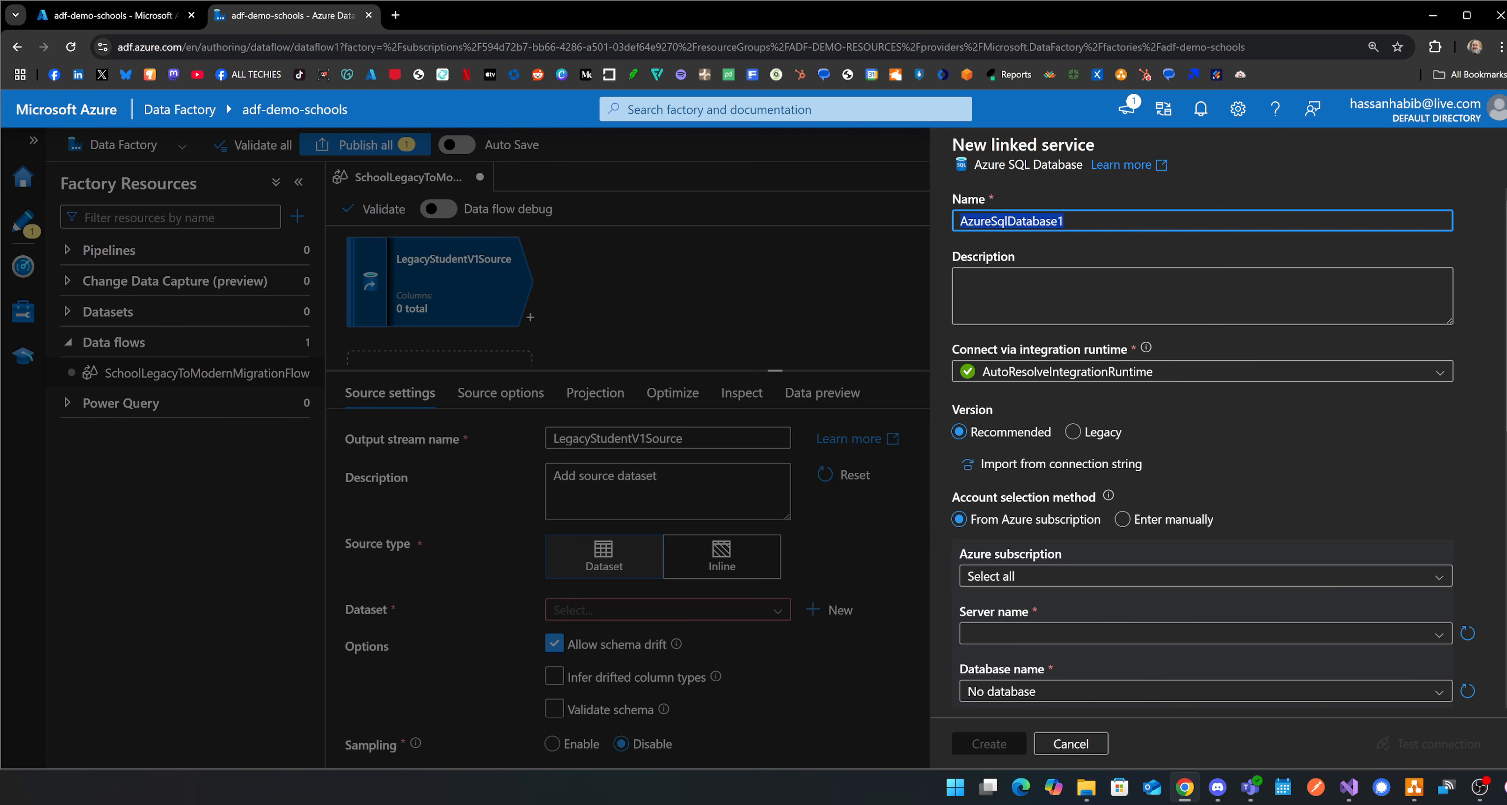
type("Scho")
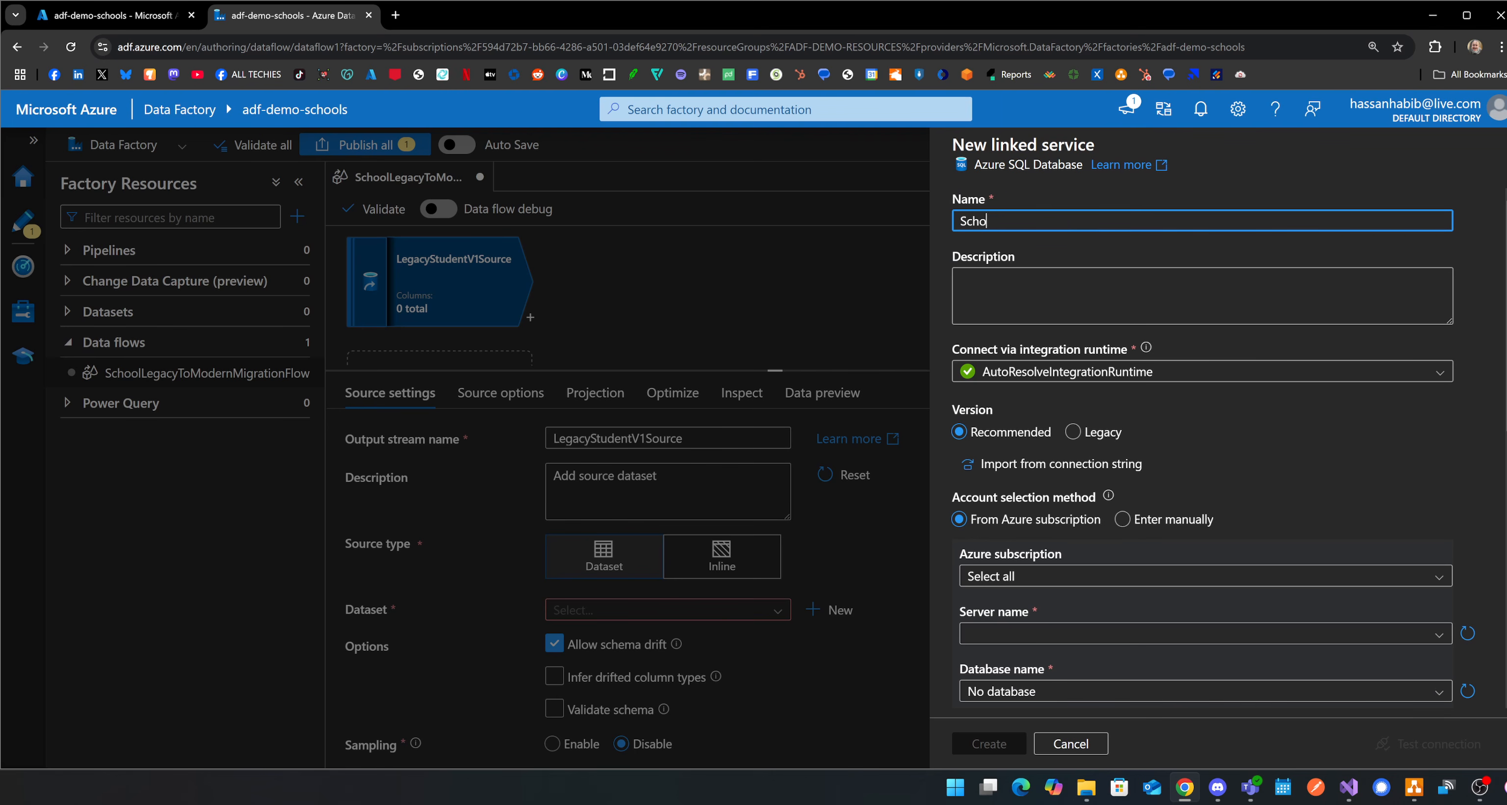
type("olLegacyDatabase")
Point the linked service to the Pay-As-You-Go subscription, the adf-demo-school-legacy-db-server server and the adf-demo-school-legacy-db database.
scroll(1260, 429, "down", 5)
left_click(1065, 278)
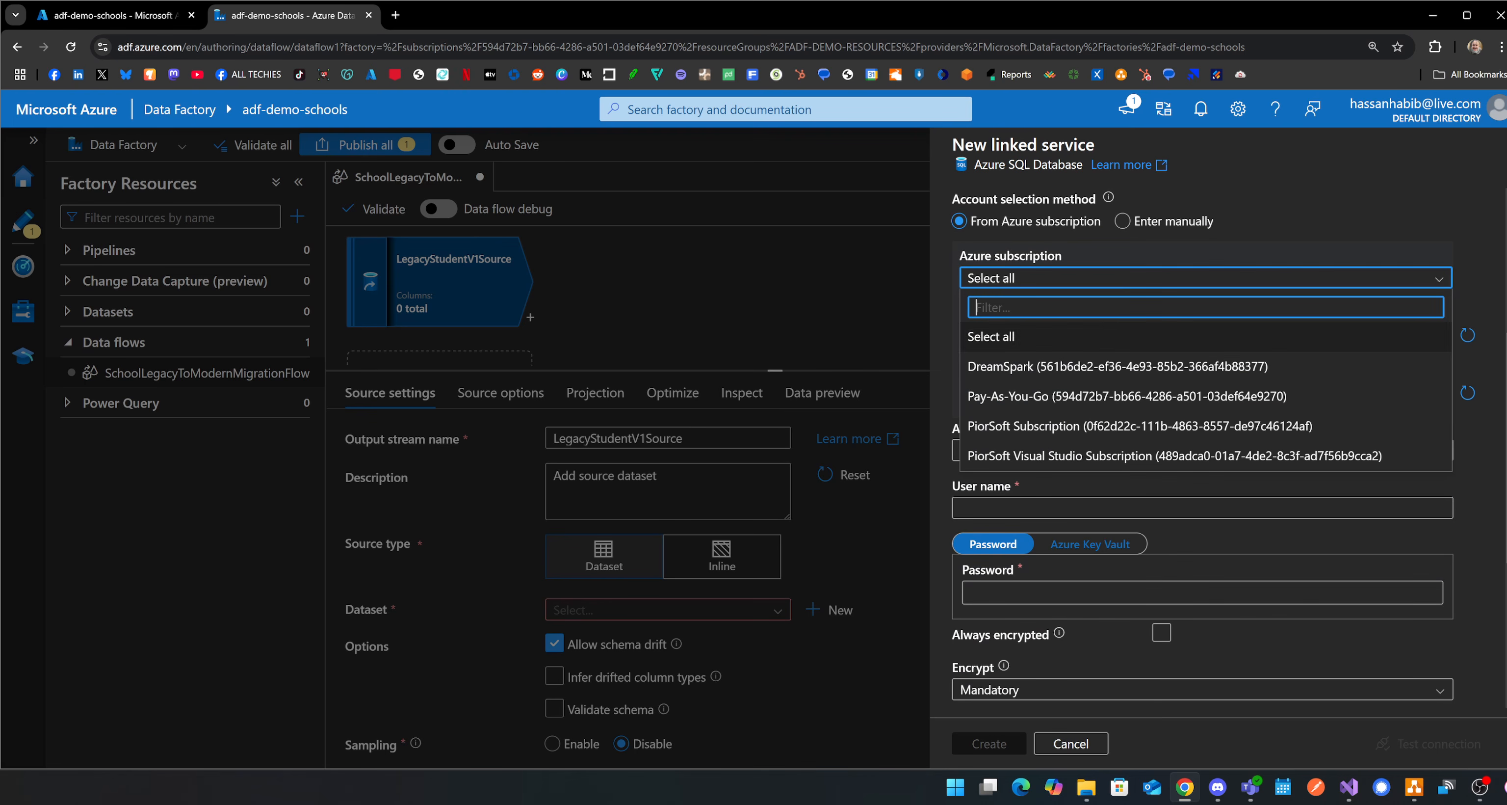
left_click(1065, 397)
left_click(1200, 335)
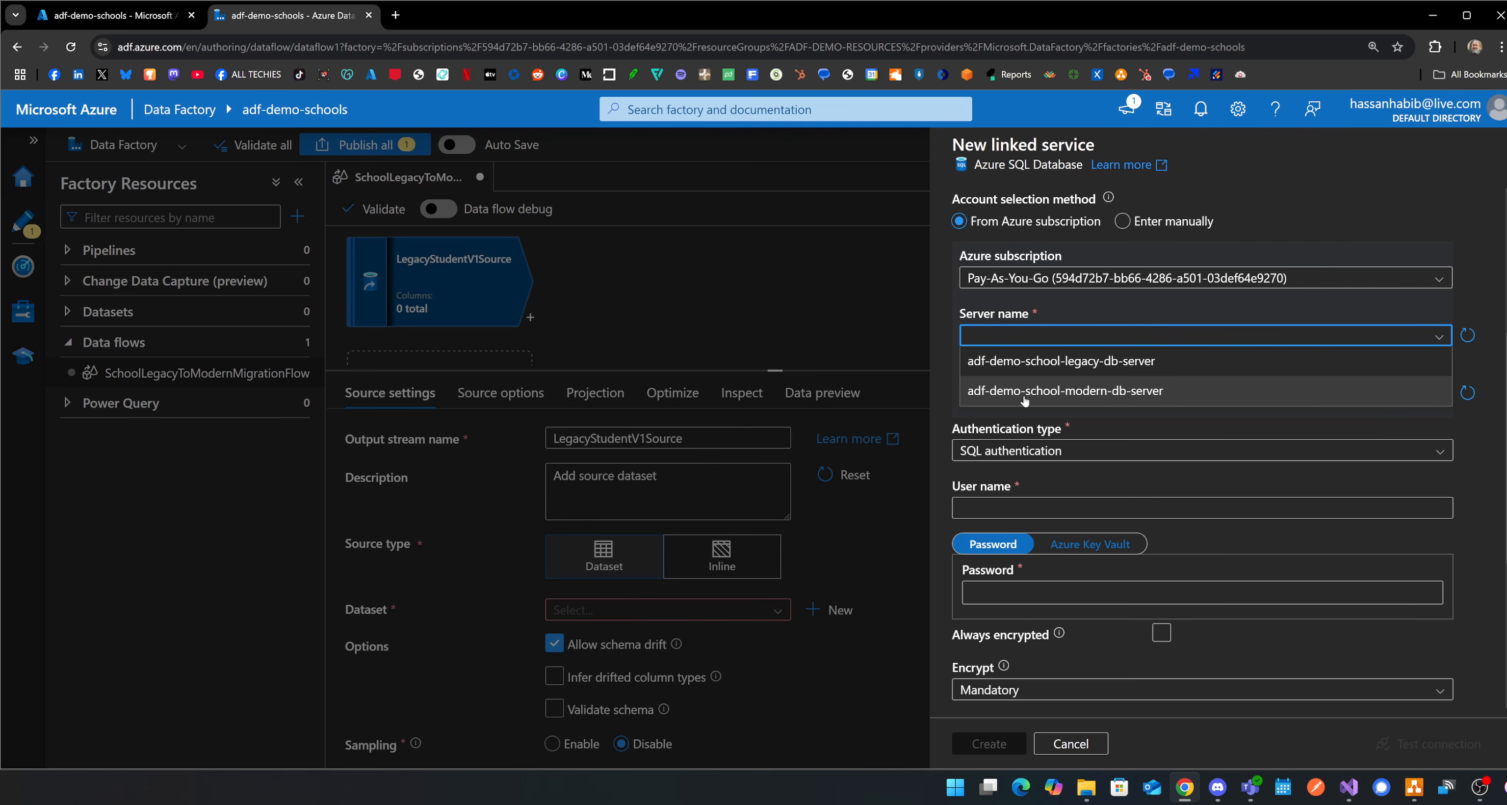
left_click(1070, 360)
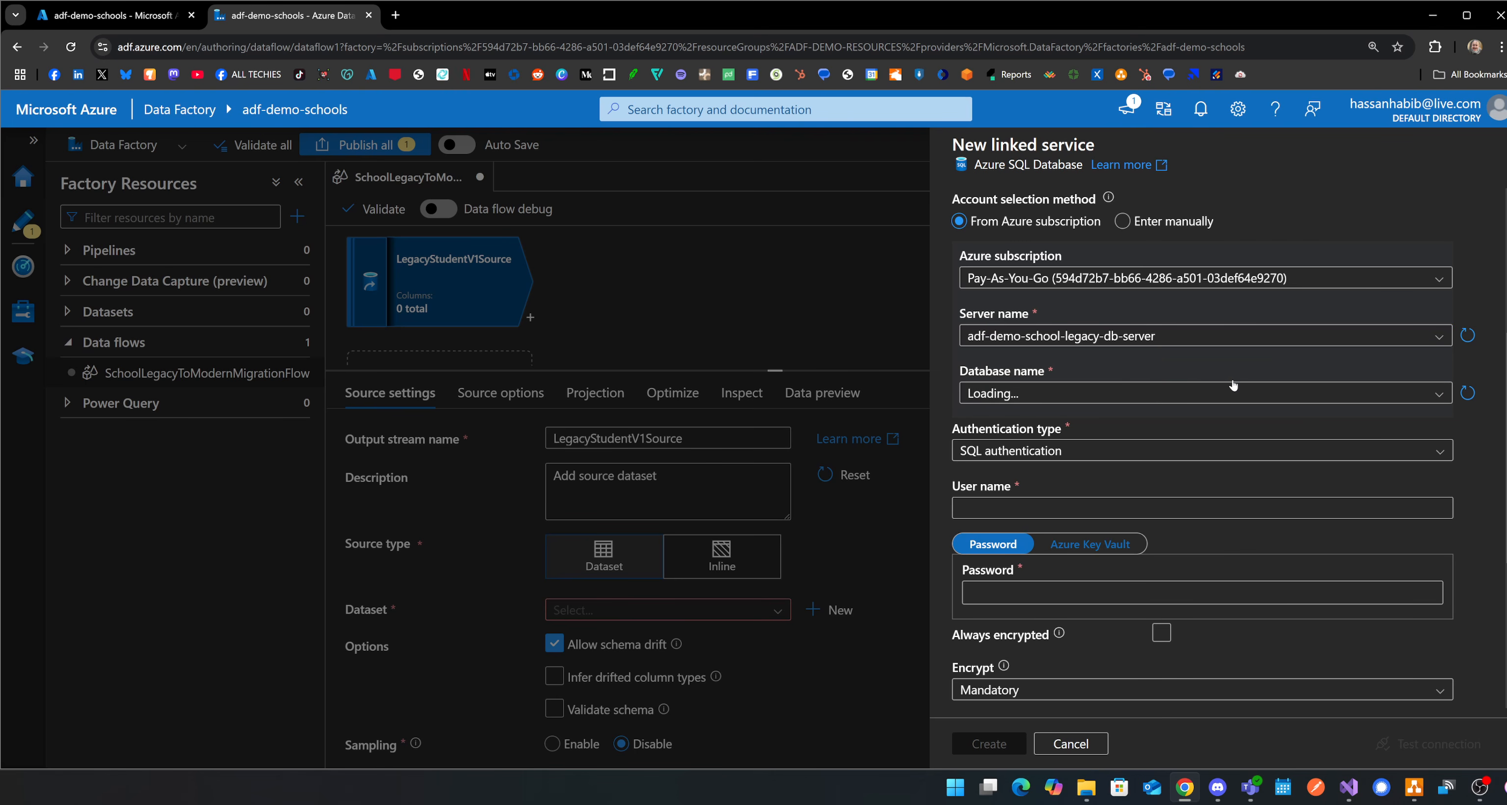
scroll(1380, 326, "down", 1)
left_click(1379, 323)
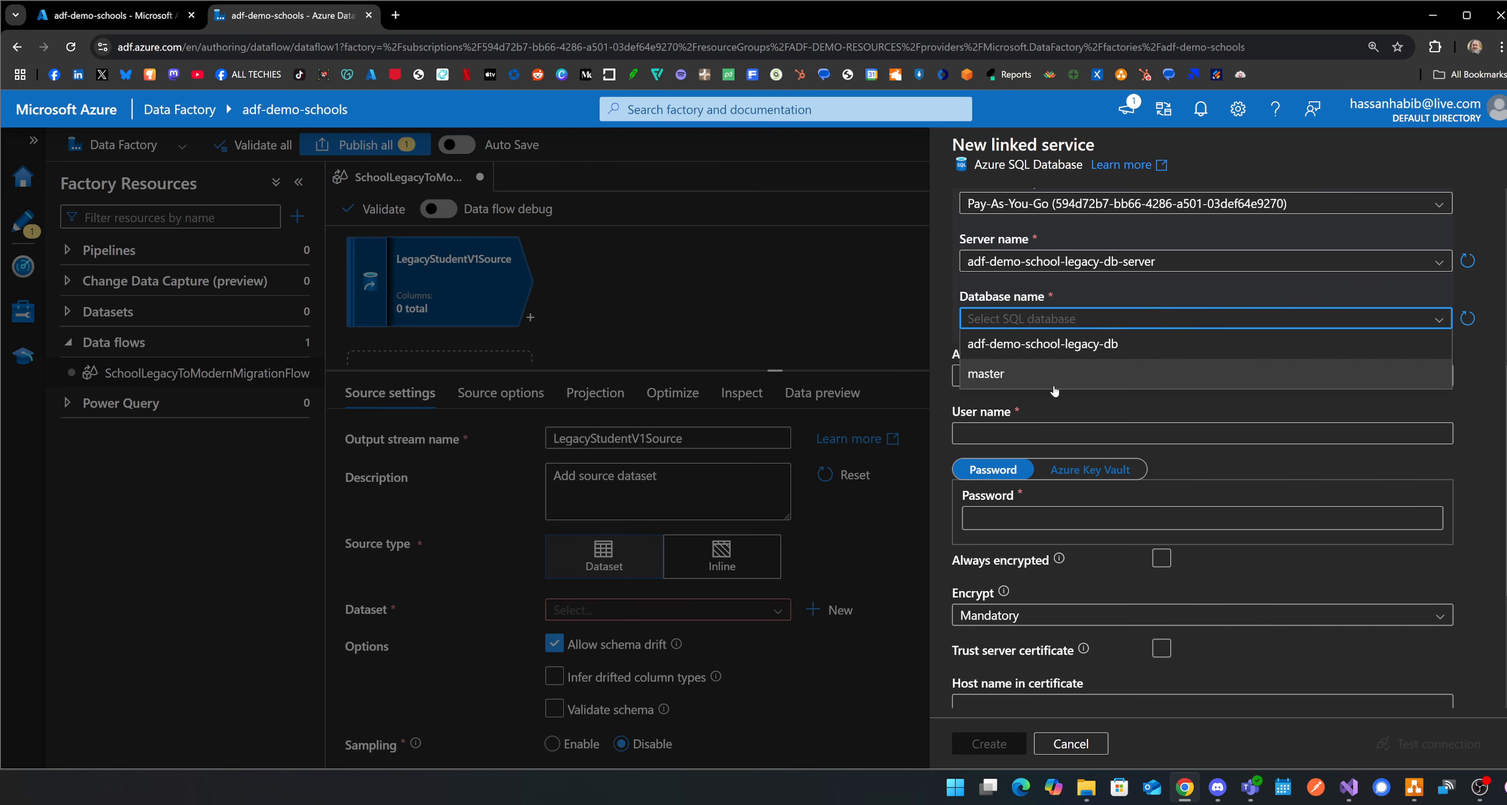
left_click(1077, 344)
scroll(1091, 362, "down", 1)
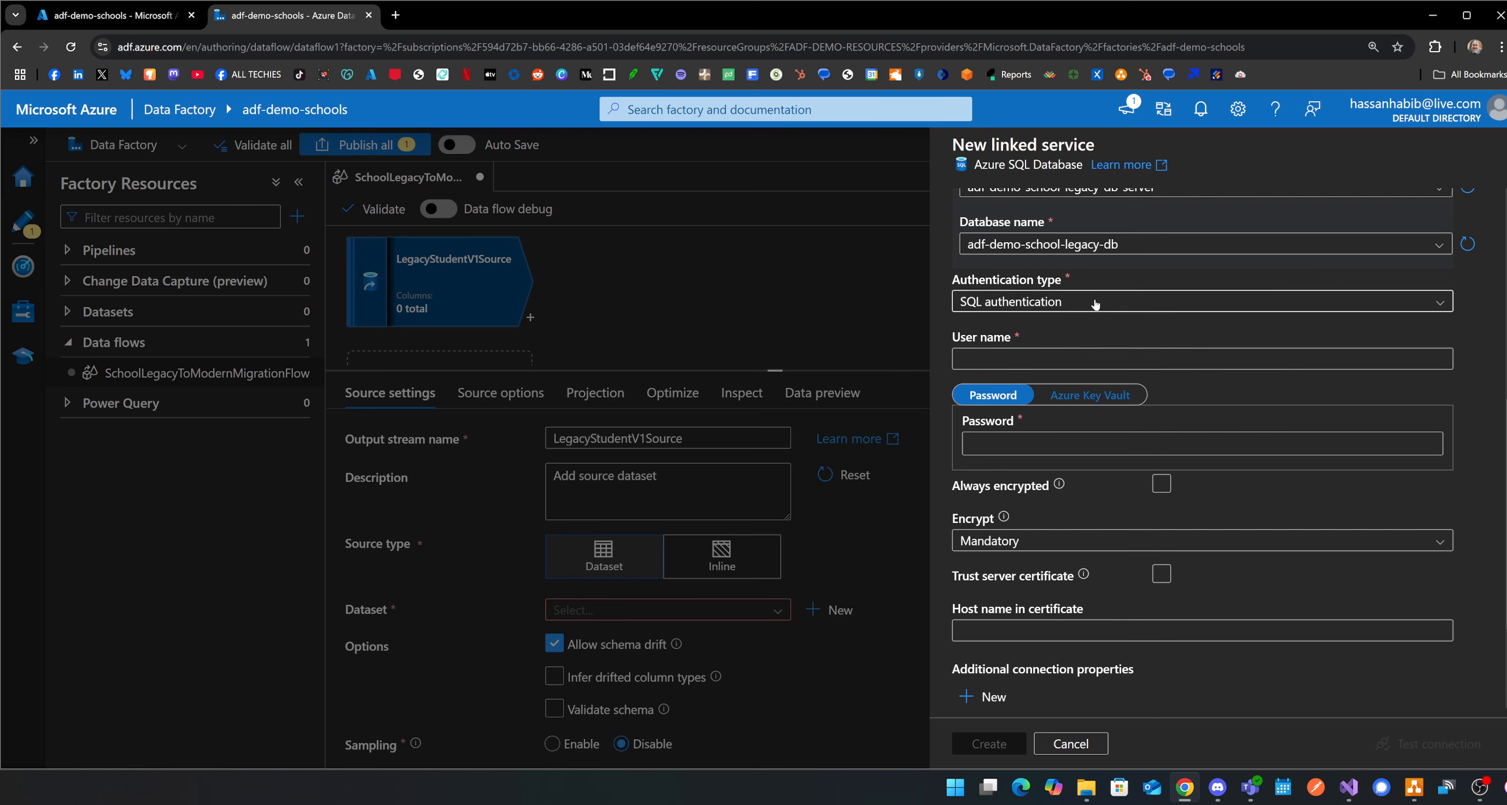
Enter AdfAdmin as the SQL authentication user name, fill in the account password and create the linked service.
left_click(1090, 358)
type("AdfAdmin")
key("Tab")
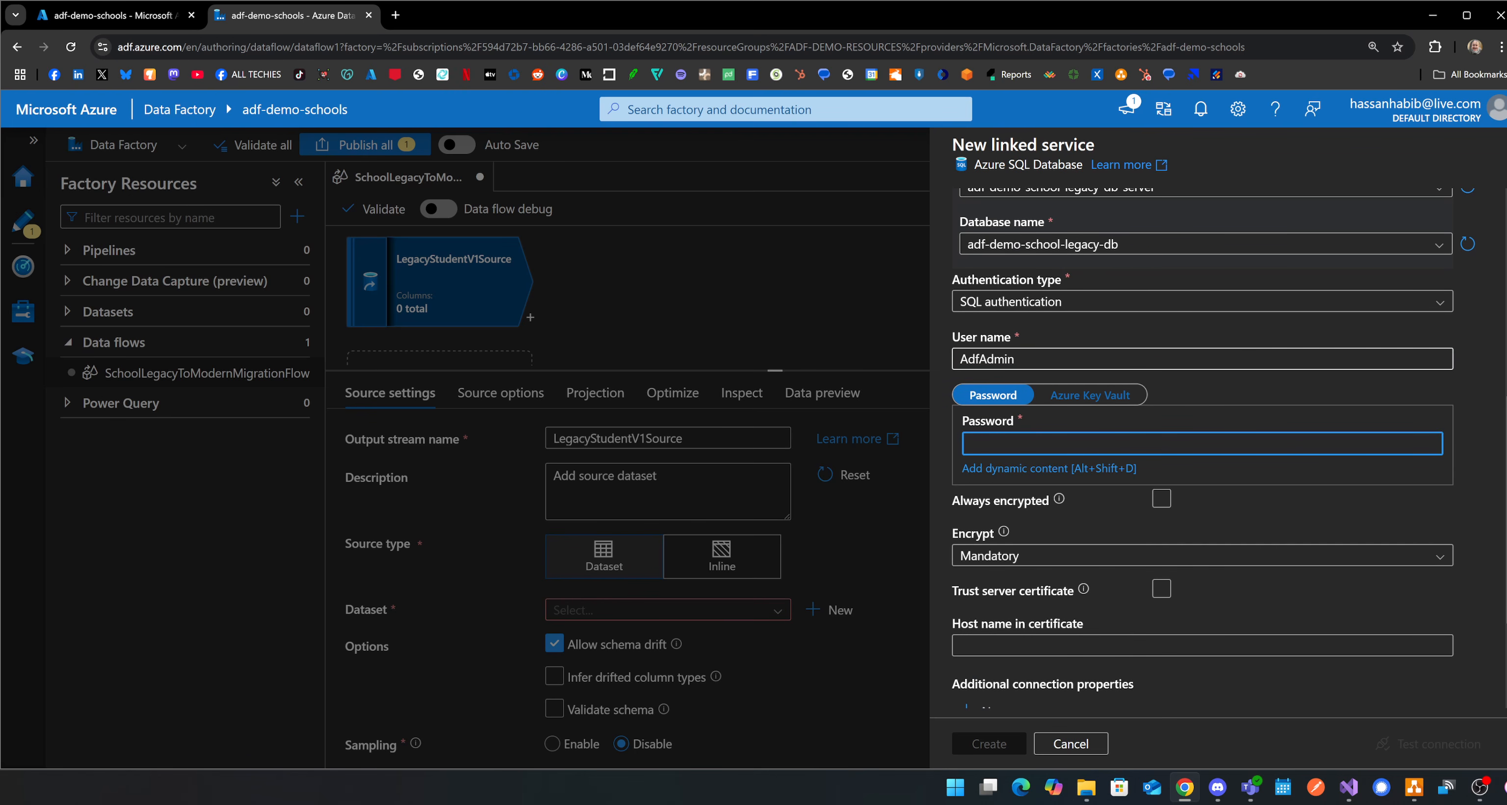
type("•••")
key("BackSpace")
key("BackSpace")
key("BackSpace")
type("••••")
scroll(1080, 639, "down", 3)
left_click(980, 741)
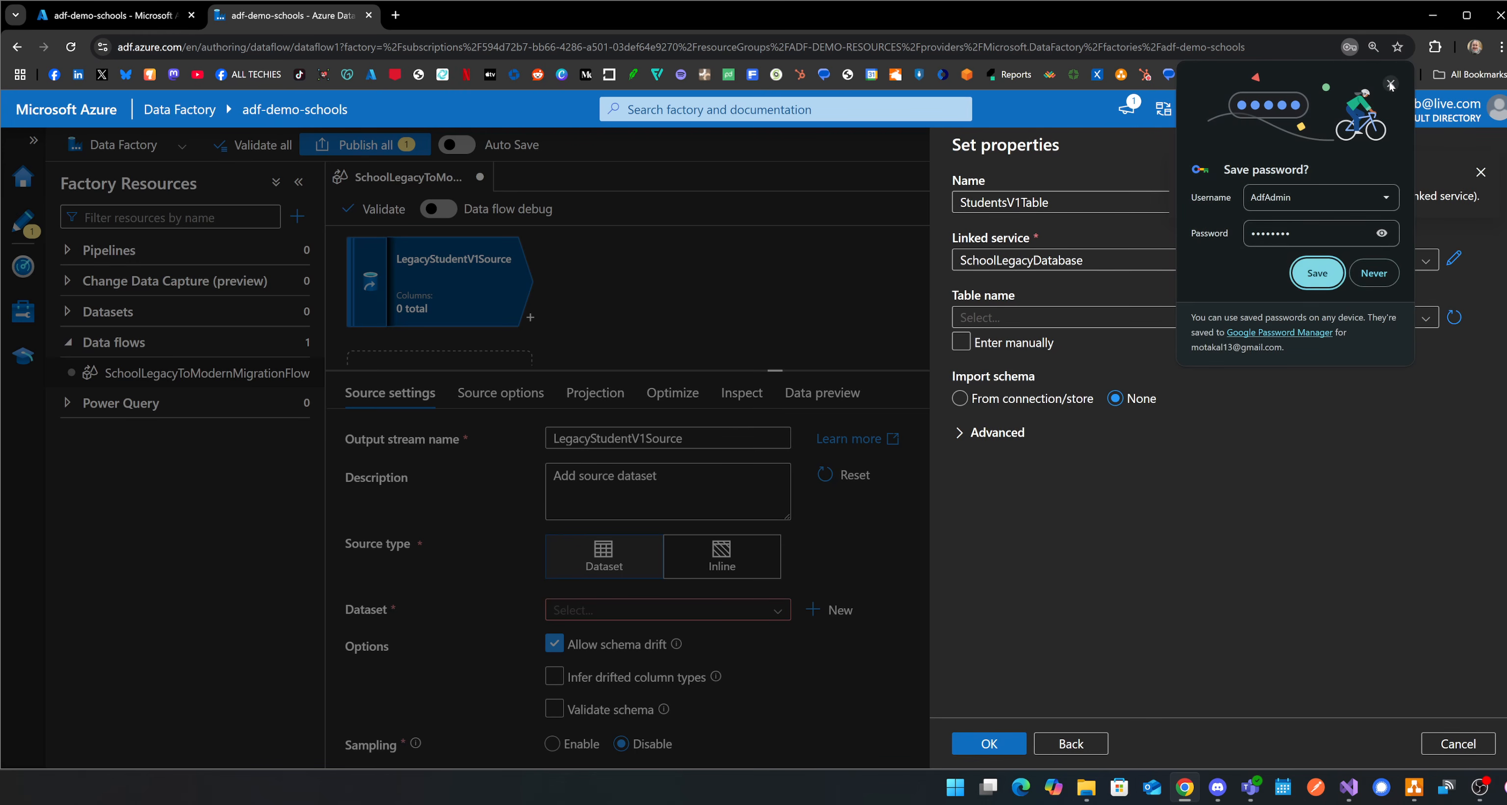
left_click(1316, 273)
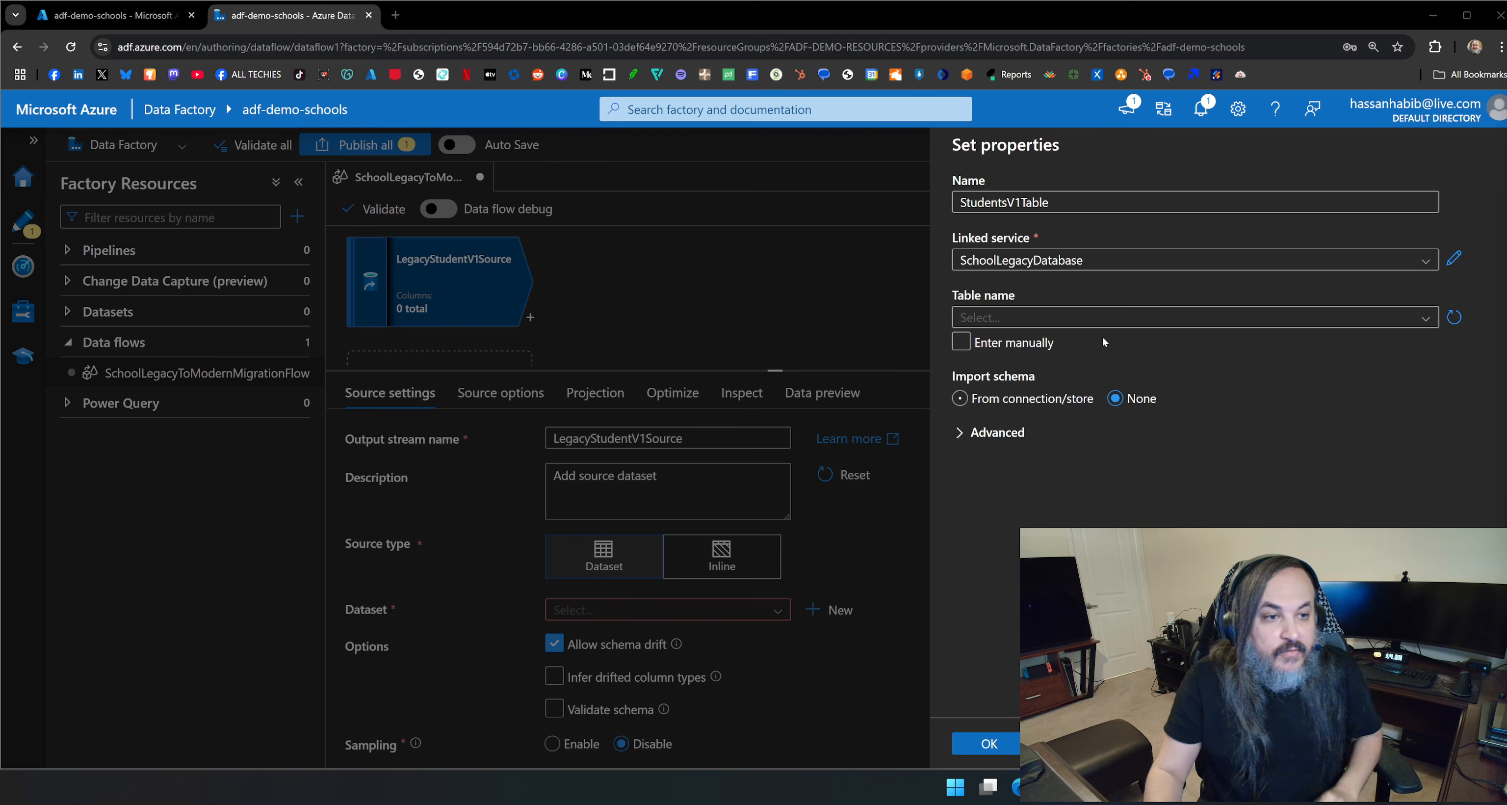
Select the dbo.StudentsV1 table with schema import from the connection and create the dataset.
left_click(1118, 316)
left_click(1118, 342)
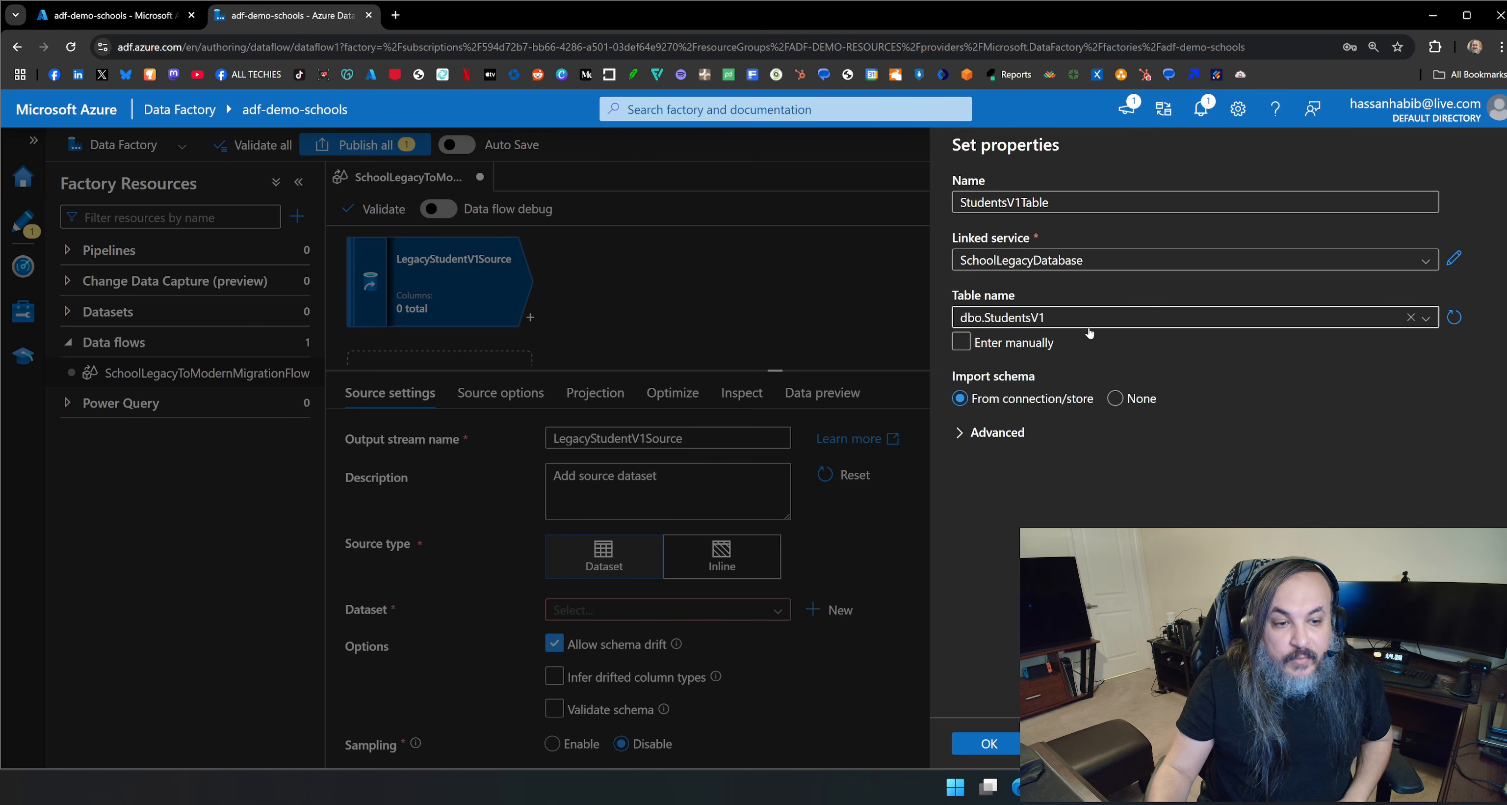
left_click(1001, 751)
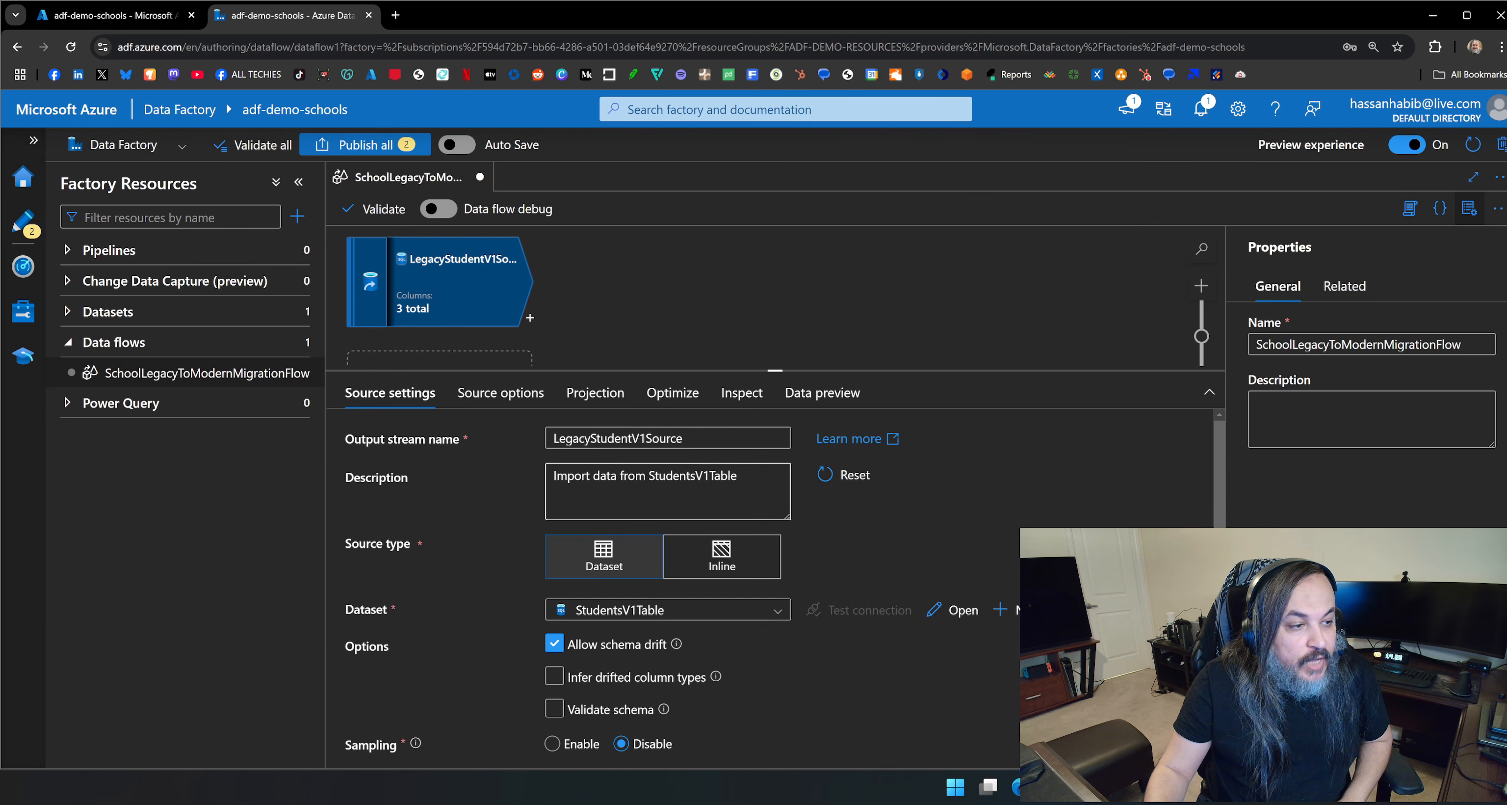
Turn on data flow debug with AutoResolveIntegrationRuntime and a 1 hour time to live, and check the source's data preview.
left_click(439, 210)
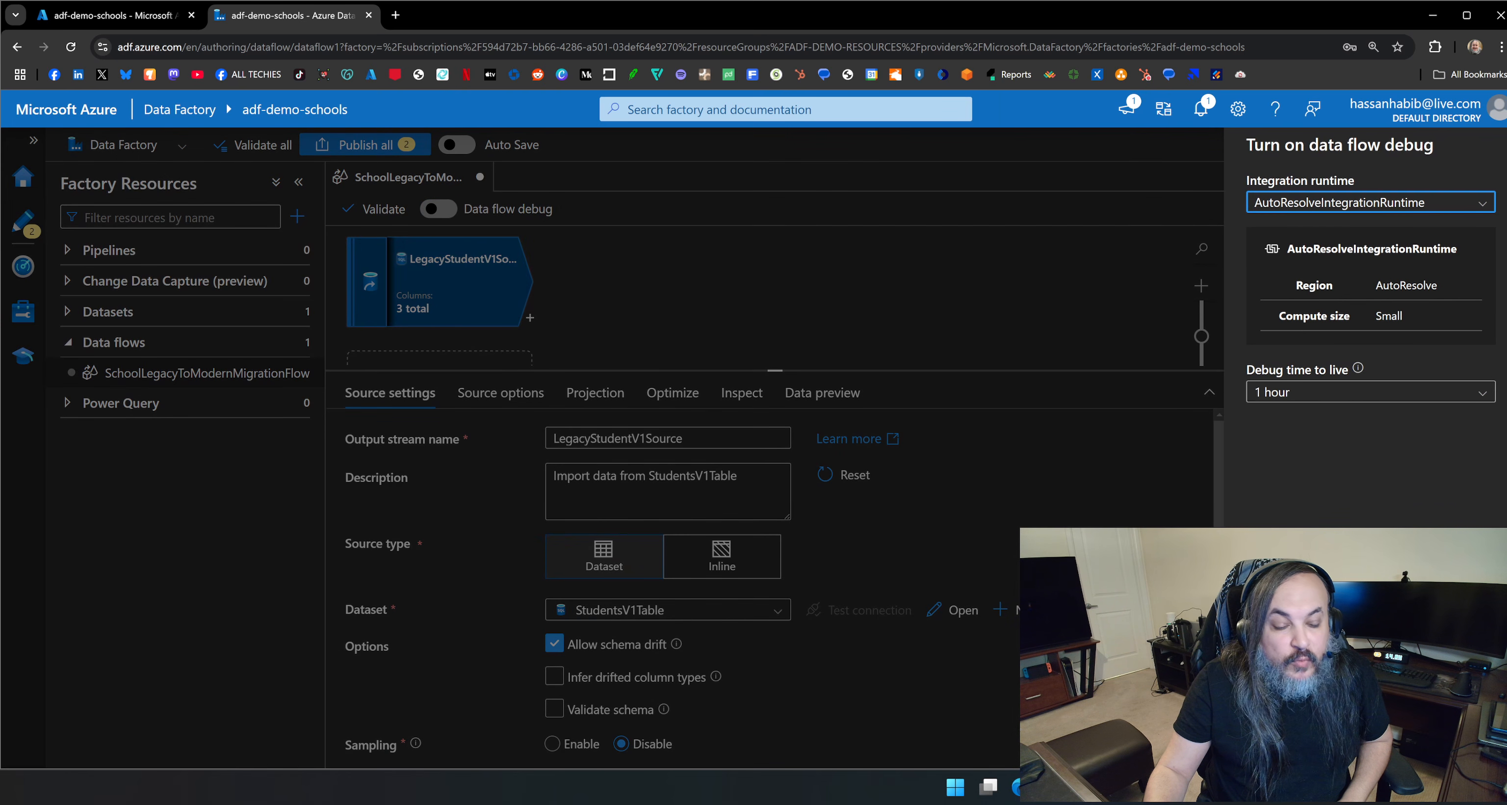
left_click(1277, 749)
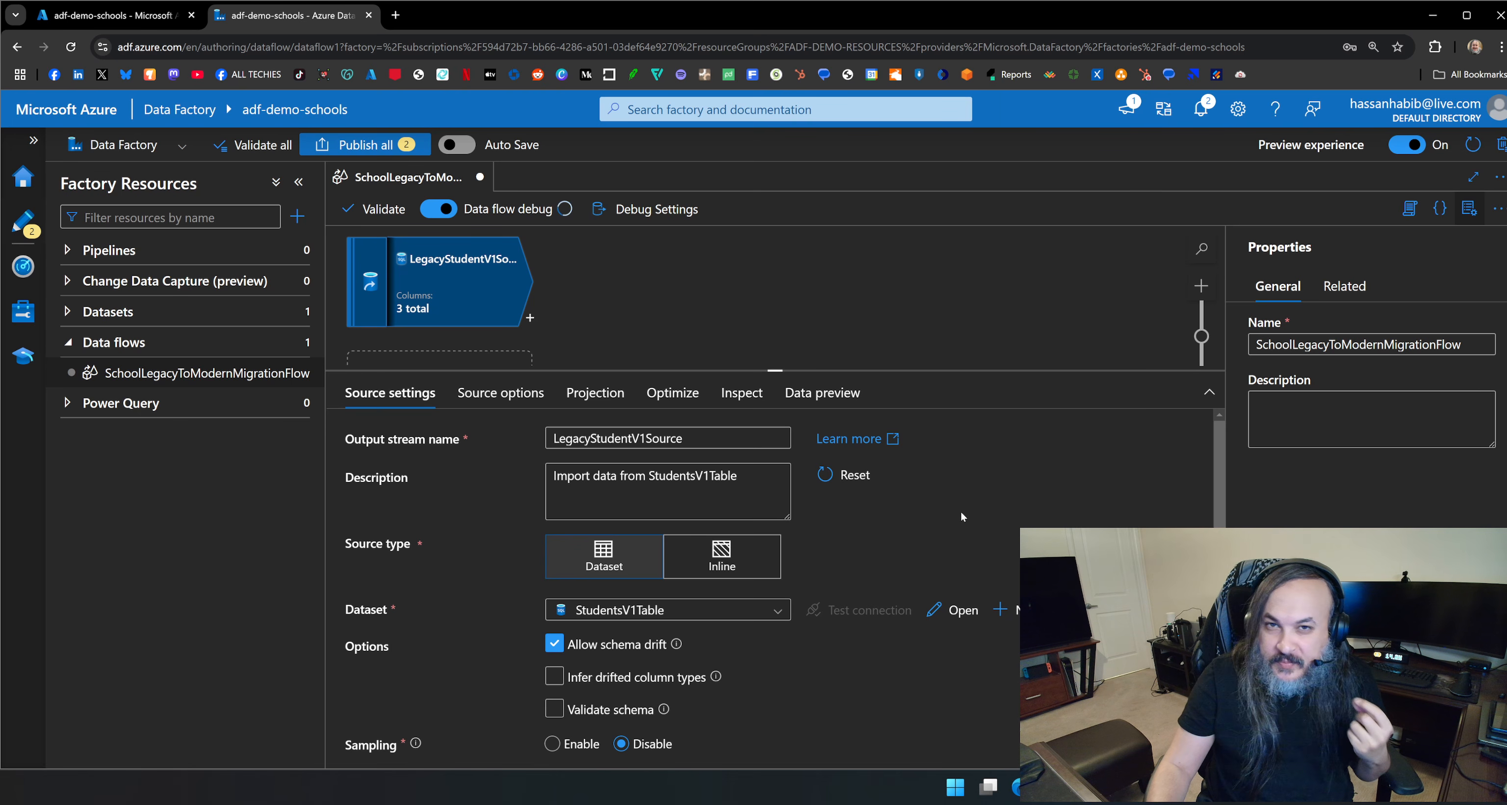
left_click(822, 392)
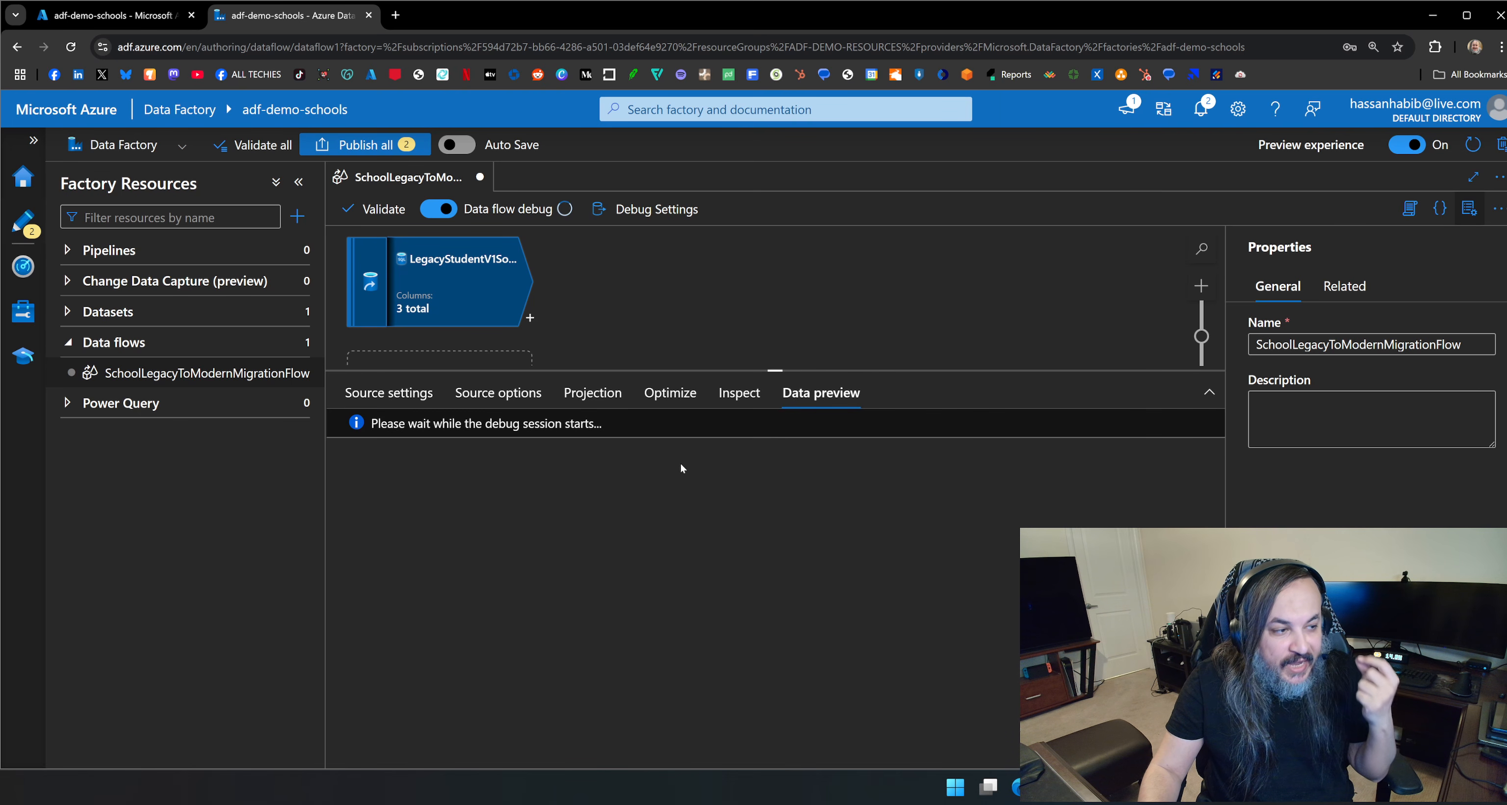
left_click(389, 392)
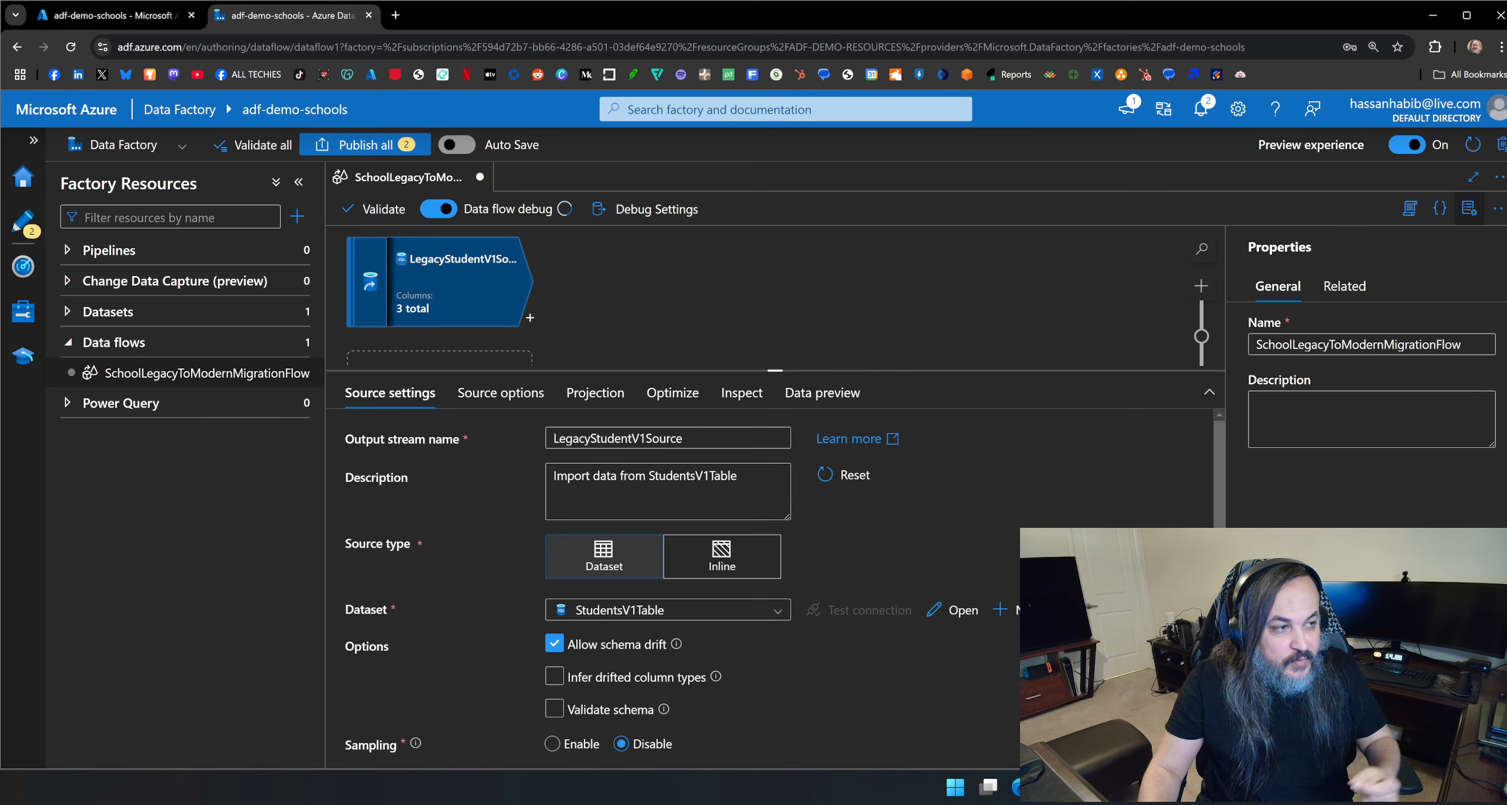
Try the Query and Stored procedure input types in the source's options and return the input to Table.
left_click_drag(761, 370, 760, 302)
left_click(501, 326)
left_click(565, 327)
left_click(500, 325)
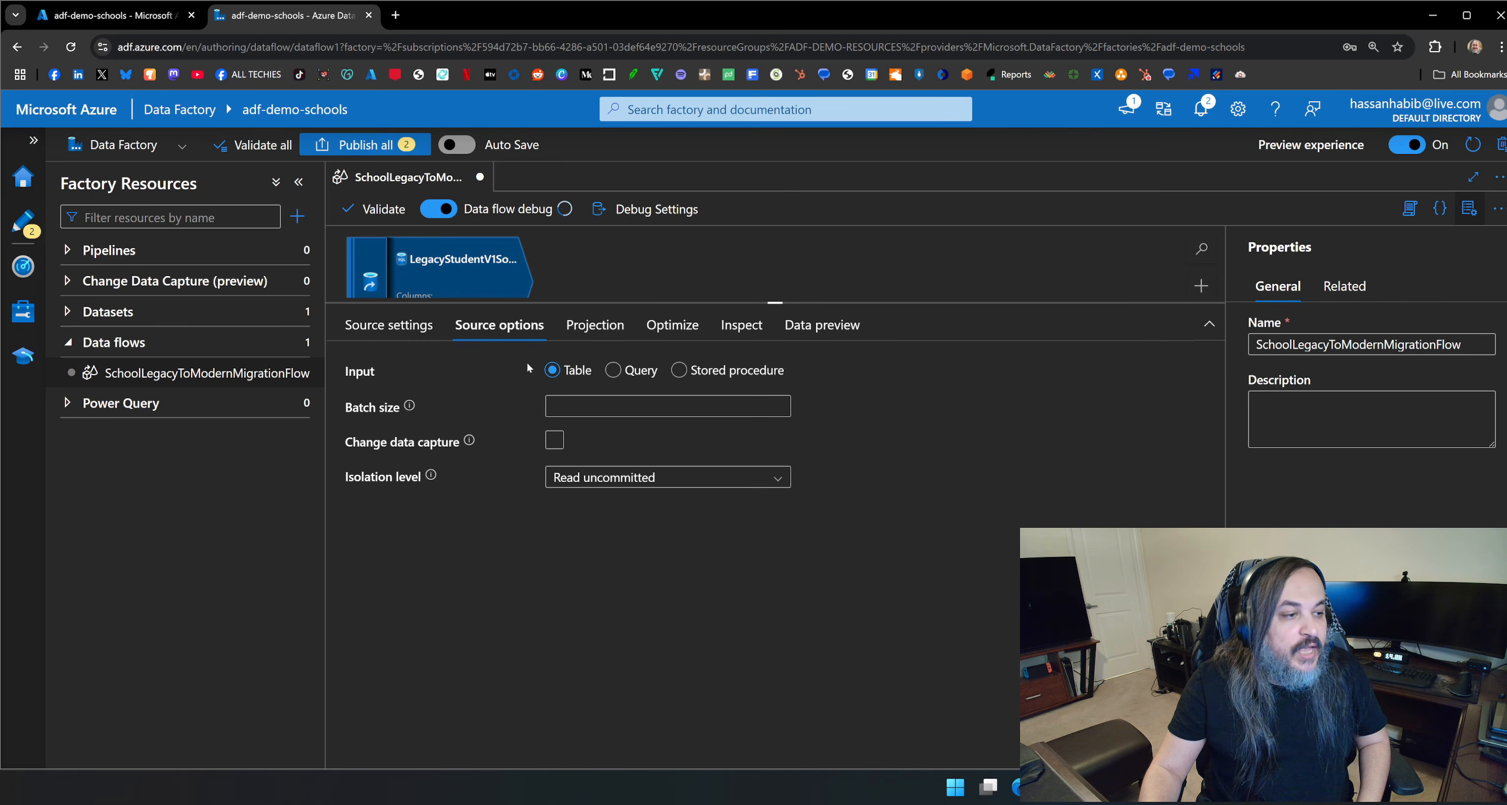
left_click(613, 374)
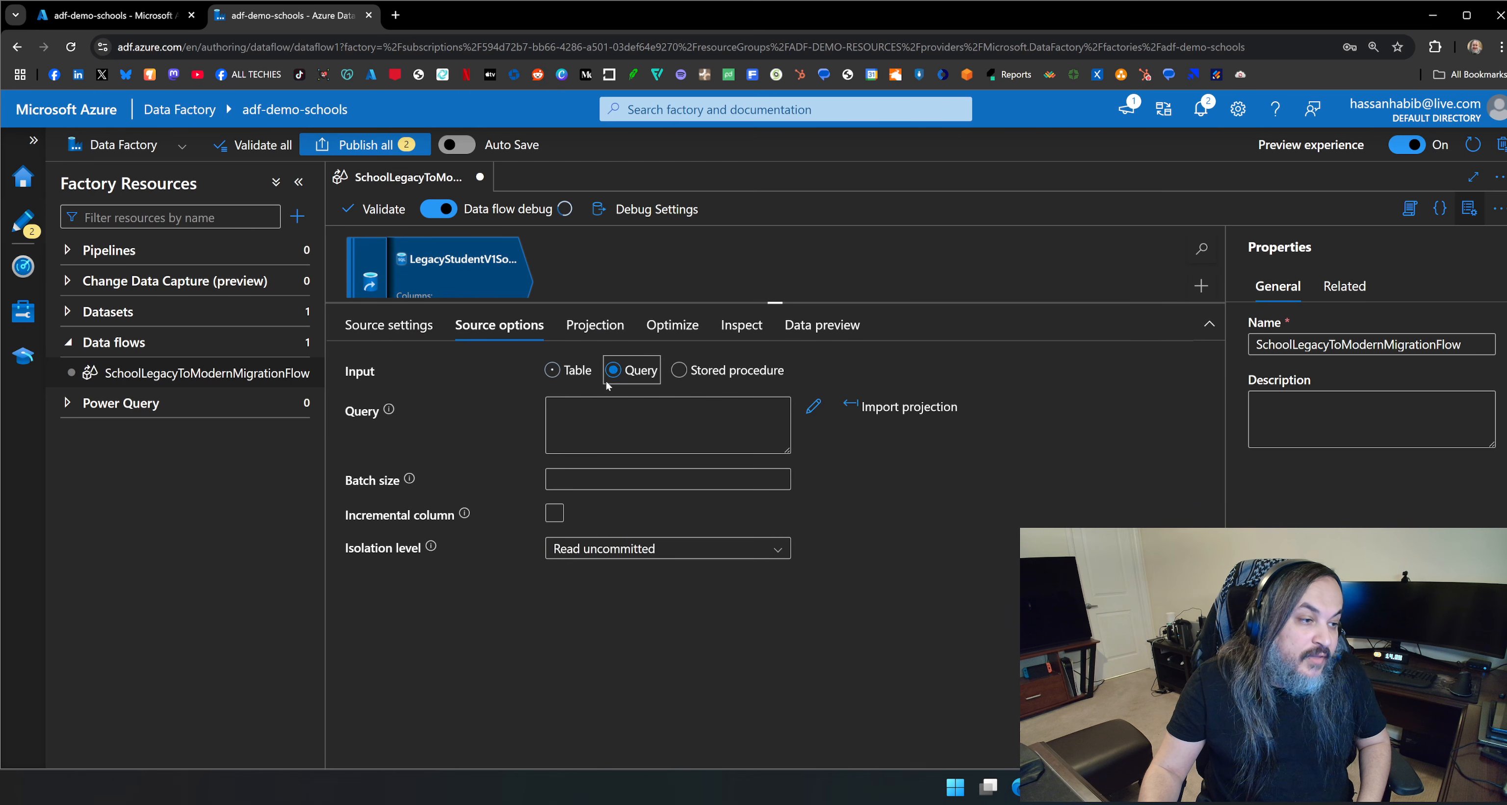
left_click(557, 374)
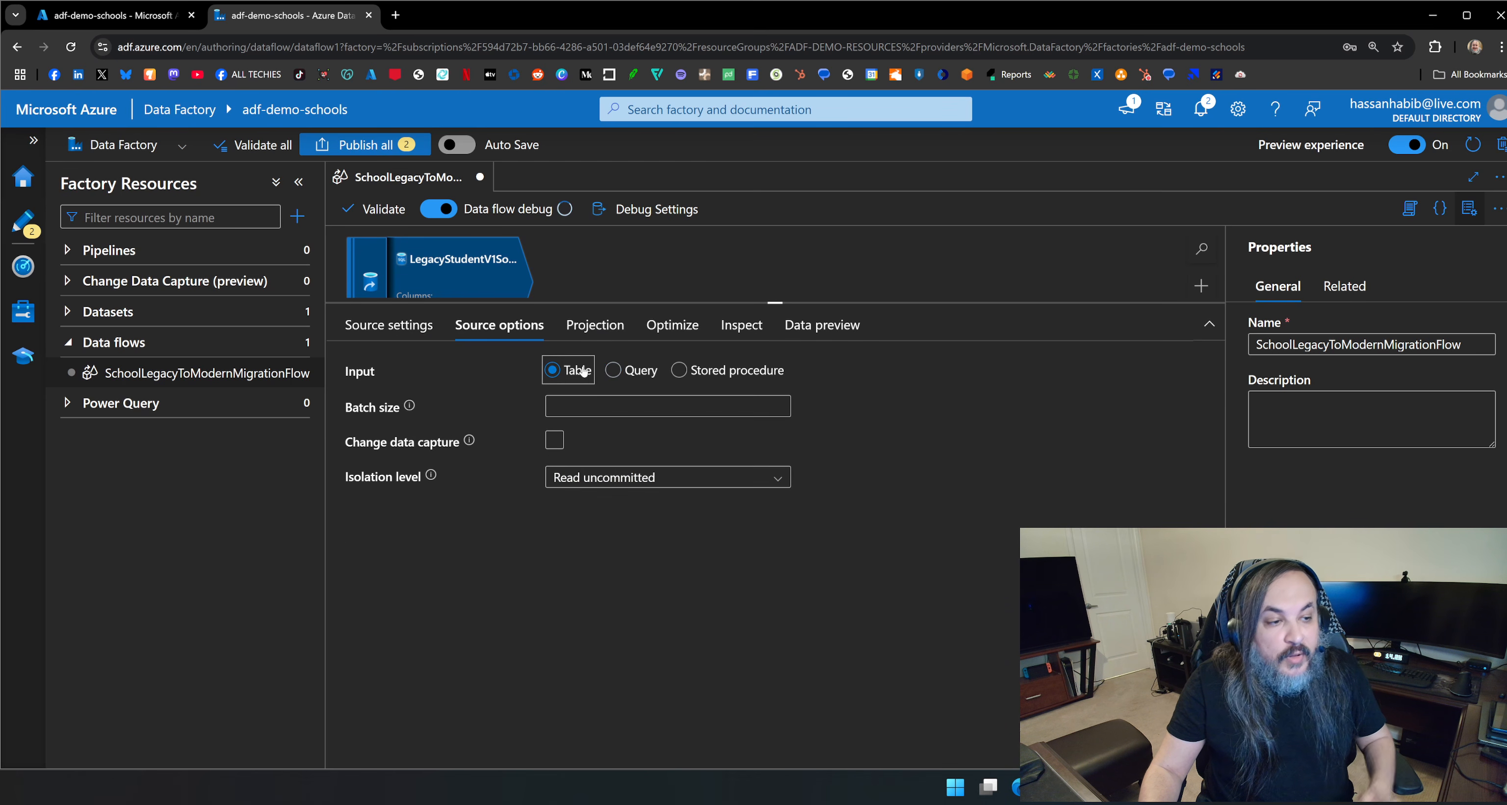
left_click(677, 370)
left_click(552, 370)
Review the source's column projection and optimization settings, and return to its main source settings.
left_click(611, 325)
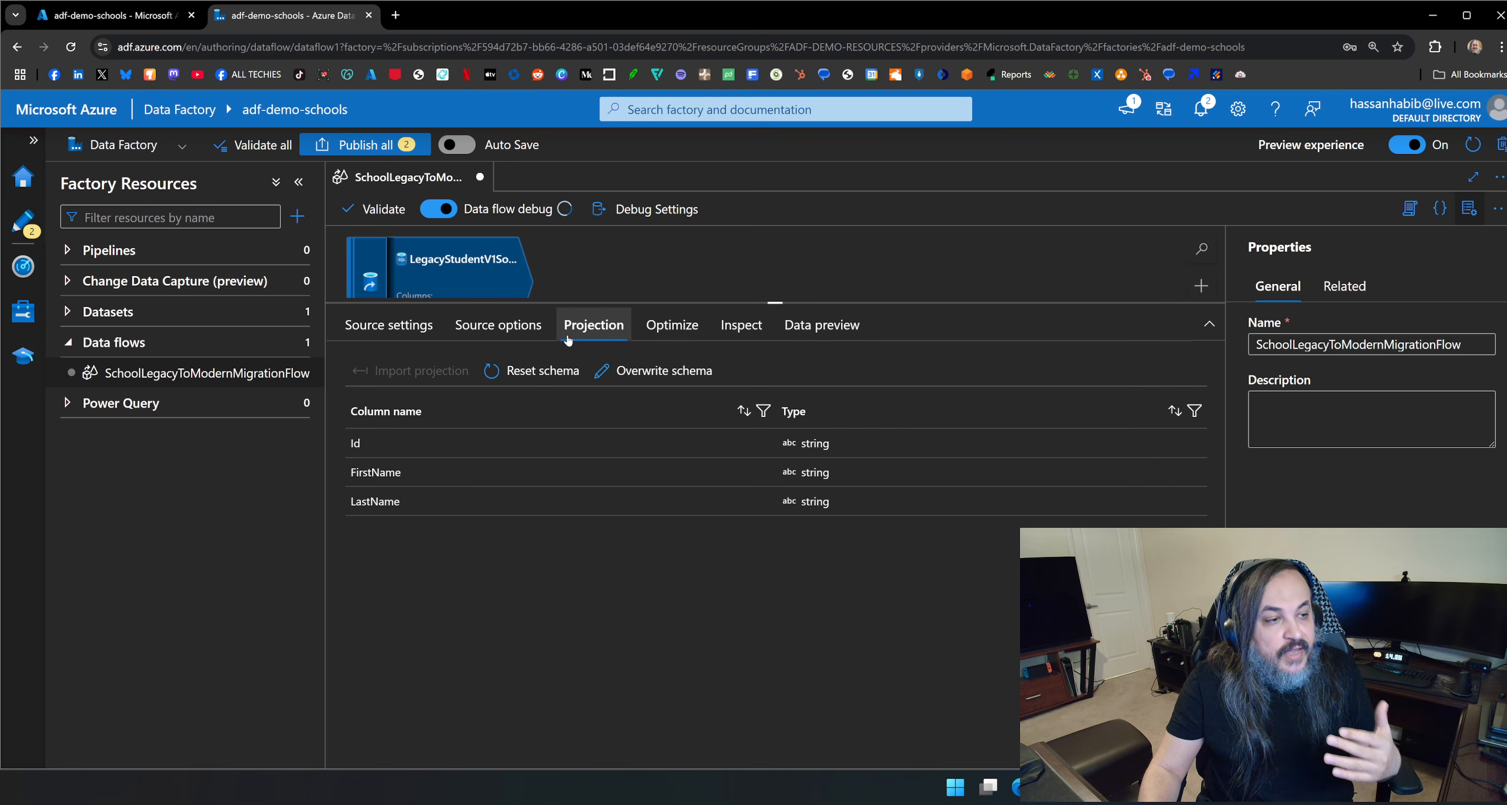
left_click(669, 326)
left_click(604, 331)
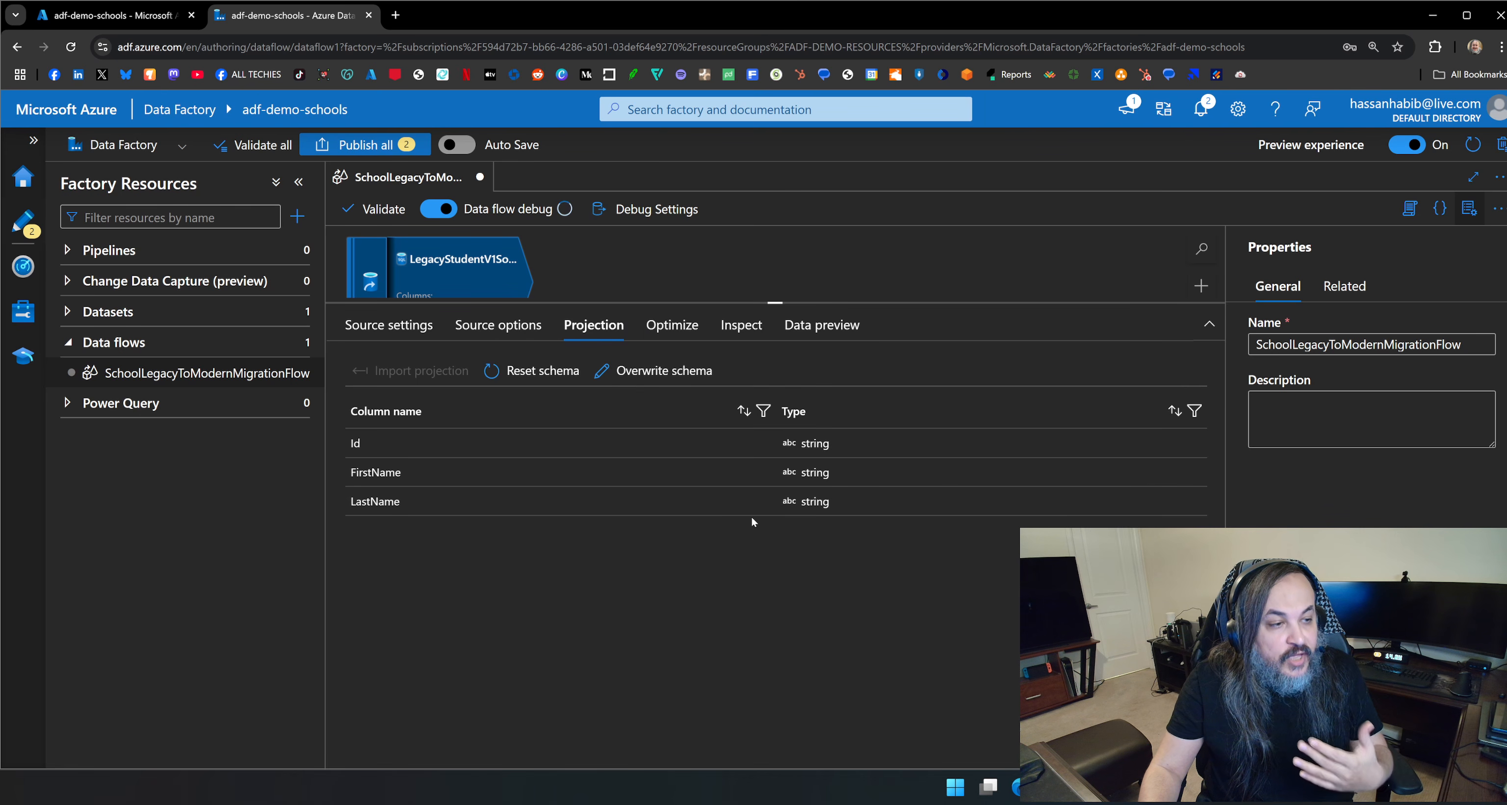
left_click(436, 328)
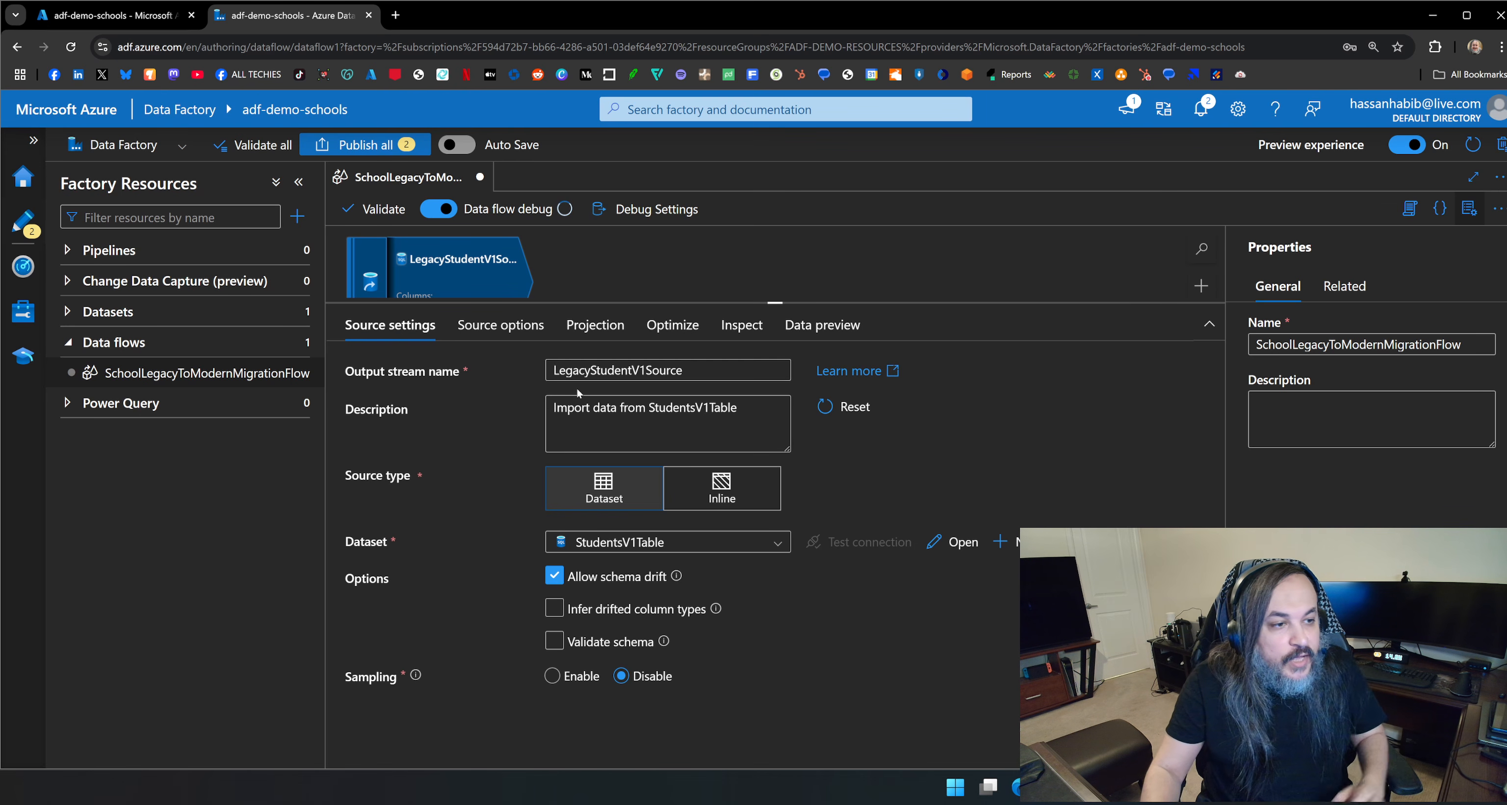
Add a Derived Column transformation after the LegacyStudentV1Source stream.
left_click_drag(775, 302, 776, 462)
left_click(631, 372)
left_click(473, 277)
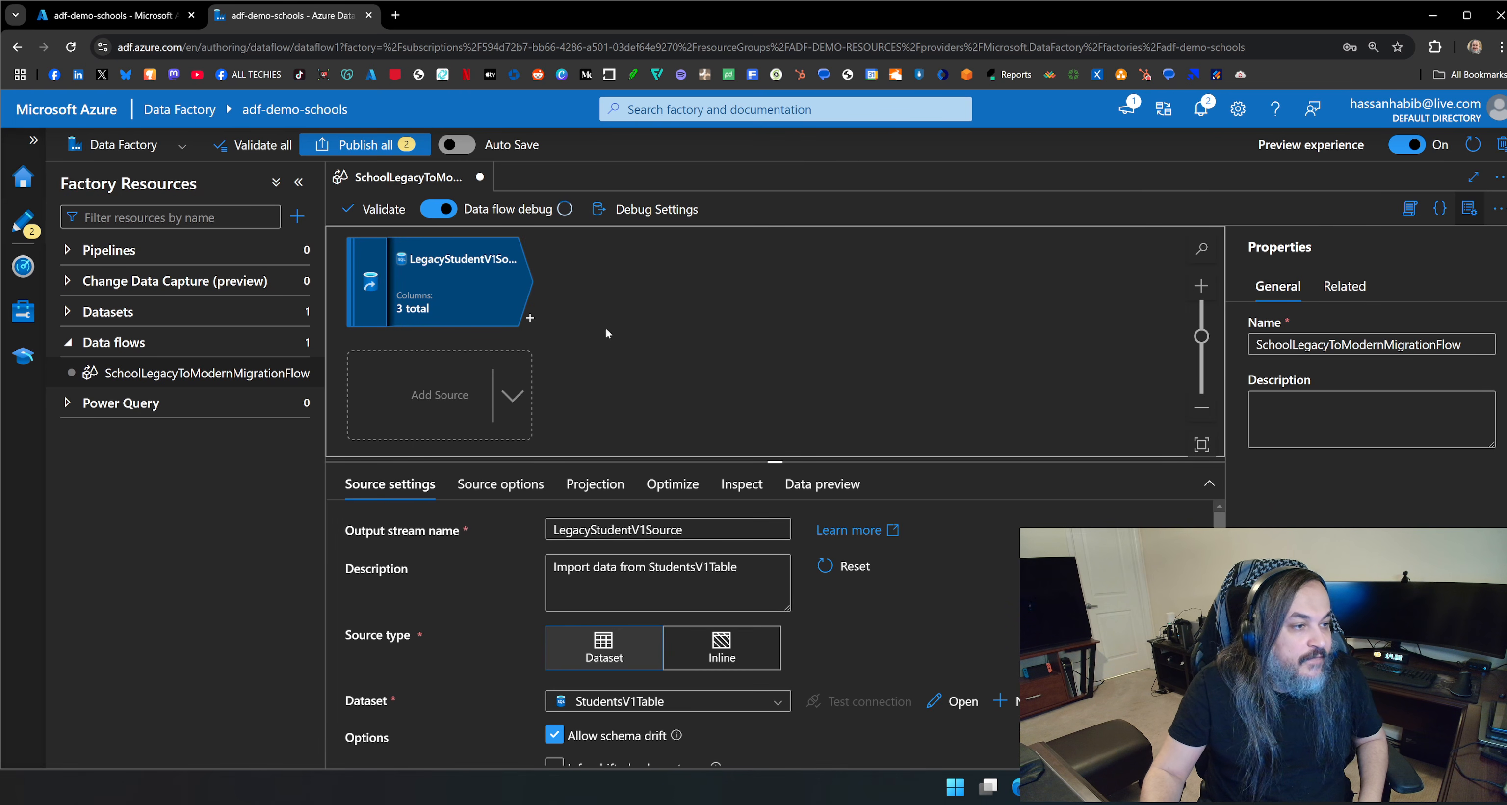
left_click(529, 320)
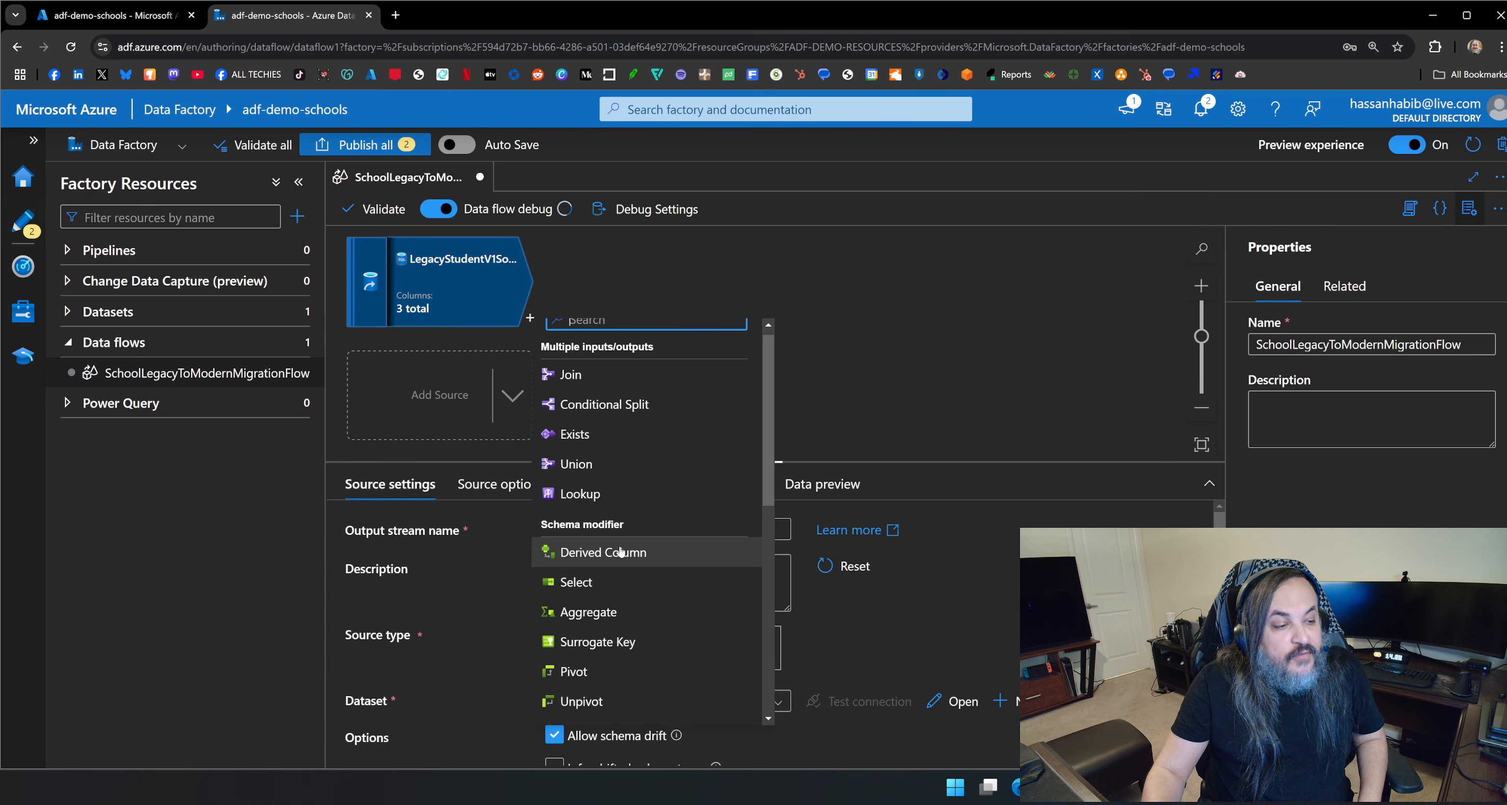
scroll(649, 512, "down", 5)
scroll(662, 559, "up", 6)
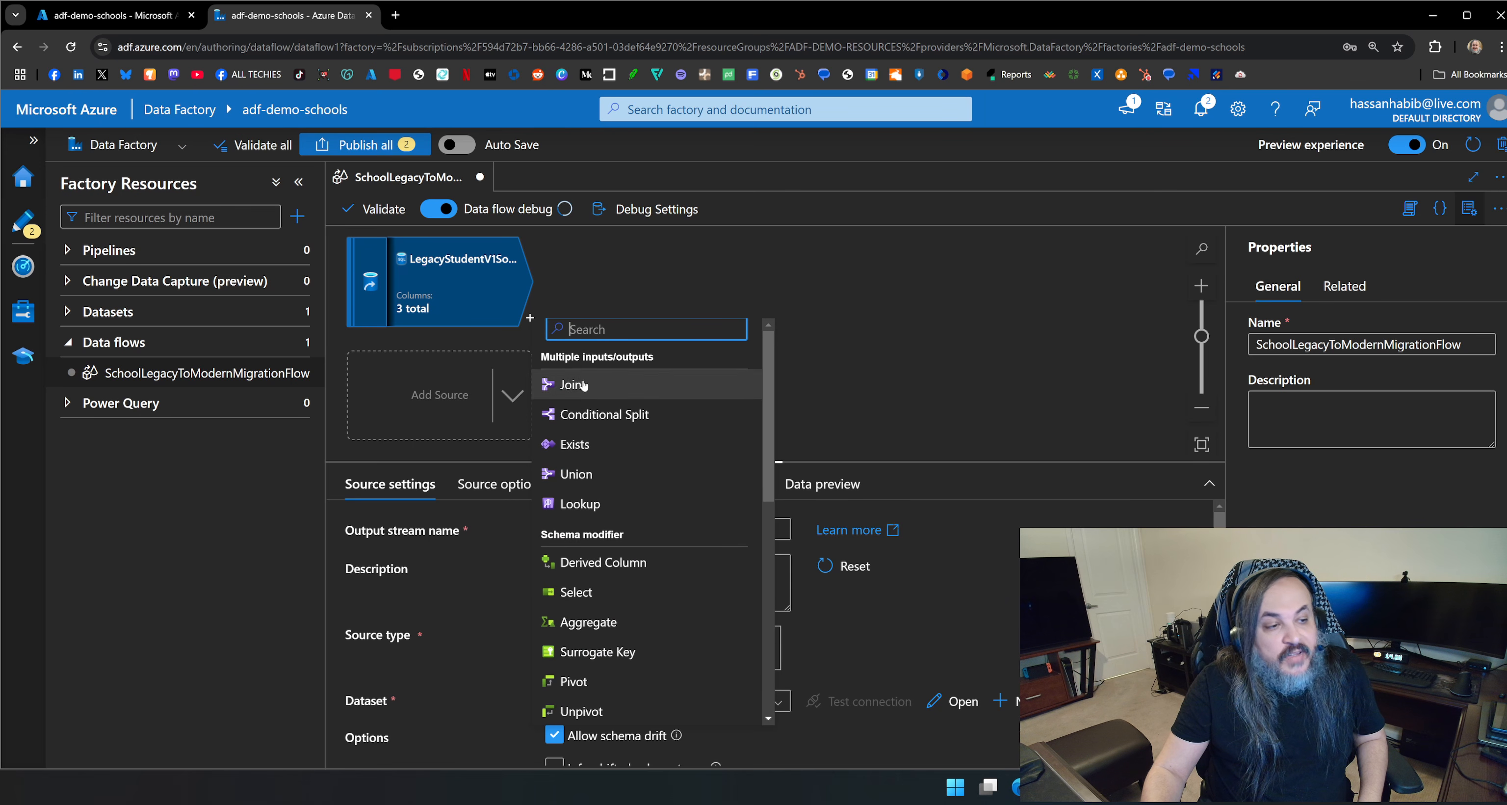
scroll(608, 471, "down", 2)
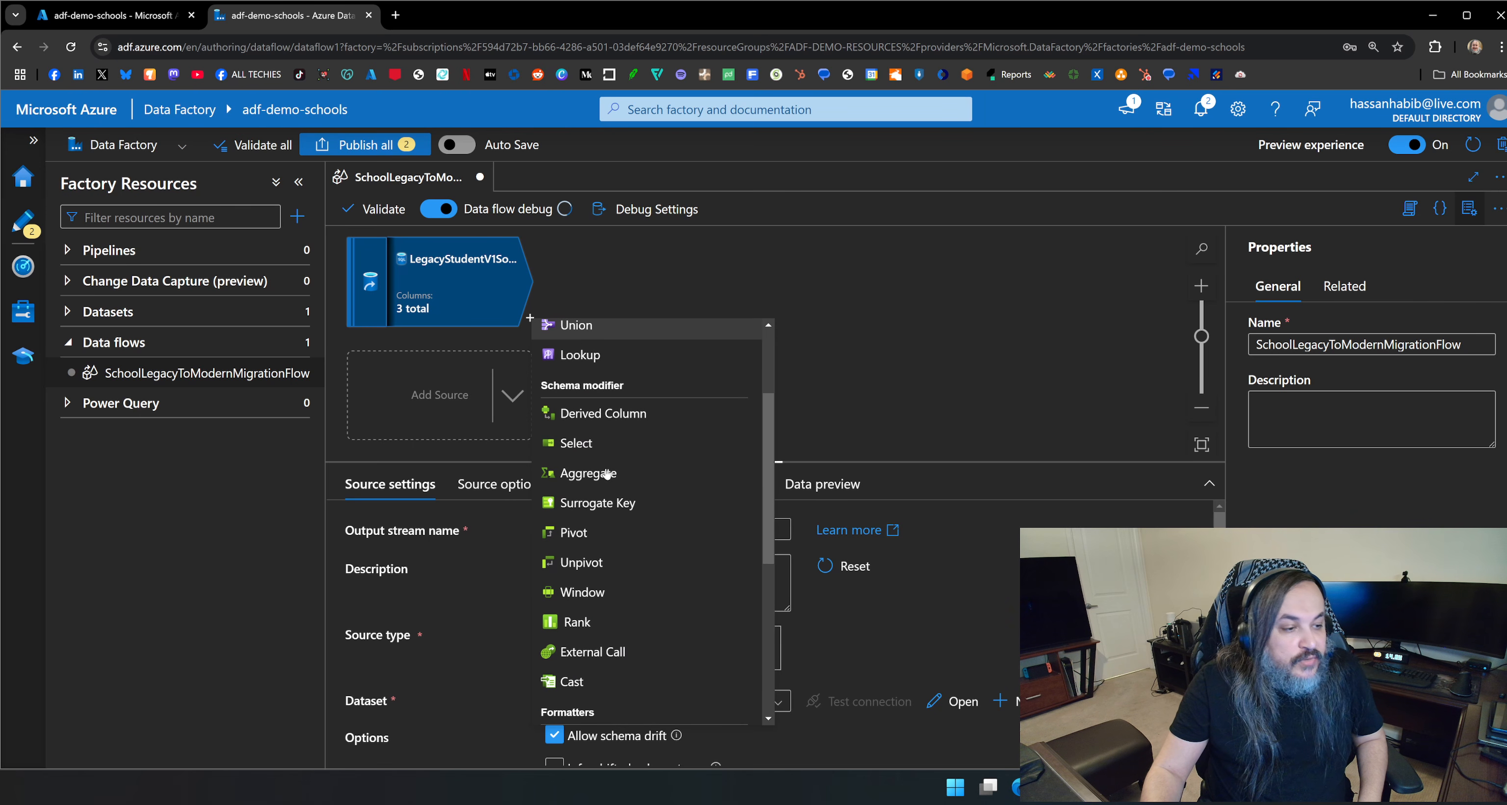
scroll(636, 502, "up", 1)
left_click(635, 497)
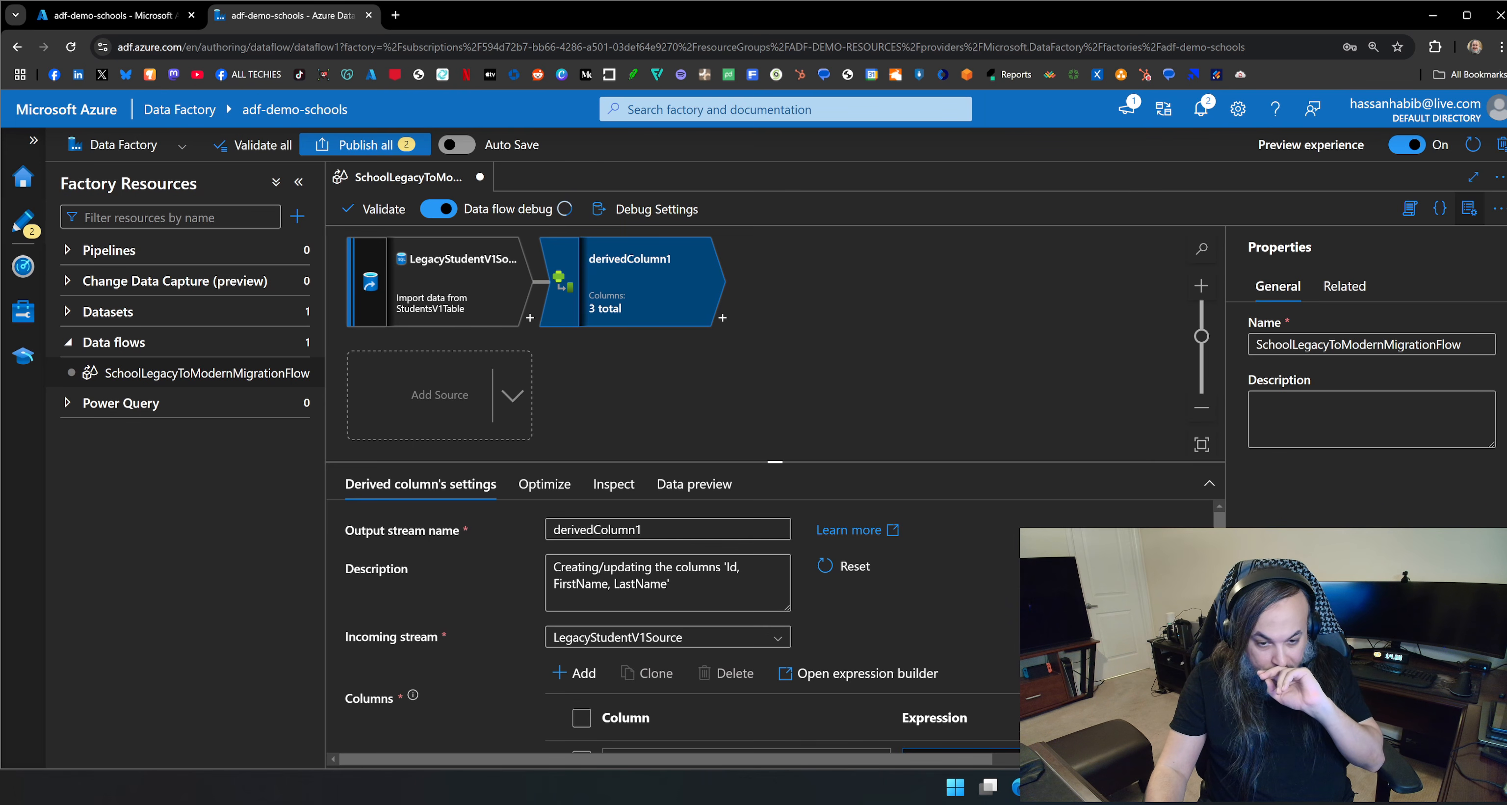
Switch to the draw.io diagram, colour the TRANSFORM diamond dark green, and return to the data flow in Azure Data Factory.
key("alt+Tab")
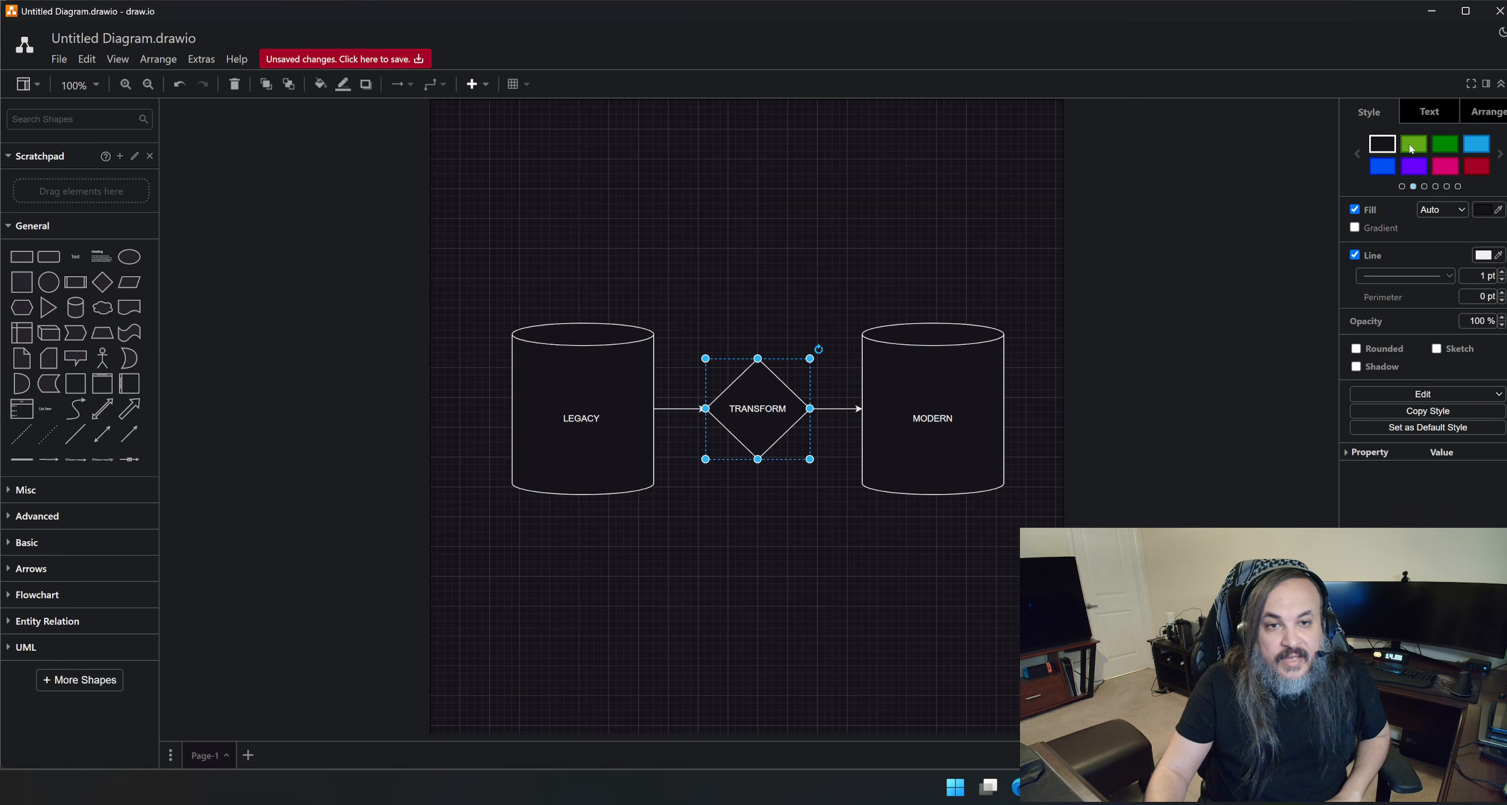
left_click(1443, 142)
left_click(848, 313)
left_click(778, 428)
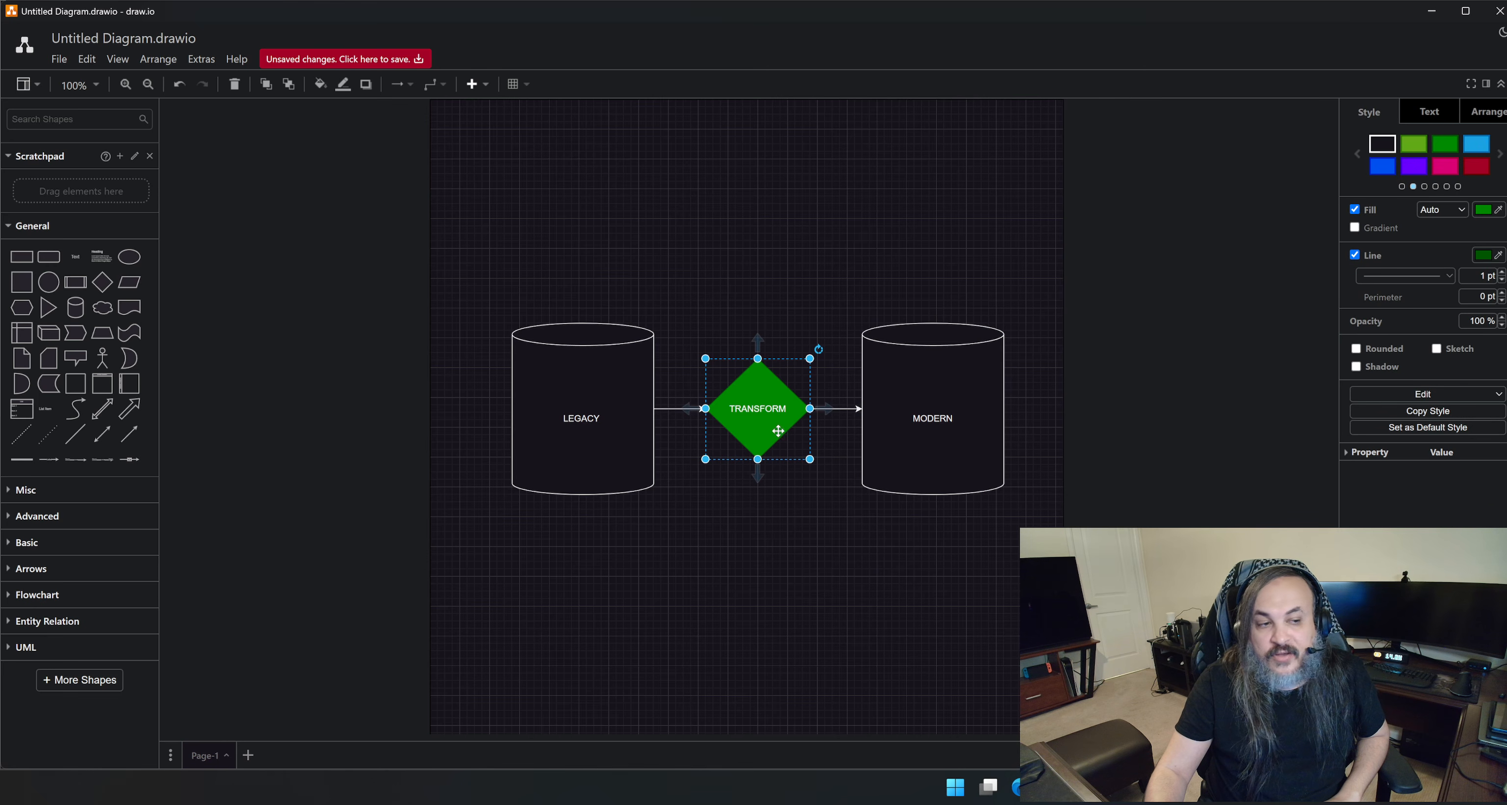
left_click(1430, 12)
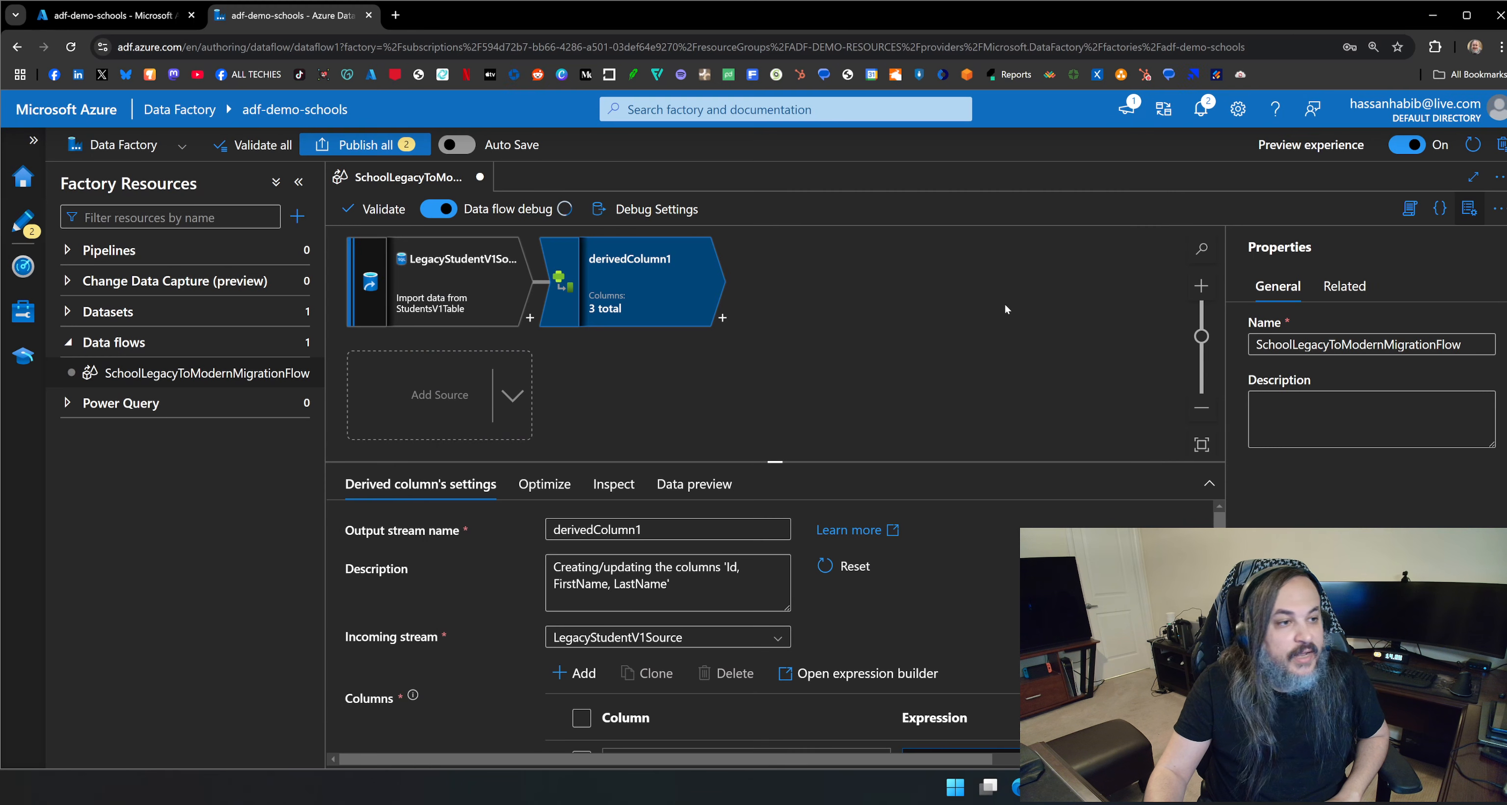
Rename the derived column's output stream to MapFromV1ToV2.
left_click(690, 302)
left_click_drag(661, 529, 502, 528)
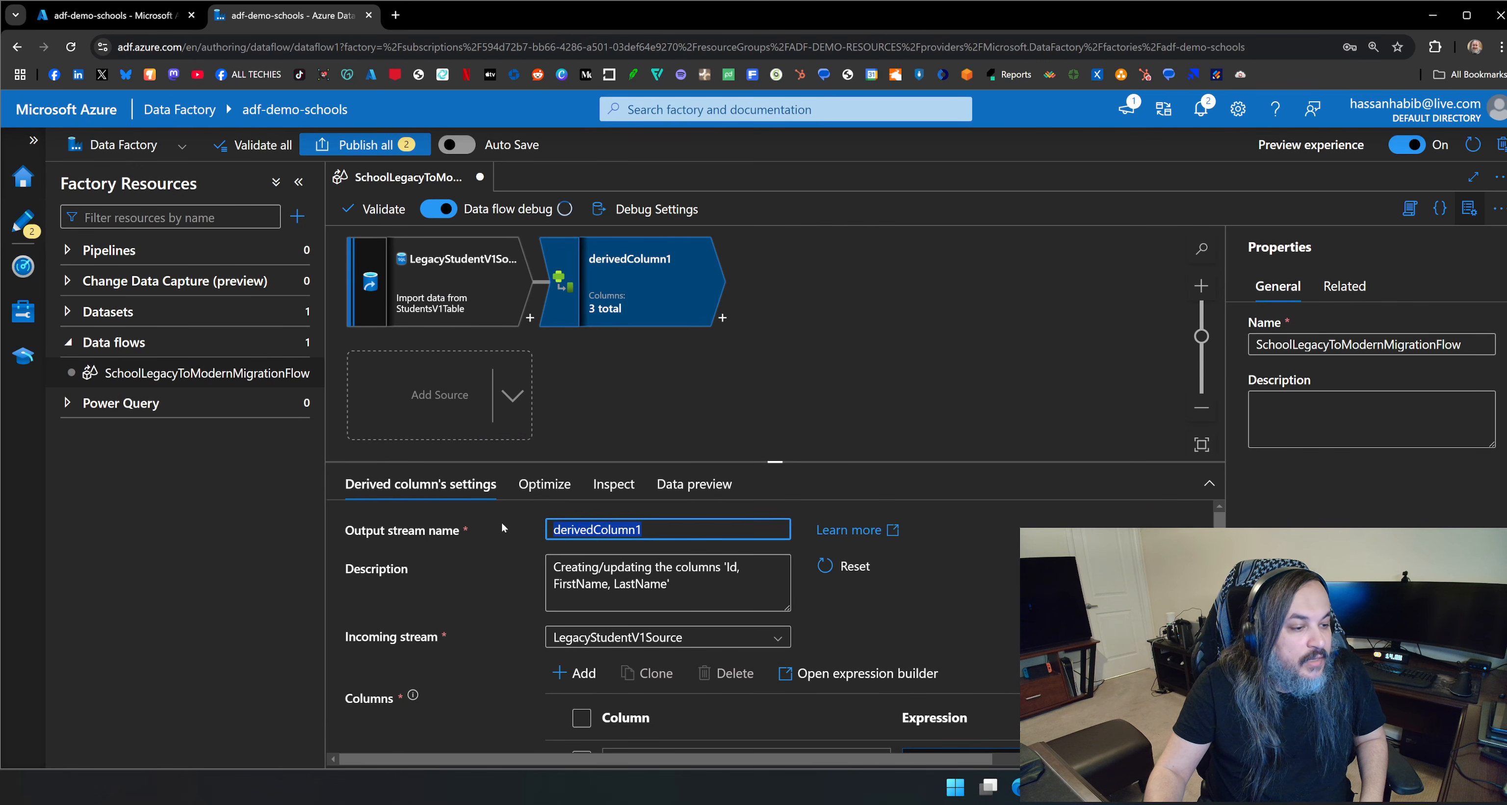
type("MapFromV1ToV2")
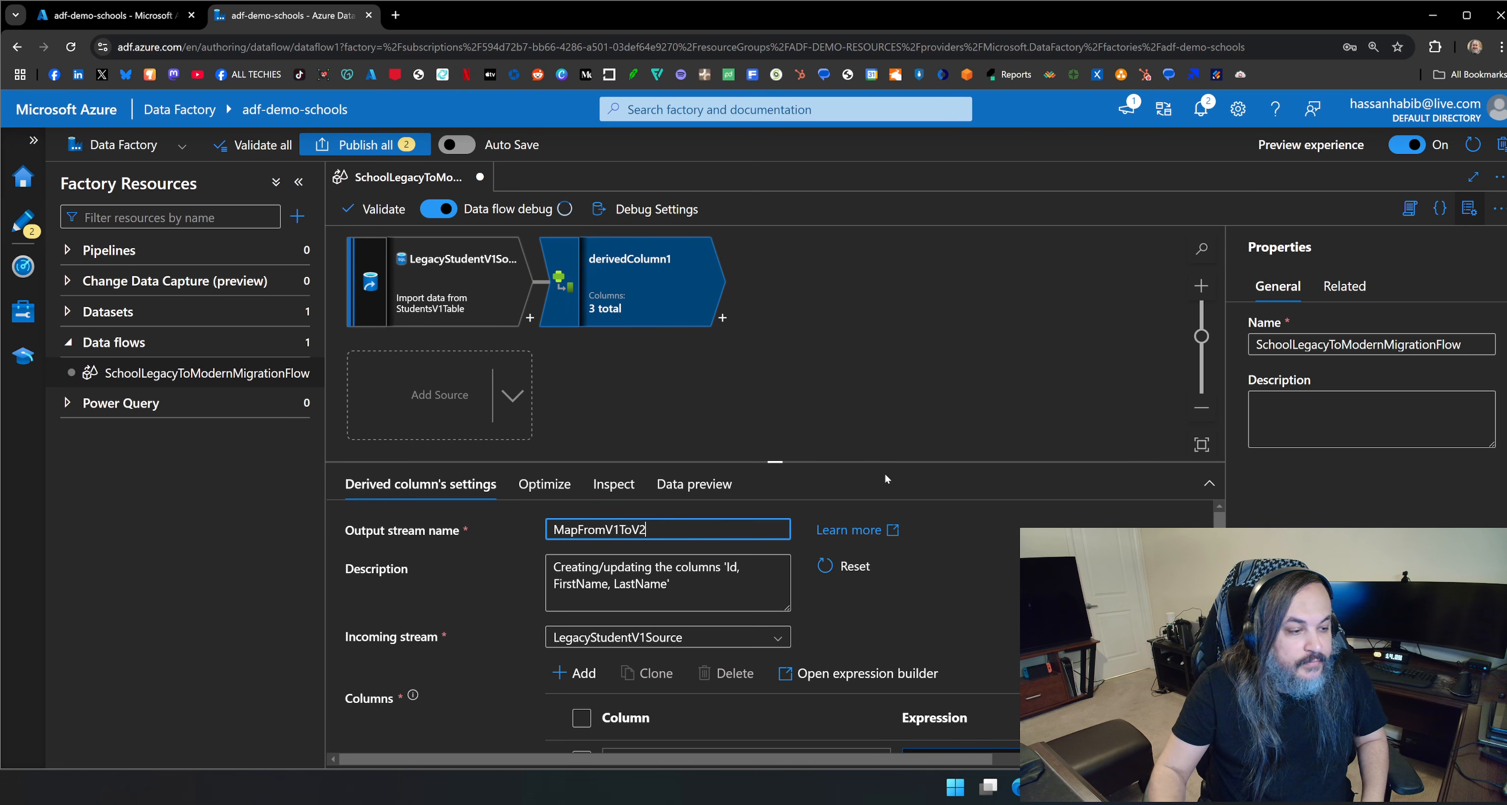
Map the Id column to the source's Id field with the expression builder and save the expression.
scroll(923, 574, "down", 1)
left_click_drag(590, 462, 591, 273)
left_click(866, 572)
left_click(740, 598)
left_click(967, 572)
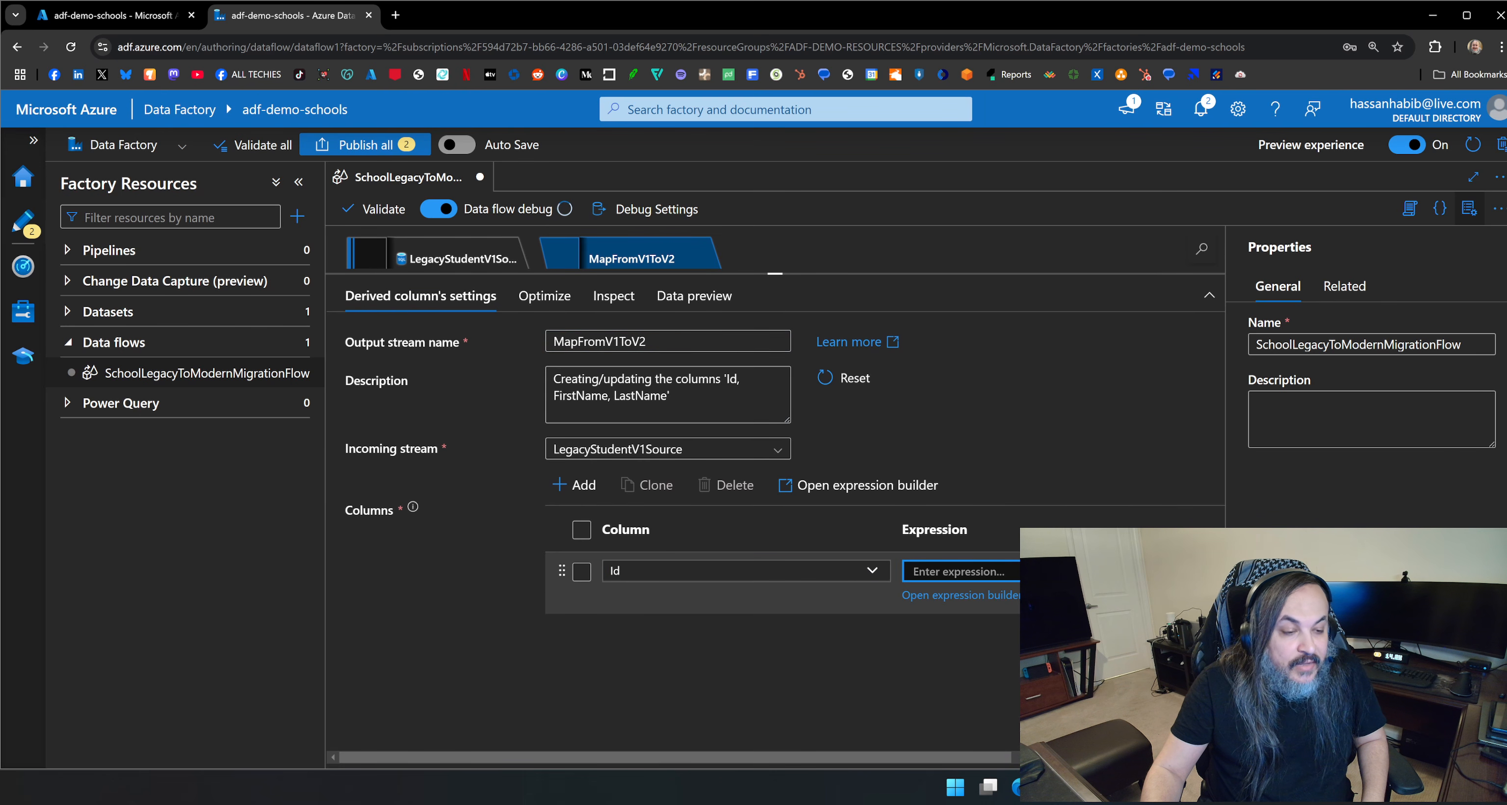
left_click(960, 595)
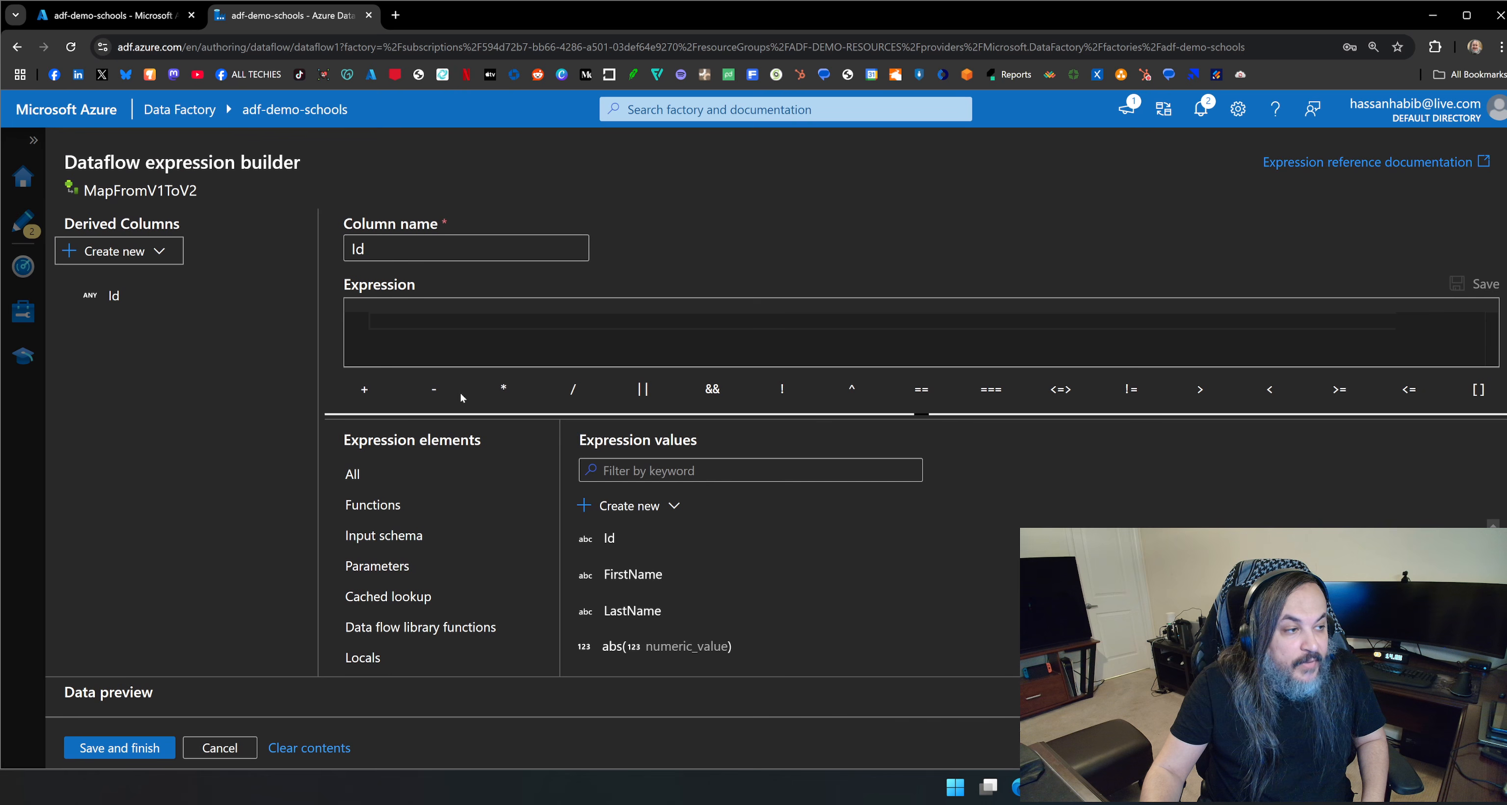
left_click(609, 537)
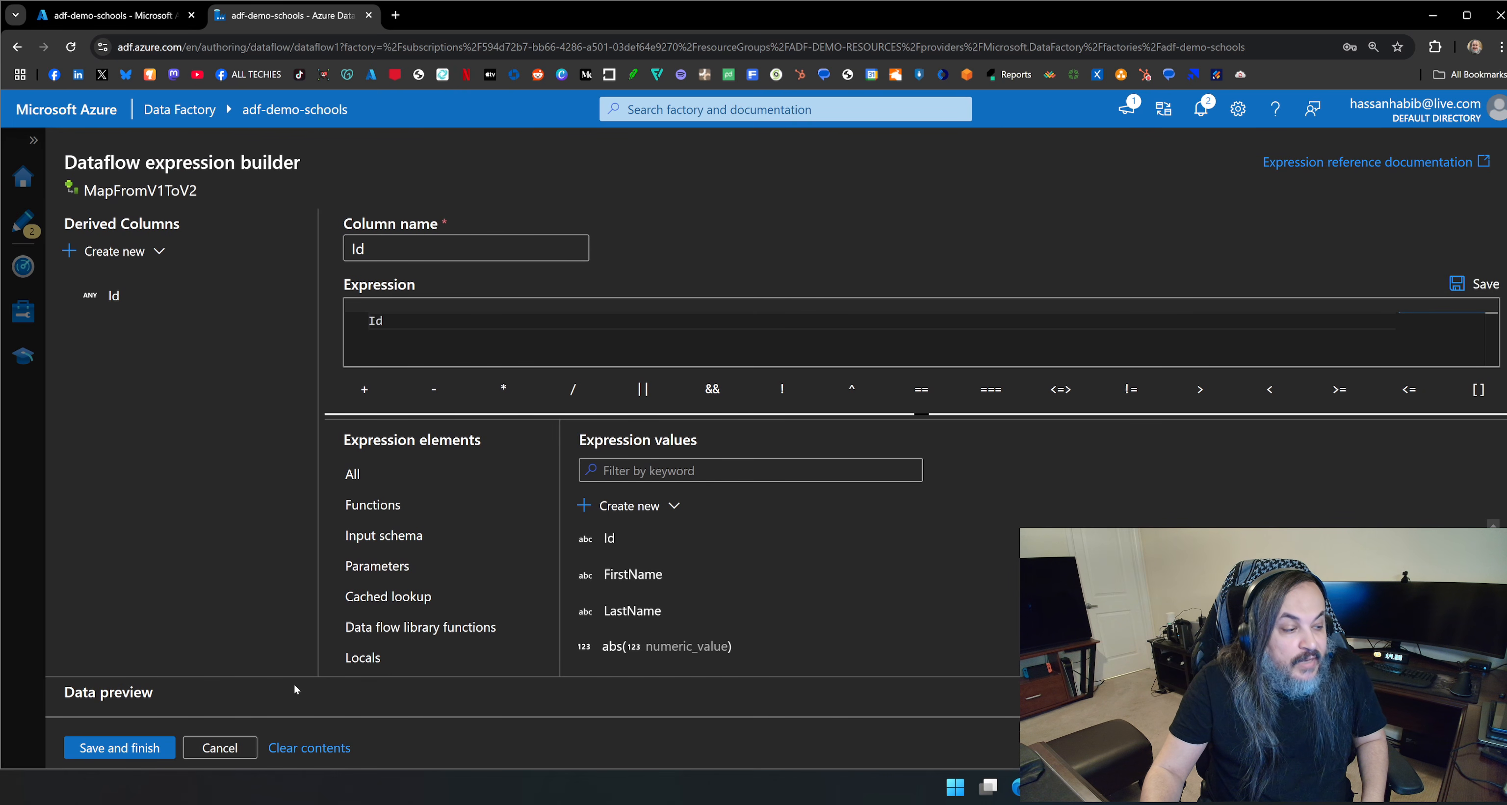
left_click(119, 747)
Add a second derived column called Name and open its expression in the expression builder.
left_click(574, 485)
left_click(641, 527)
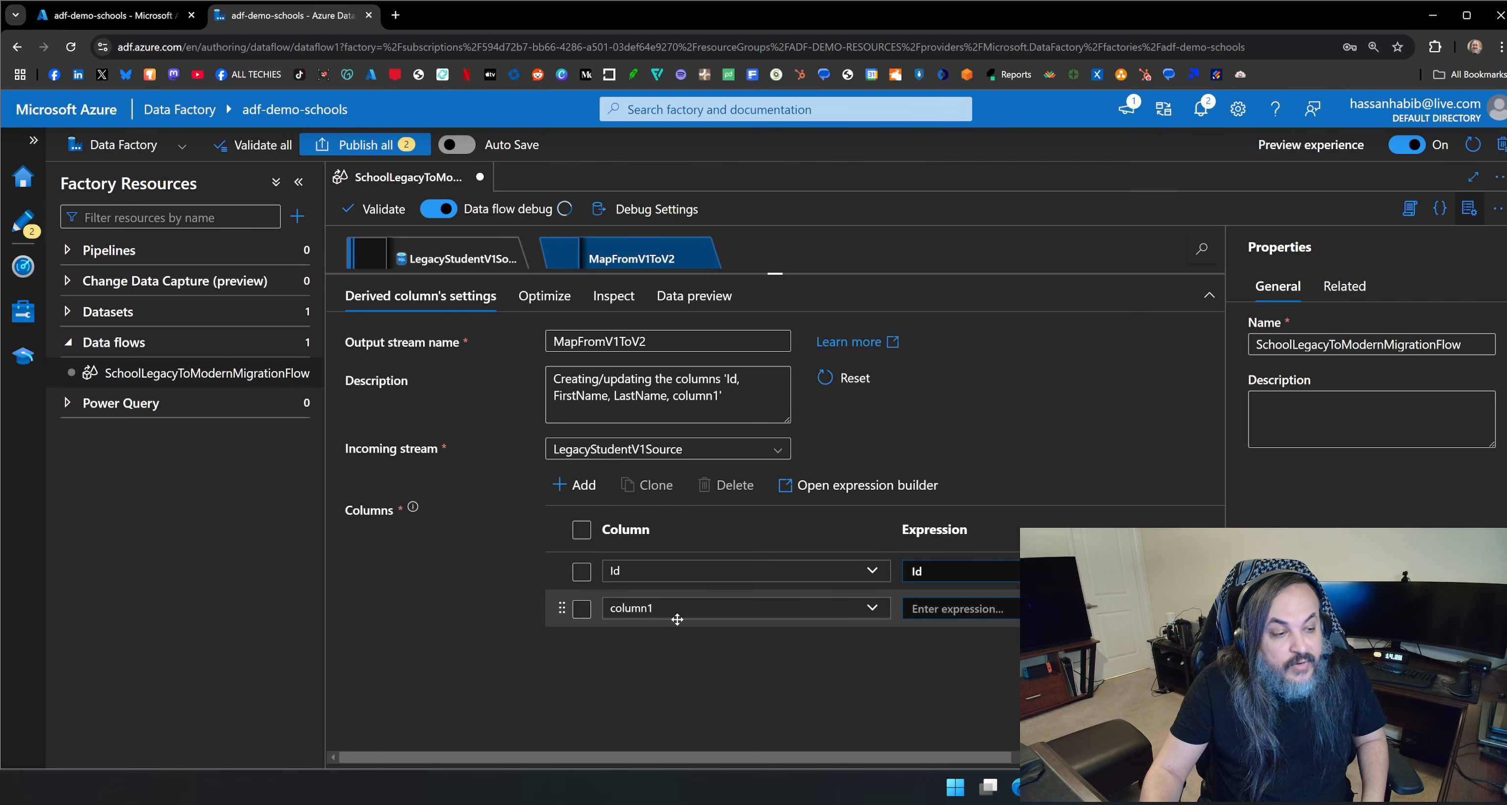
type("Name")
key("Tab")
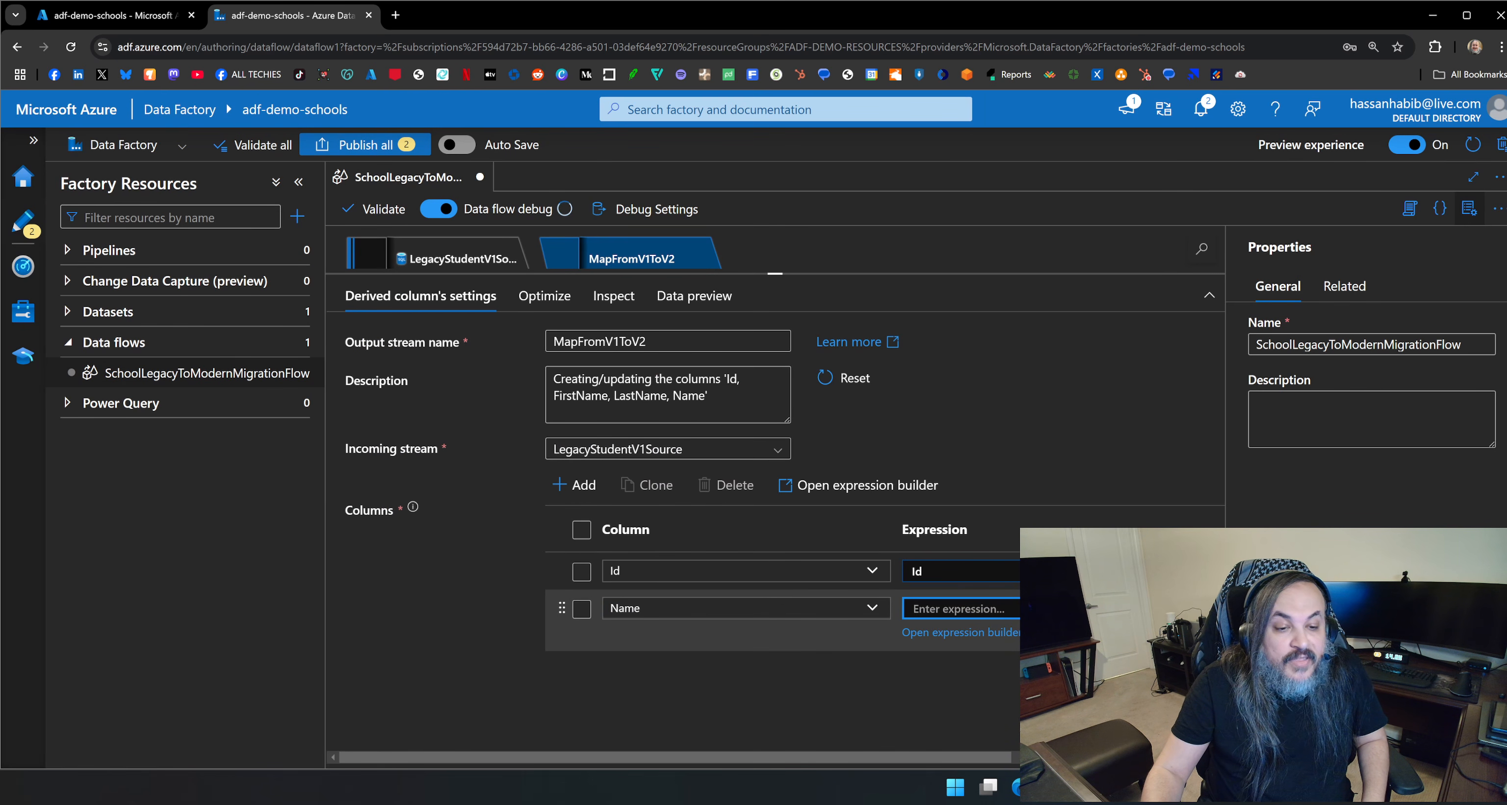
left_click(961, 632)
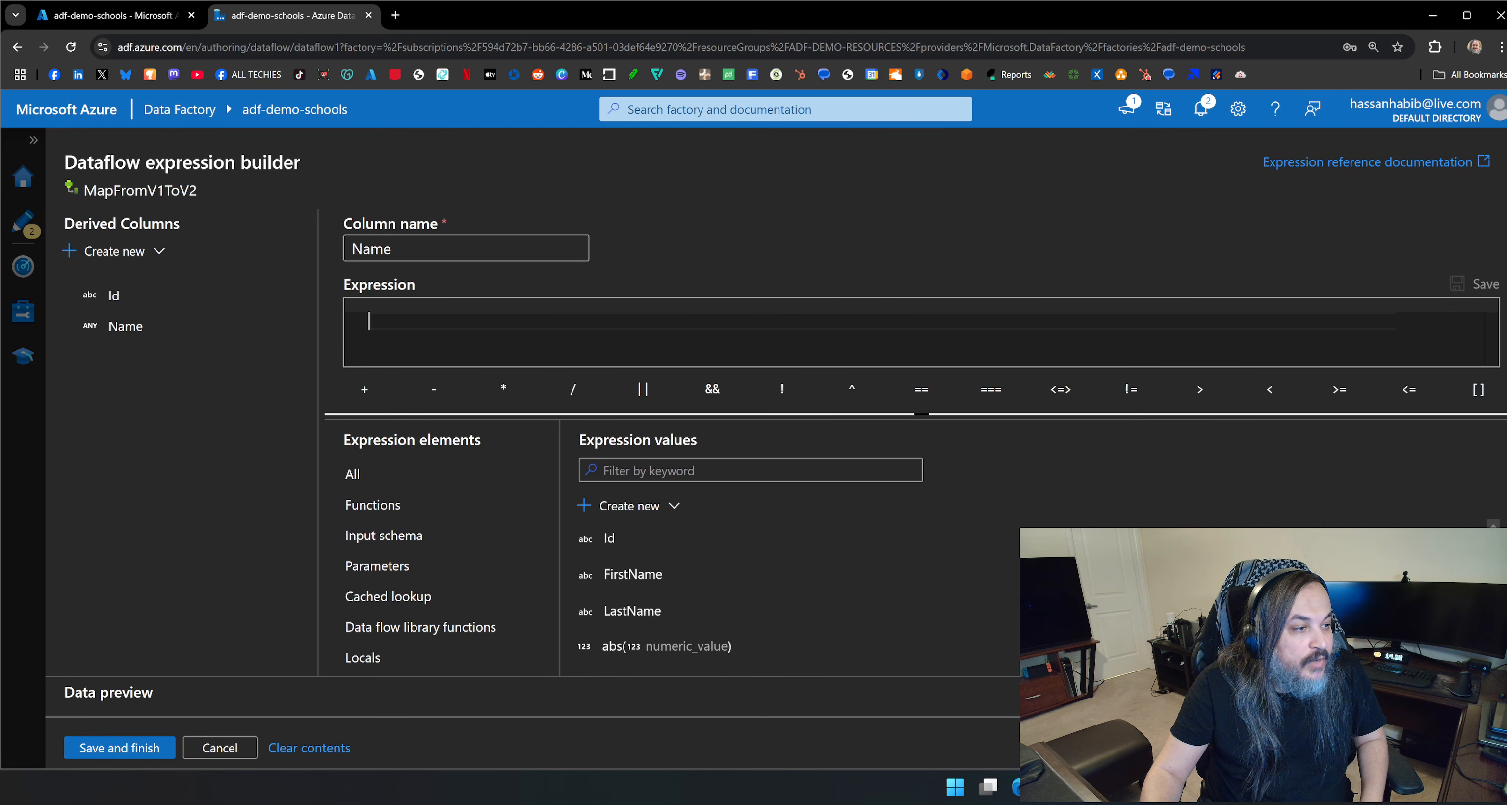
type("cont")
key("Tab")
key("ctrl+z")
key("ctrl+a")
key("BackSpace")
Set the Name column's expression to concat(FirstName, ' ', LastName) and save it.
type("con")
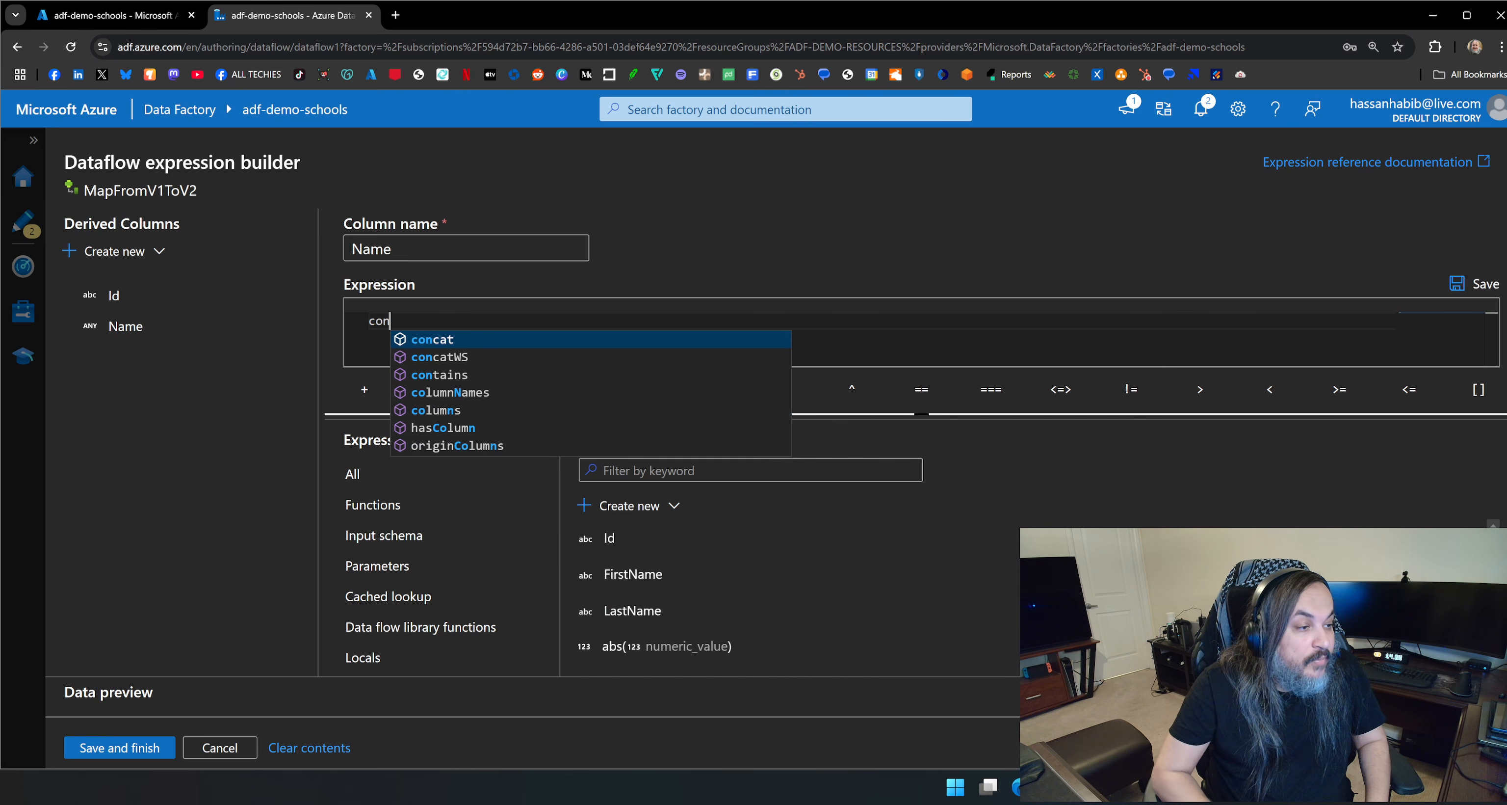
key("Tab")
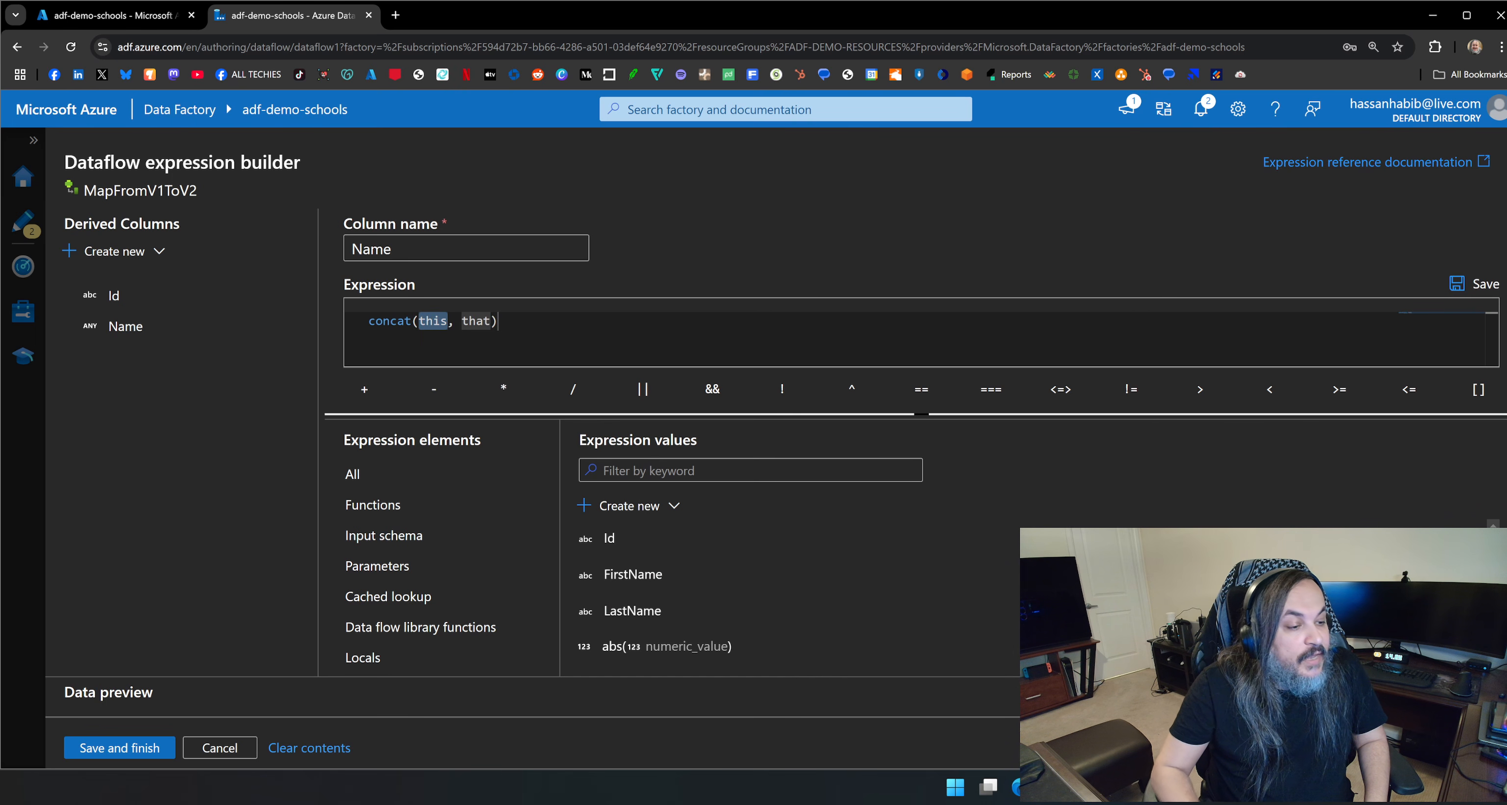
left_click(635, 576)
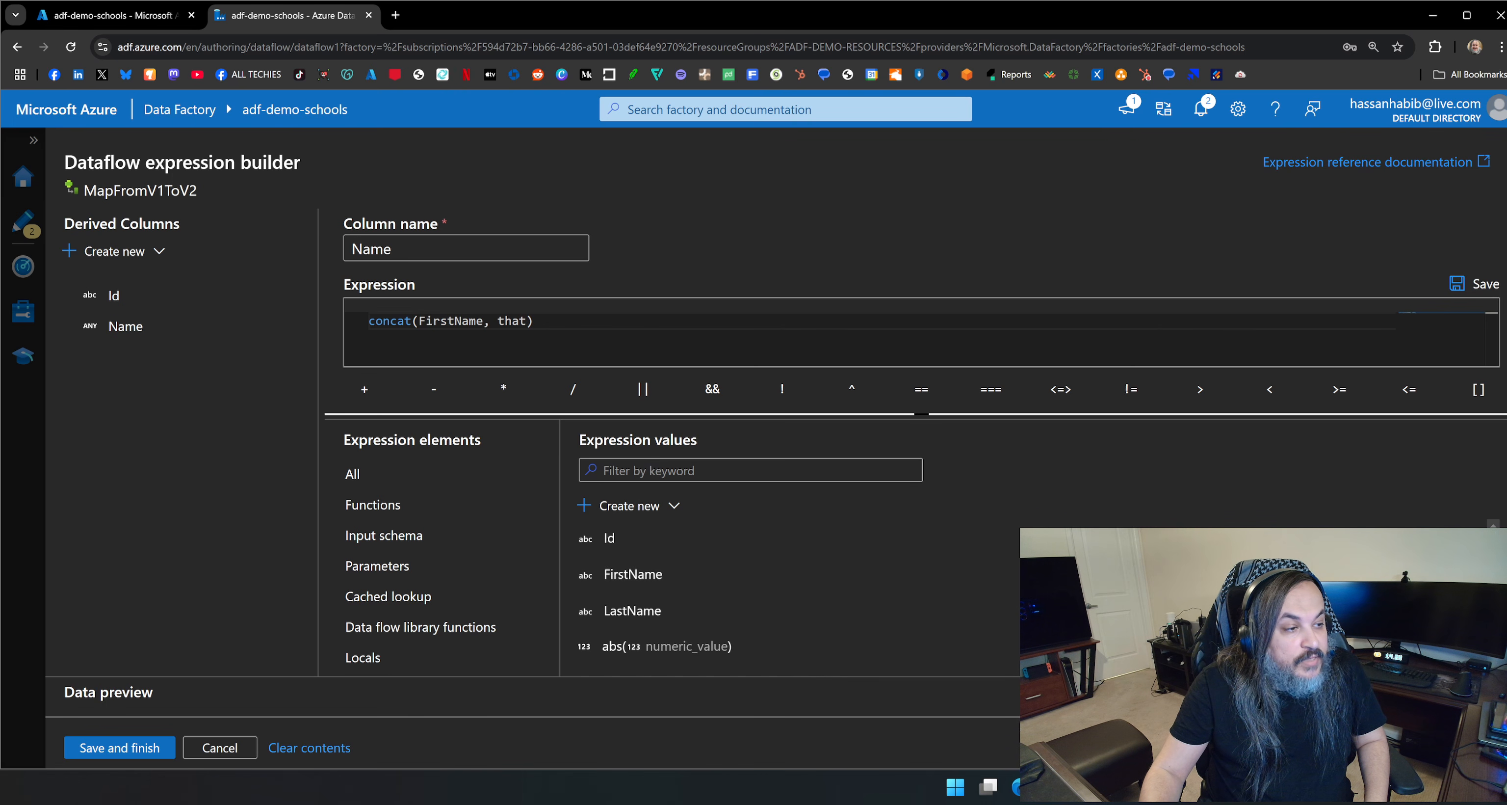
key("Right")
key("Right")
type("' '")
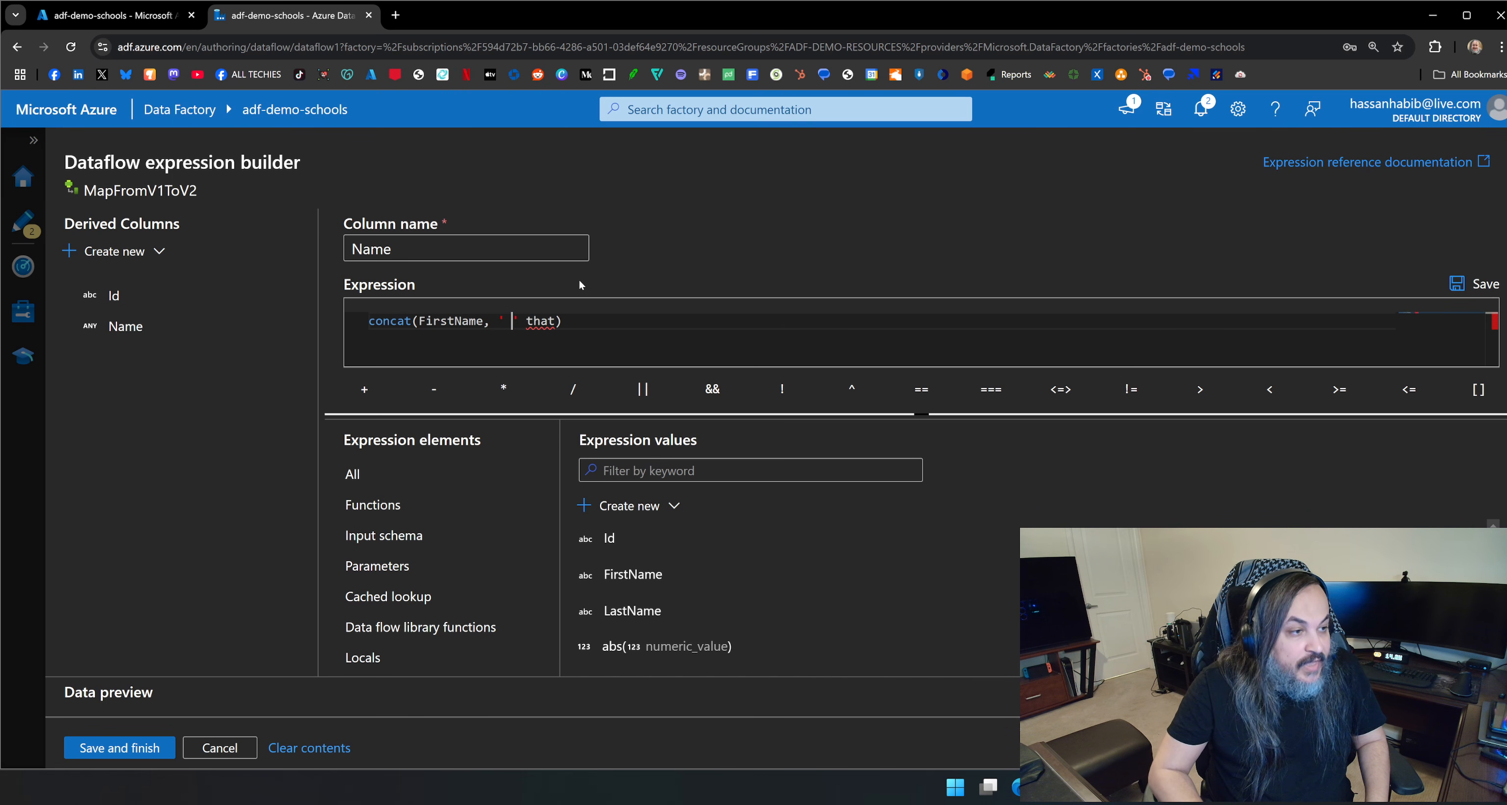
key("Left")
type(",")
key("Right")
key("Delete")
key("Delete")
key("Delete")
key("Delete")
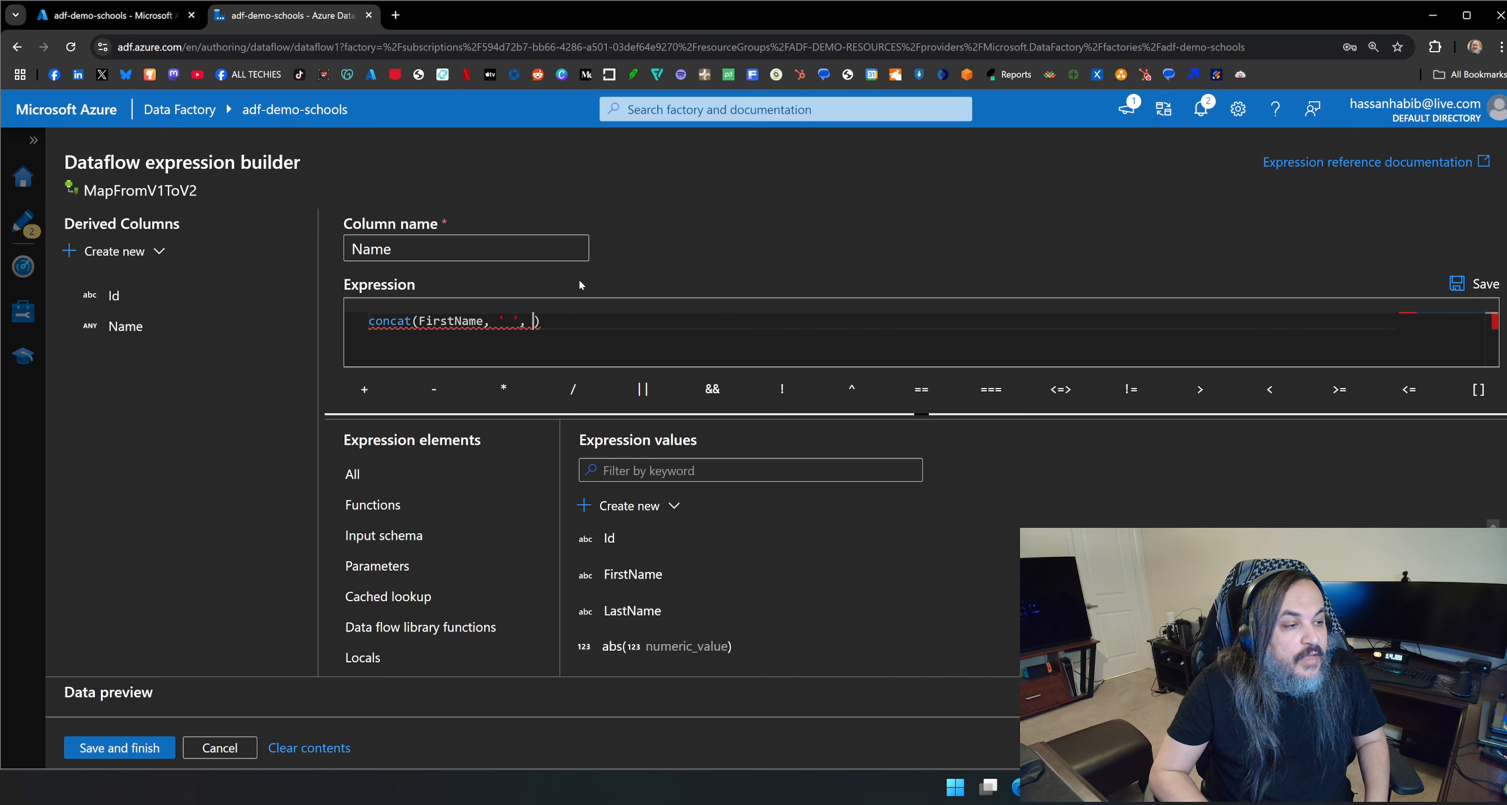
left_click(654, 612)
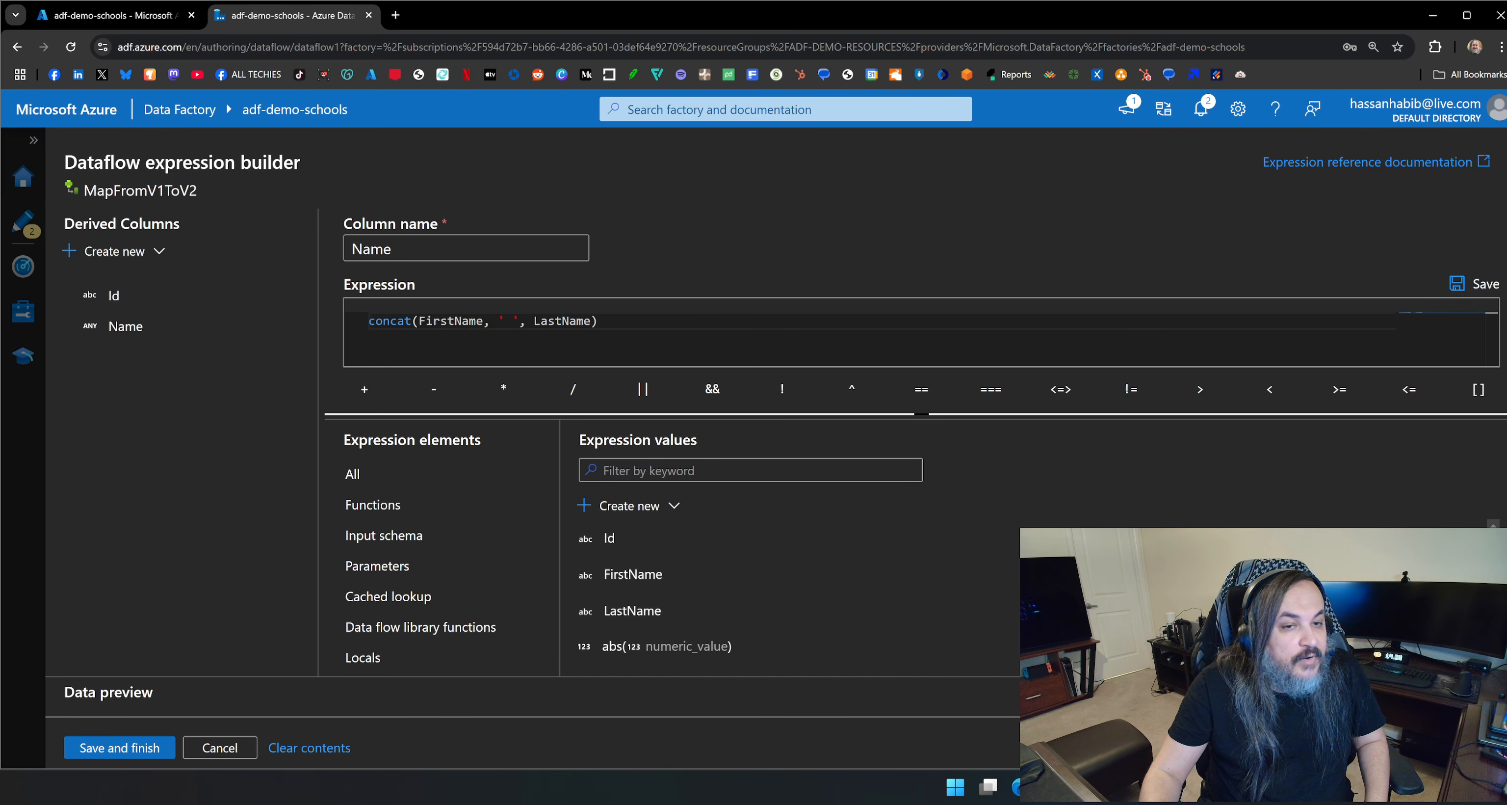
left_click(164, 749)
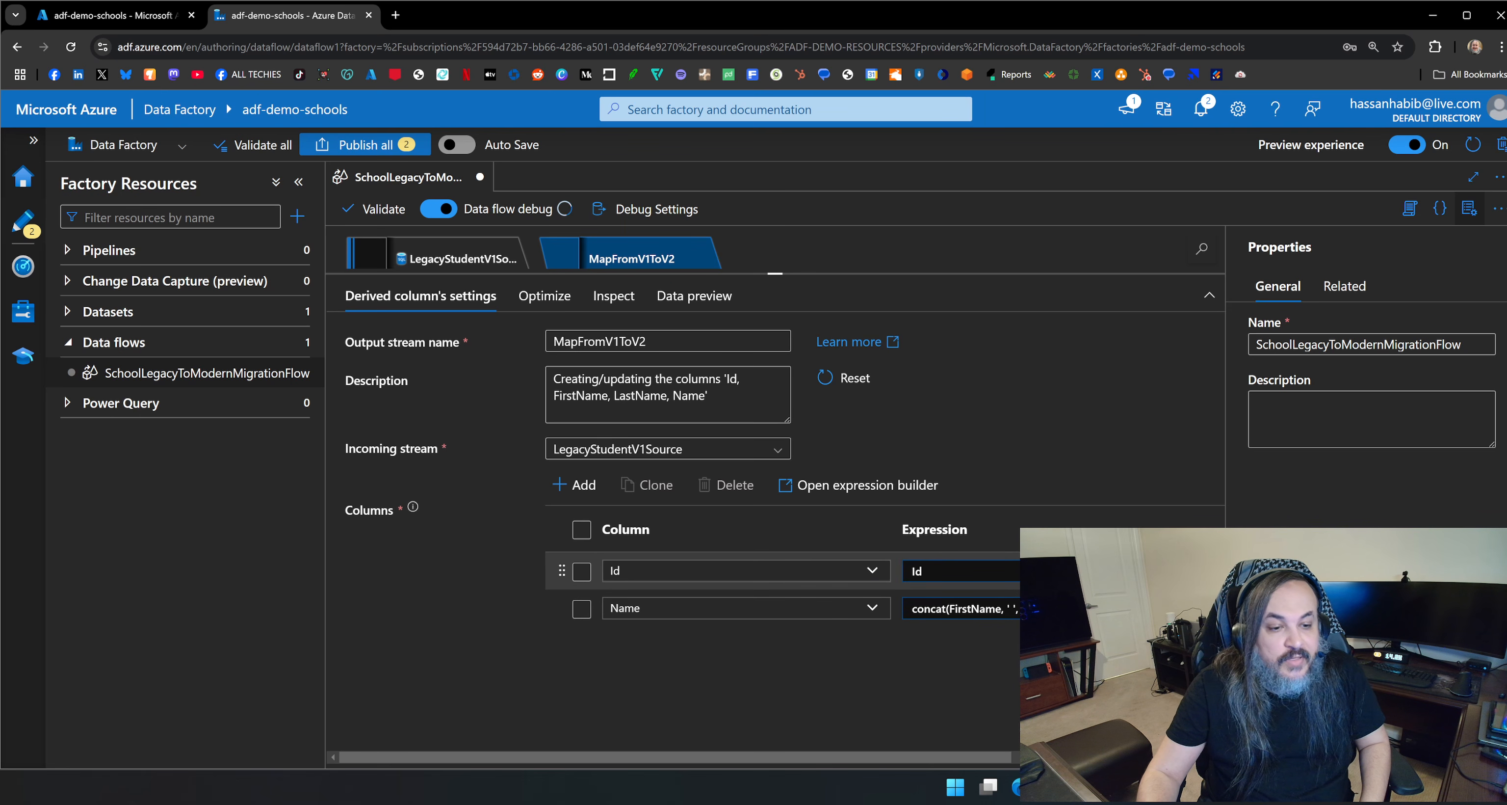
Examine the data preview and partition options of MapFromV1ToV2 and the settings of the LegacyStudentV1Source stream.
left_click(726, 304)
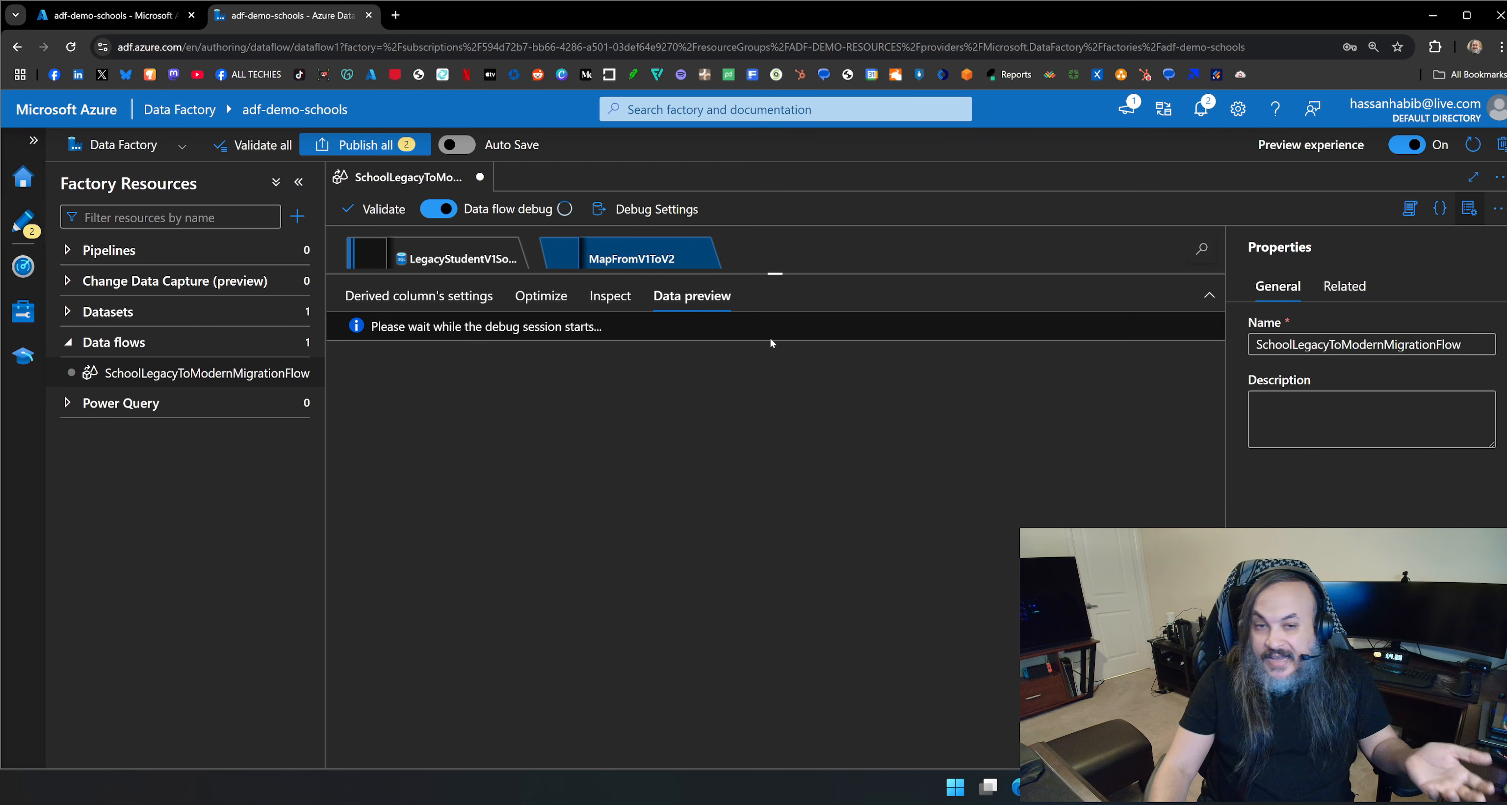
left_click_drag(726, 277, 746, 424)
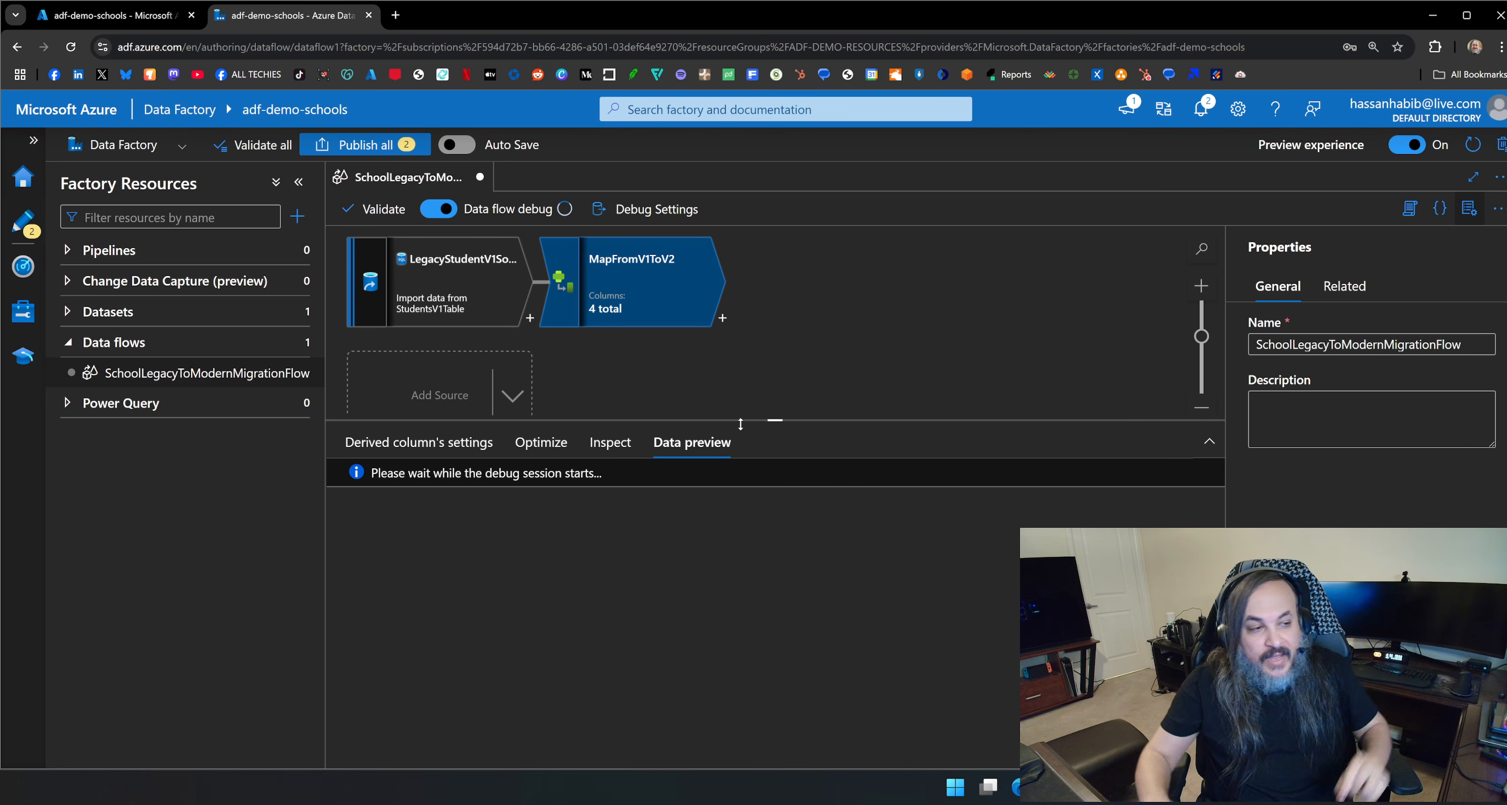
left_click(468, 307)
scroll(460, 643, "down", 1)
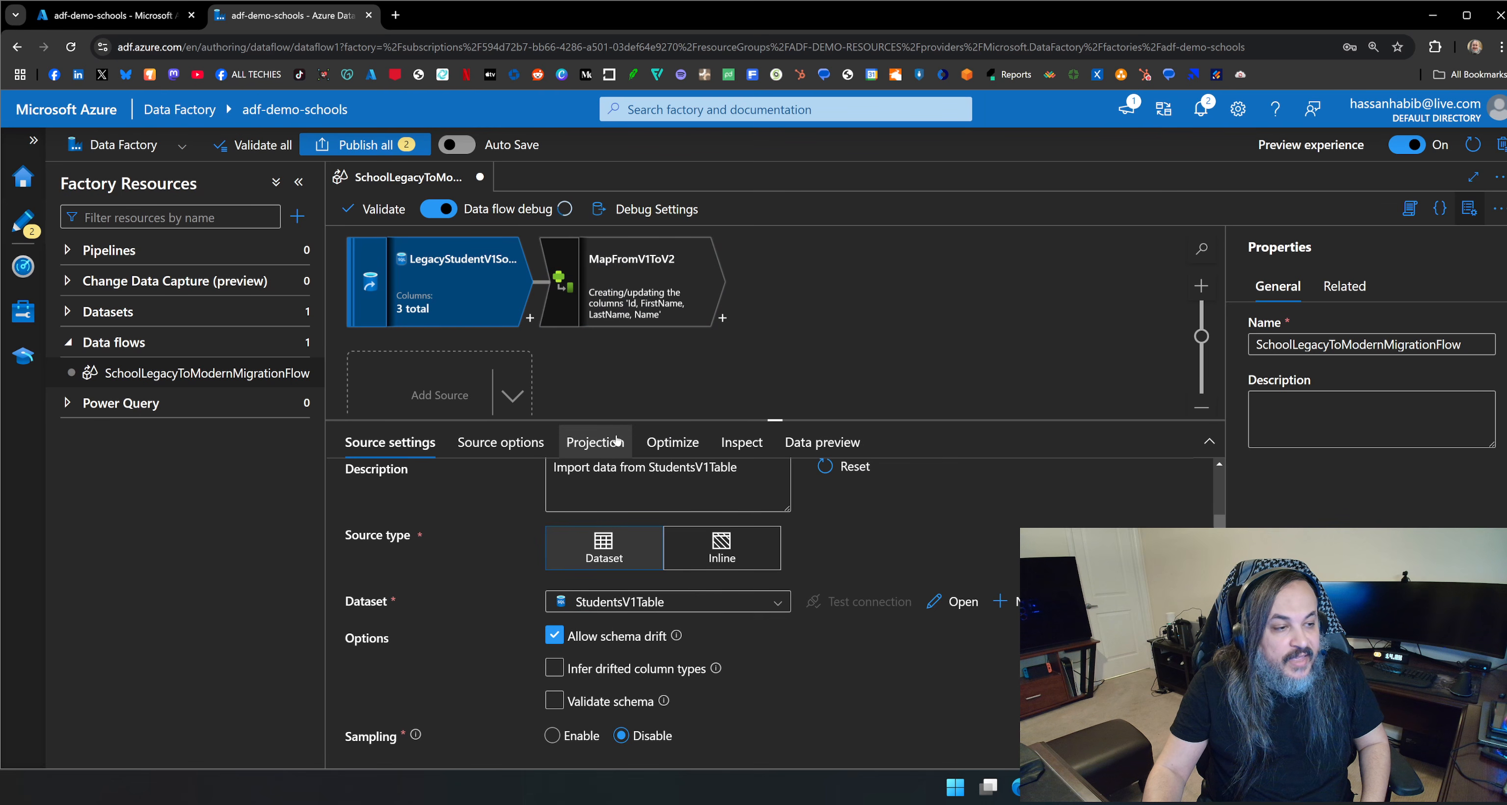
left_click_drag(600, 419, 600, 290)
left_click(602, 272)
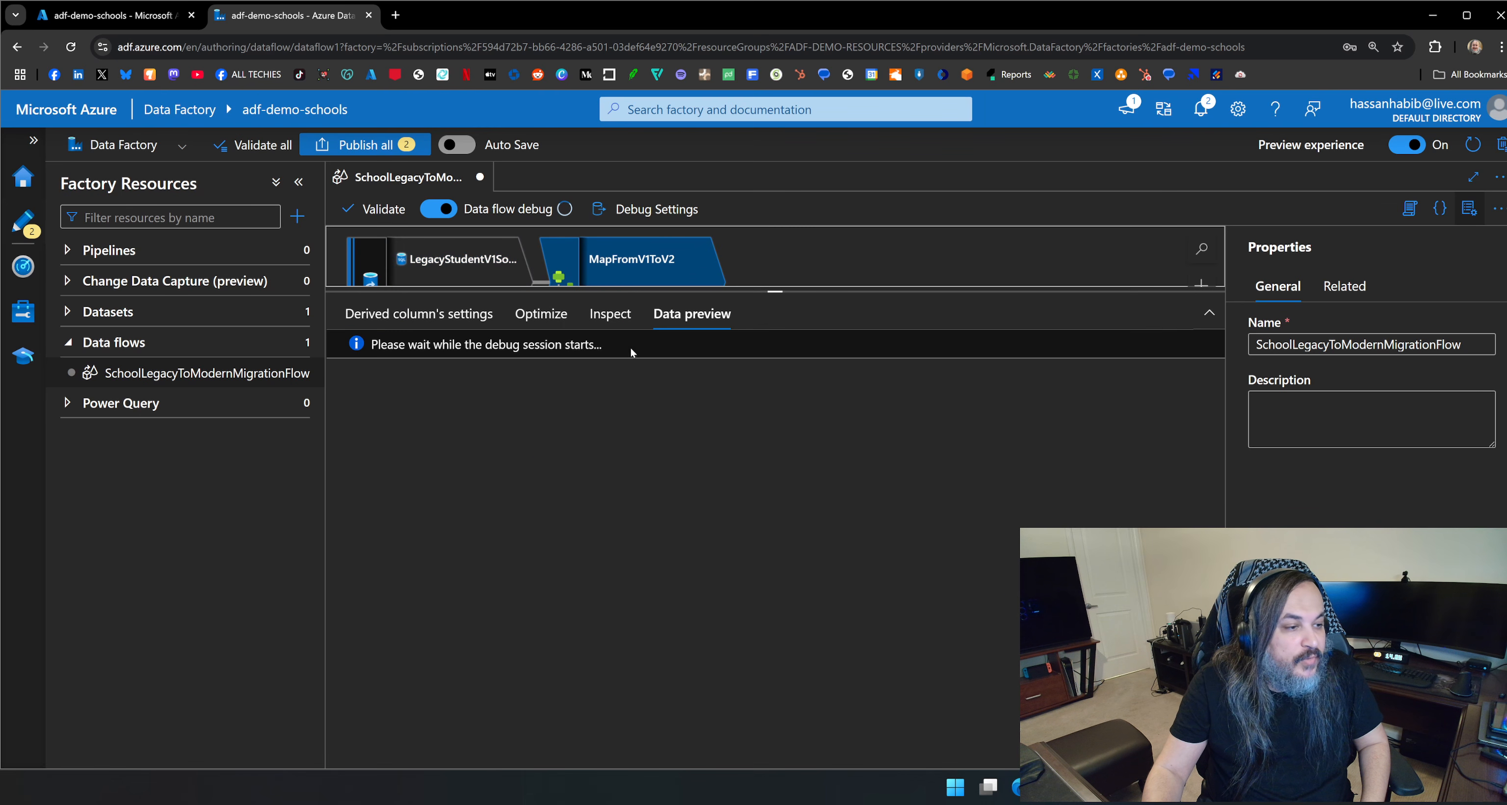
left_click(544, 313)
left_click_drag(775, 290, 748, 542)
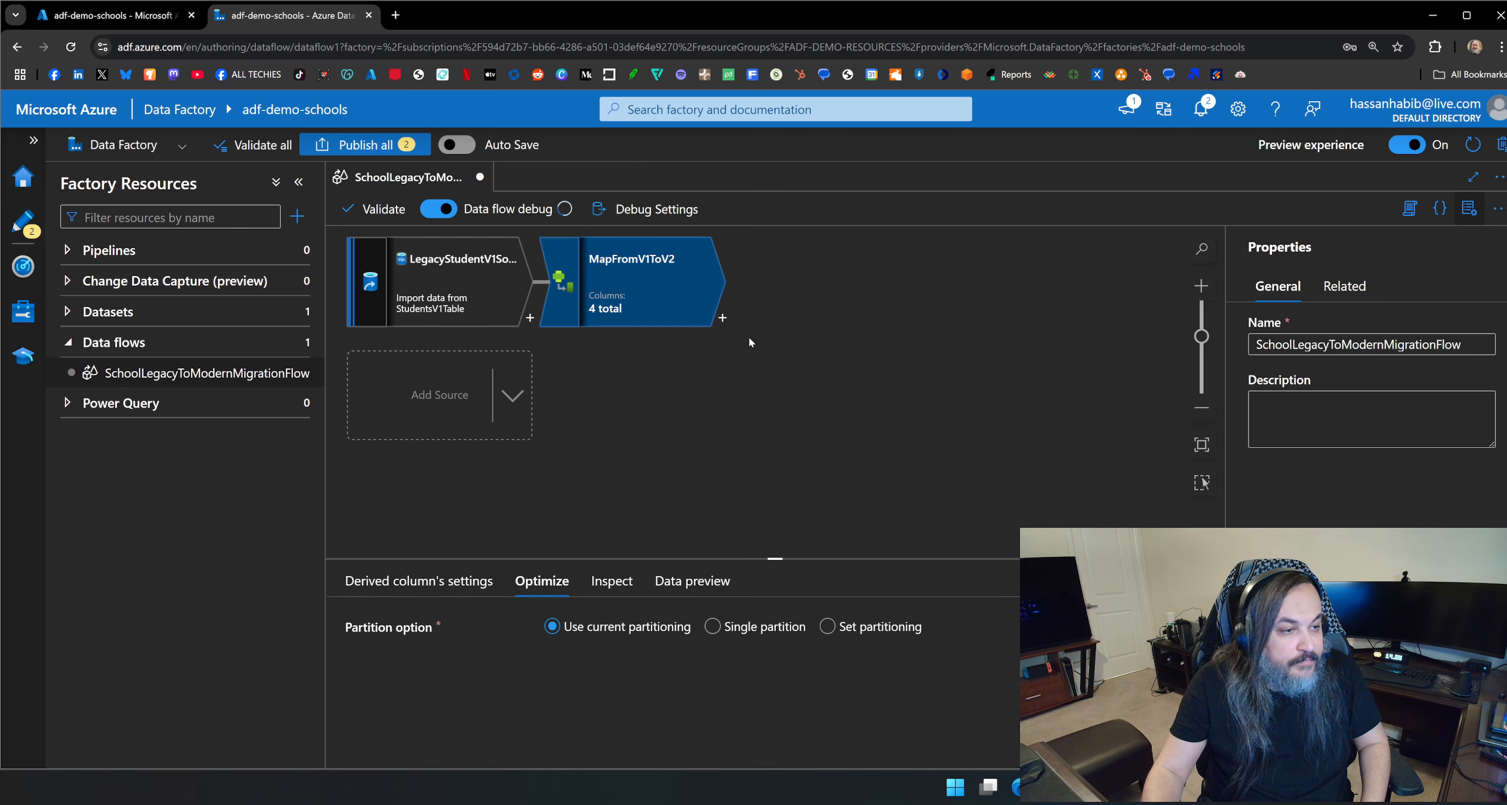
left_click(711, 579)
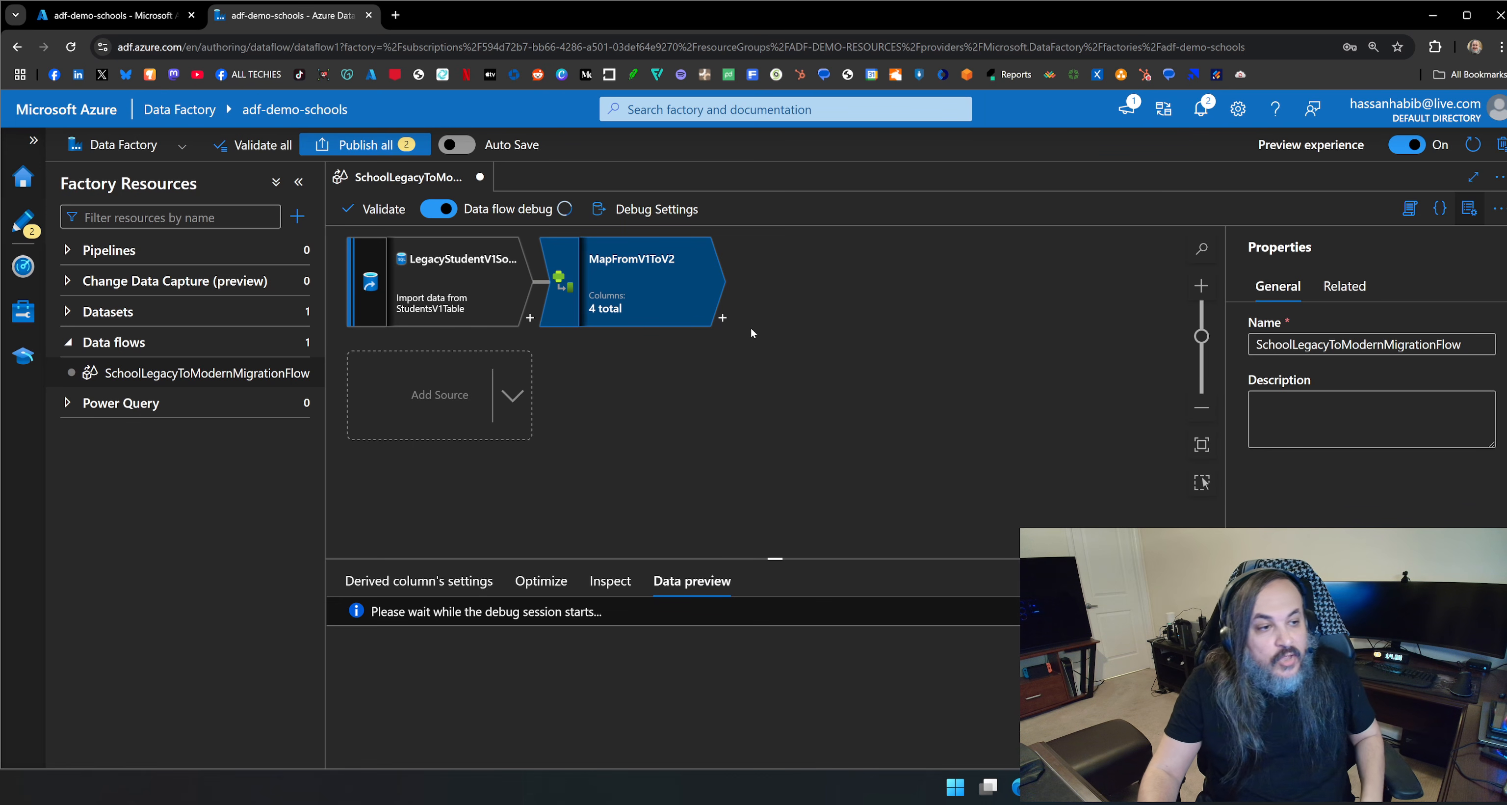
Add a Sink after the MapFromV1ToV2 transformation.
left_click(723, 319)
scroll(830, 533, "down", 10)
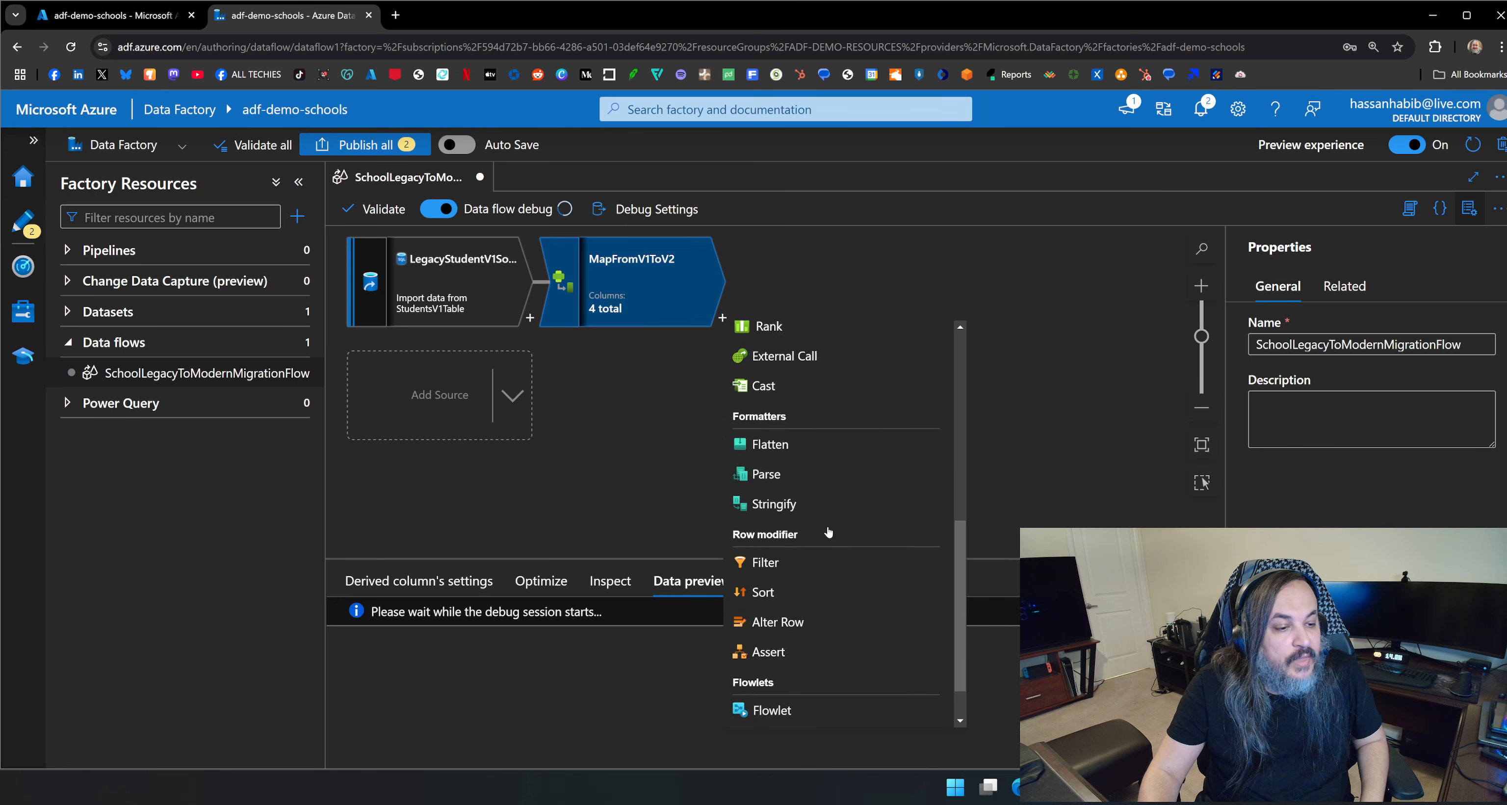
left_click(818, 712)
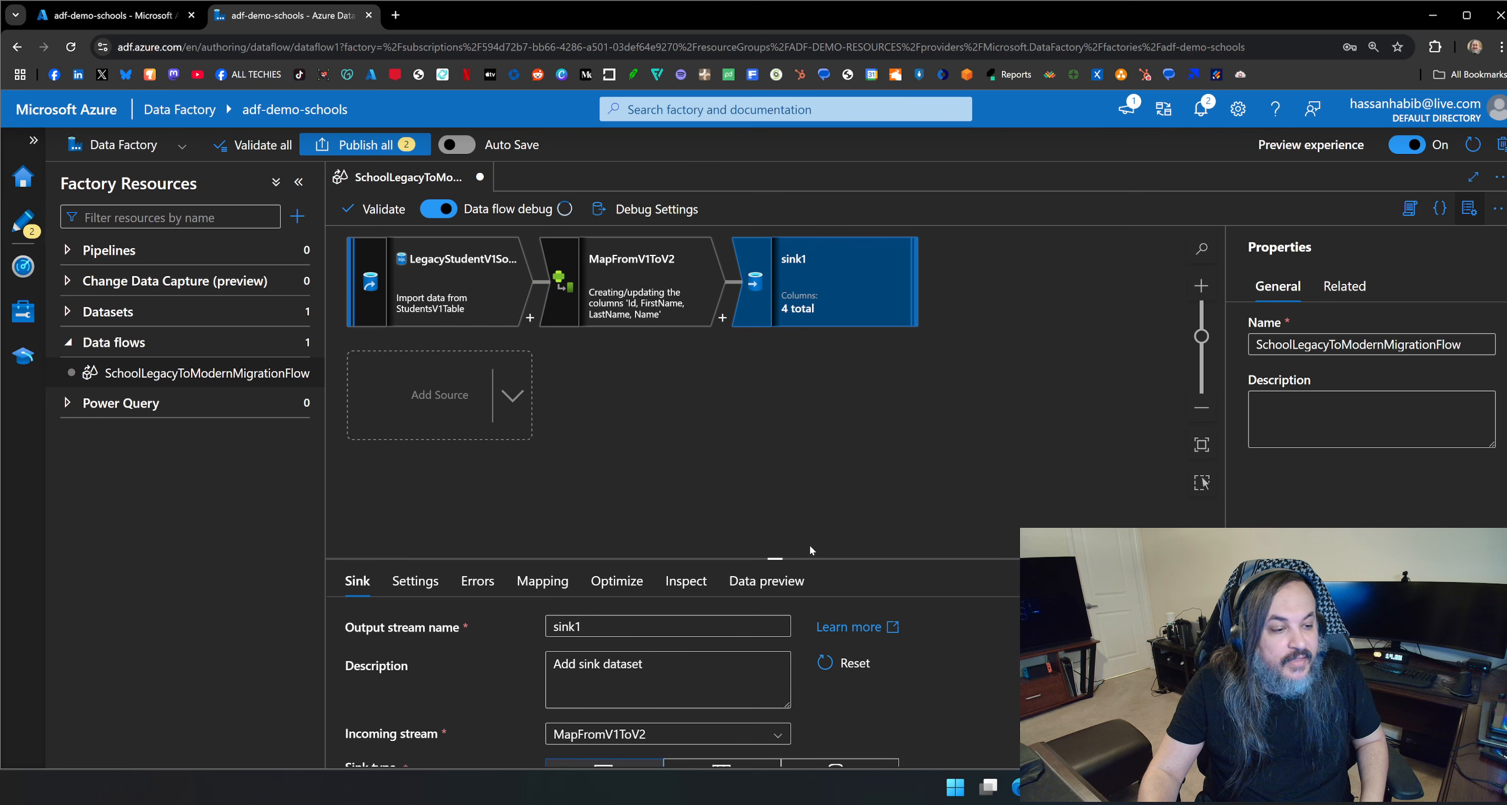
Rename the sink's output stream to ModernStudentV2Destination.
left_click_drag(808, 560, 807, 353)
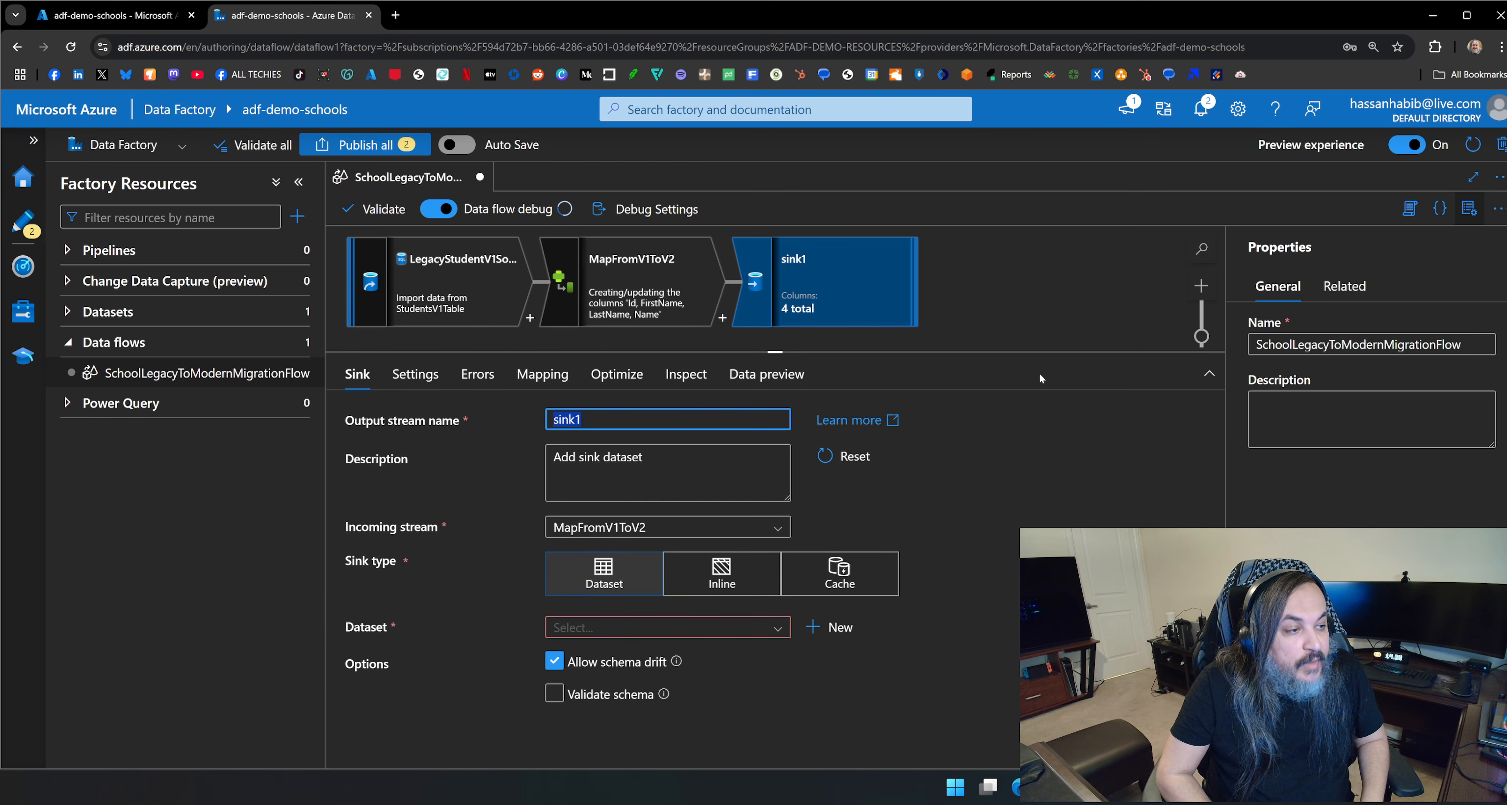
type("udent")
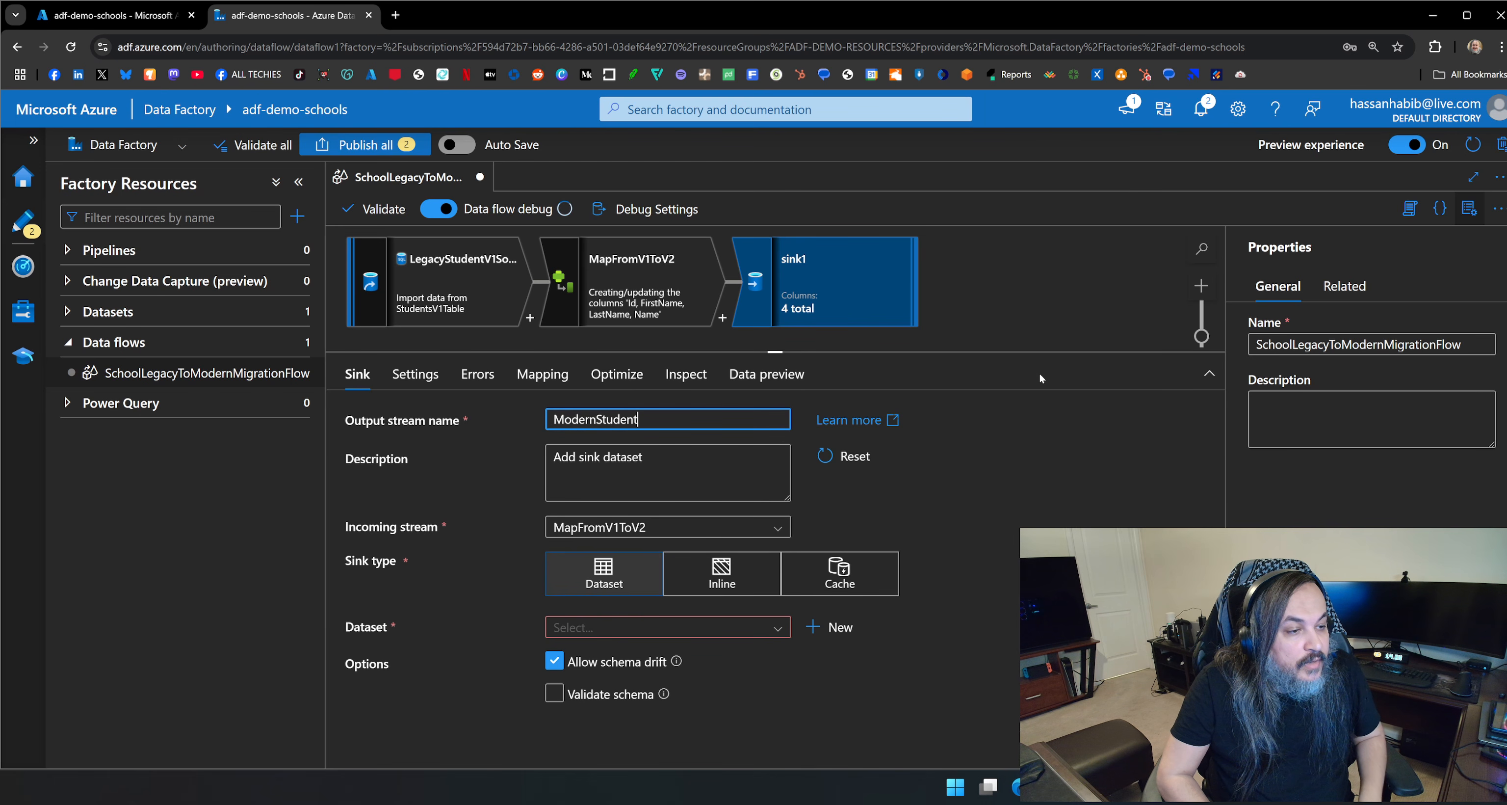
type("V2Sin")
type("Destination")
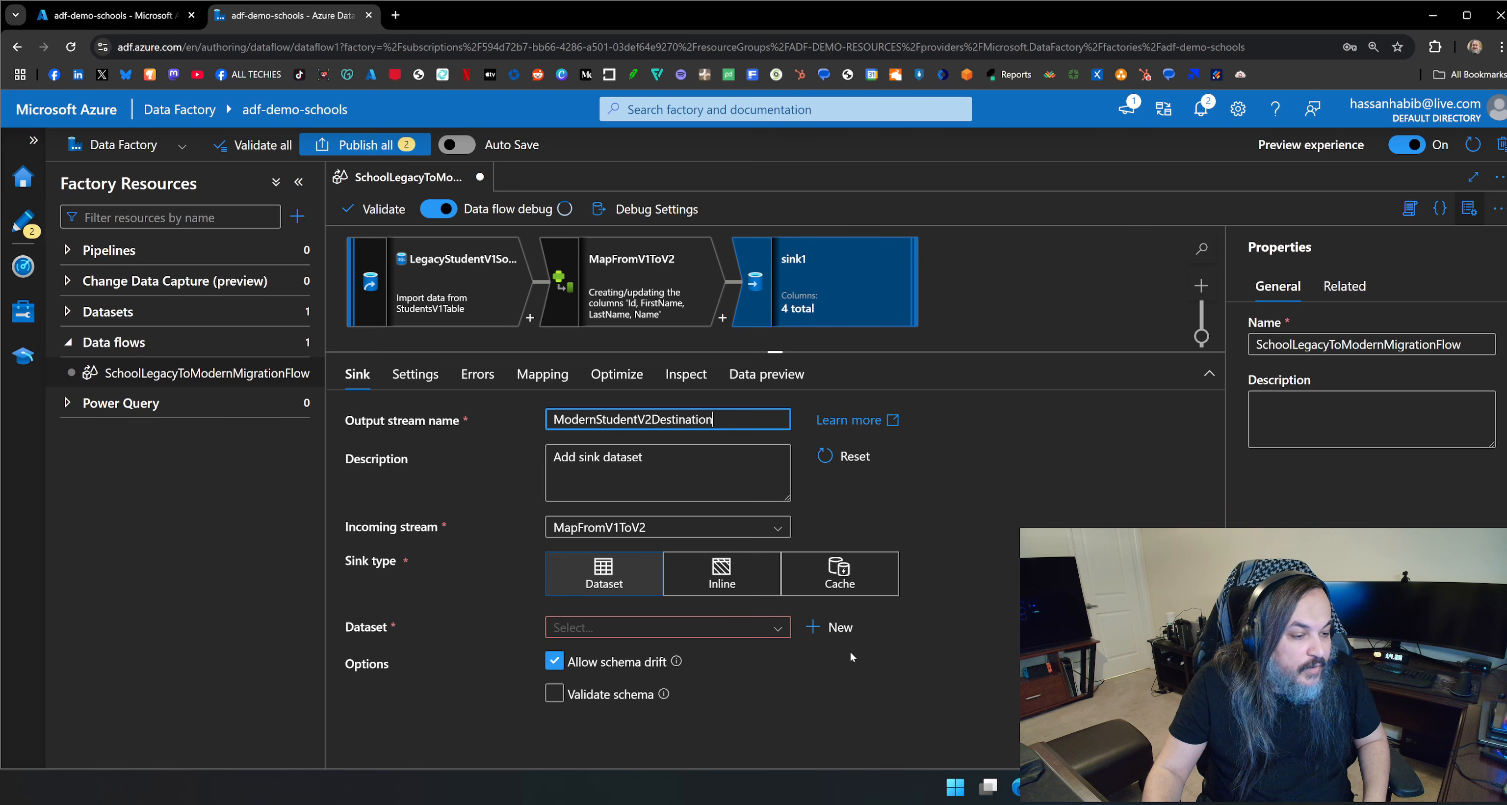
Start a new dataset for the ModernStudentV2Destination sink, using Azure SQL Database as the data store.
left_click(830, 627)
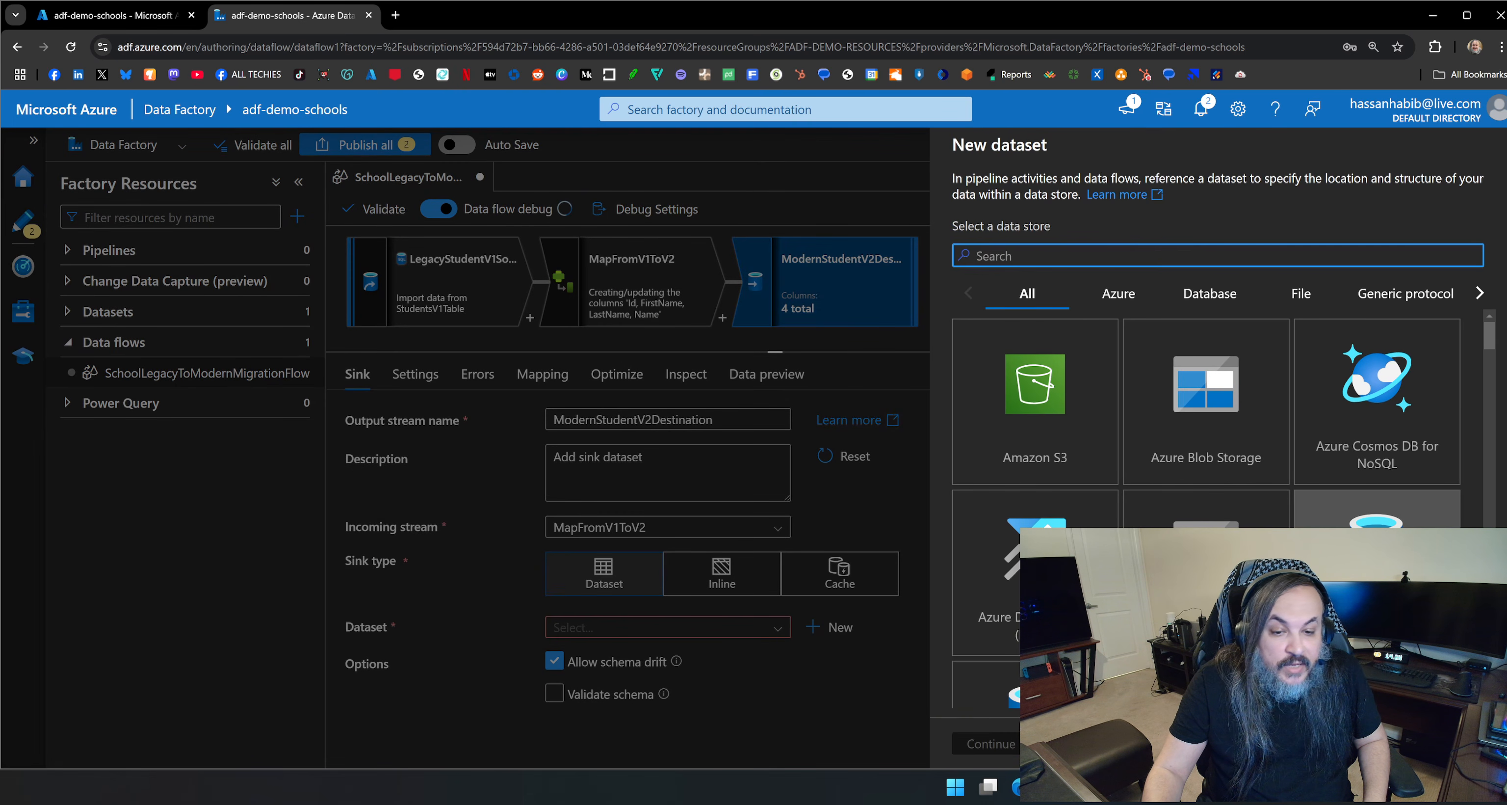
scroll(1331, 543, "down", 2)
left_click(1220, 570)
left_click(994, 750)
Start a new linked service for the dataset and name it SchoolModernDatabase.
left_click(1090, 259)
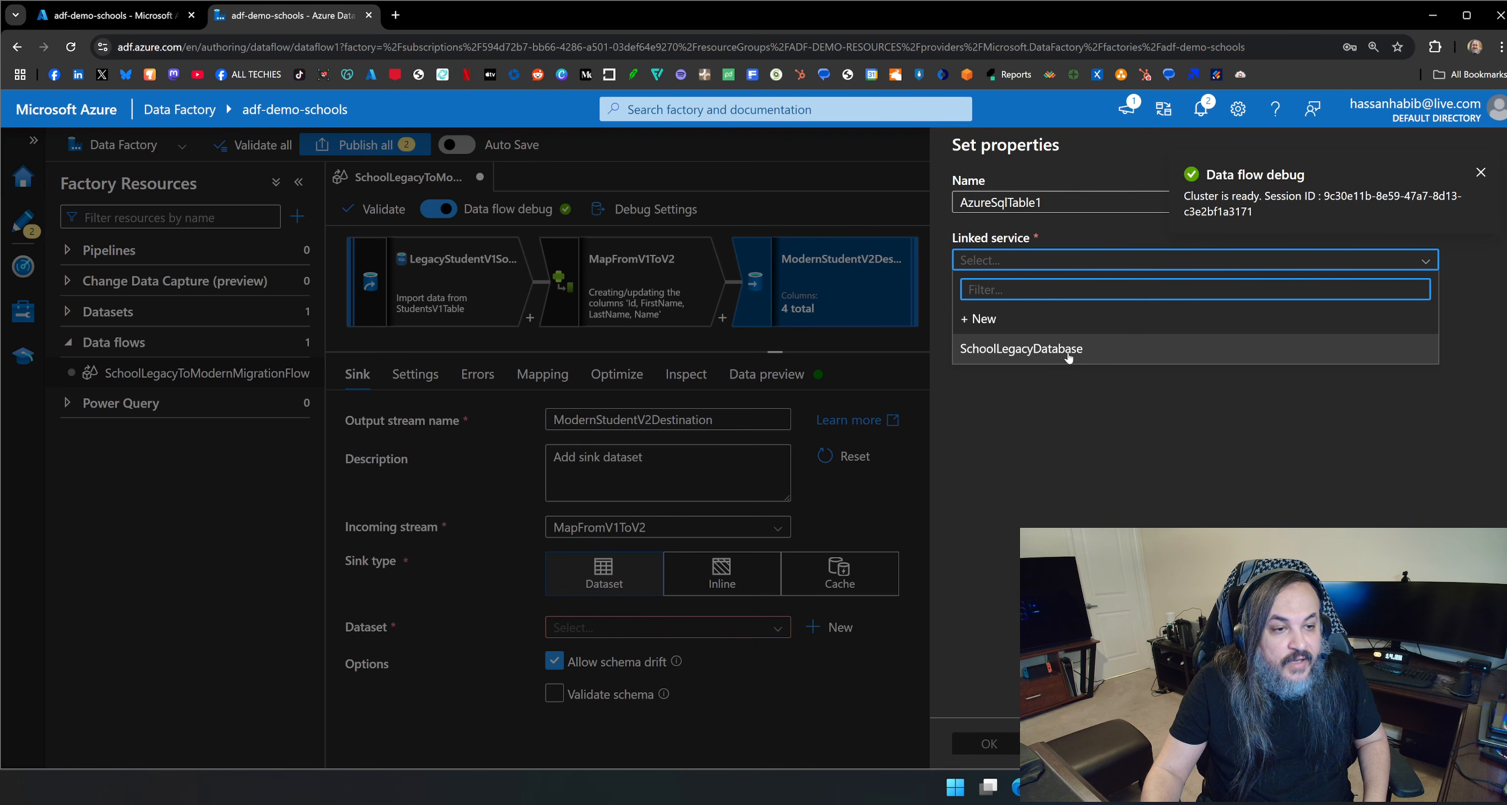
left_click(1062, 326)
key("ctrl+a")
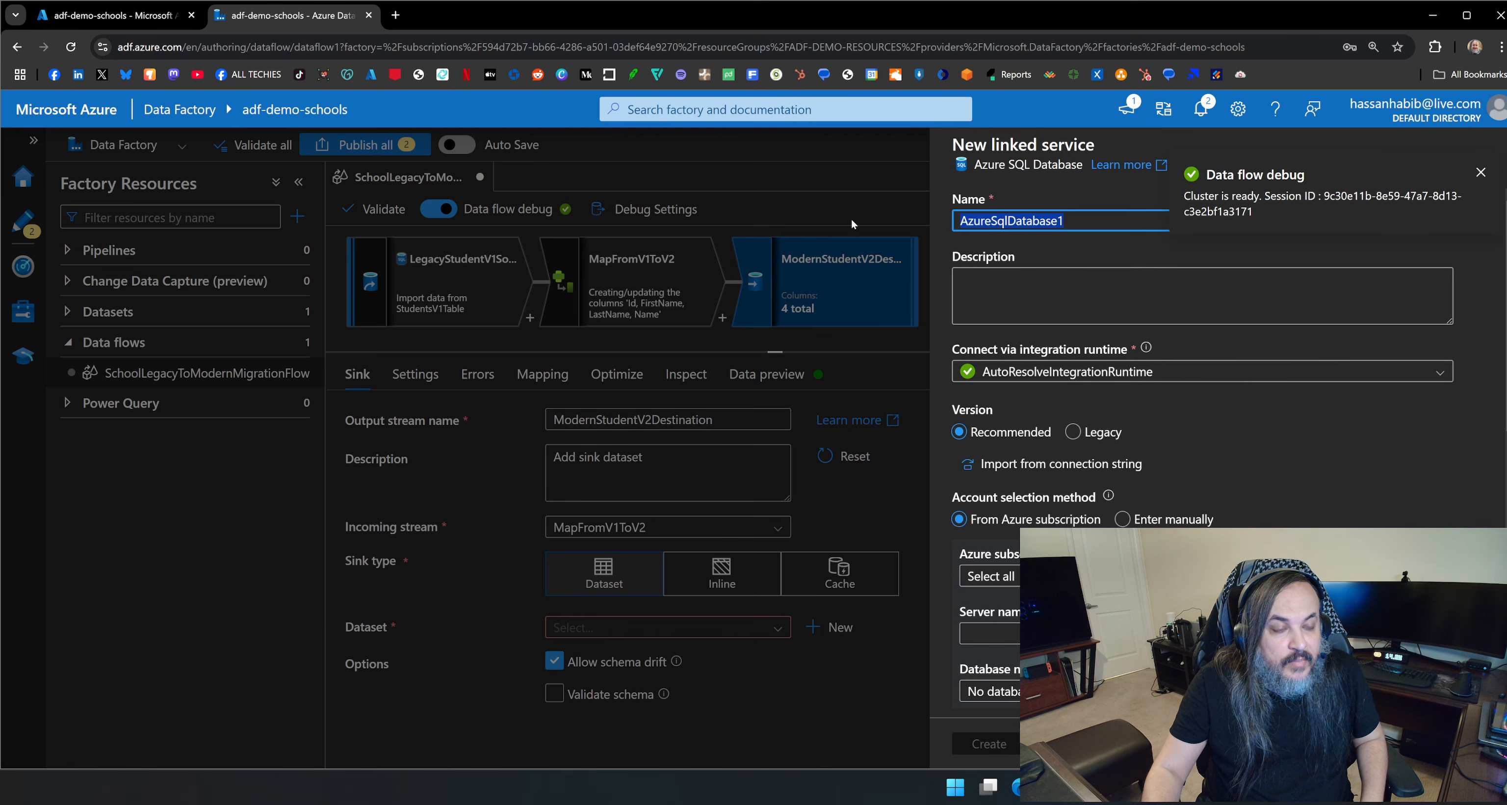
type("SchoolModern")
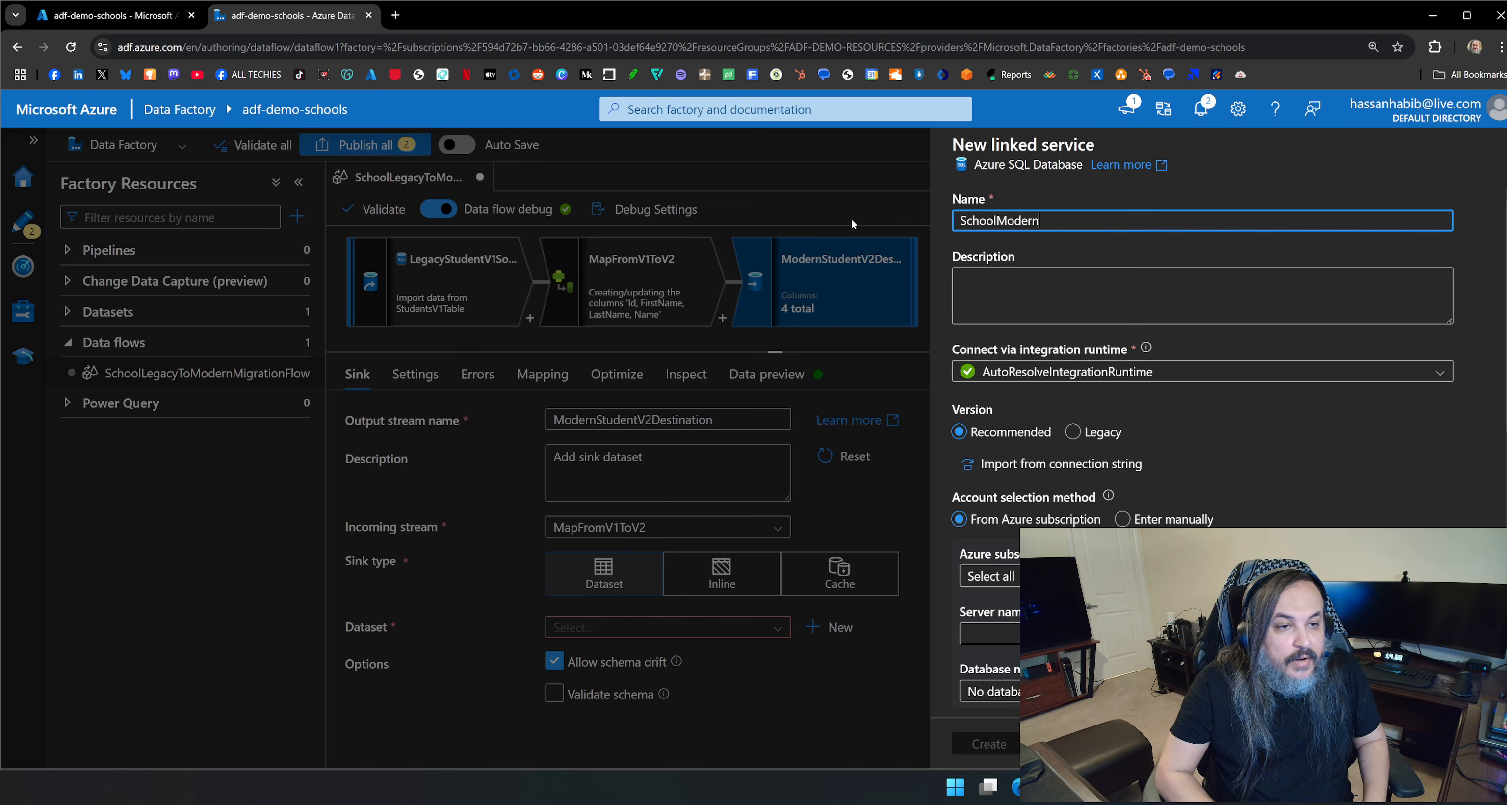
type("Database")
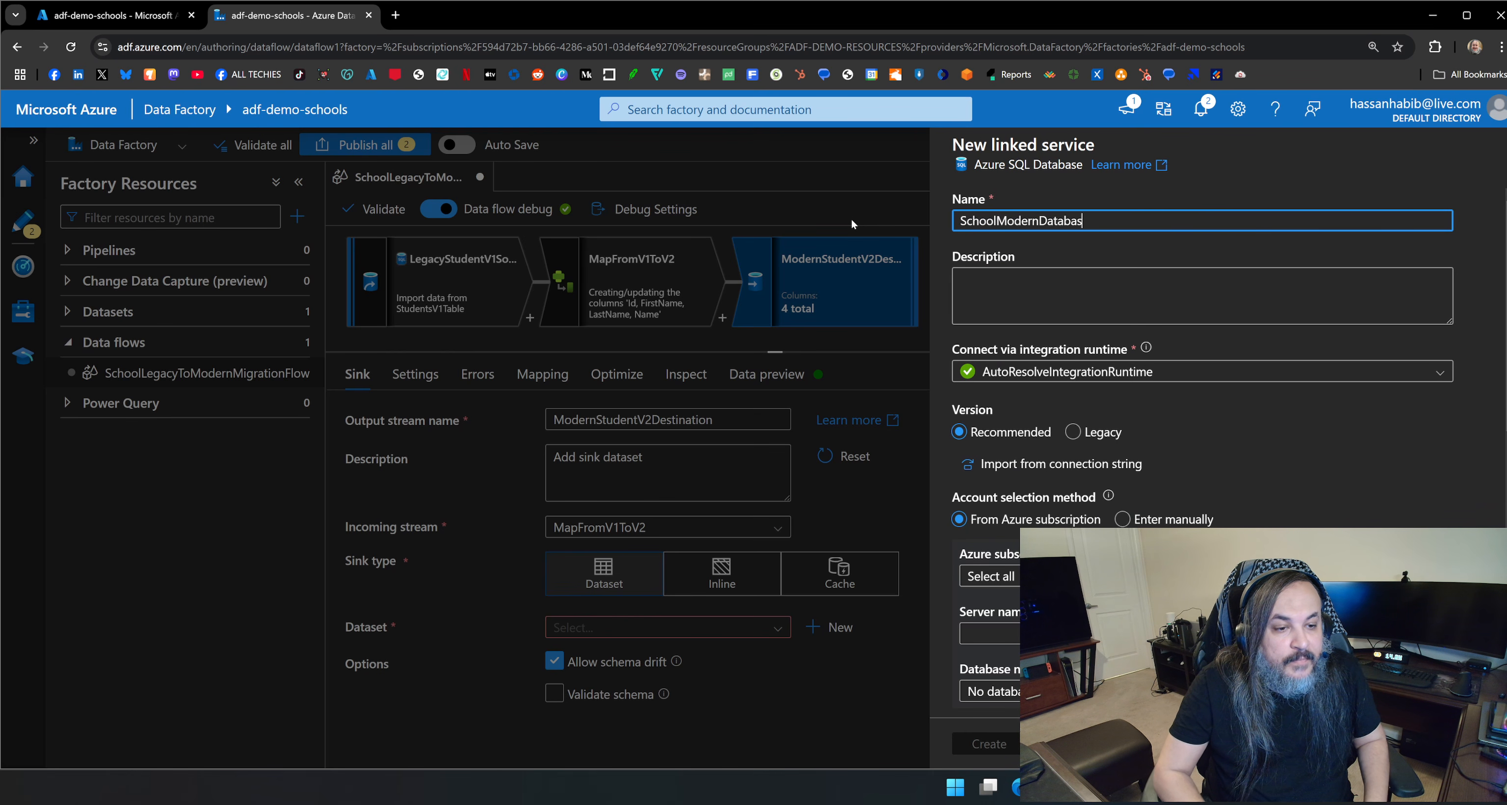
Set the linked service to the Pay-As-You-Go subscription, server adf-demo-school-modern-db-server and database adf-demo-school-modern-db.
scroll(1222, 464, "down", 5)
left_click(1171, 280)
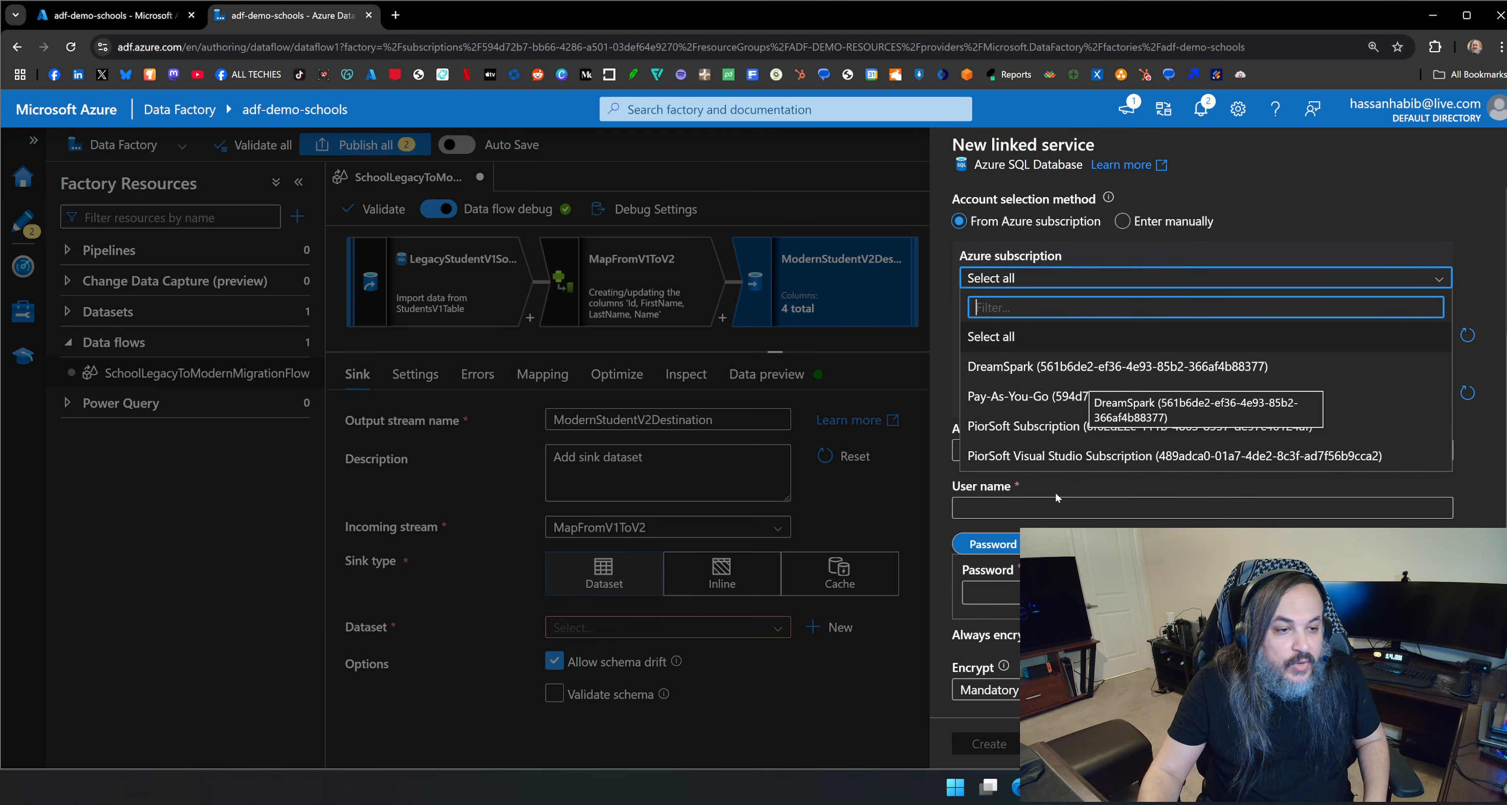
left_click(1128, 368)
left_click(1070, 283)
left_click(1090, 396)
left_click(1106, 336)
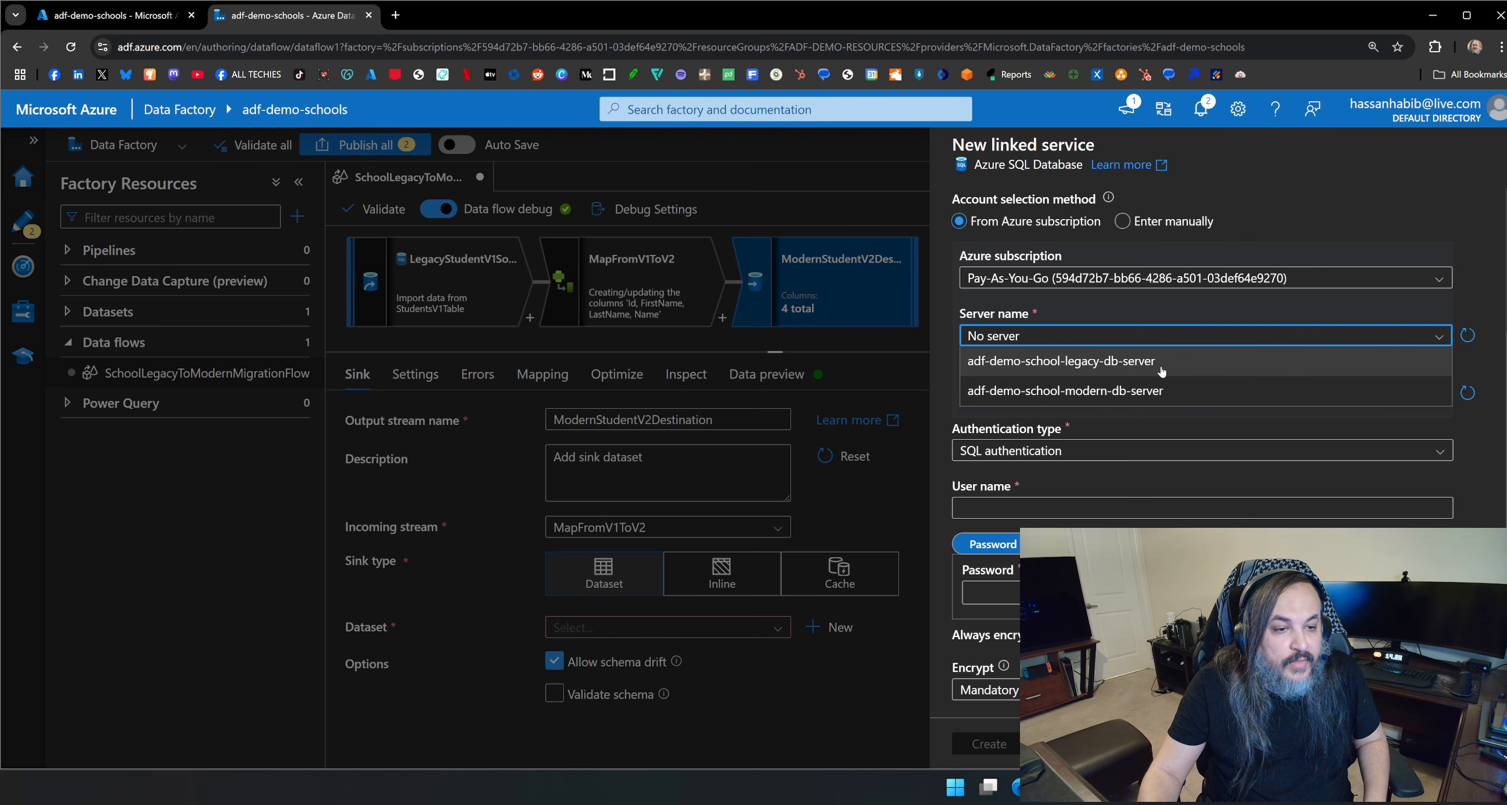
left_click(1150, 390)
left_click(1151, 394)
left_click(1136, 419)
Enter AdfAdmin as the SQL authentication user name, fill in the account password, and create the linked service.
scroll(1173, 485, "down", 3)
left_click(1173, 358)
type("AdfAdmin")
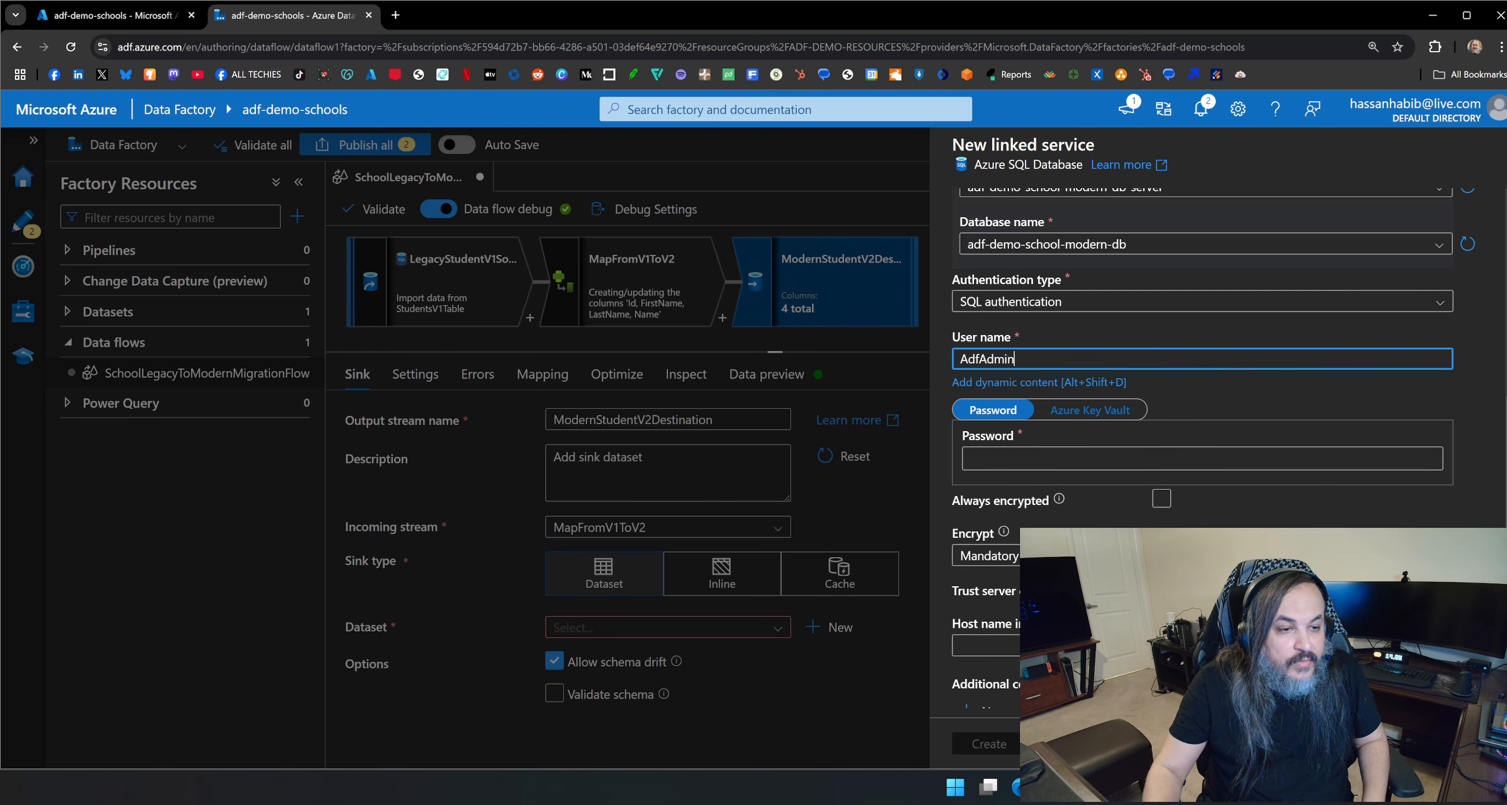
scroll(1147, 309, "down", 3)
left_click(1146, 309)
type("••")
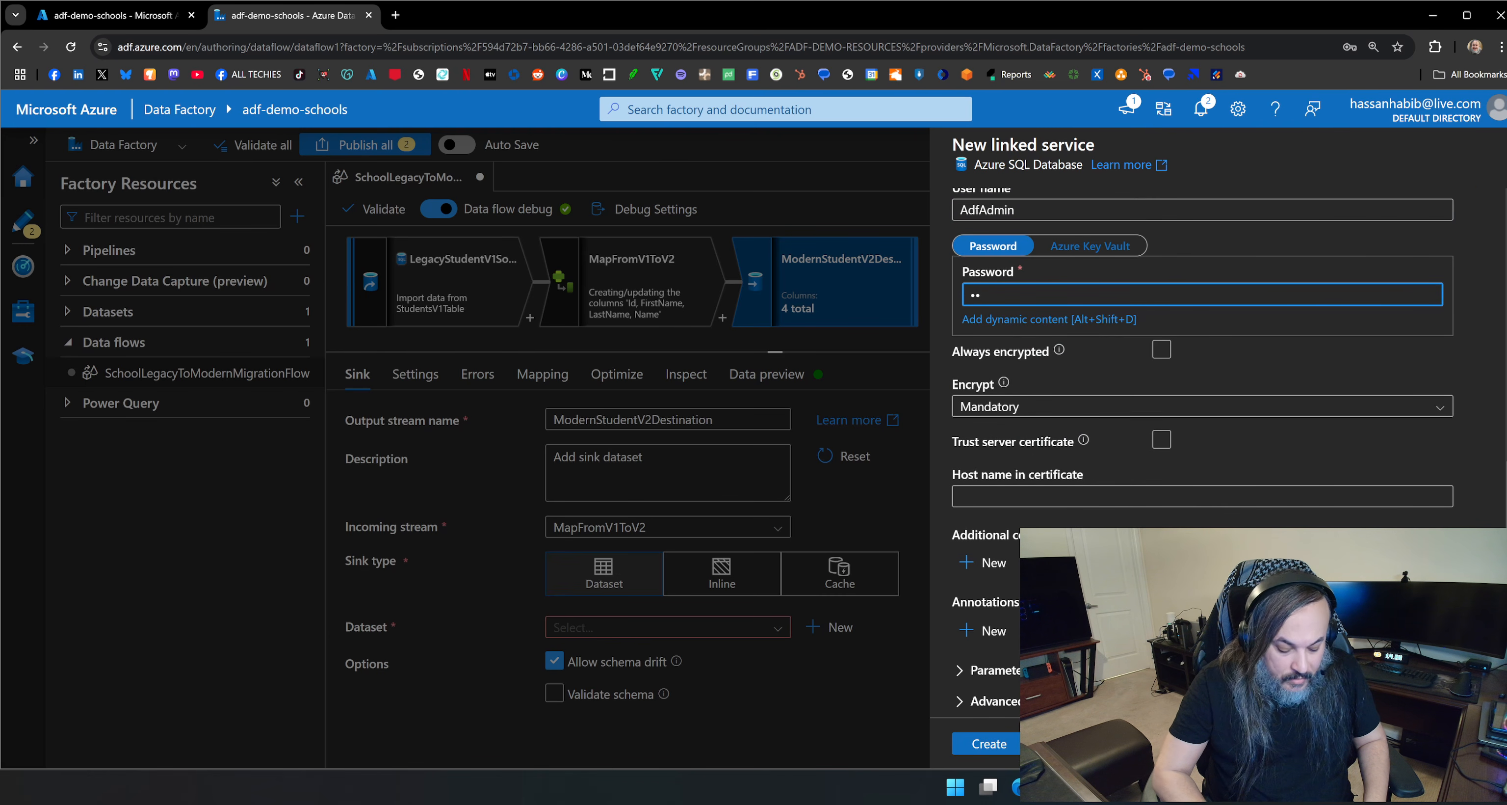
key("BackSpace")
key("BackSpace")
type("••")
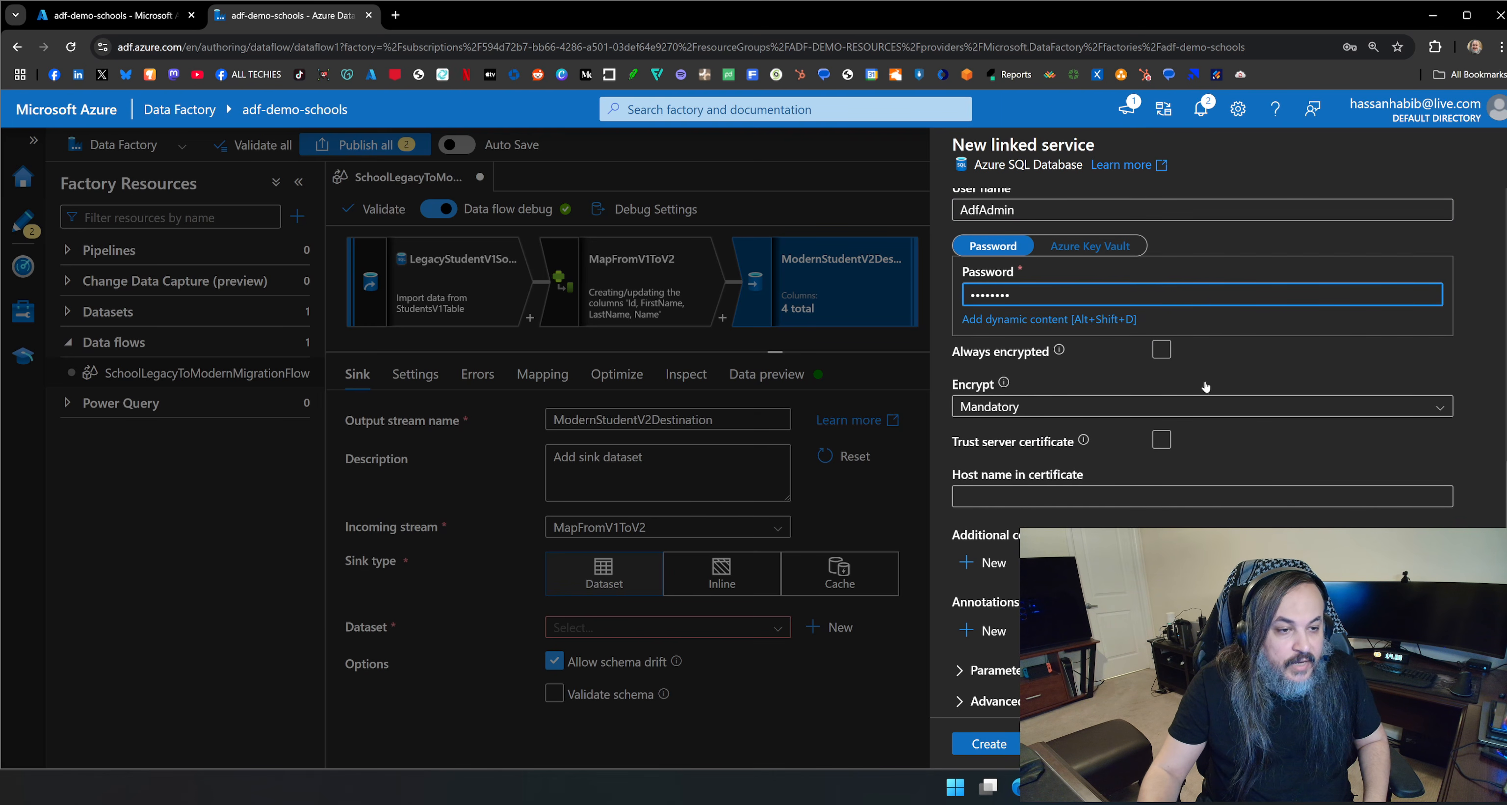
scroll(1205, 385, "down", 1)
left_click(989, 744)
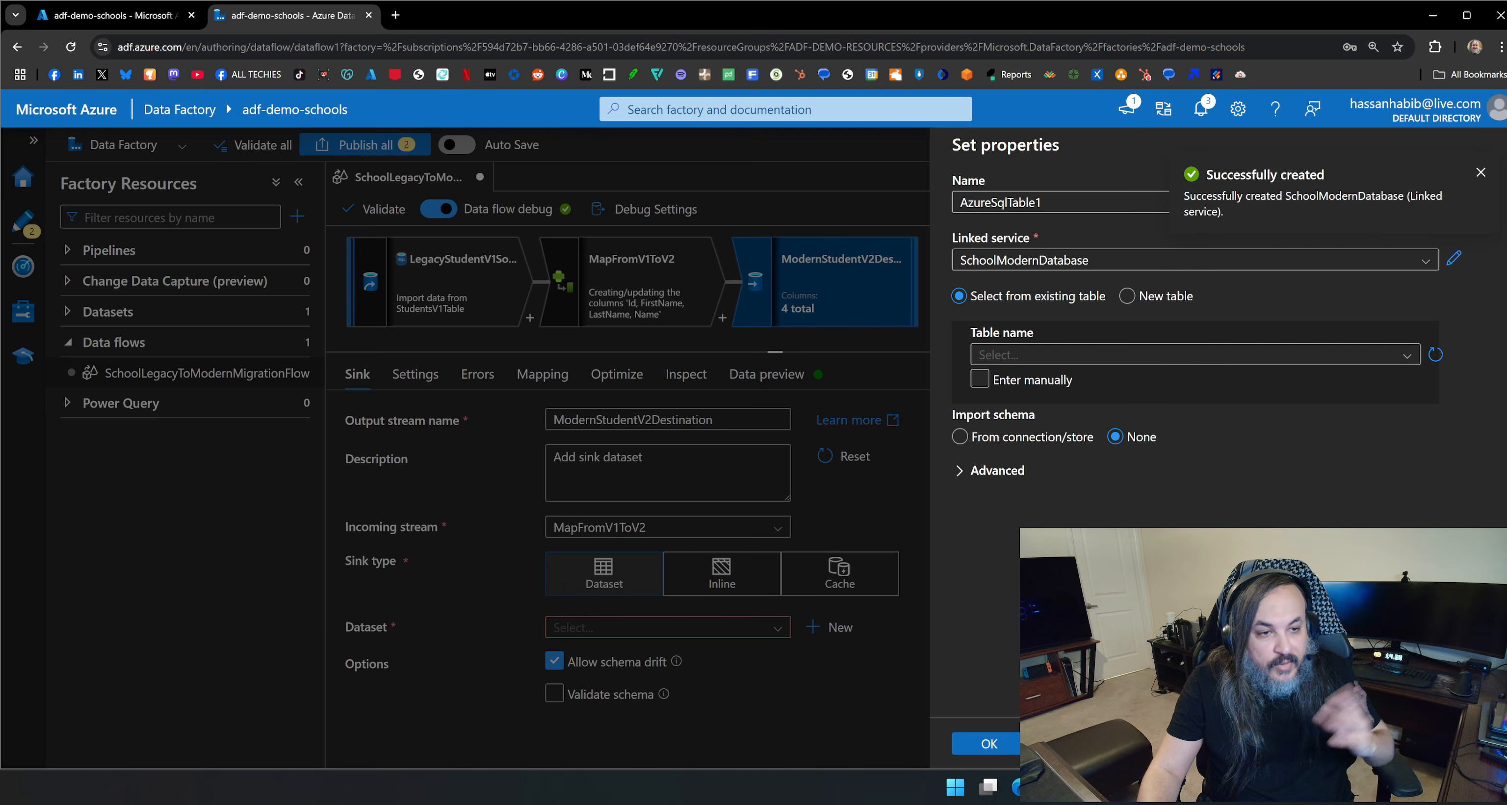
Choose the dbo.StudentsV2 table for the sink dataset and confirm its properties.
left_click(1358, 355)
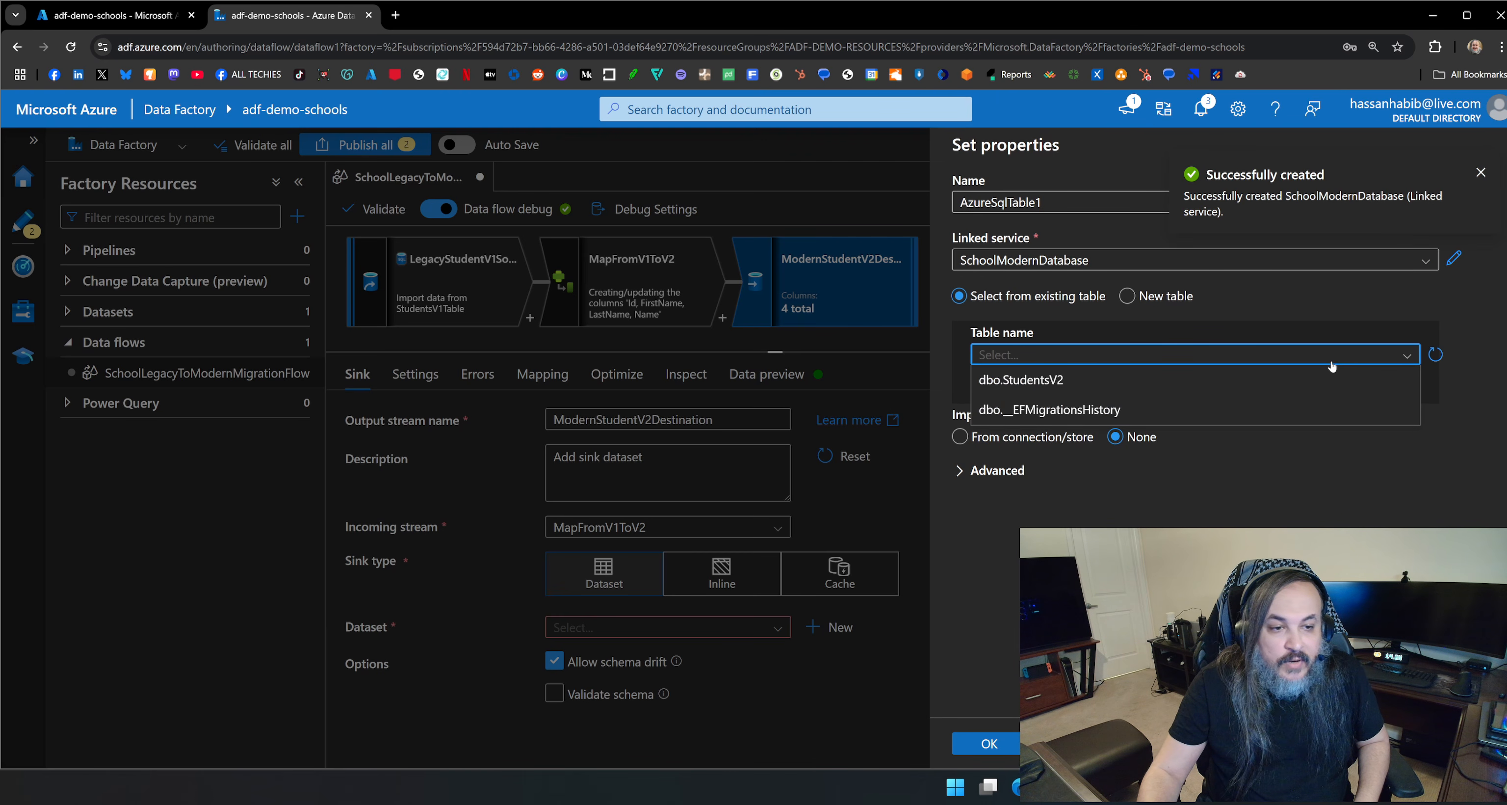
left_click(1313, 379)
left_click(991, 744)
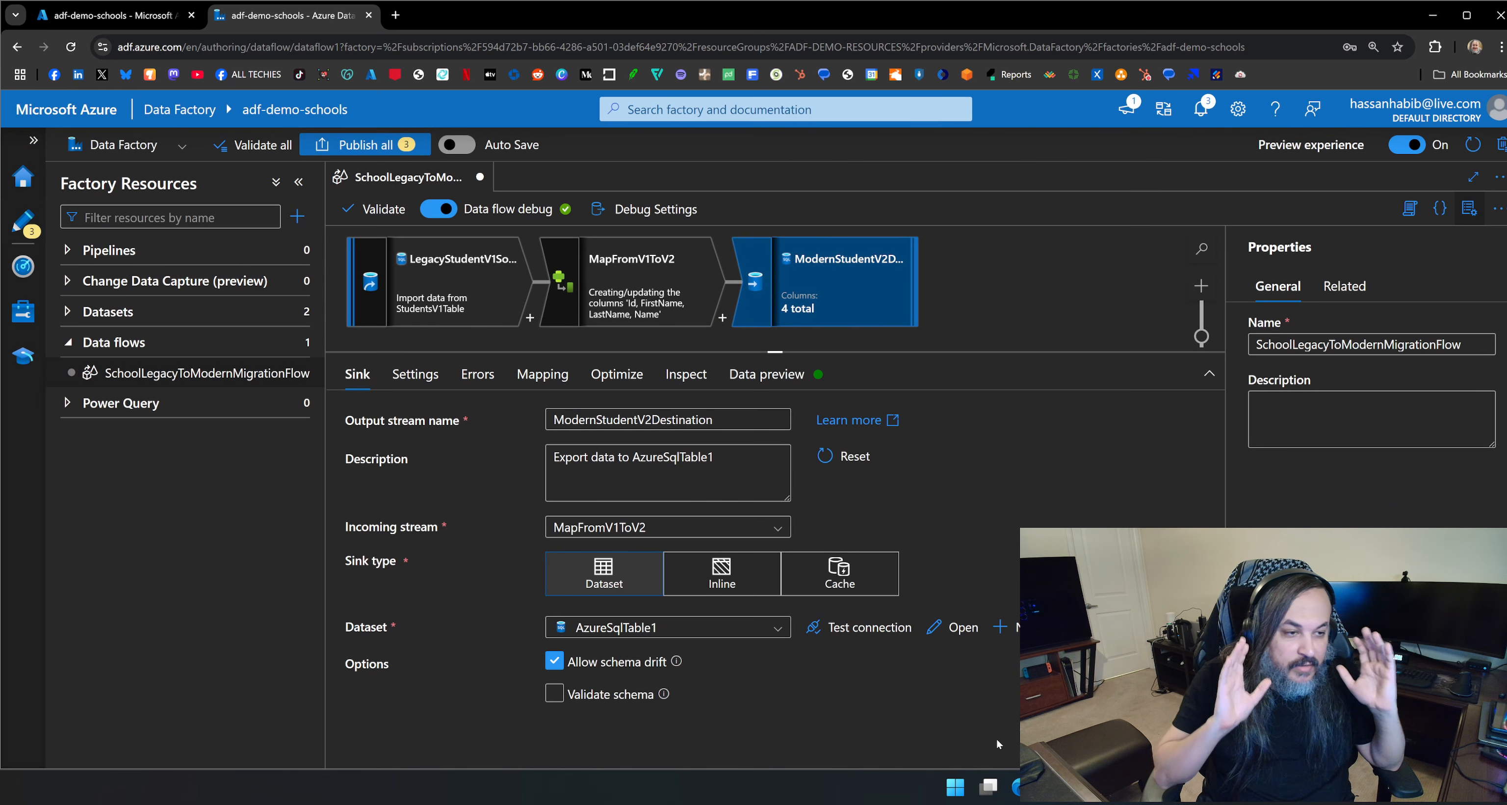
Turn off auto mapping for the sink so its columns are mapped explicitly, Id to Id and Name to Name.
left_click_drag(887, 355, 882, 403)
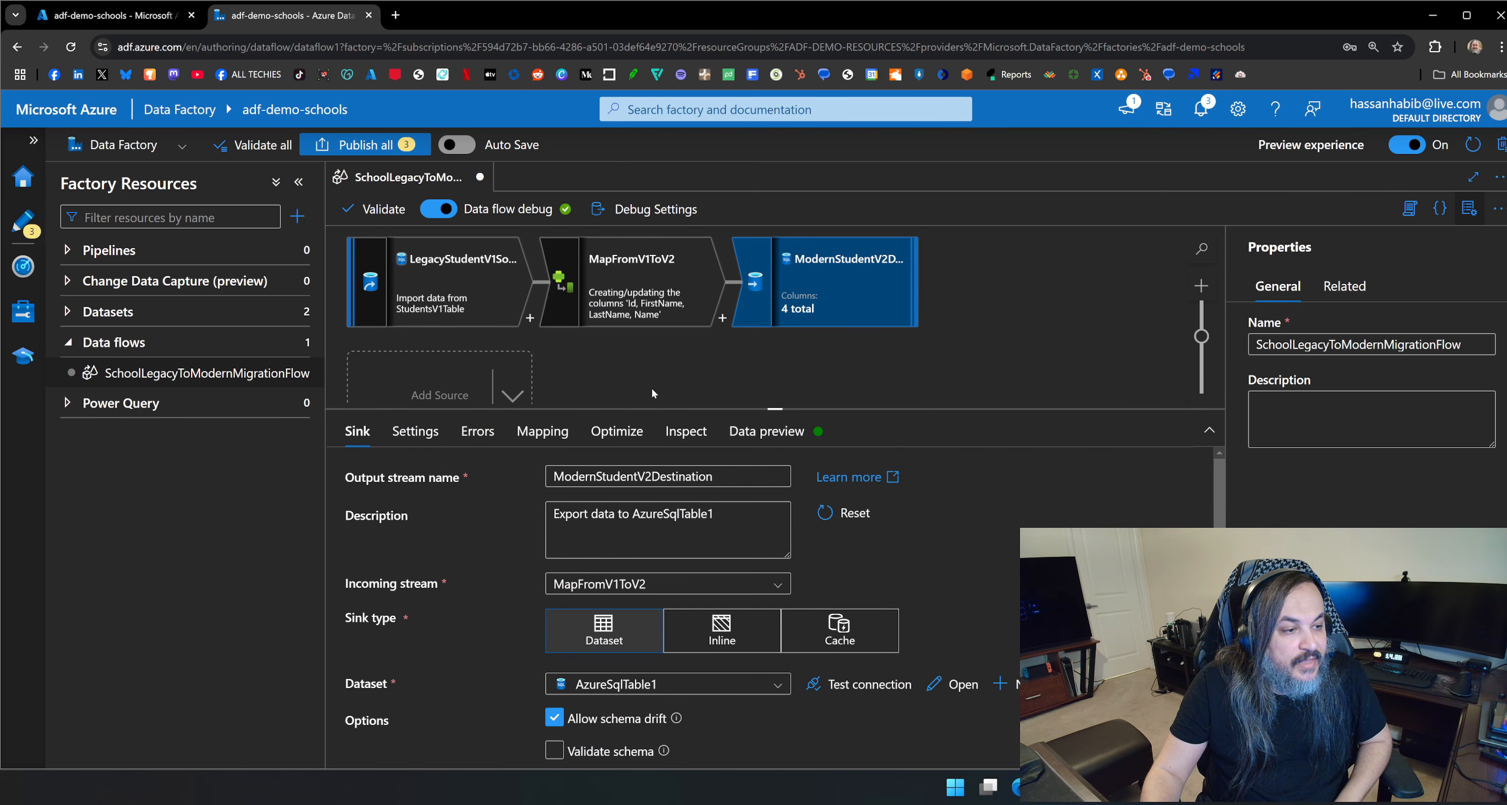
left_click(542, 431)
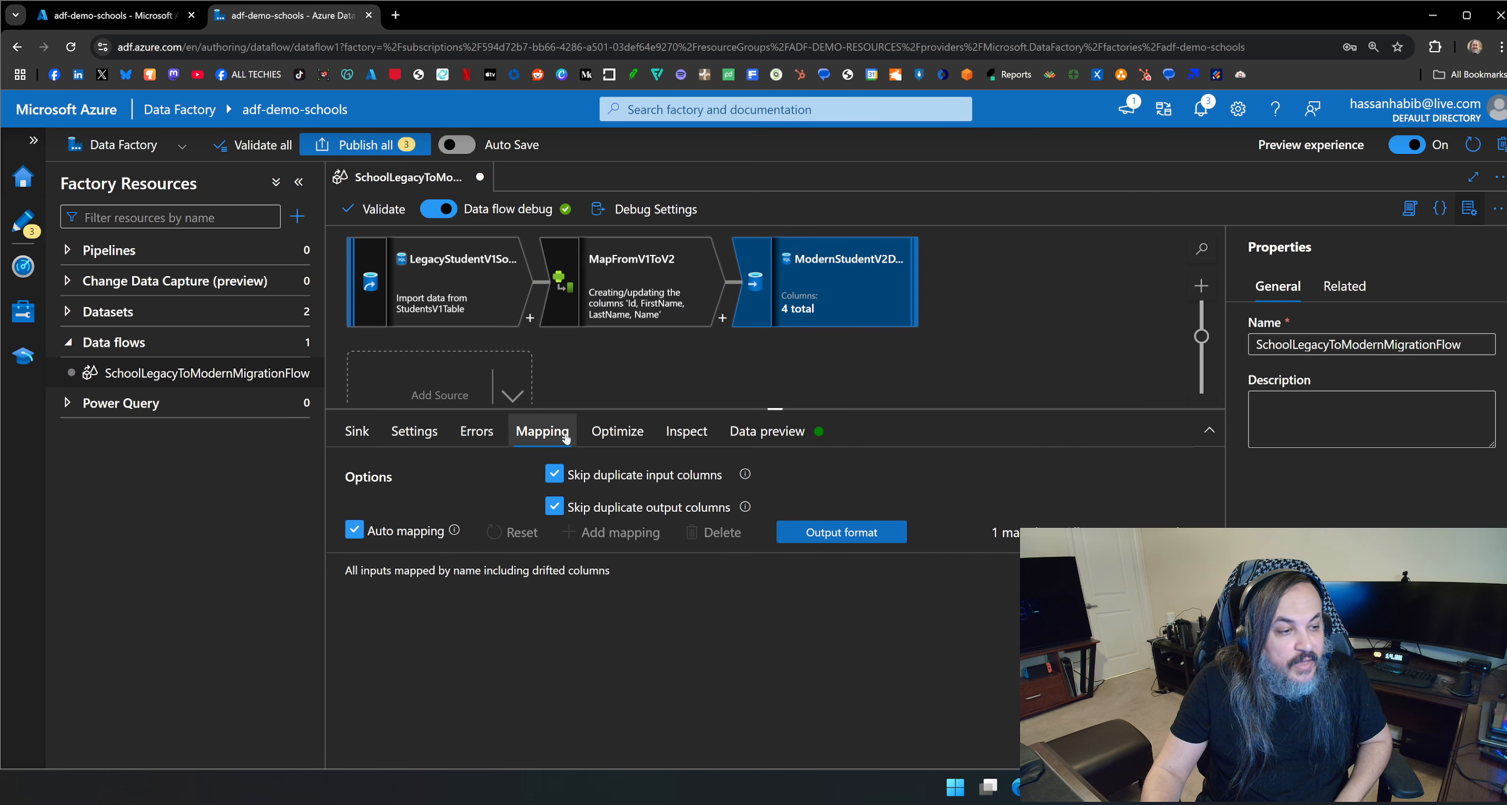
left_click_drag(678, 409, 678, 378)
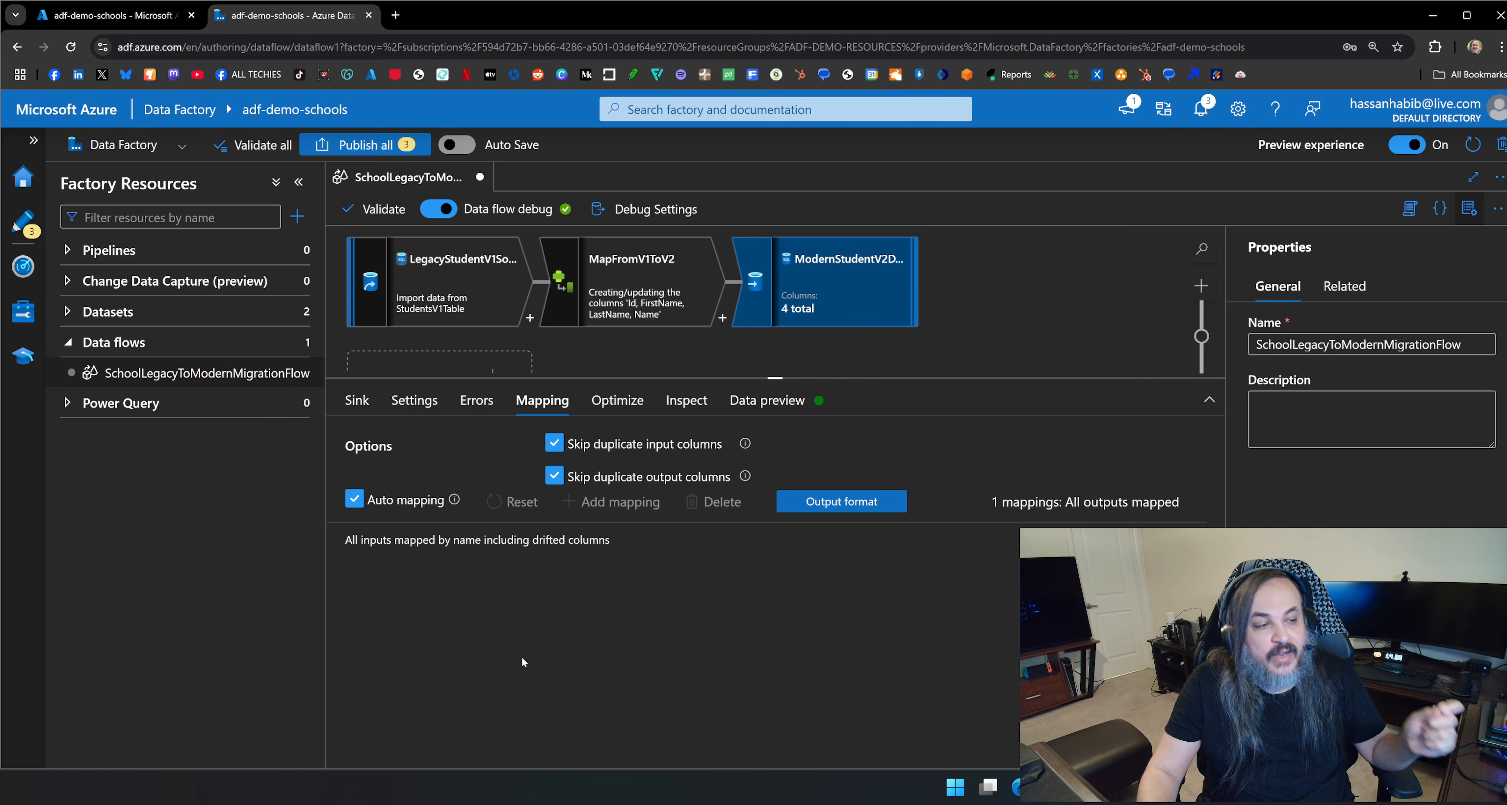
left_click(353, 503)
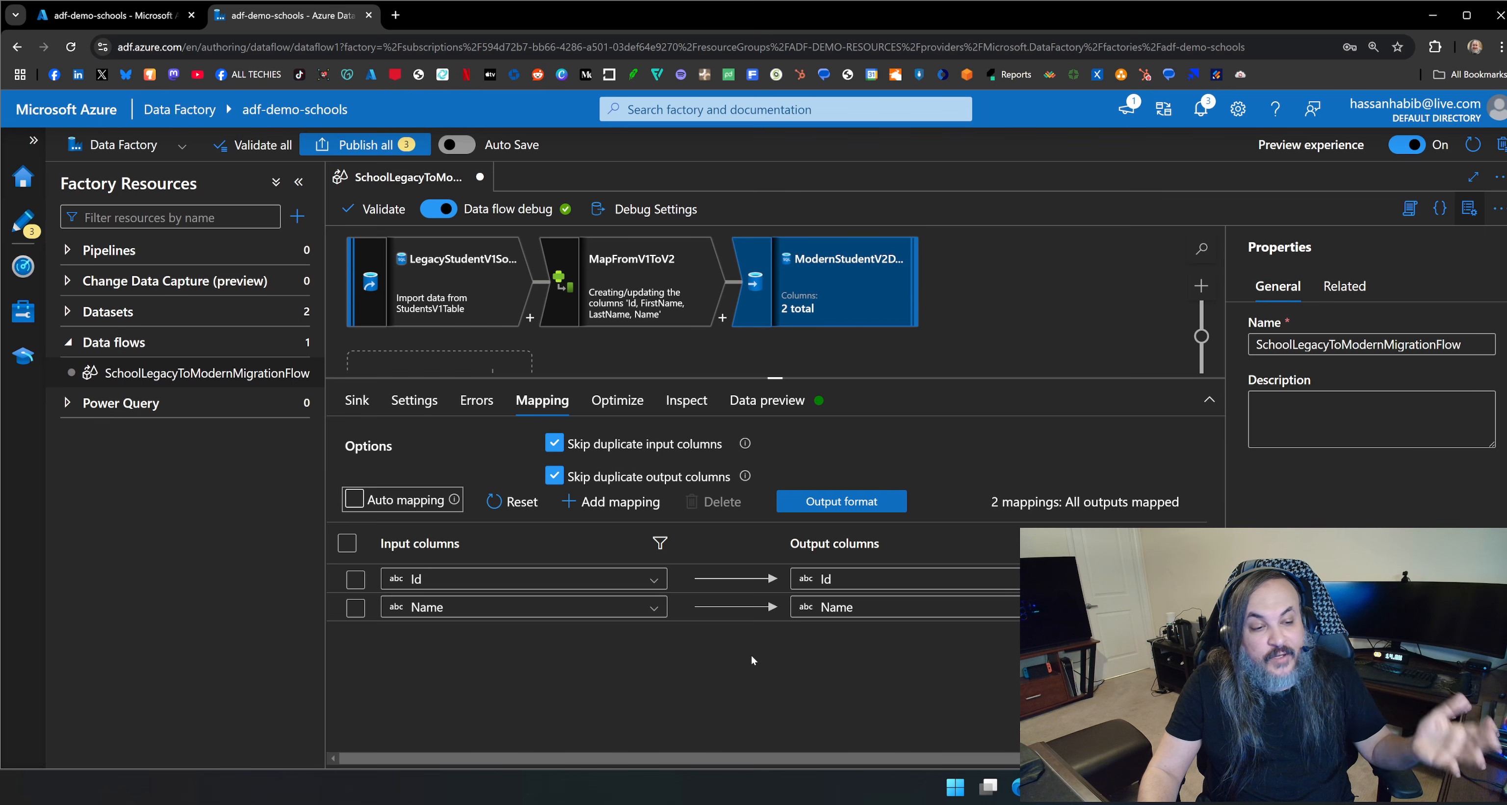
left_click(354, 499)
left_click(354, 499)
left_click(353, 499)
left_click(354, 499)
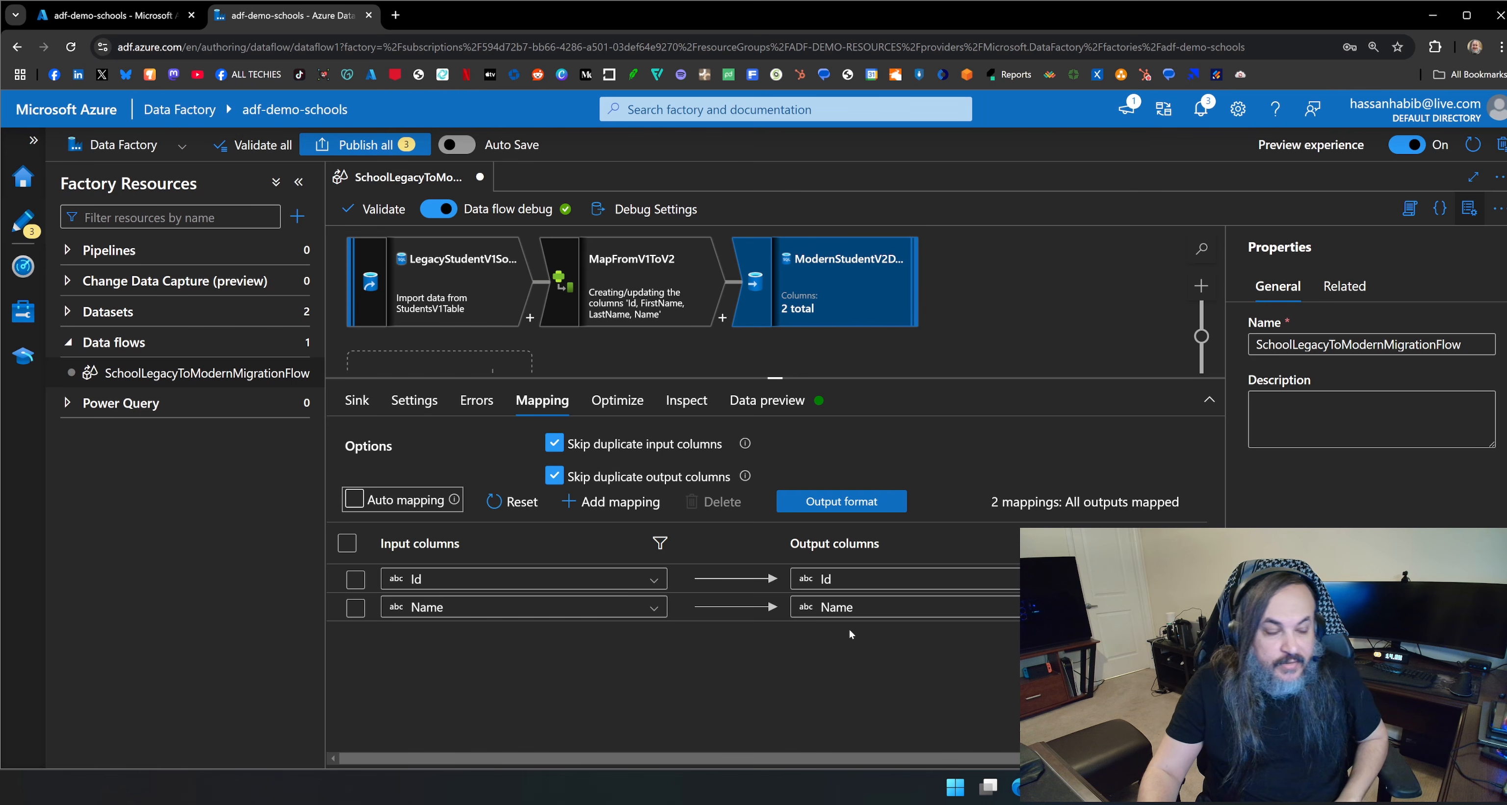
Examine the data preview of the MapFromV1ToV2 transformation.
left_click(677, 320)
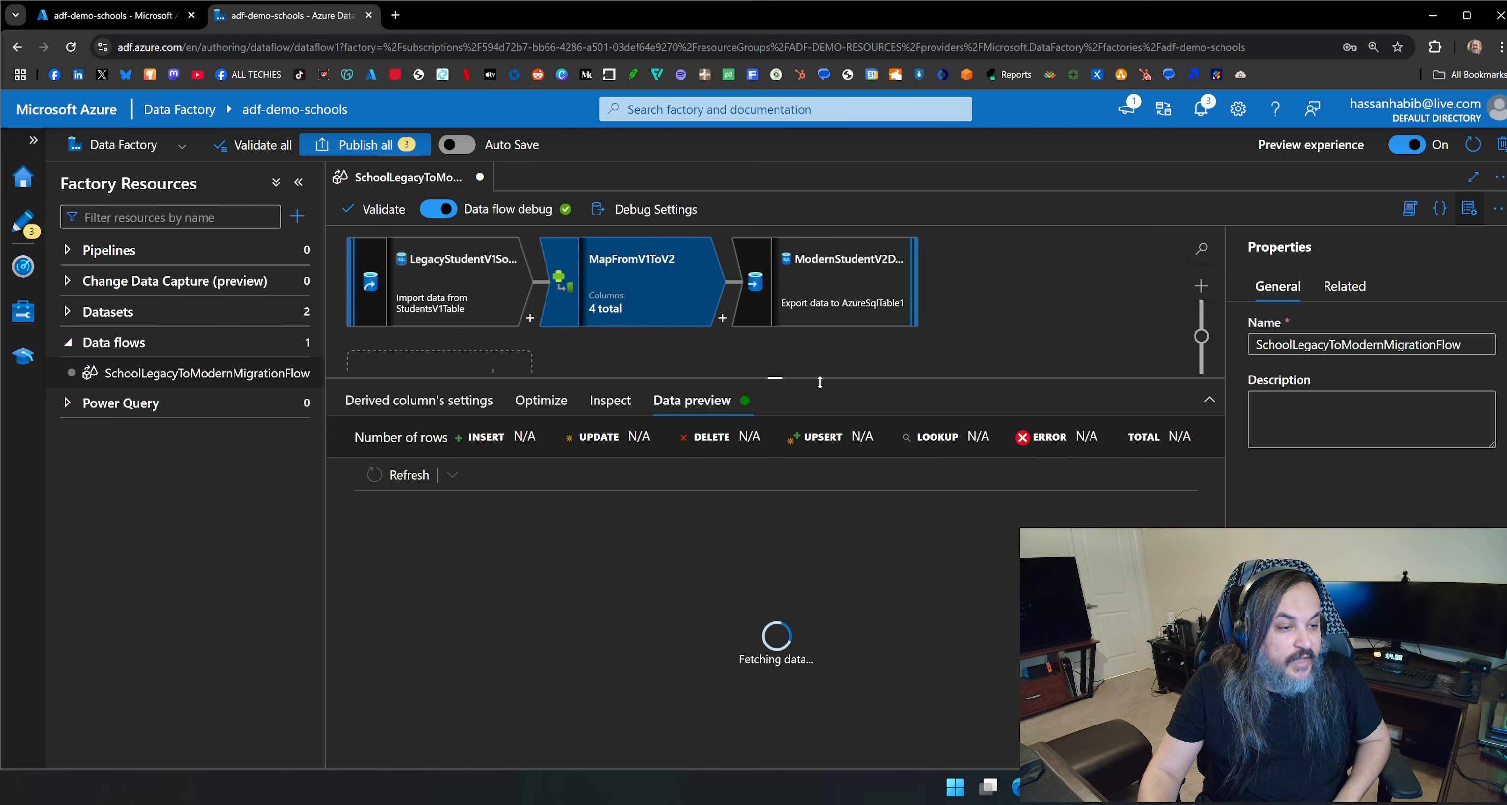
left_click_drag(818, 379, 815, 347)
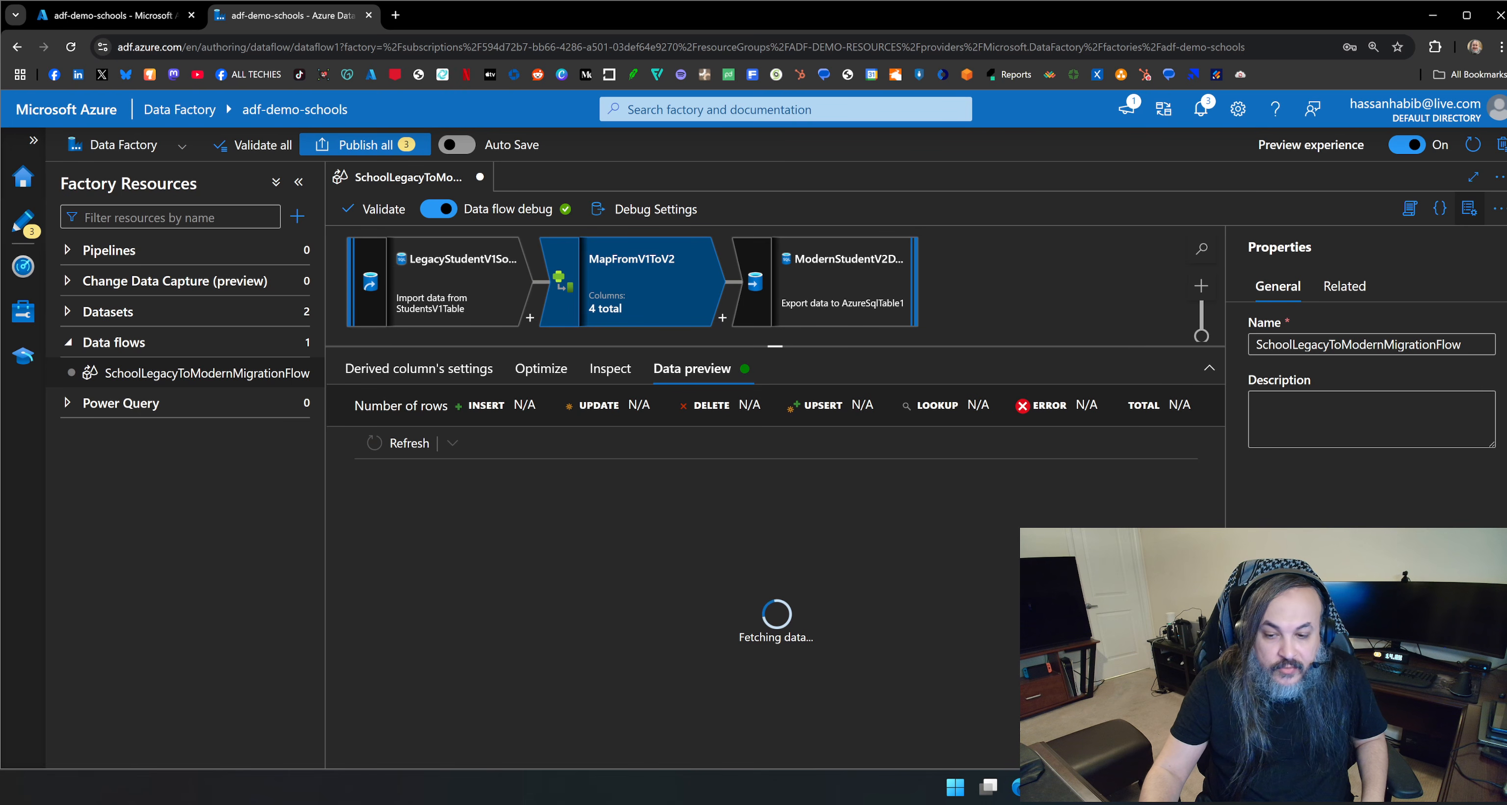
Switch to Azure Data Studio and run select * from StudentsV1 against the legacy database.
key("alt+Tab")
left_click(1136, 148)
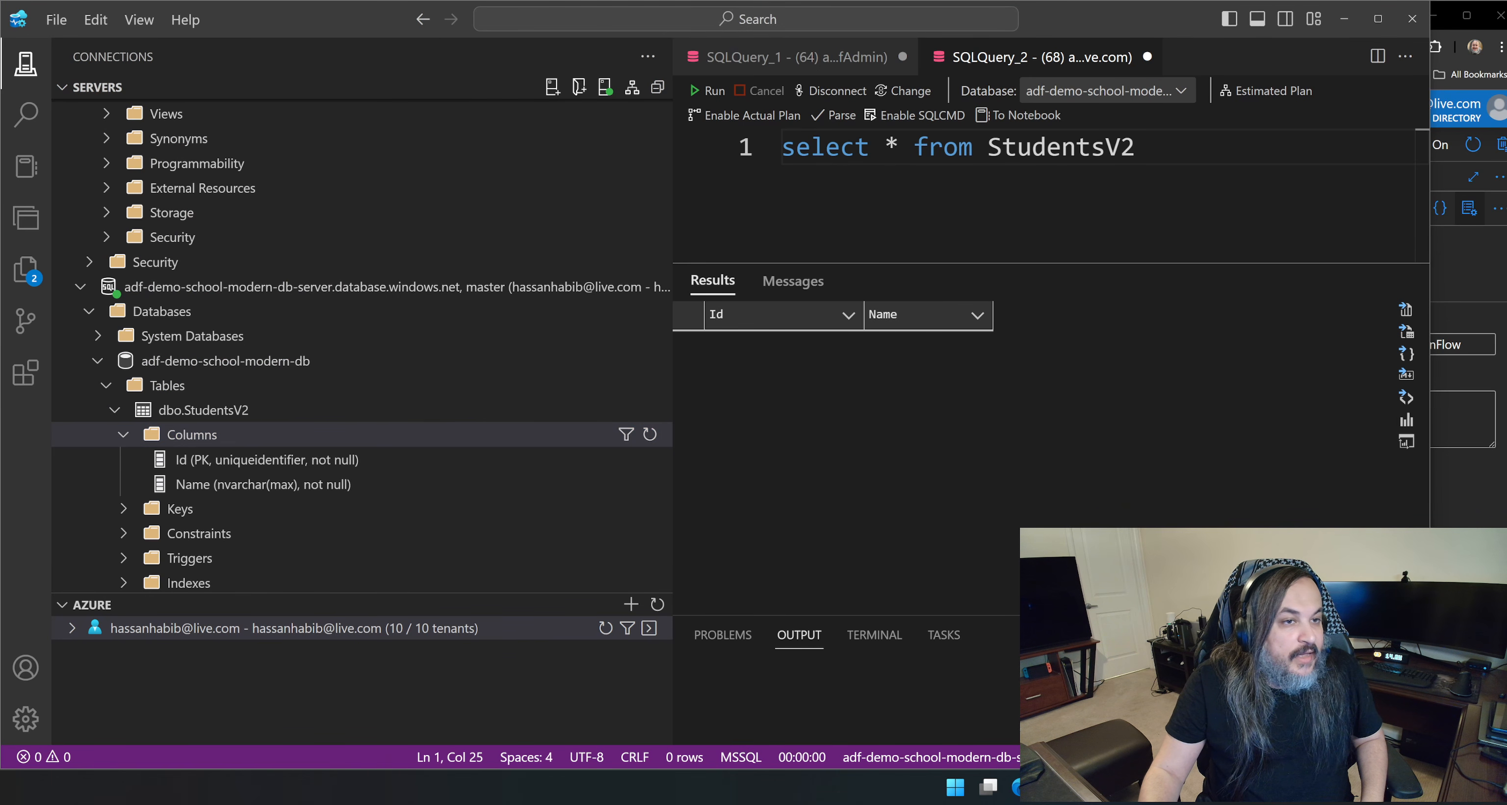
left_click(838, 58)
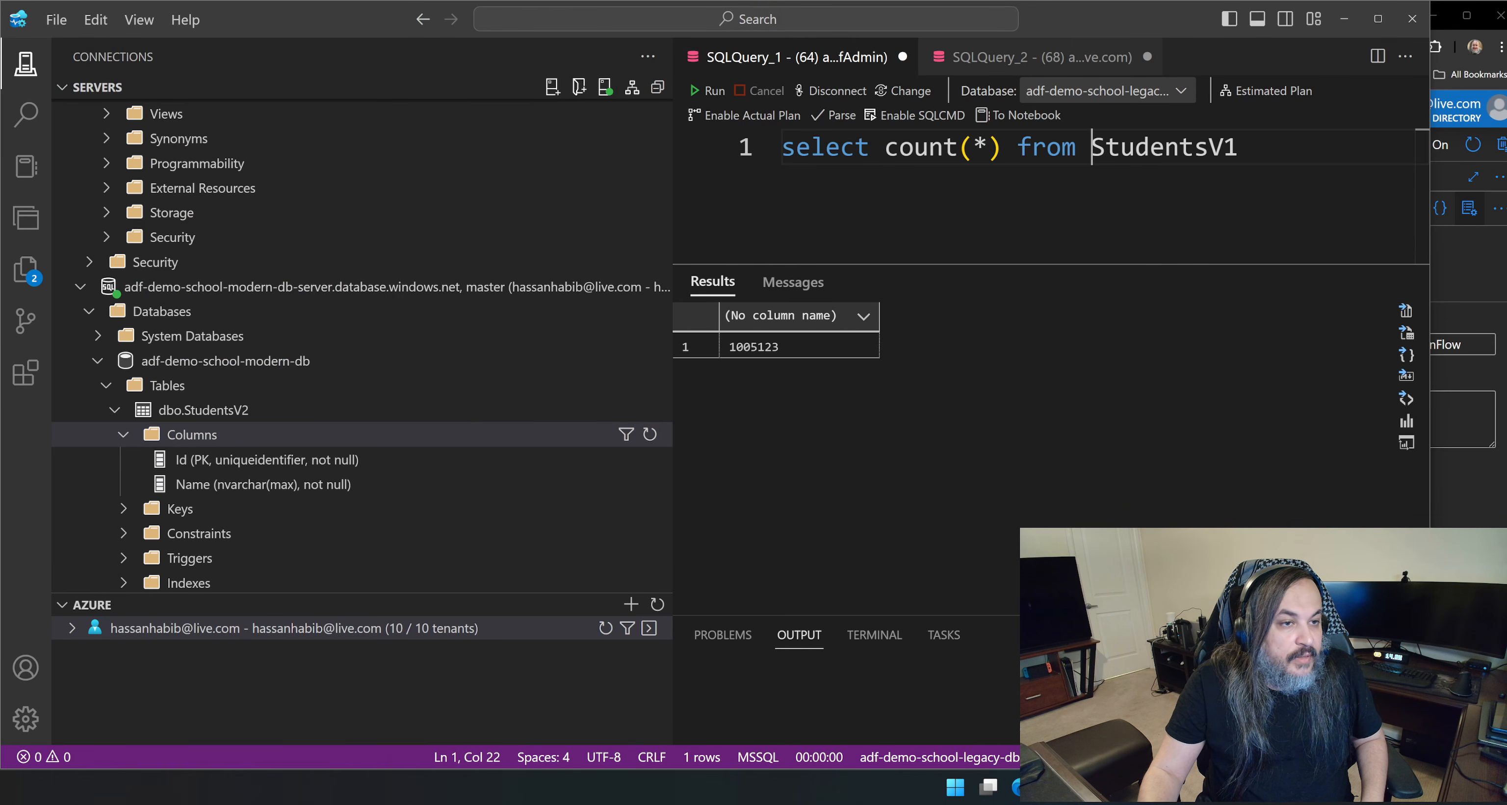
key("ctrl+a")
type("sel")
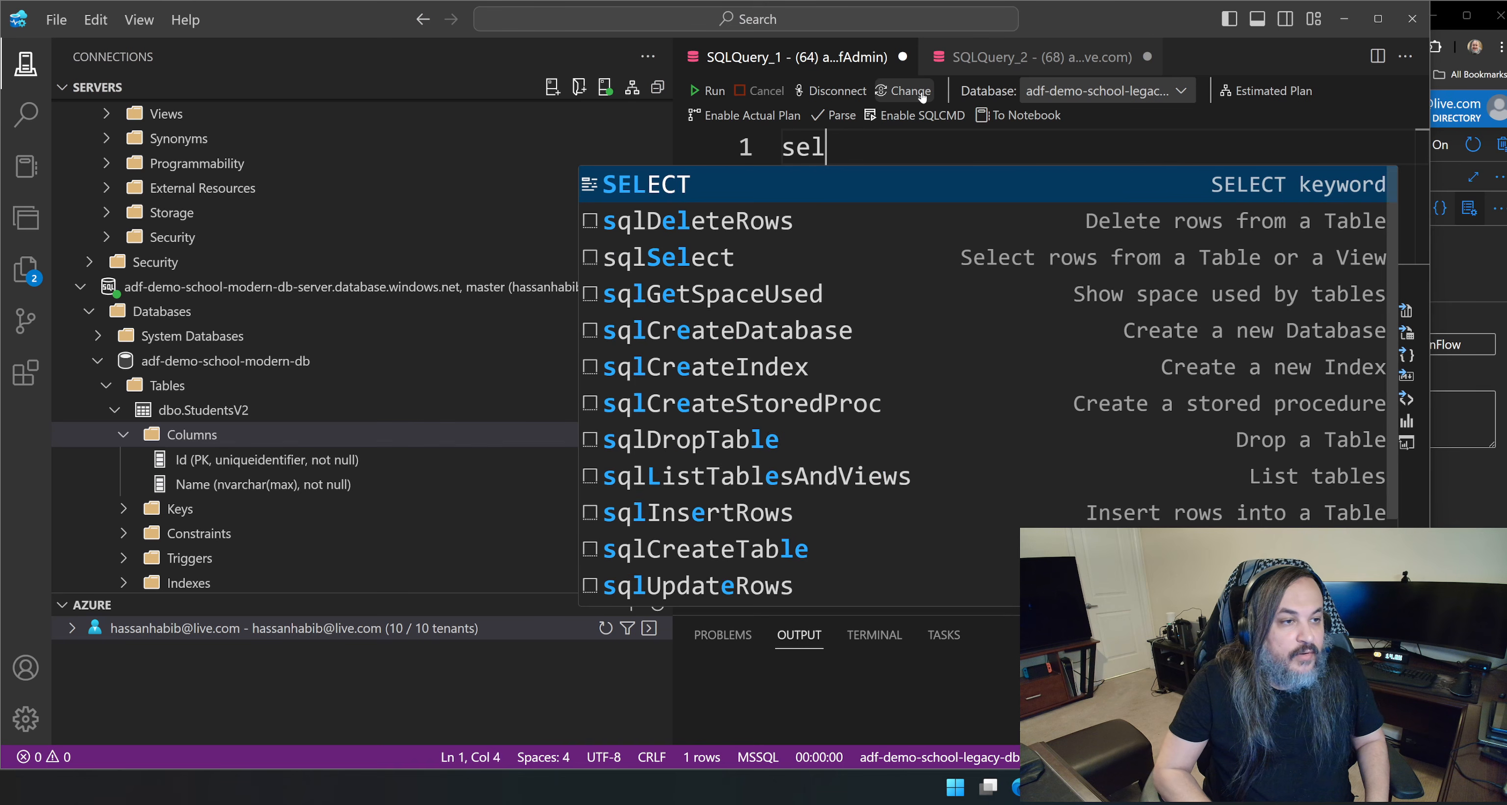
type("ect * from StudentsV1")
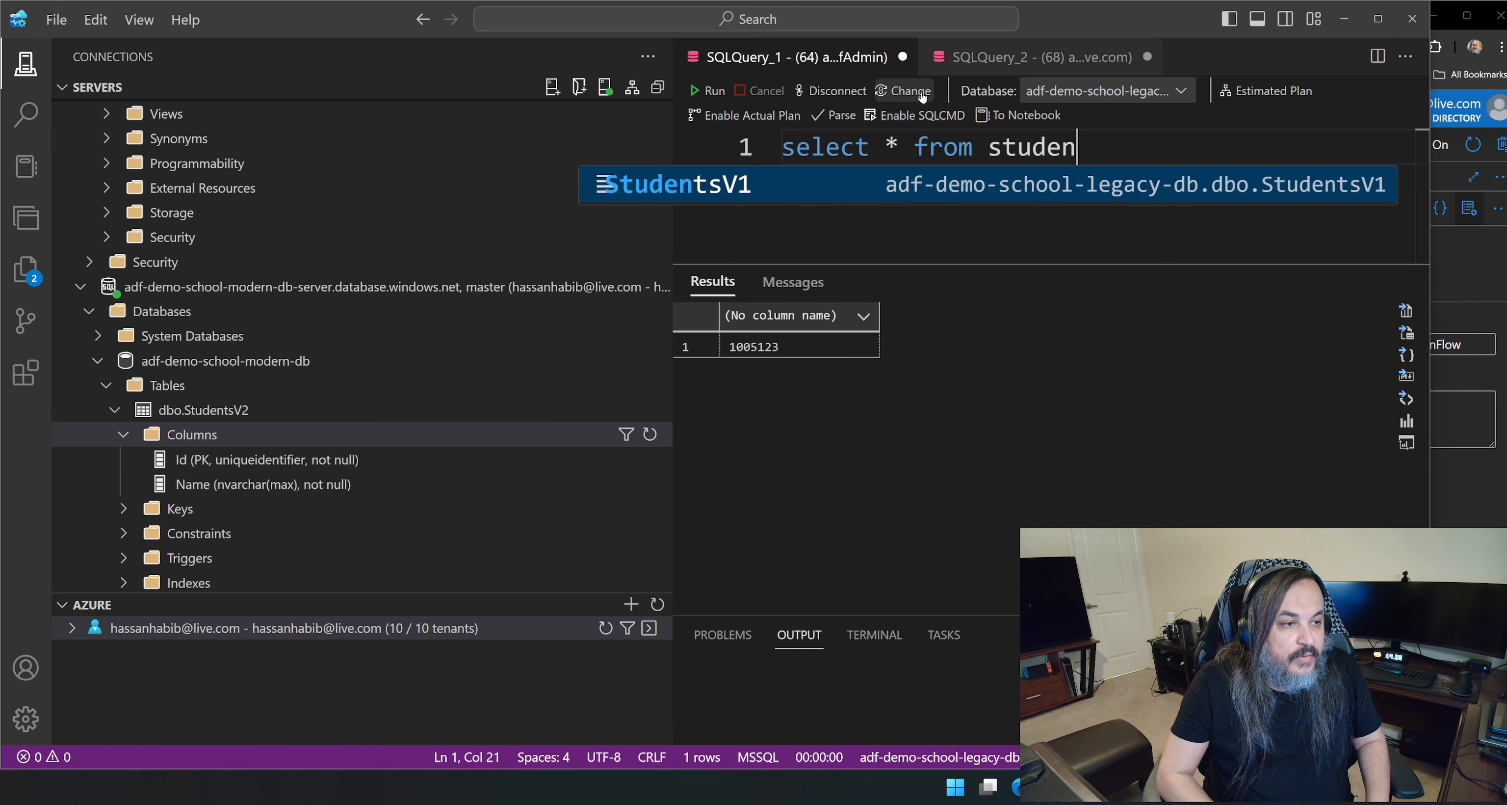
key("F5")
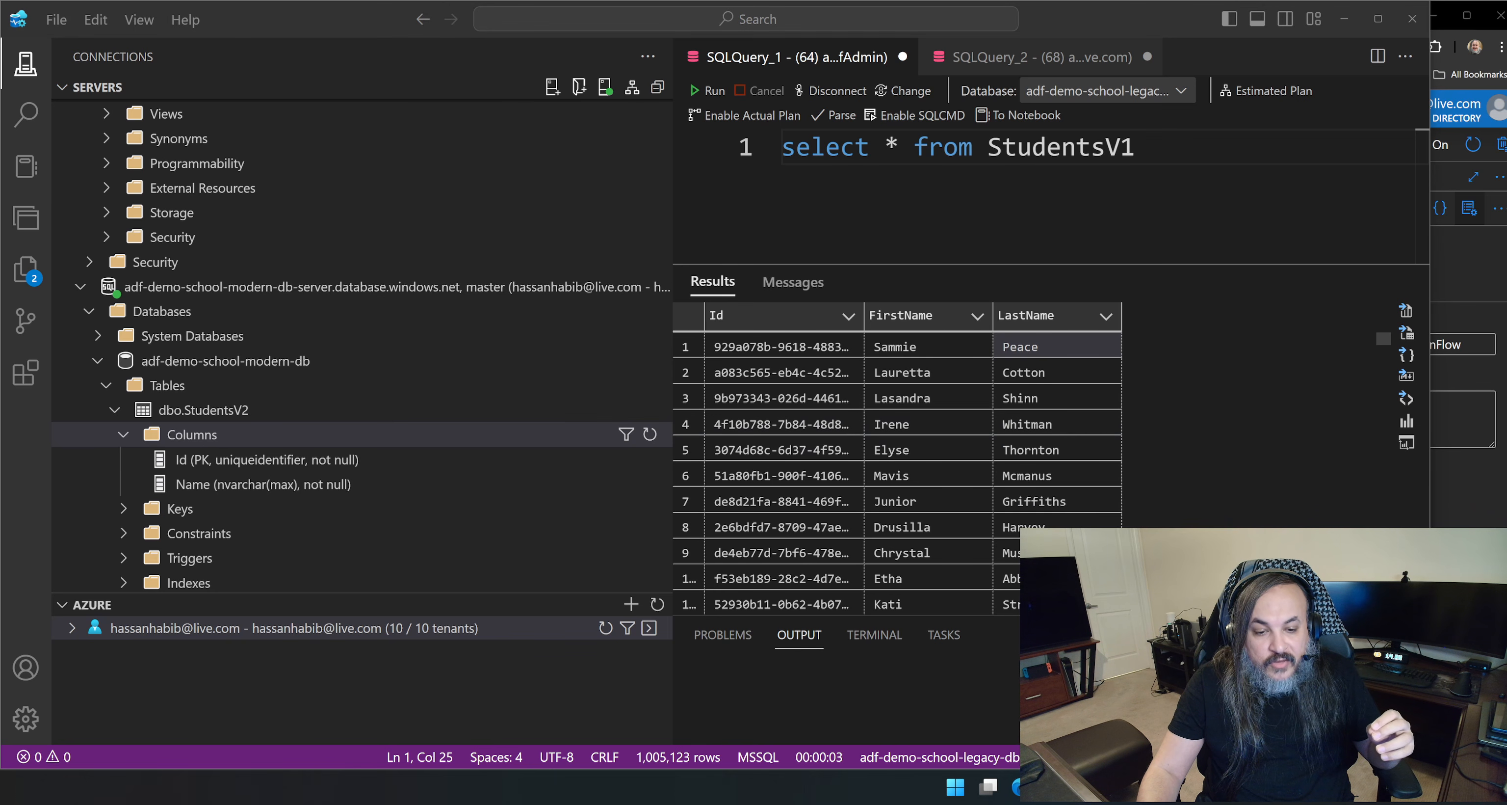
left_click(1170, 321)
Switch to Visual Studio, undo the edits in Program.cs back to the uncommented StudentV1 seeding code, and save the file.
left_click(1152, 787)
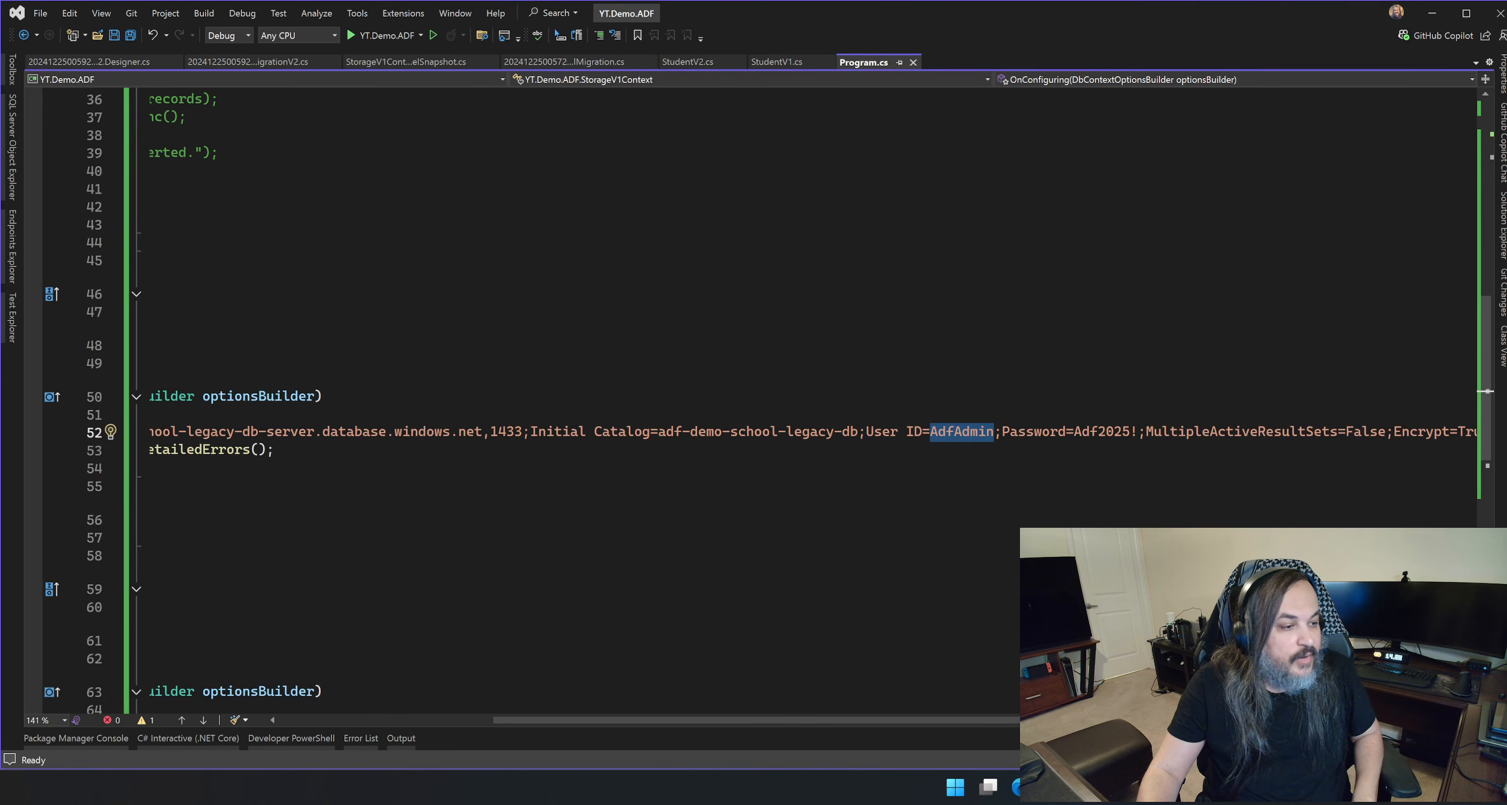
scroll(808, 433, "down", 1)
left_click_drag(629, 721, 155, 710)
scroll(526, 421, "up", 7)
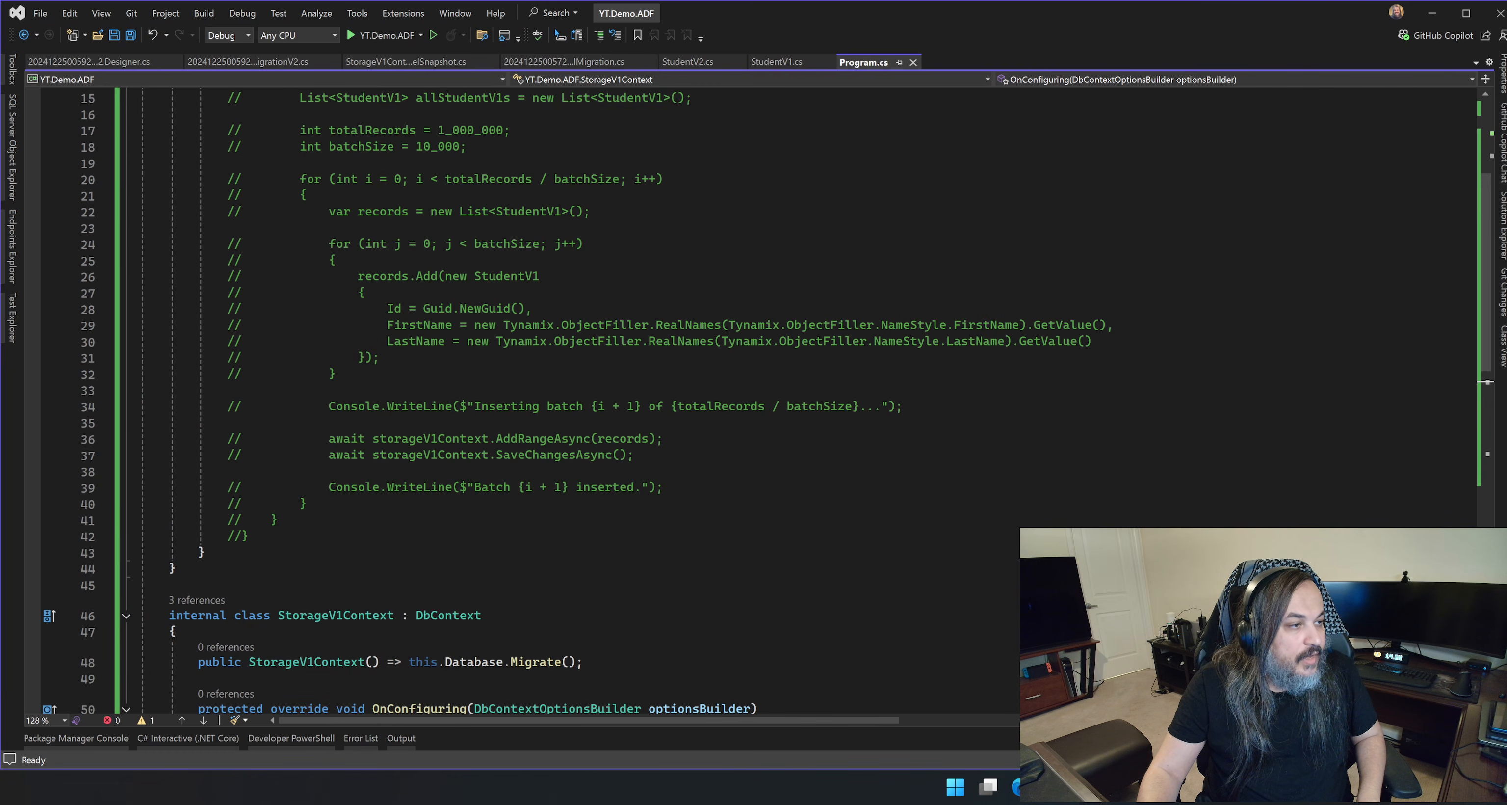
left_click(365, 292)
key("ctrl+z")
key("ctrl+z")
key("ctrl+z")
key("ctrl+z")
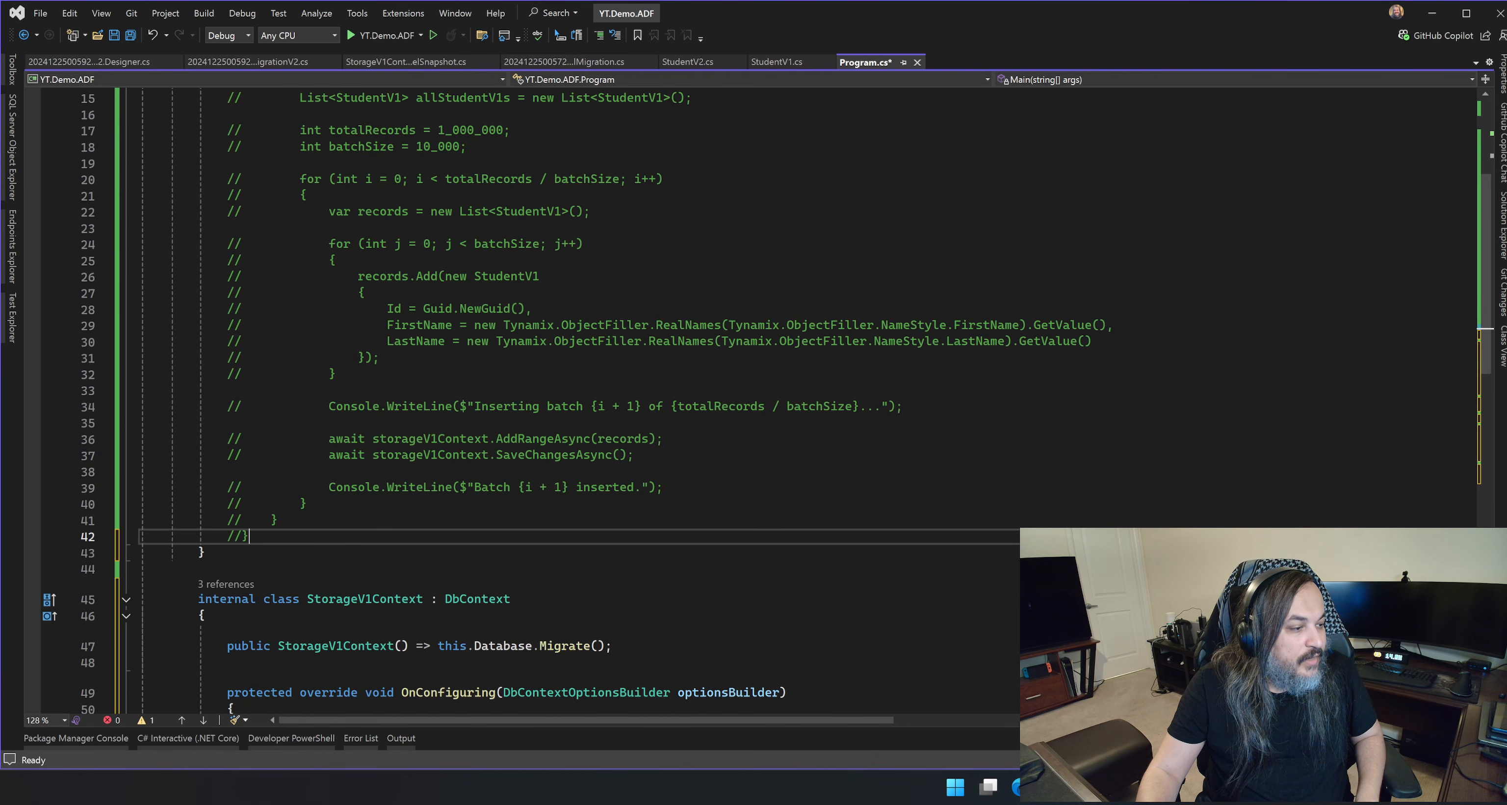
key("ctrl+z")
key("BackSpace")
key("BackSpace")
key("BackSpace")
key("BackSpace")
key("BackSpace")
key("BackSpace")
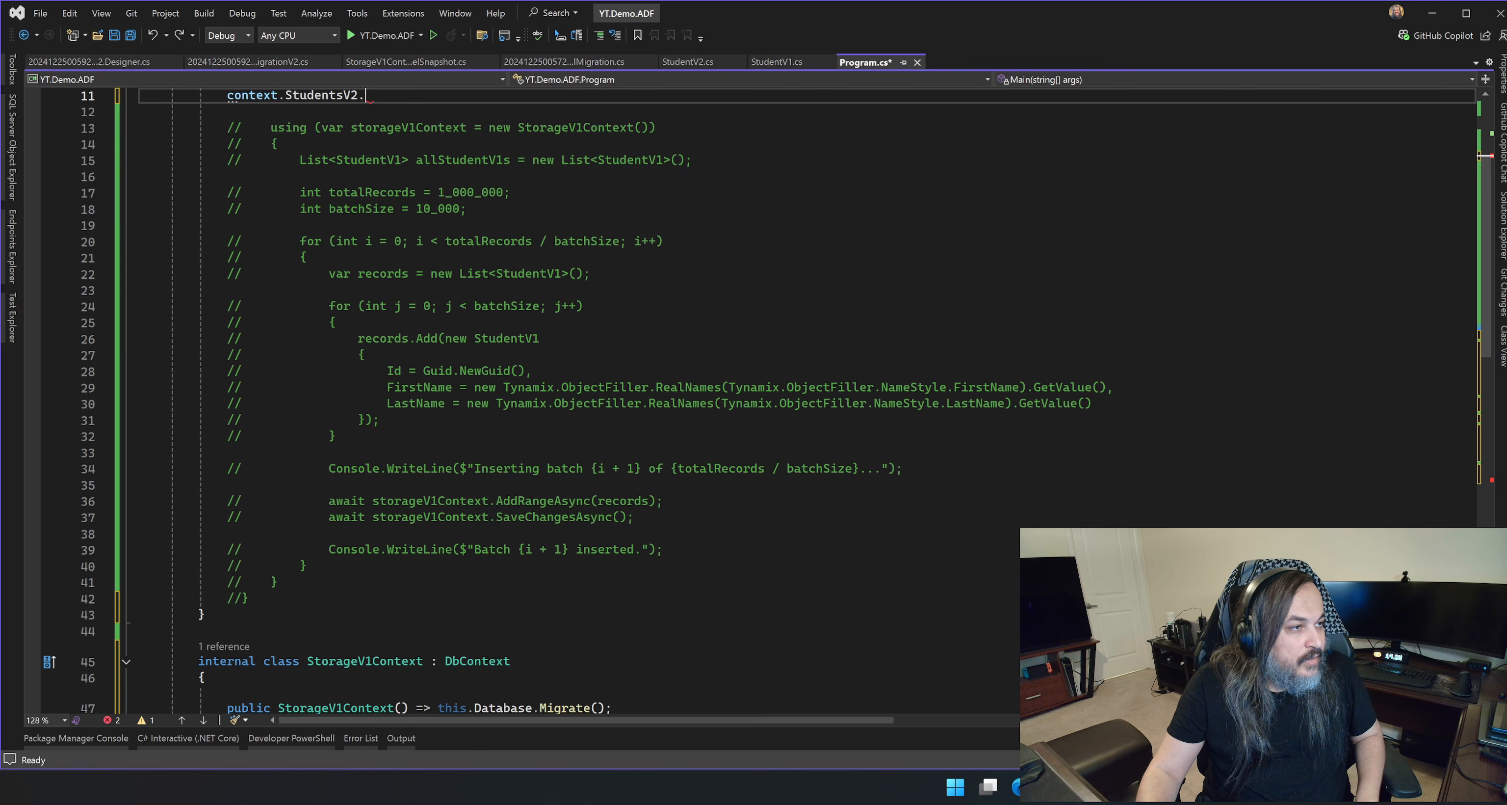
key("BackSpace")
key("BackSpace")
key("BackSpace")
key("BackSpace")
key("BackSpace")
key("BackSpace")
key("BackSpace")
key("BackSpace")
key("BackSpace")
key("BackSpace")
key("BackSpace")
key("BackSpace")
key("BackSpace")
key("BackSpace")
type("ge")
key("ctrl+z")
key("ctrl+z")
key("ctrl+z")
key("ctrl+z")
key("ctrl+z")
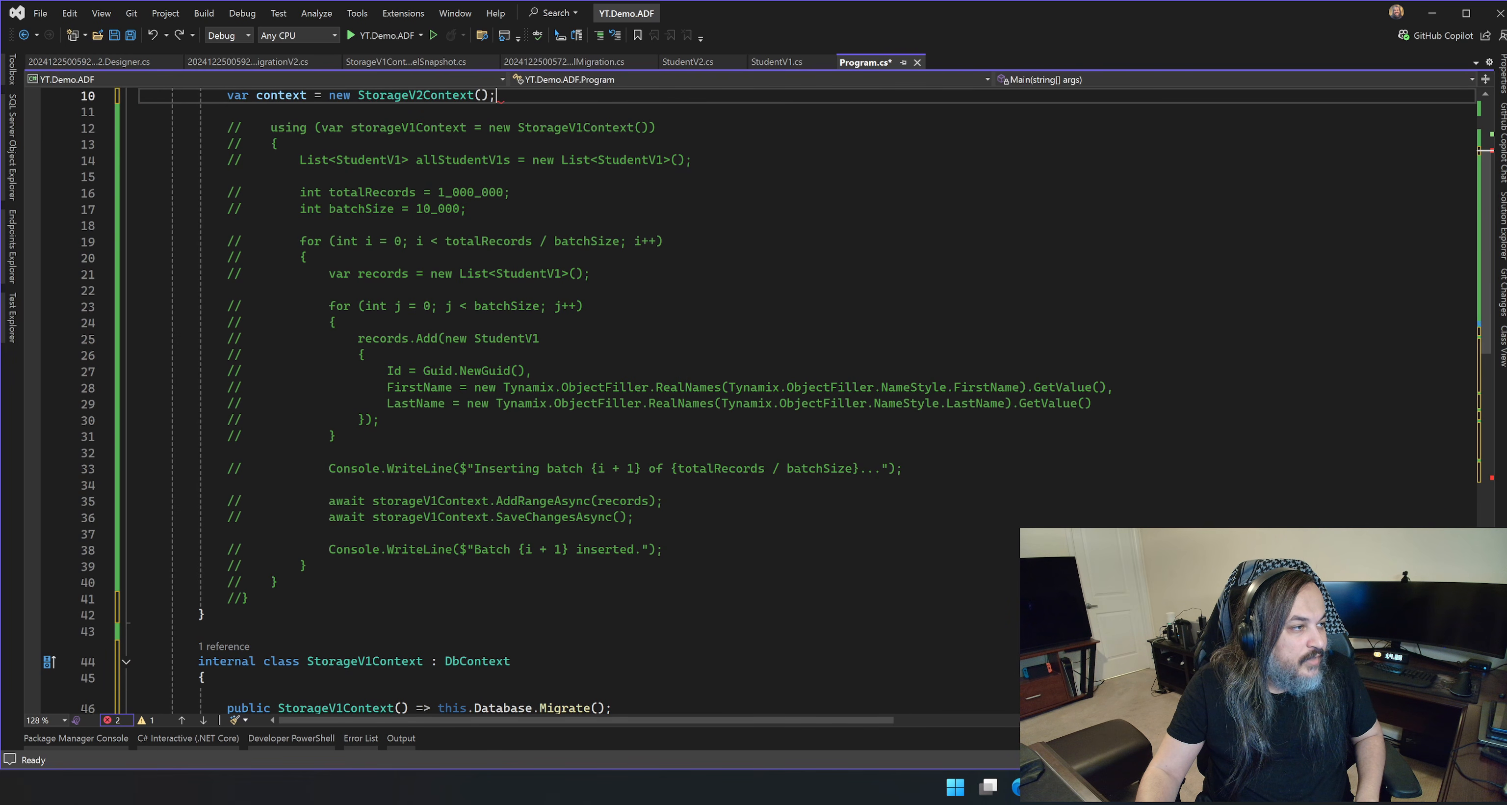
key("ctrl+z")
key("ctrl+z")
type("tex")
key("ctrl+z")
key("ctrl+z")
key("ctrl+z")
key("ctrl+z")
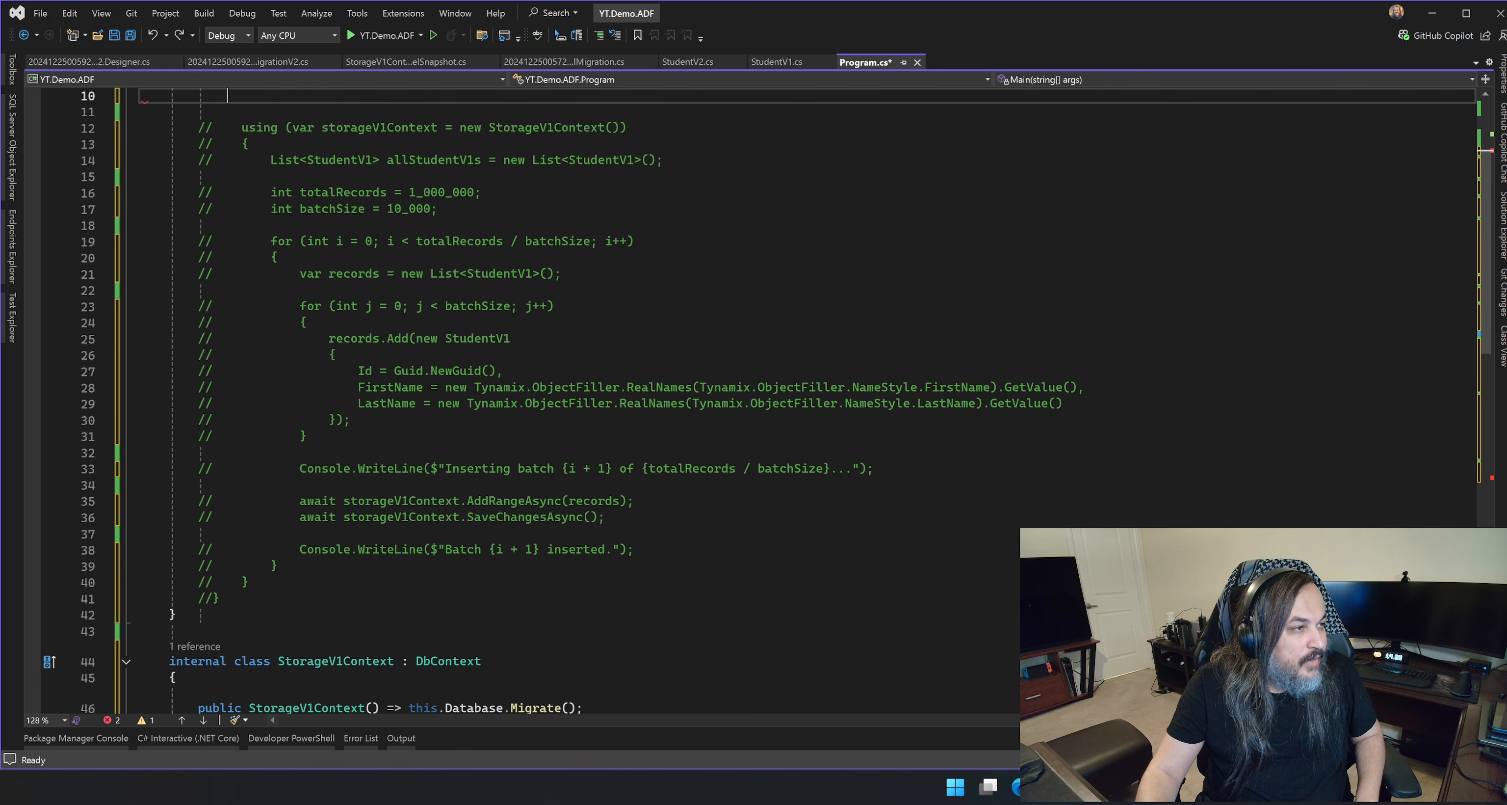
key("ctrl+z")
key("ctrl+z")
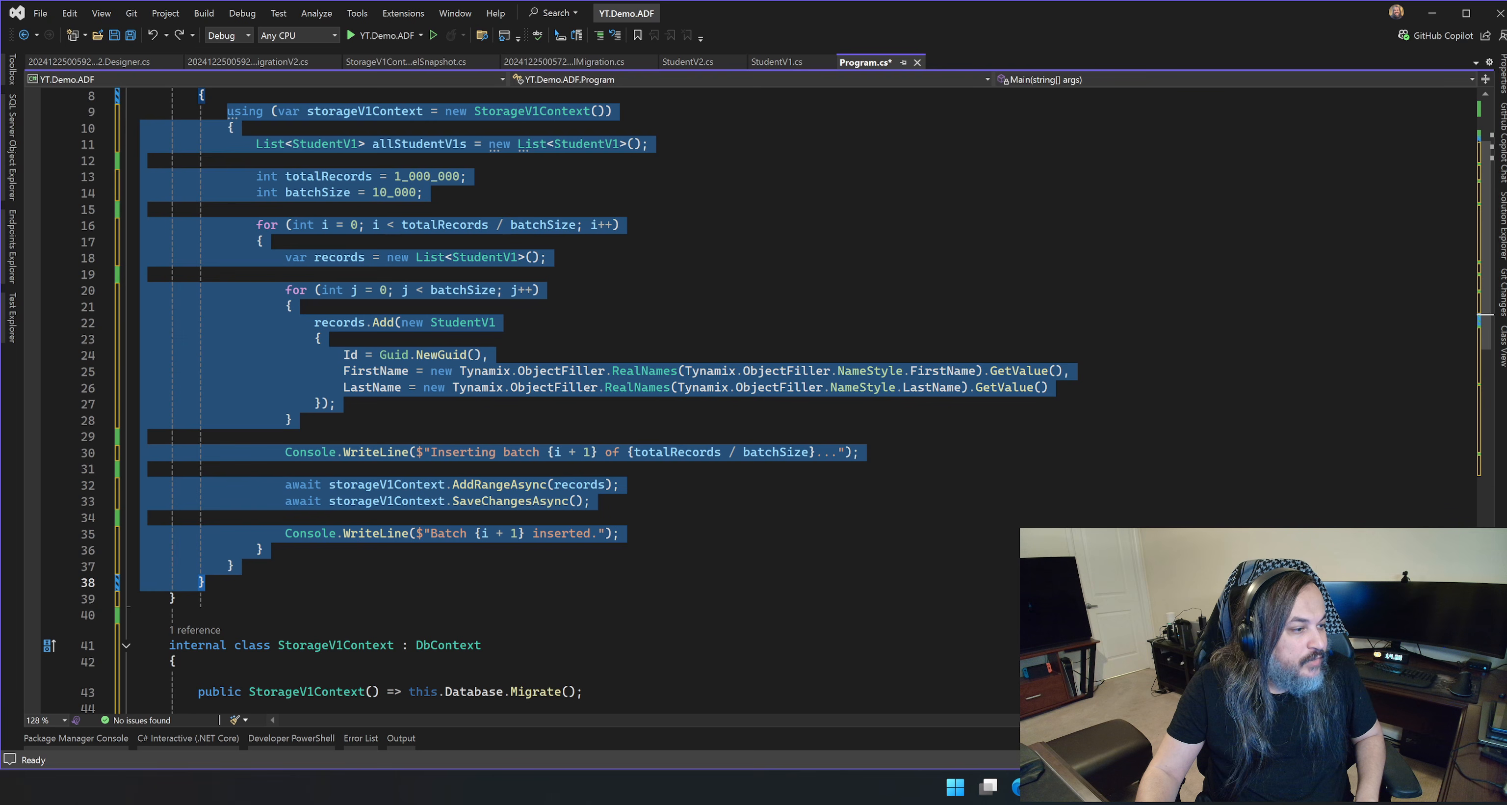
left_click(338, 403)
key("ctrl+s")
Highlight the totalRecords value 1_000_000 in the Main method to examine the seeding volume.
scroll(748, 375, "up", 3)
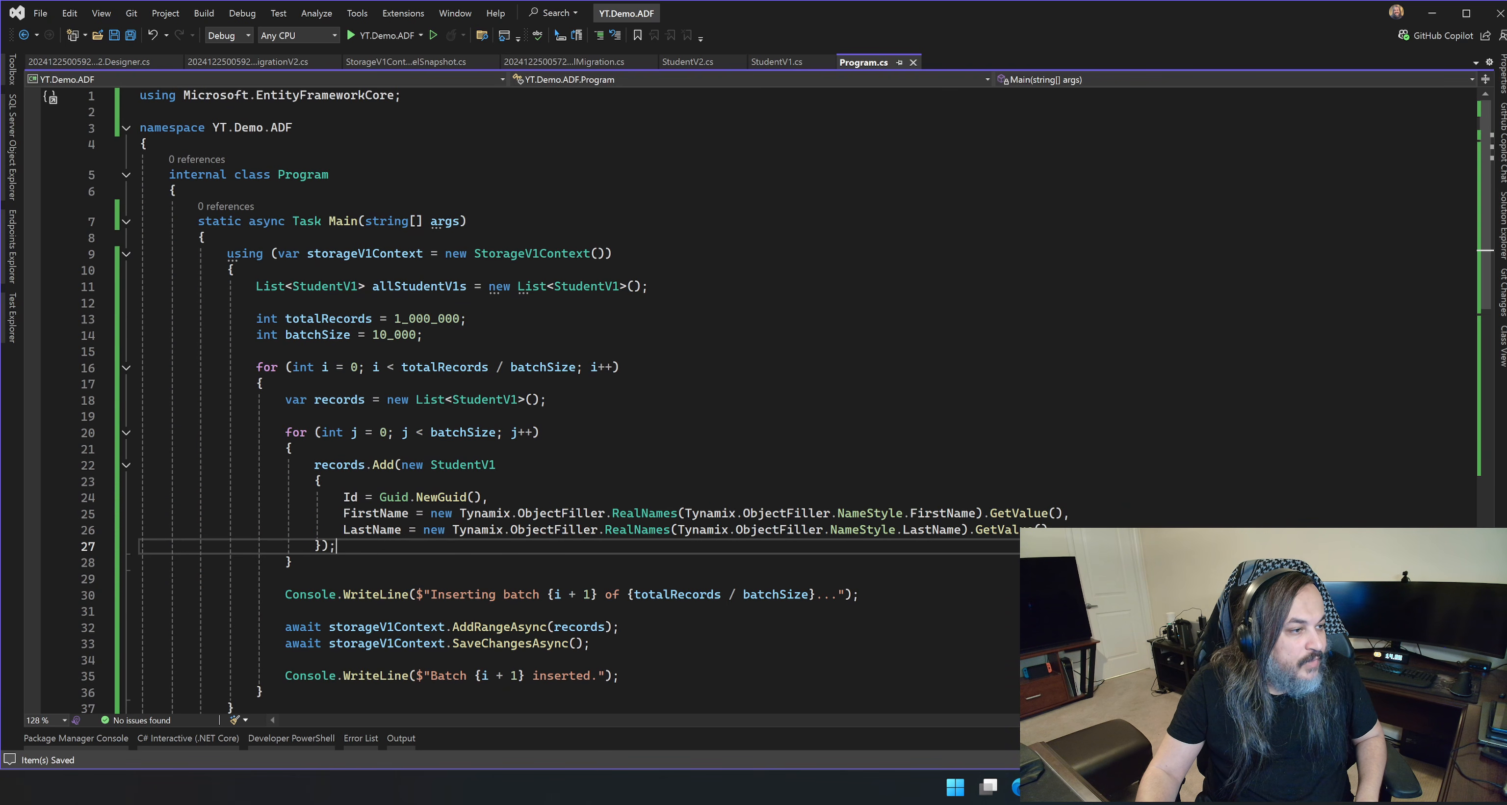
scroll(749, 374, "up", 6)
left_click_drag(680, 298, 810, 298)
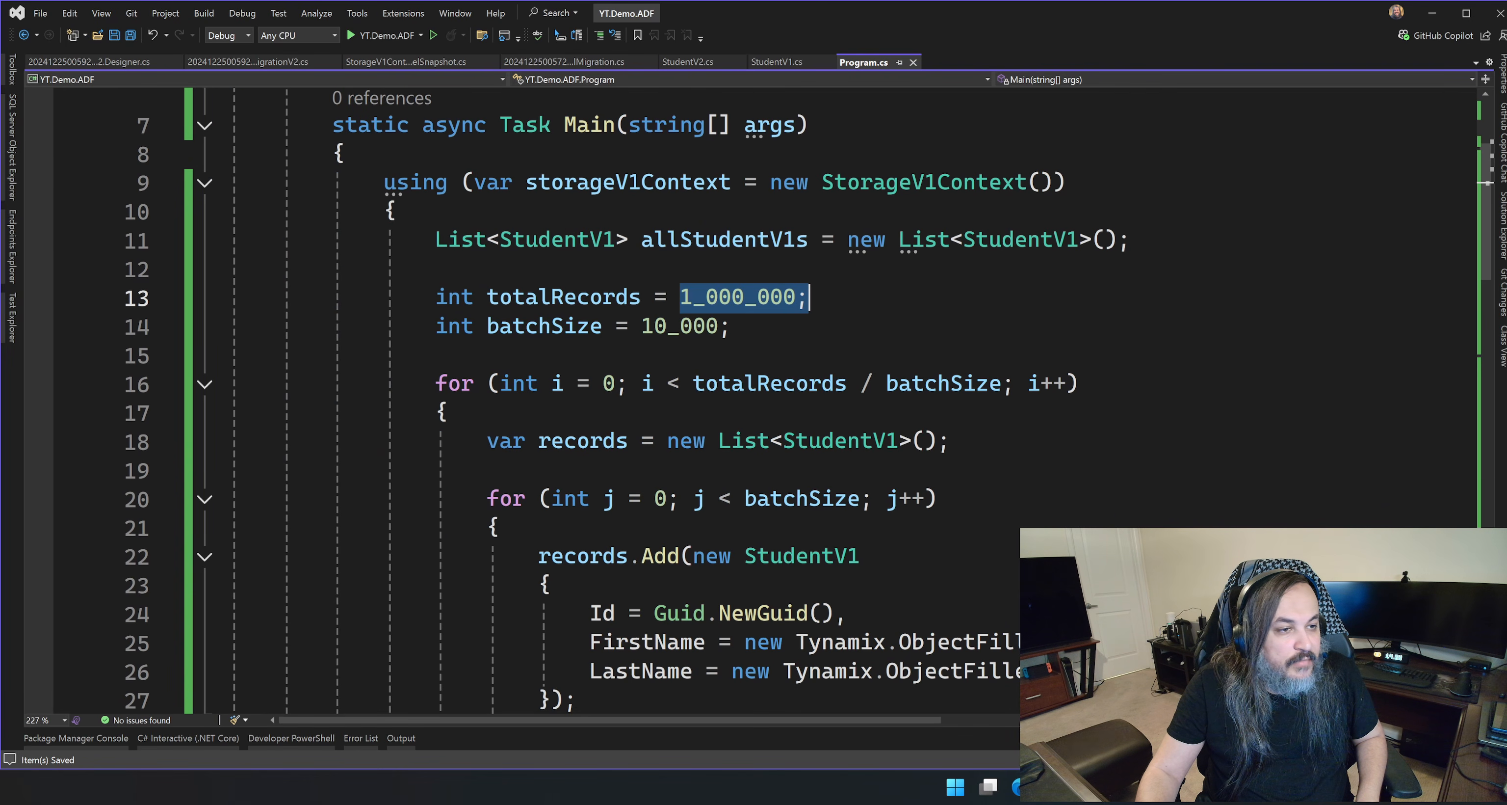
left_click(810, 298)
left_click_drag(680, 298, 809, 298)
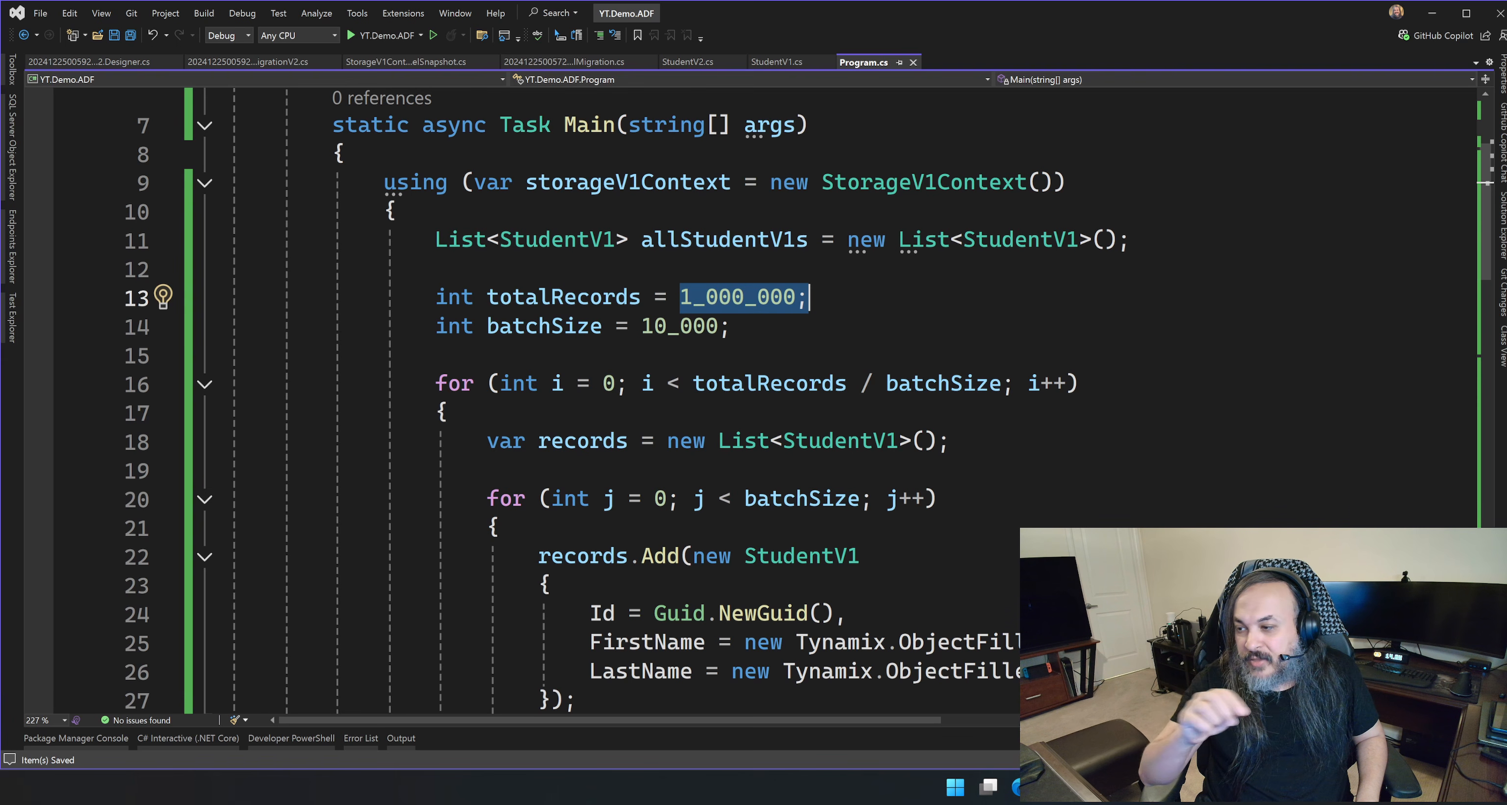
Examine the batched StudentV1 seeding loop in Main, including the generated FirstName and LastName values.
scroll(585, 397, "down", 4)
left_click(673, 368)
scroll(644, 368, "up", 3)
left_click_drag(398, 192, 403, 662)
scroll(404, 662, "down", 4)
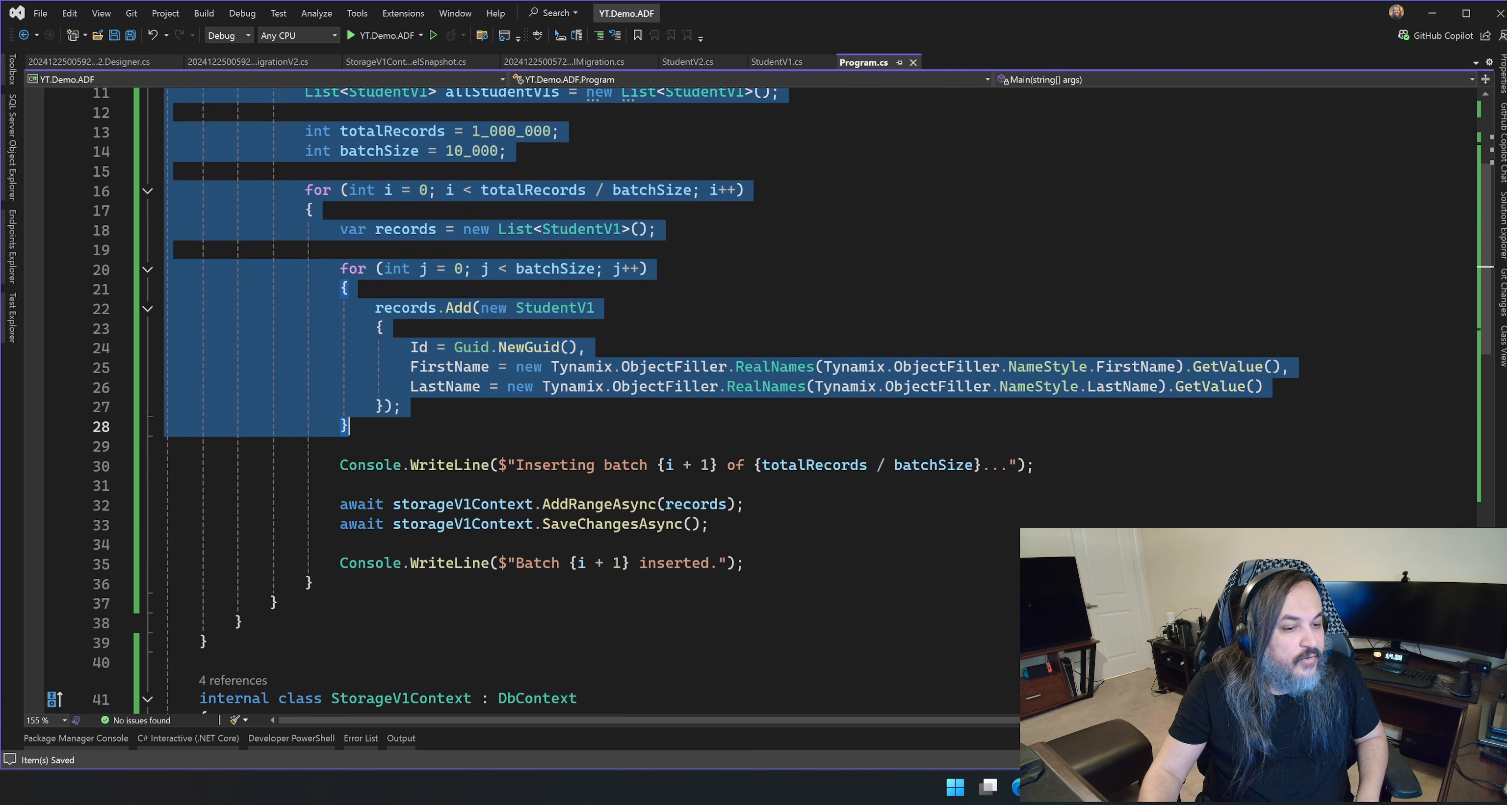
left_click(340, 446)
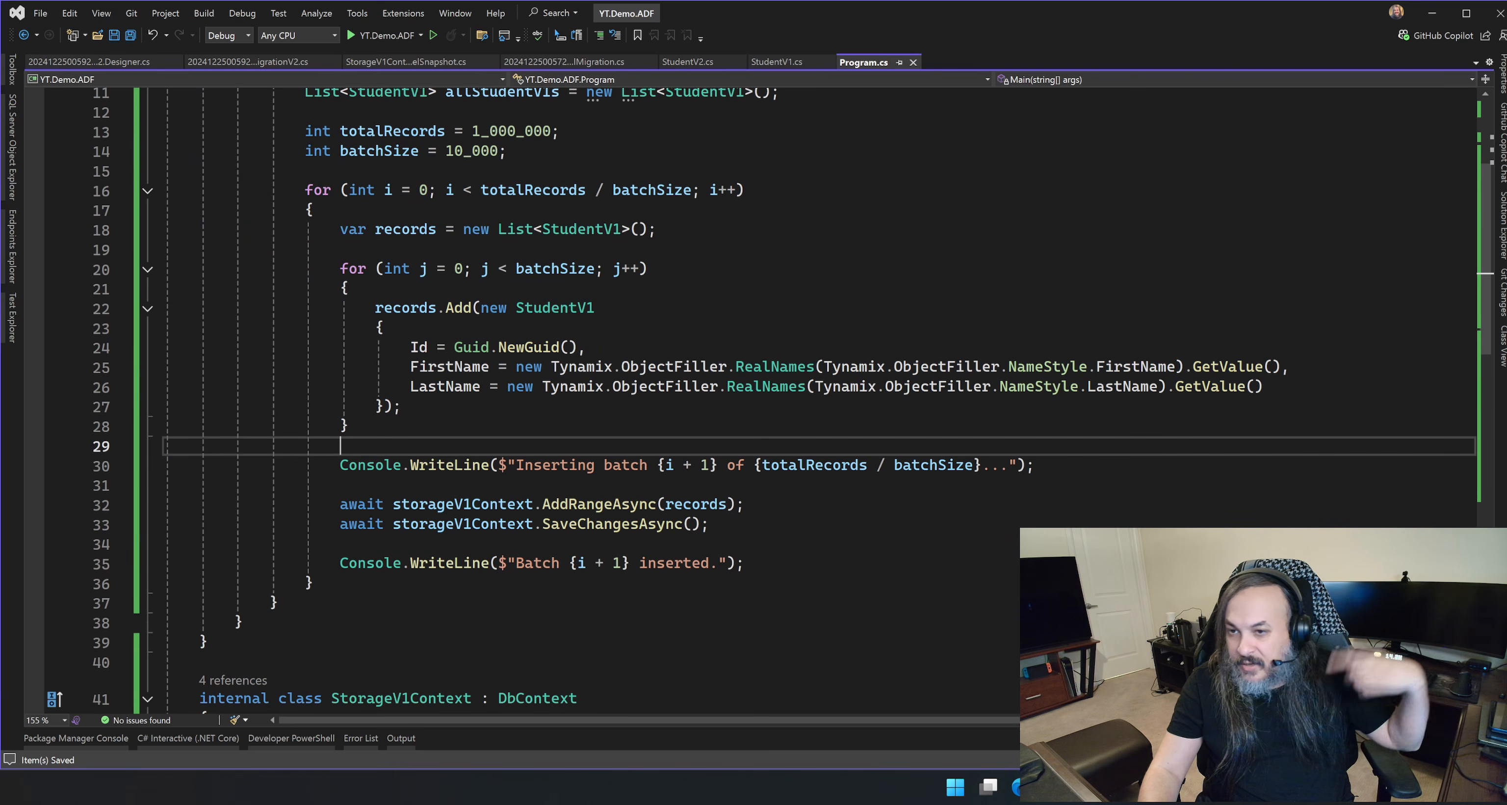
left_click_drag(719, 366, 1172, 383)
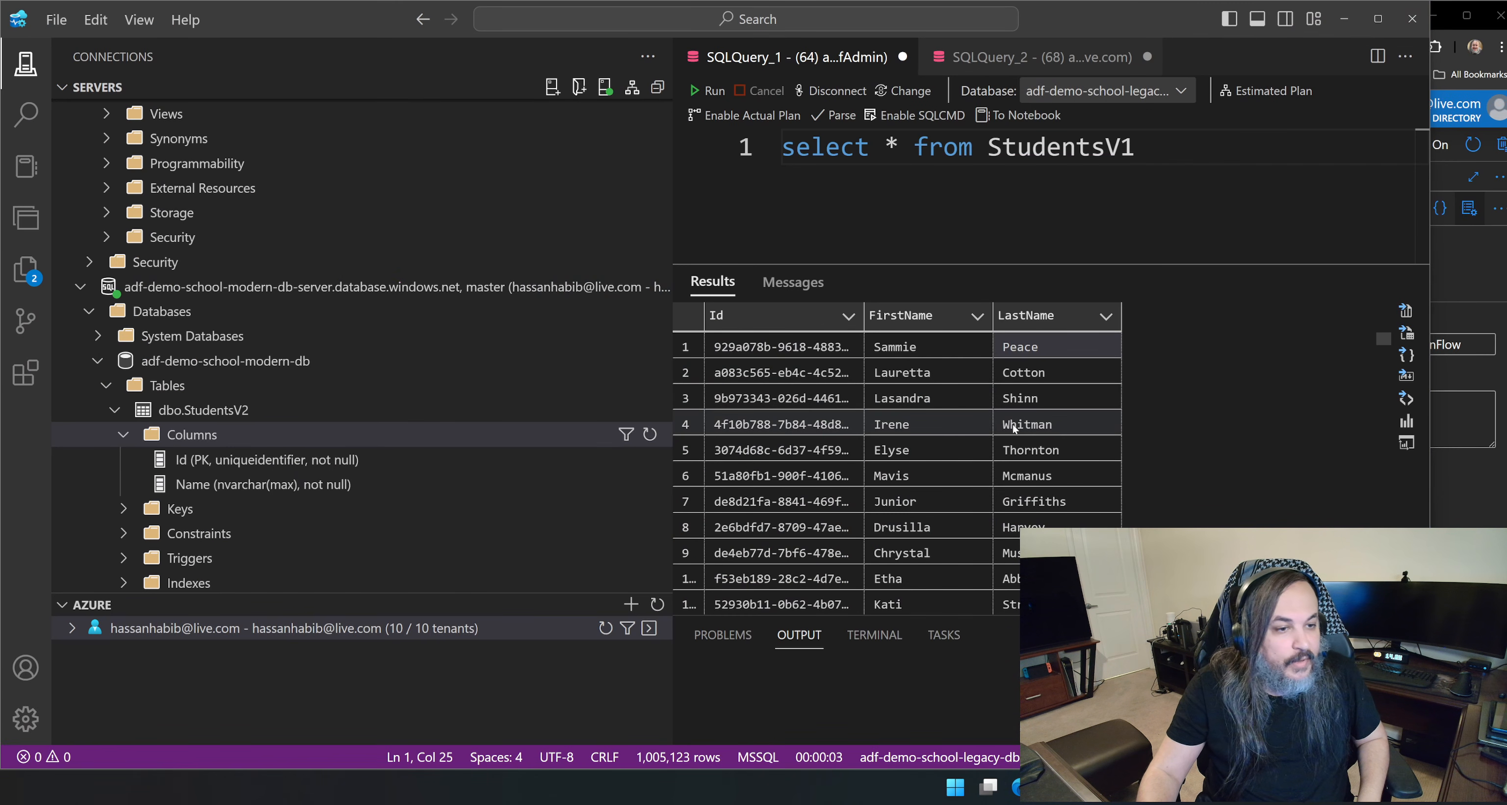
Switch to Data Factory in the browser and review the preview rows of the MapFromV1ToV2 transformation.
left_click(1053, 787)
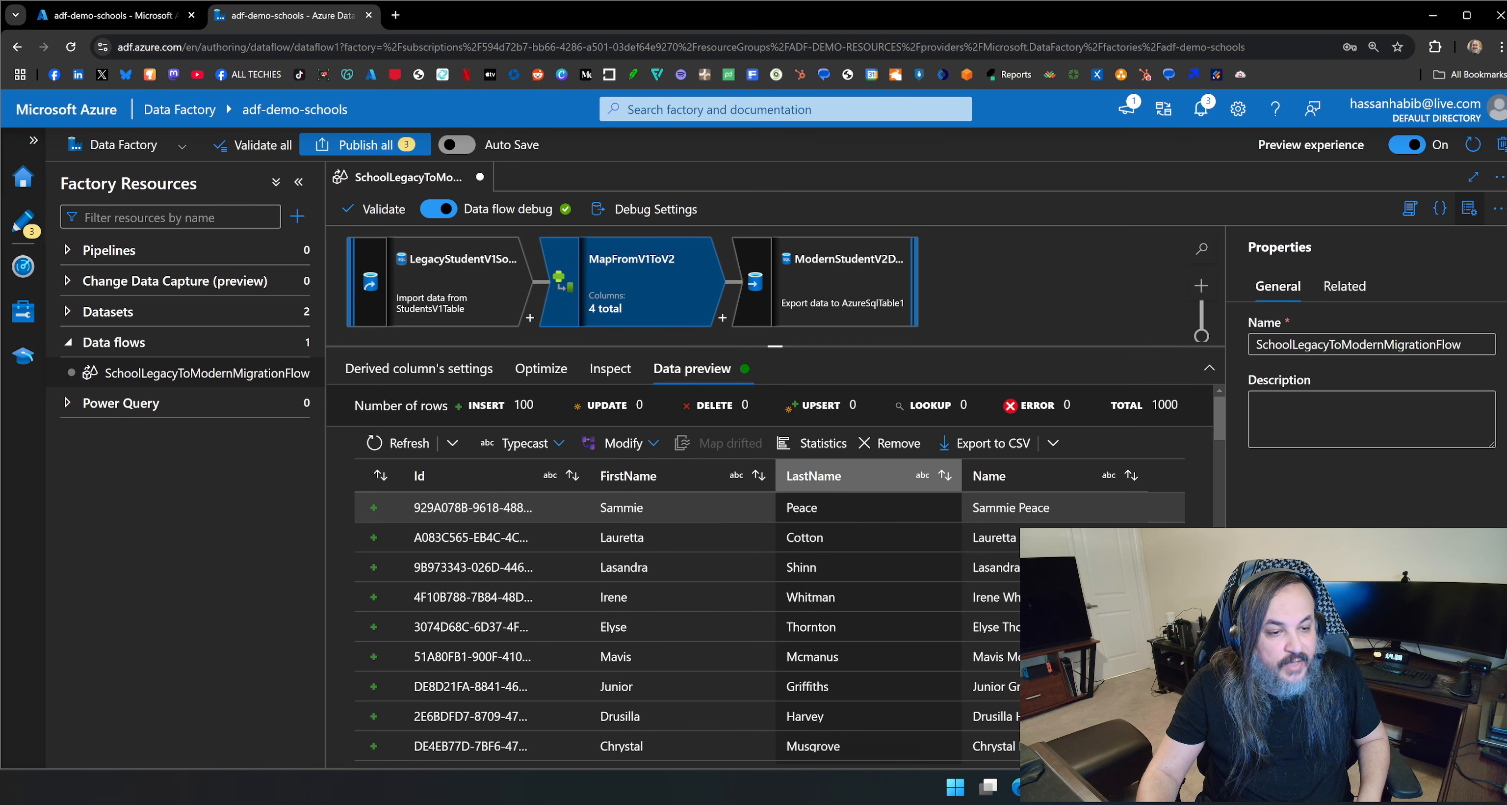
scroll(702, 673, "down", 10)
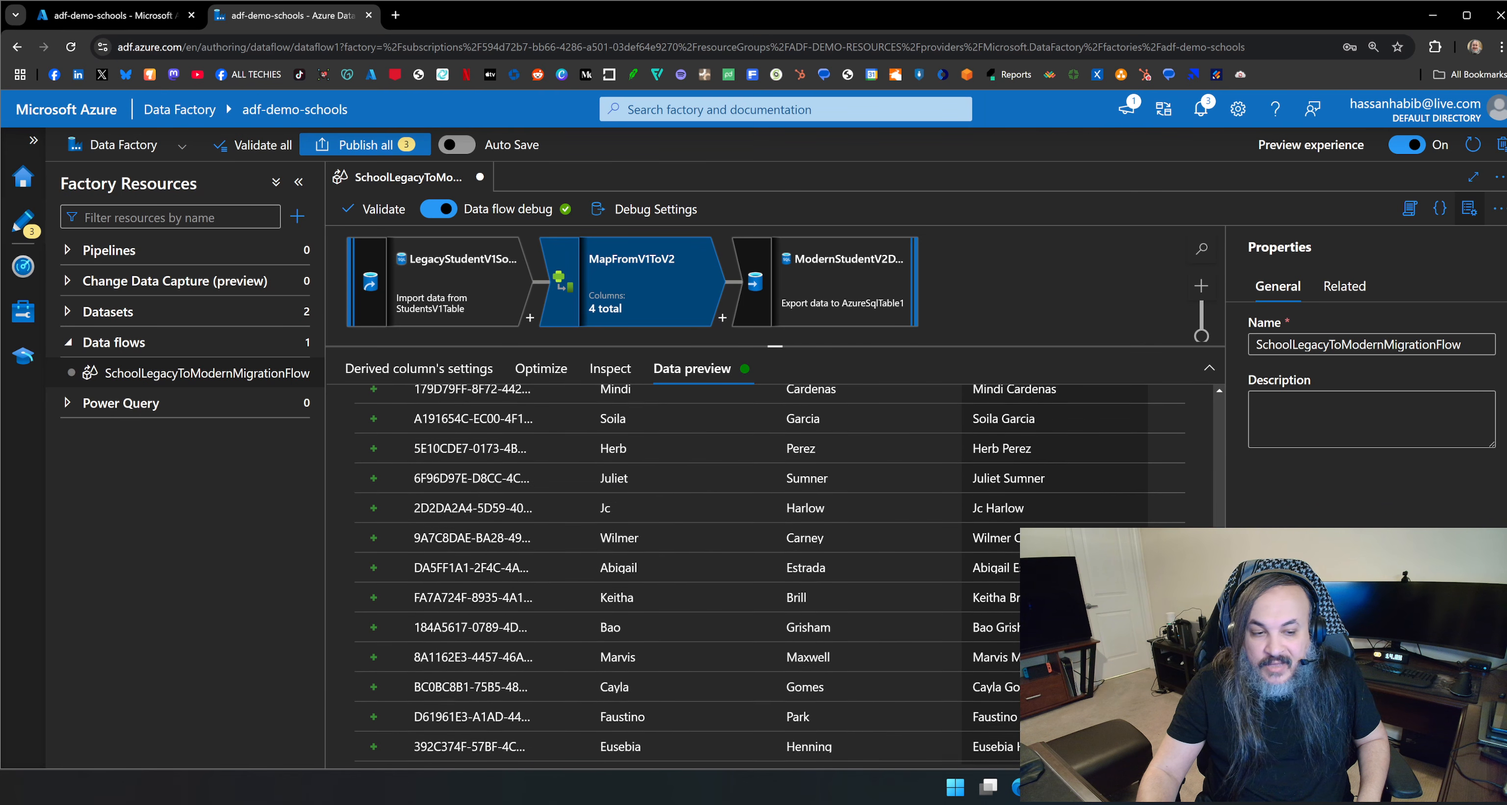
scroll(1053, 659, "up", 12)
scroll(1053, 637, "down", 12)
scroll(798, 576, "up", 5)
scroll(799, 576, "down", 5)
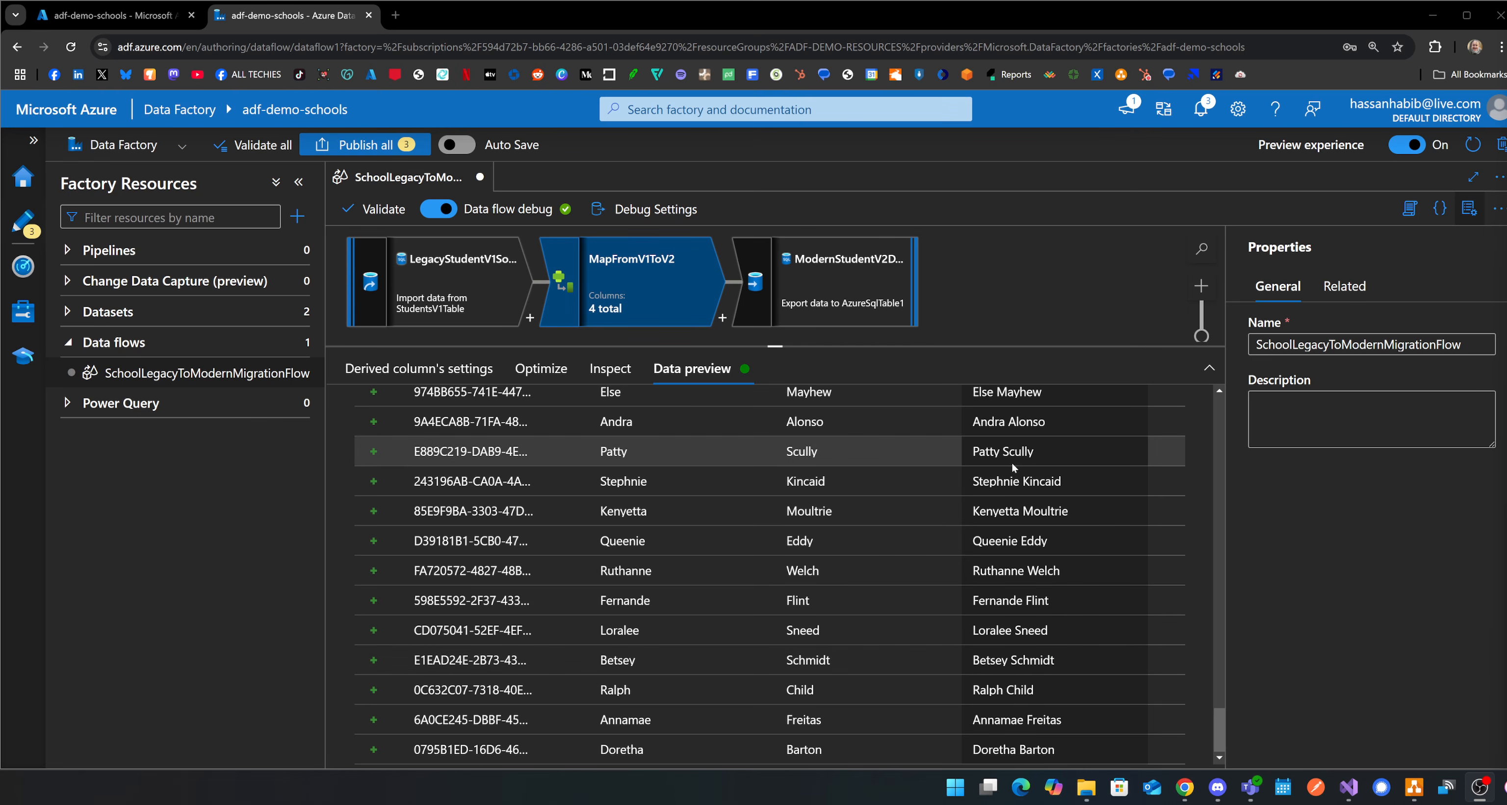
Examine the data preview of the ModernStudentV2Destination sink with its Id and Name columns.
left_click(875, 313)
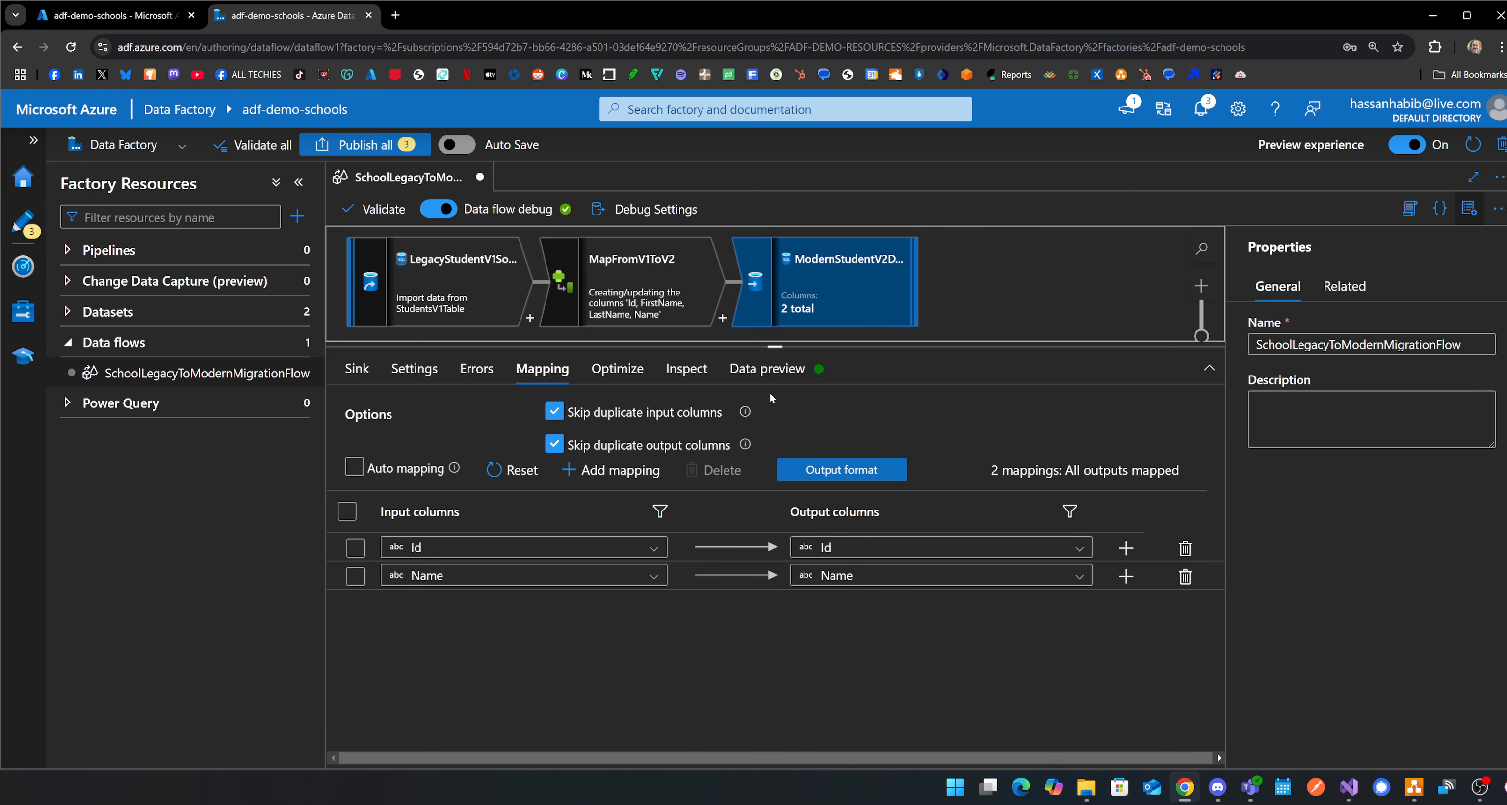
left_click(767, 369)
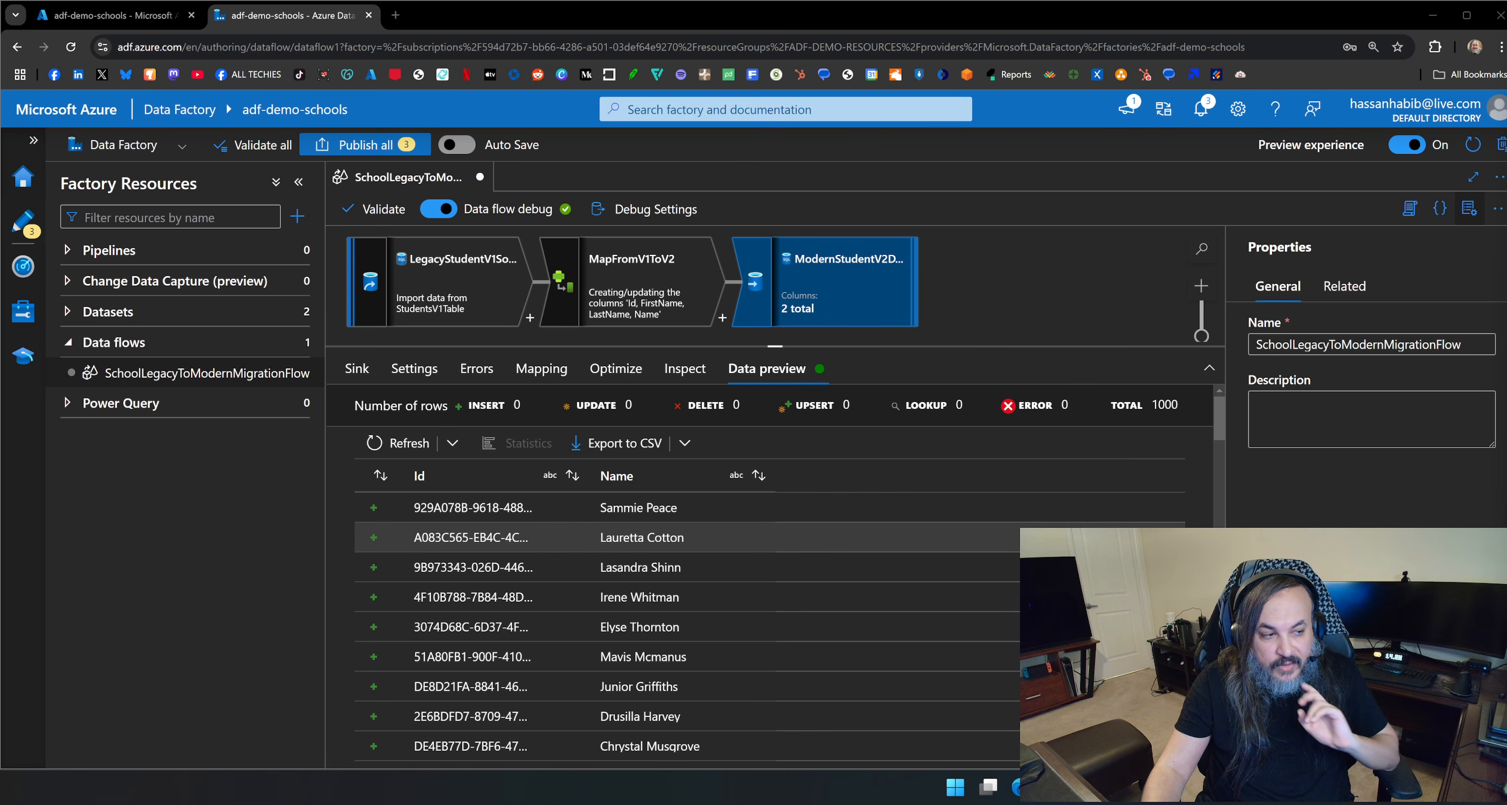
scroll(702, 508, "down", 5)
scroll(702, 527, "up", 6)
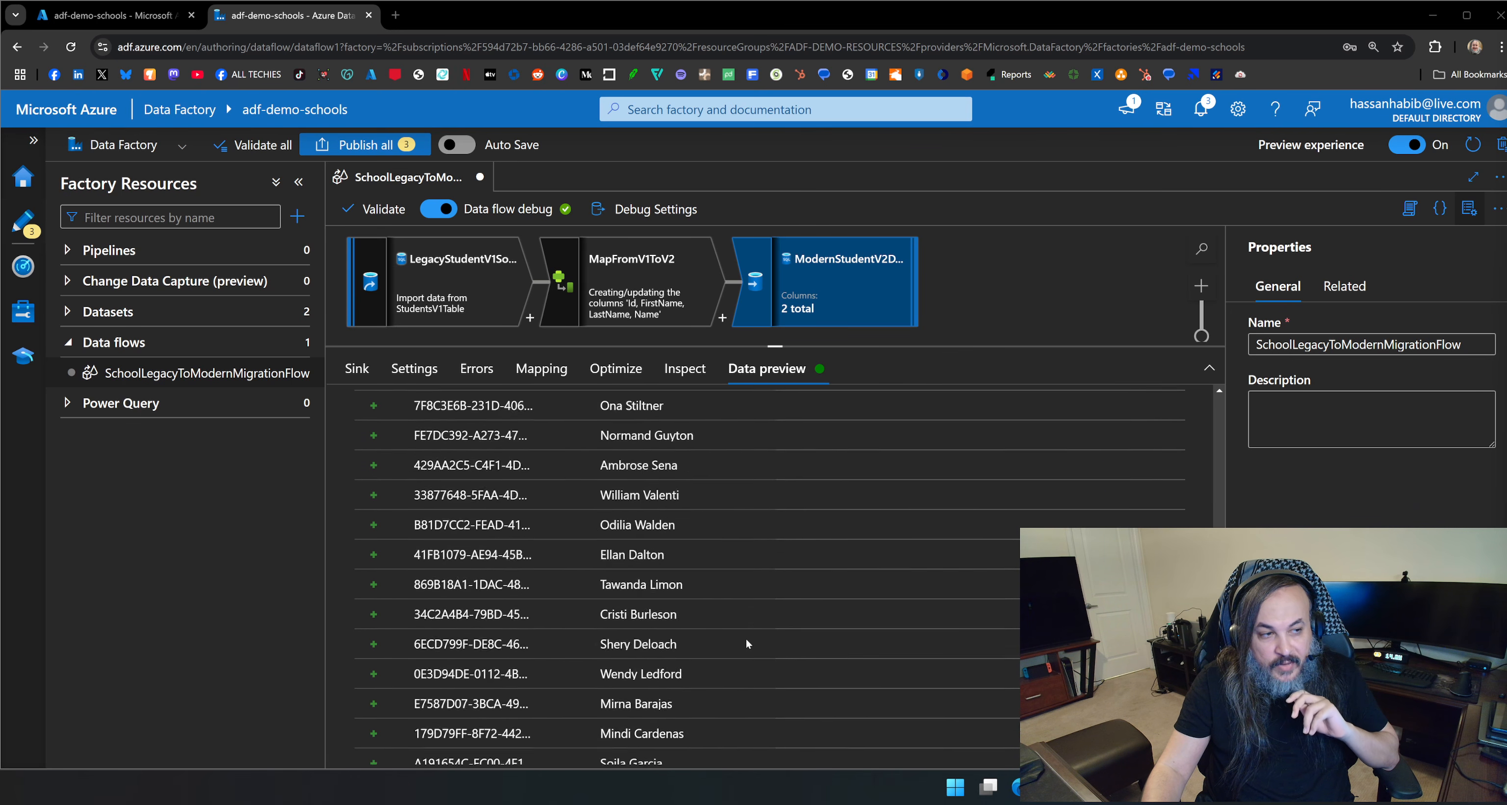
scroll(754, 625, "up", 1)
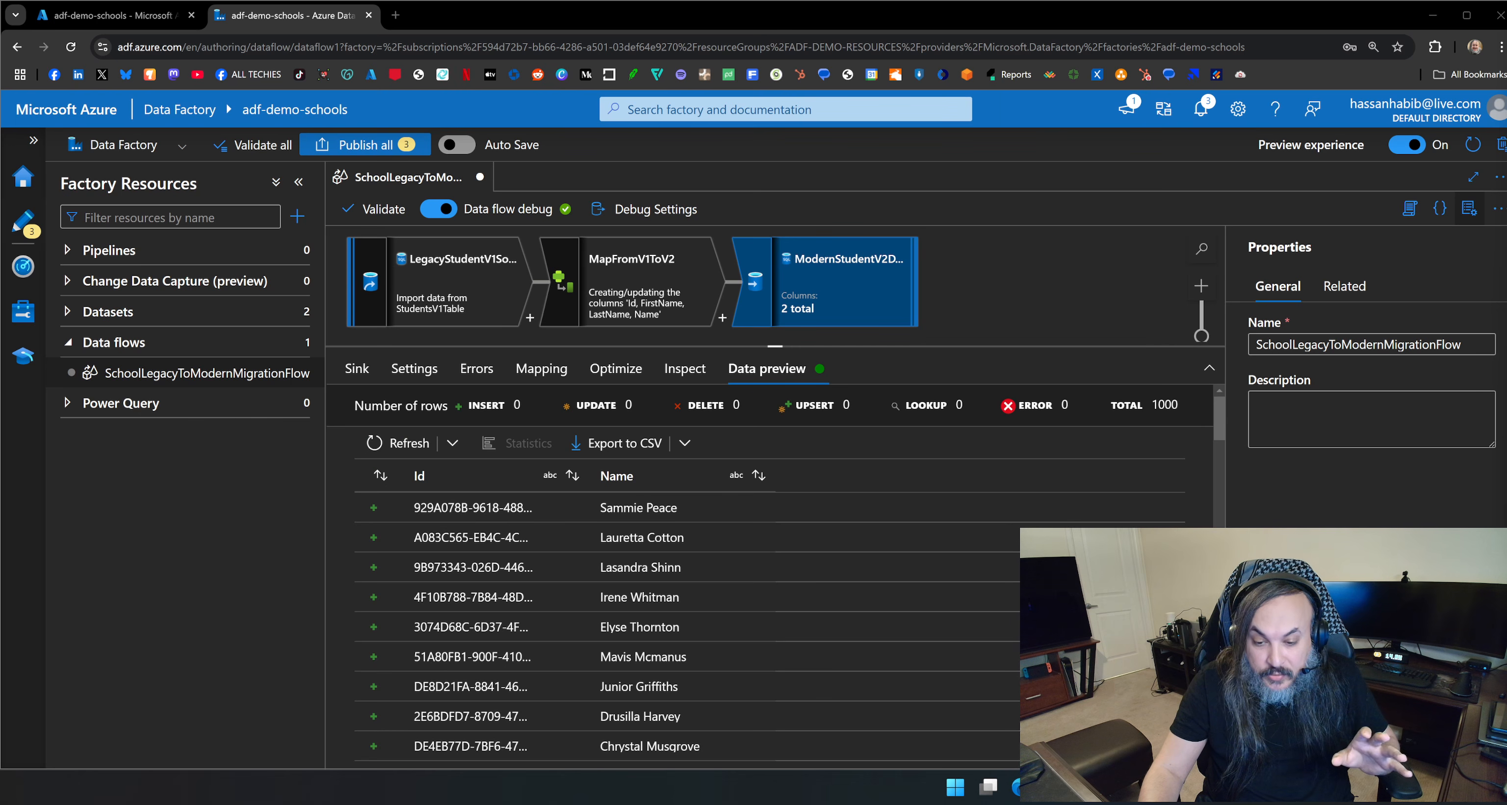
Switch to Azure Data Studio and run select * from StudentsV2 against the modern school database.
key("alt+Tab")
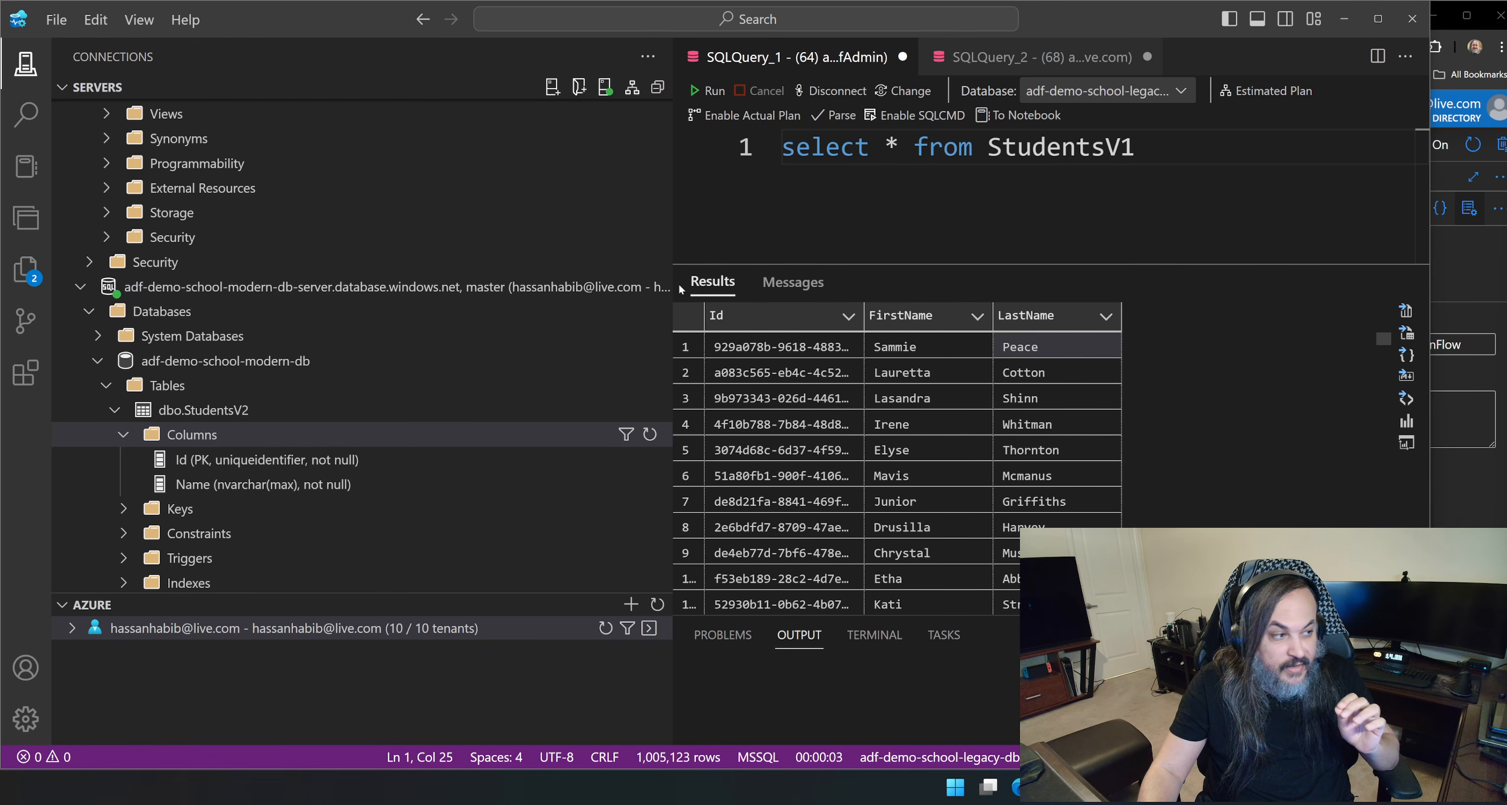
left_click(986, 59)
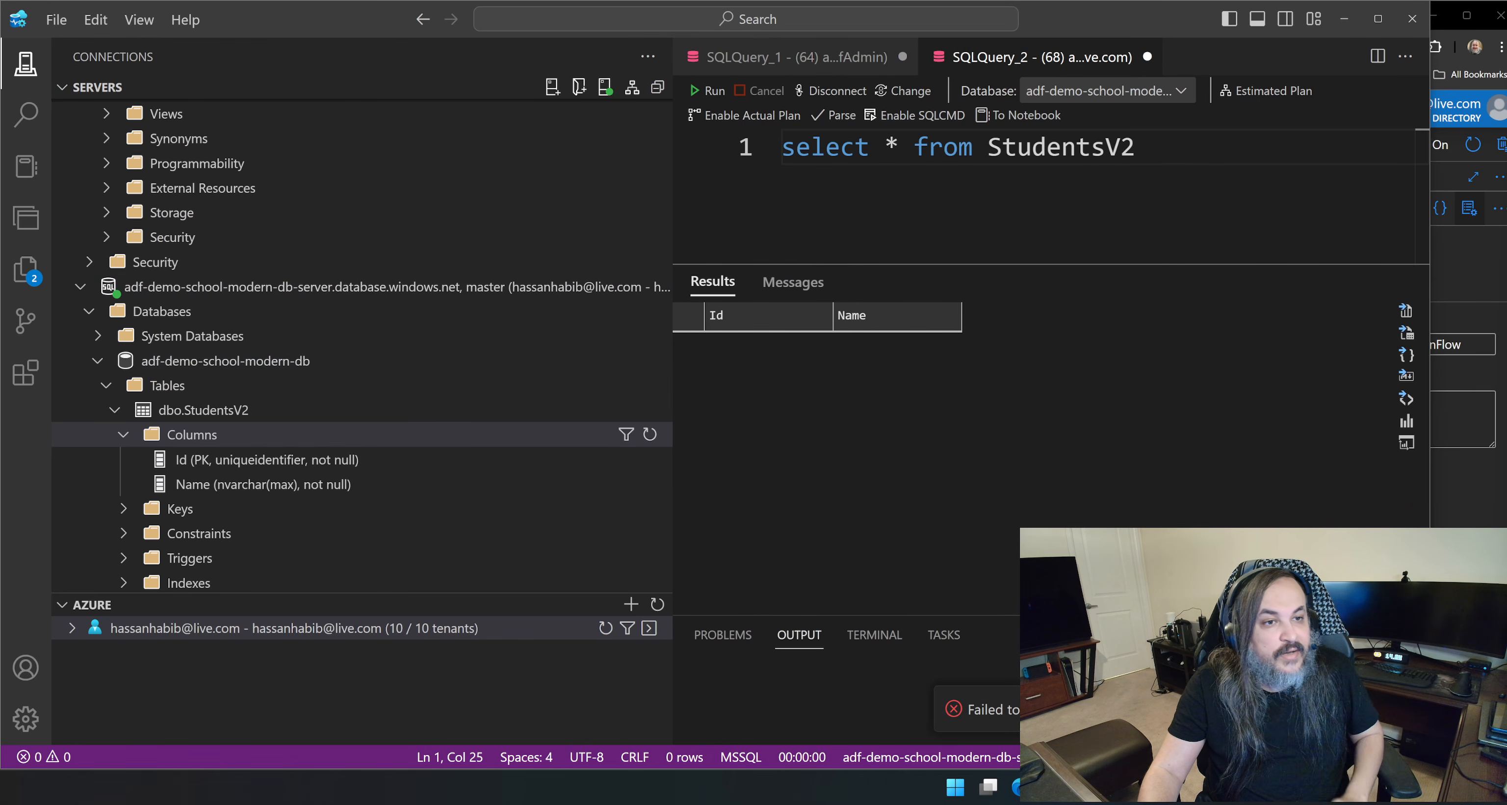
left_click(713, 90)
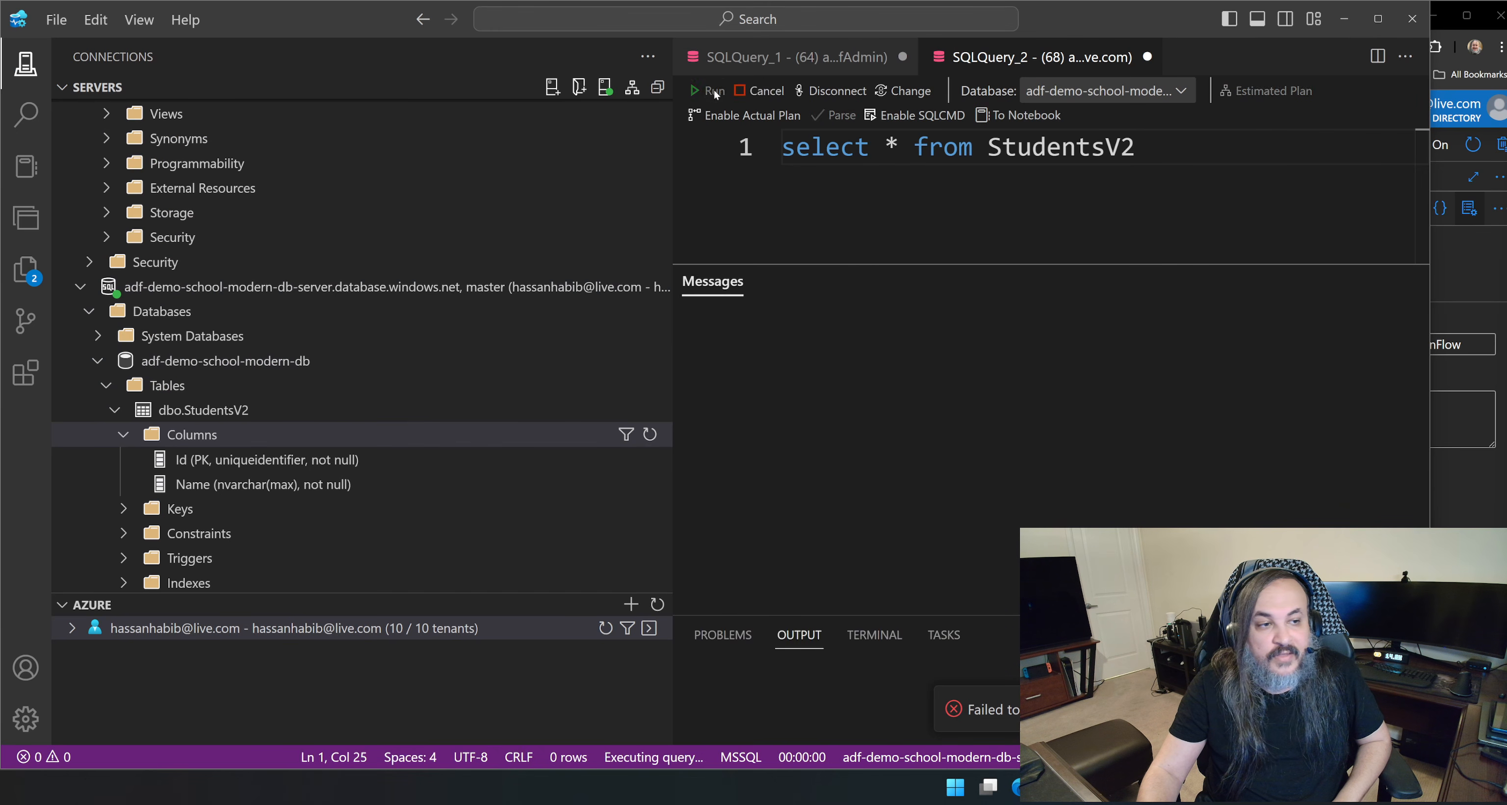
Return to Data Factory and publish the StudentsV1Table and AzureSqlTable1 datasets together with the SchoolLegacyToModernMigrationFlow data flow.
left_click(1339, 30)
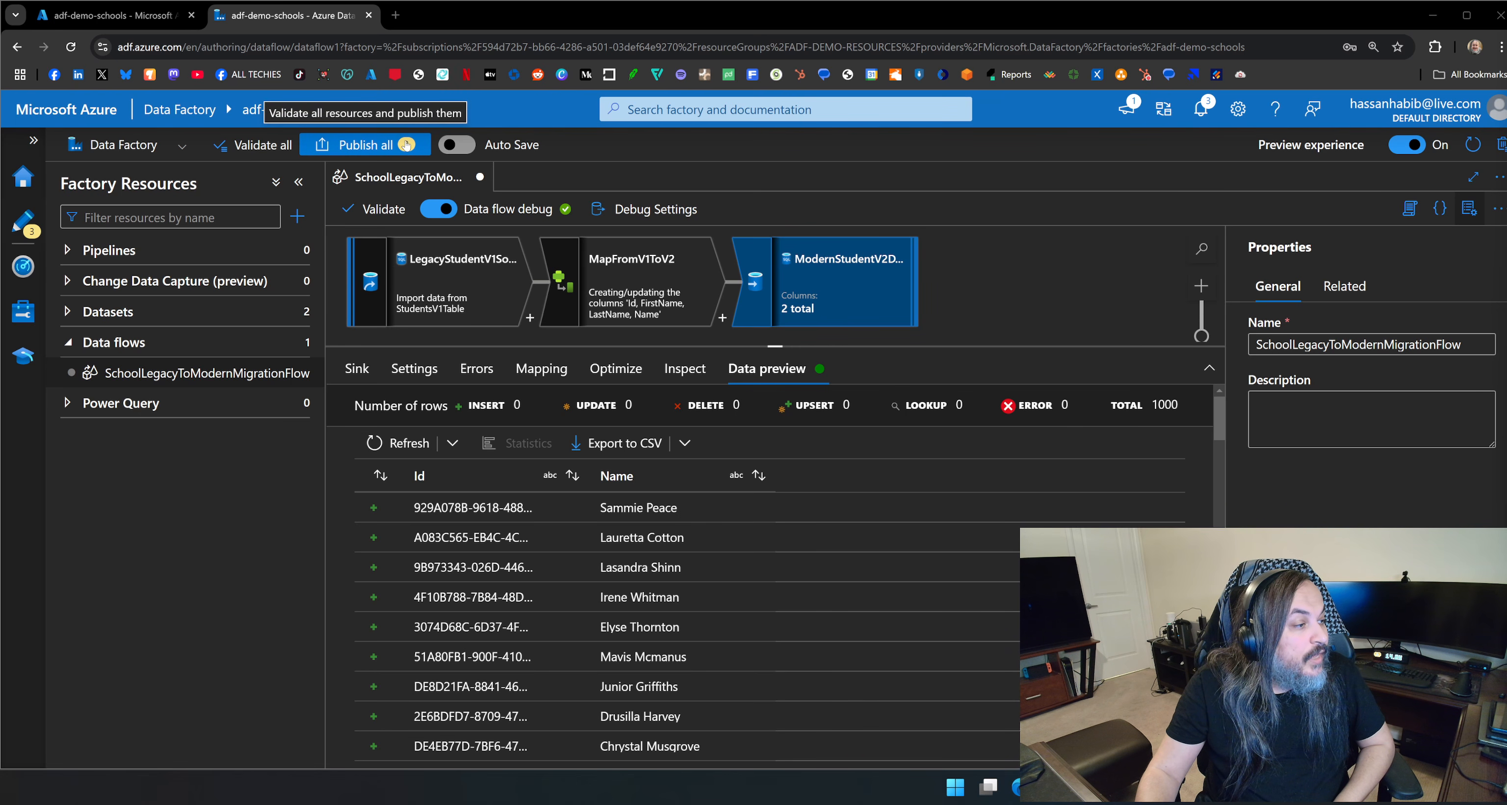
left_click(108, 250)
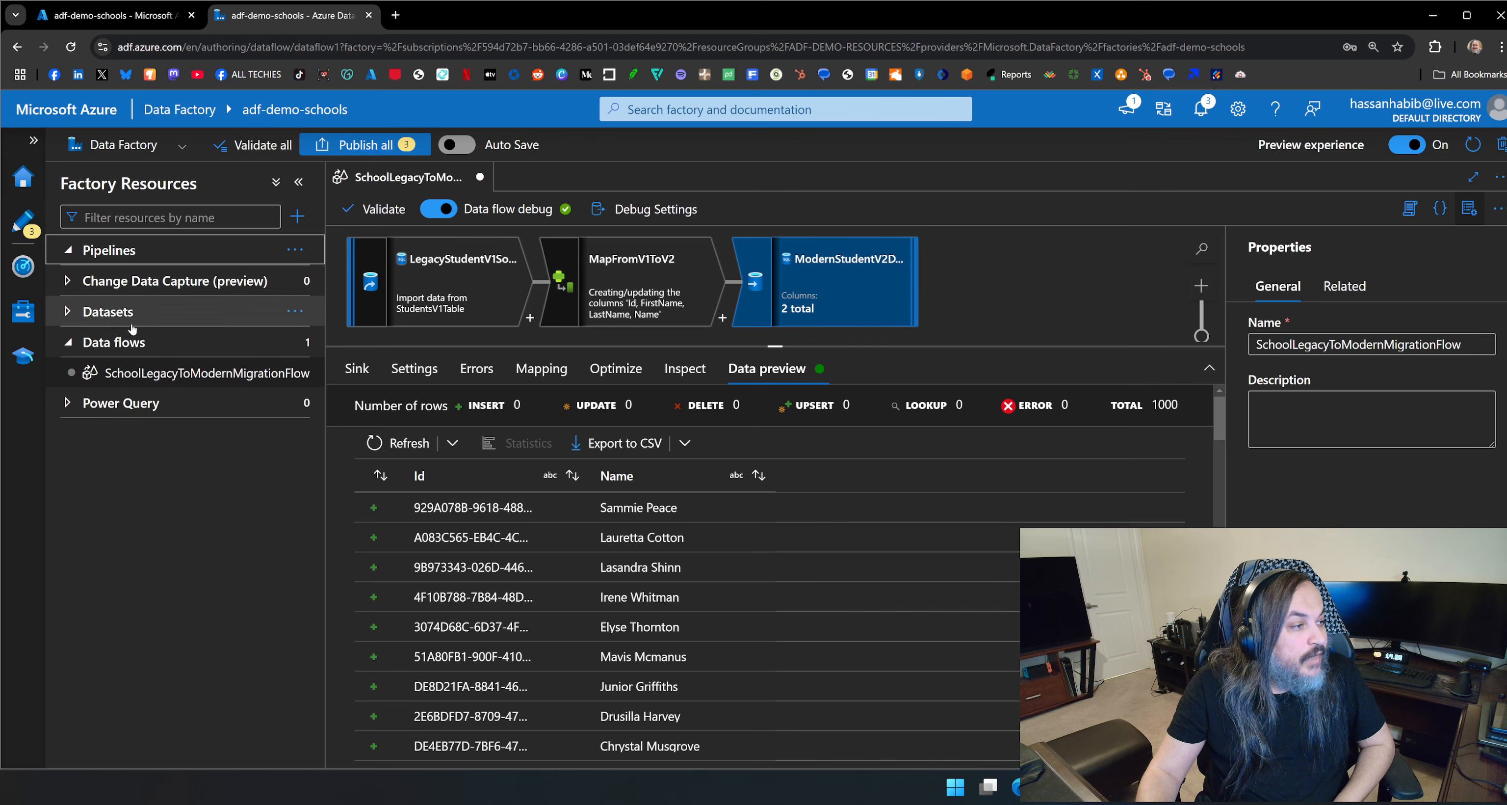
left_click(578, 327)
left_click(578, 329)
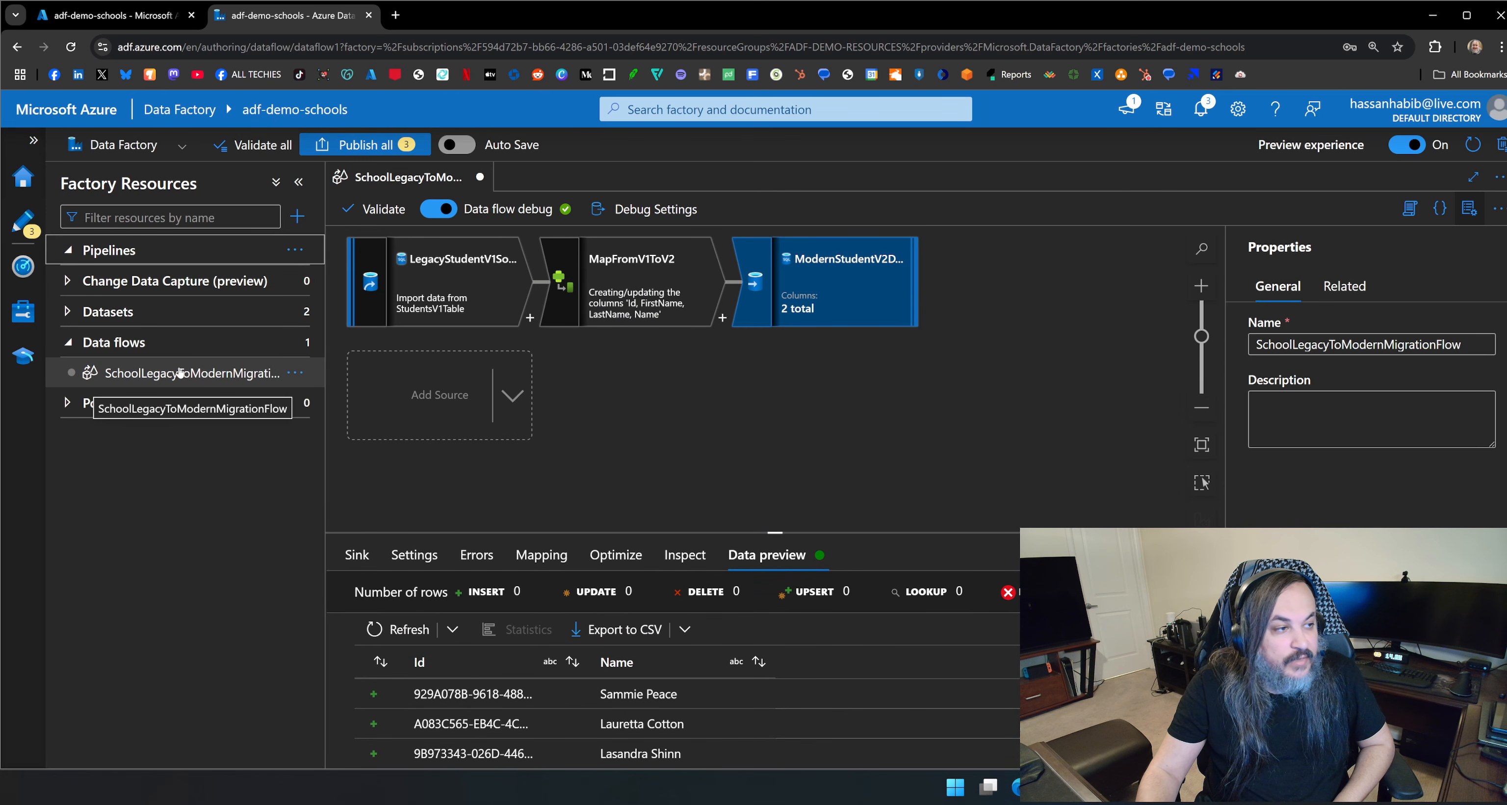
left_click(364, 144)
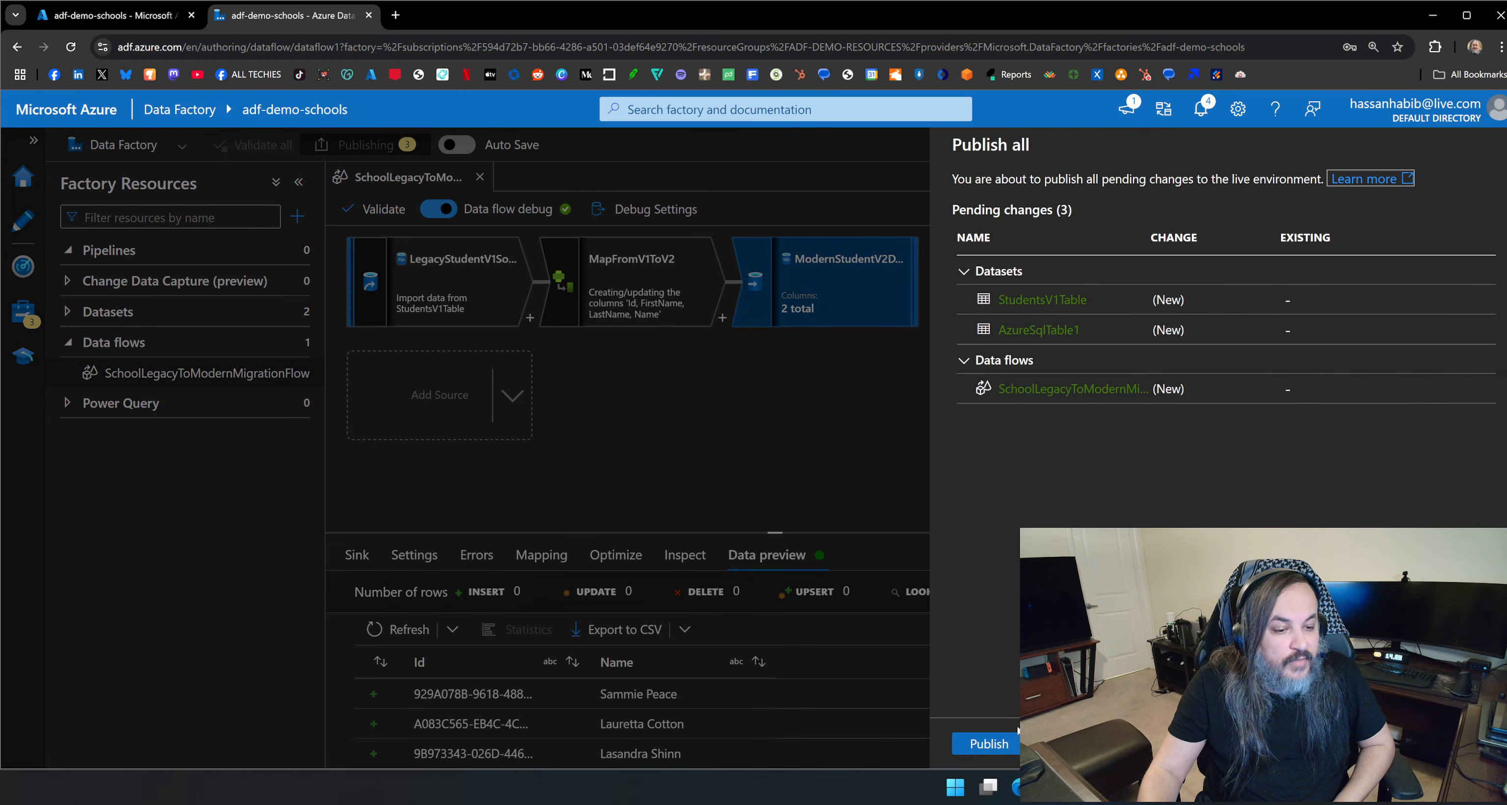
left_click(983, 741)
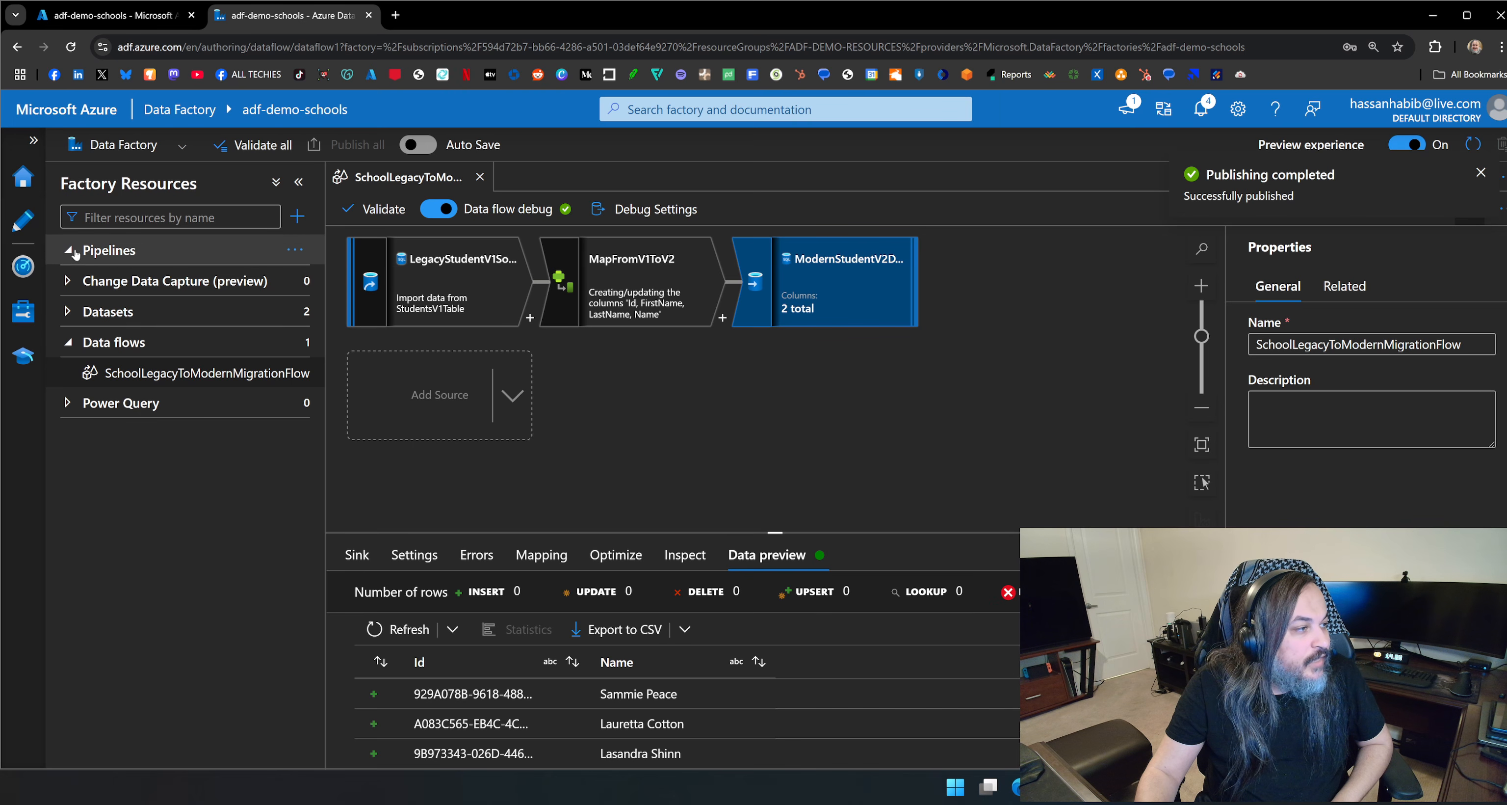
Create a new pipeline and name it DemoOneMillionStudentMigration.
left_click(292, 254)
left_click(321, 278)
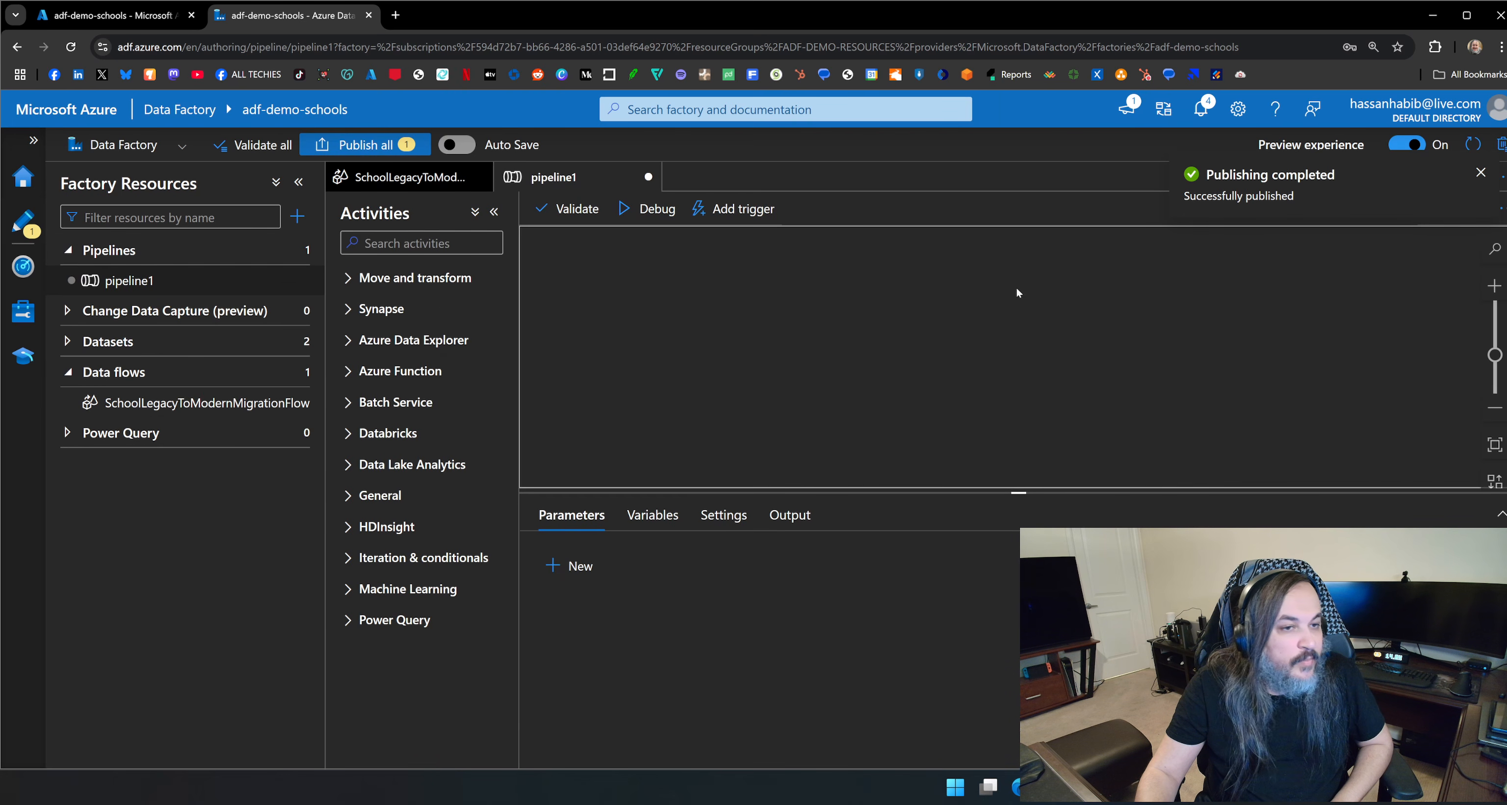
double_click(1281, 344)
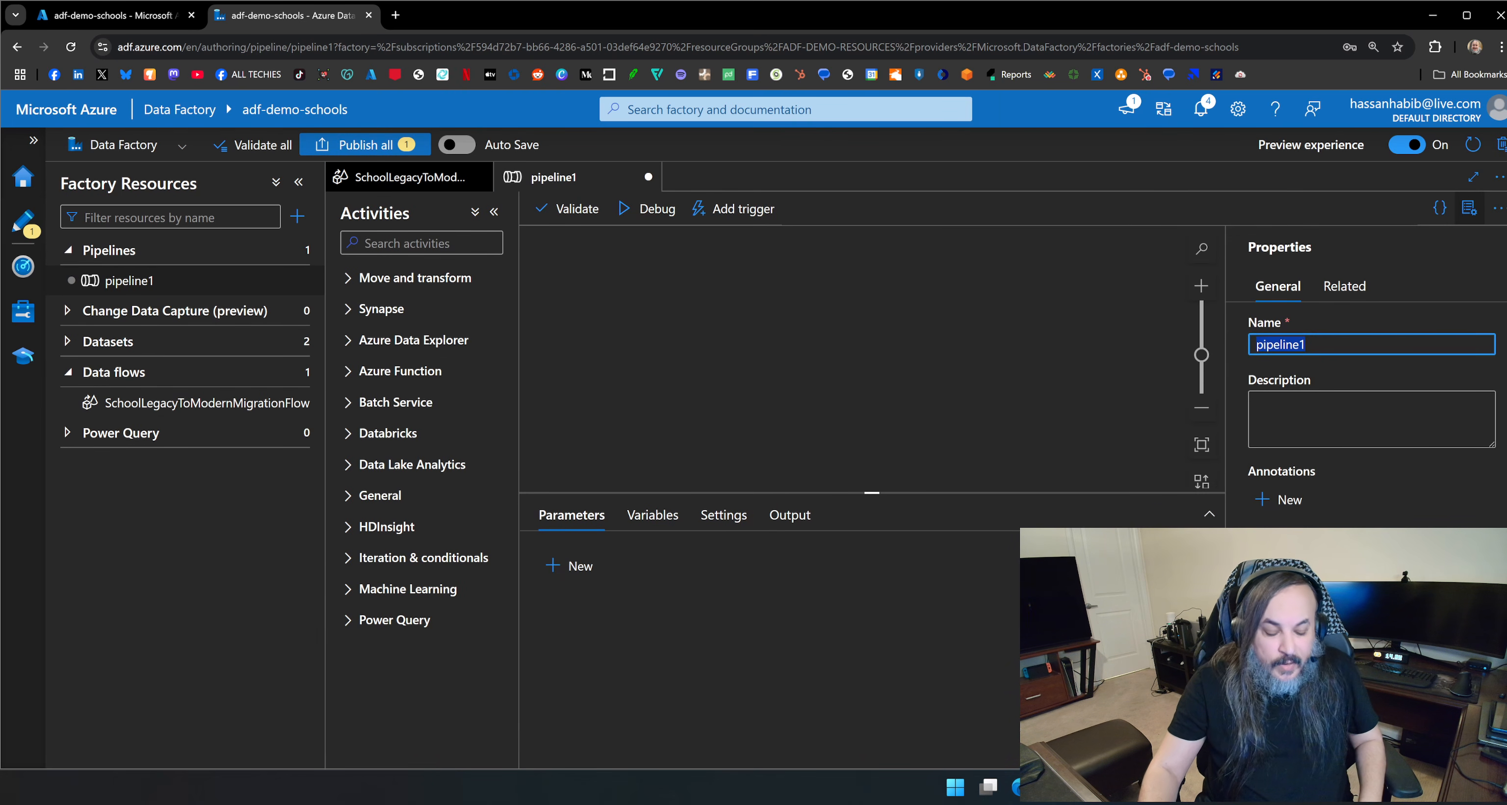
type("DemoOneMillionStudentMigration")
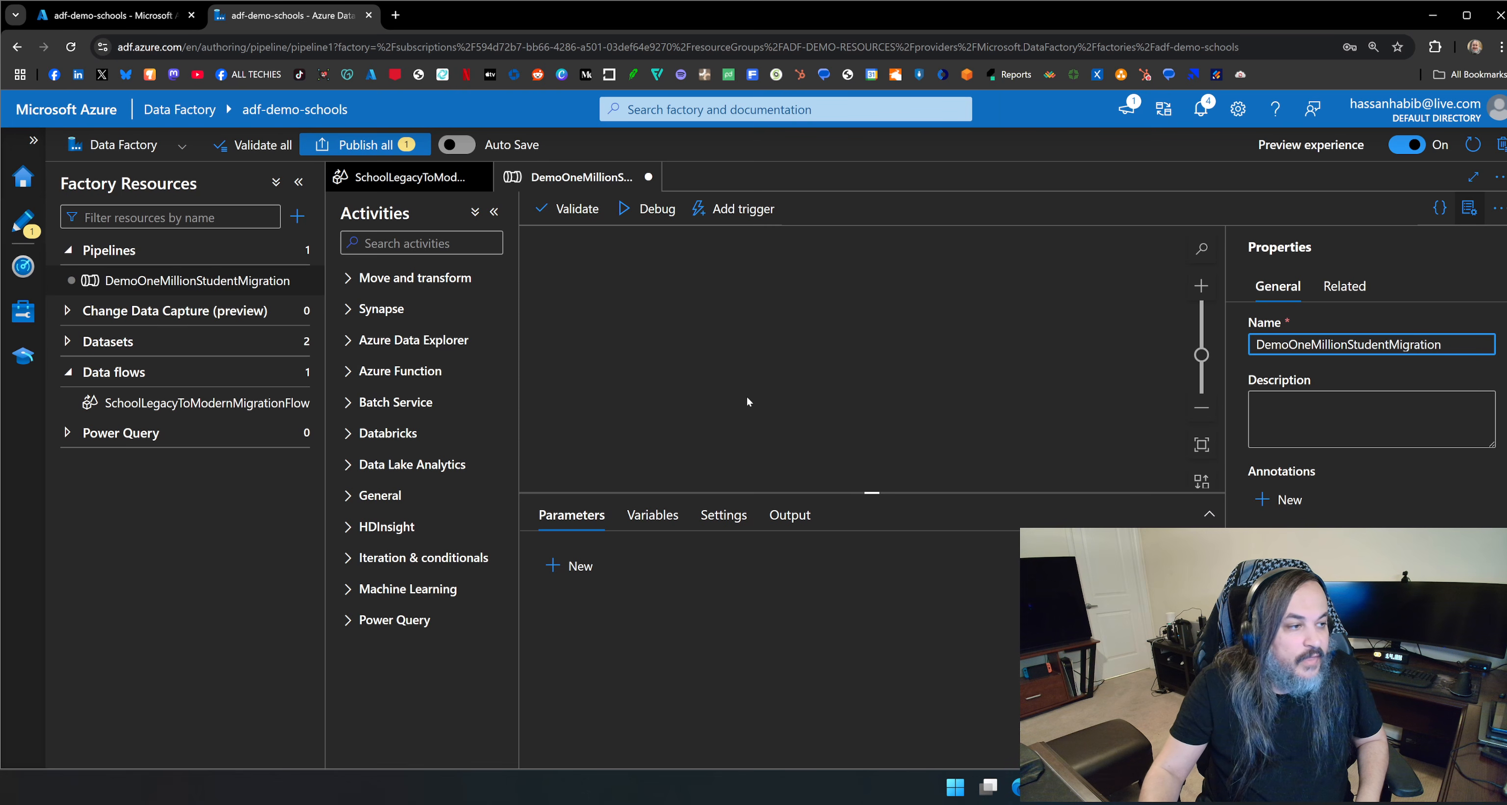
Add the SchoolLegacyToModernMigrationFlow data flow as an activity in the DemoOneMillionStudentMigration pipeline.
left_click_drag(193, 403, 653, 398)
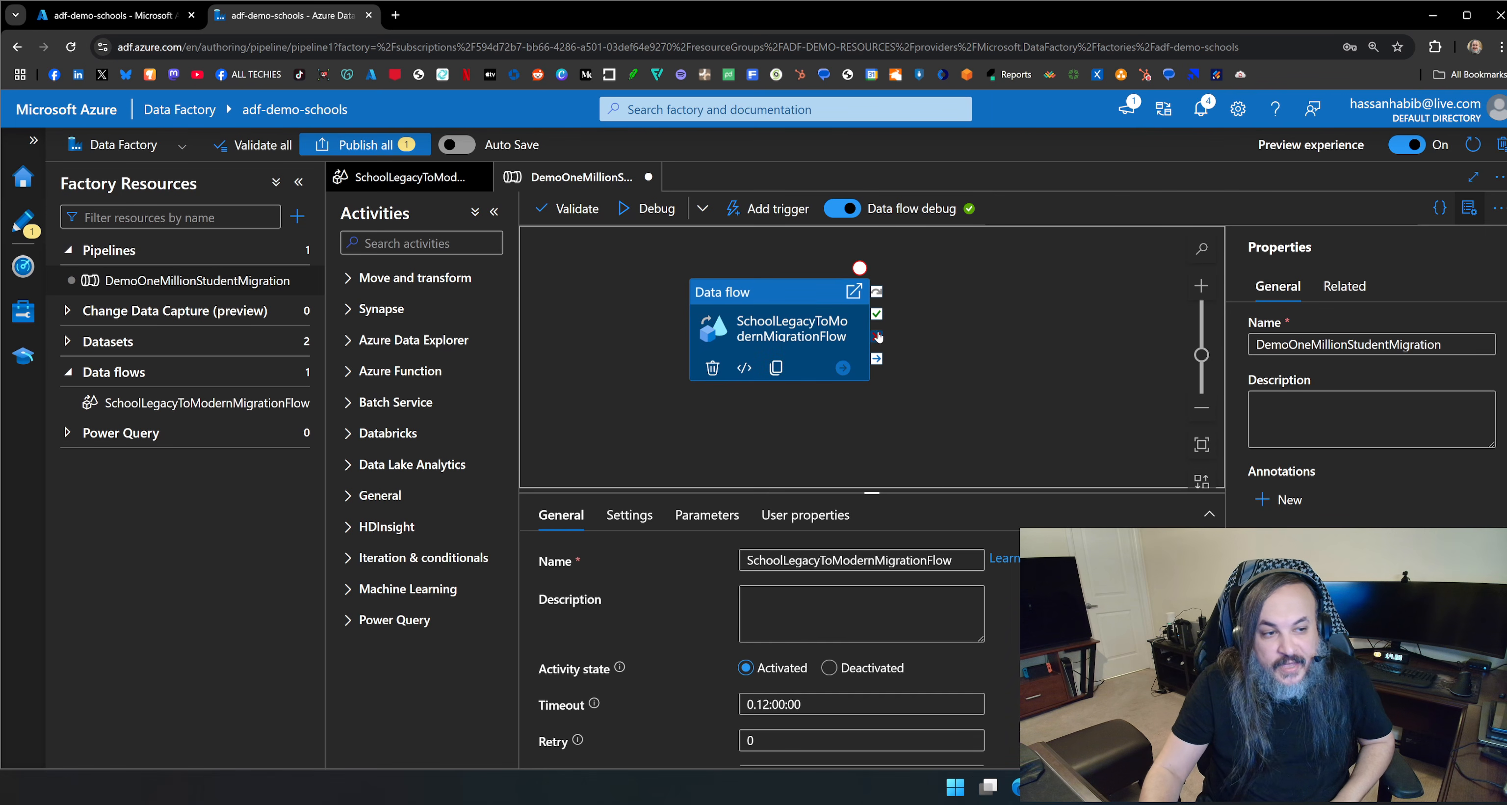
left_click_drag(877, 336, 976, 431)
left_click_drag(878, 362, 1012, 379)
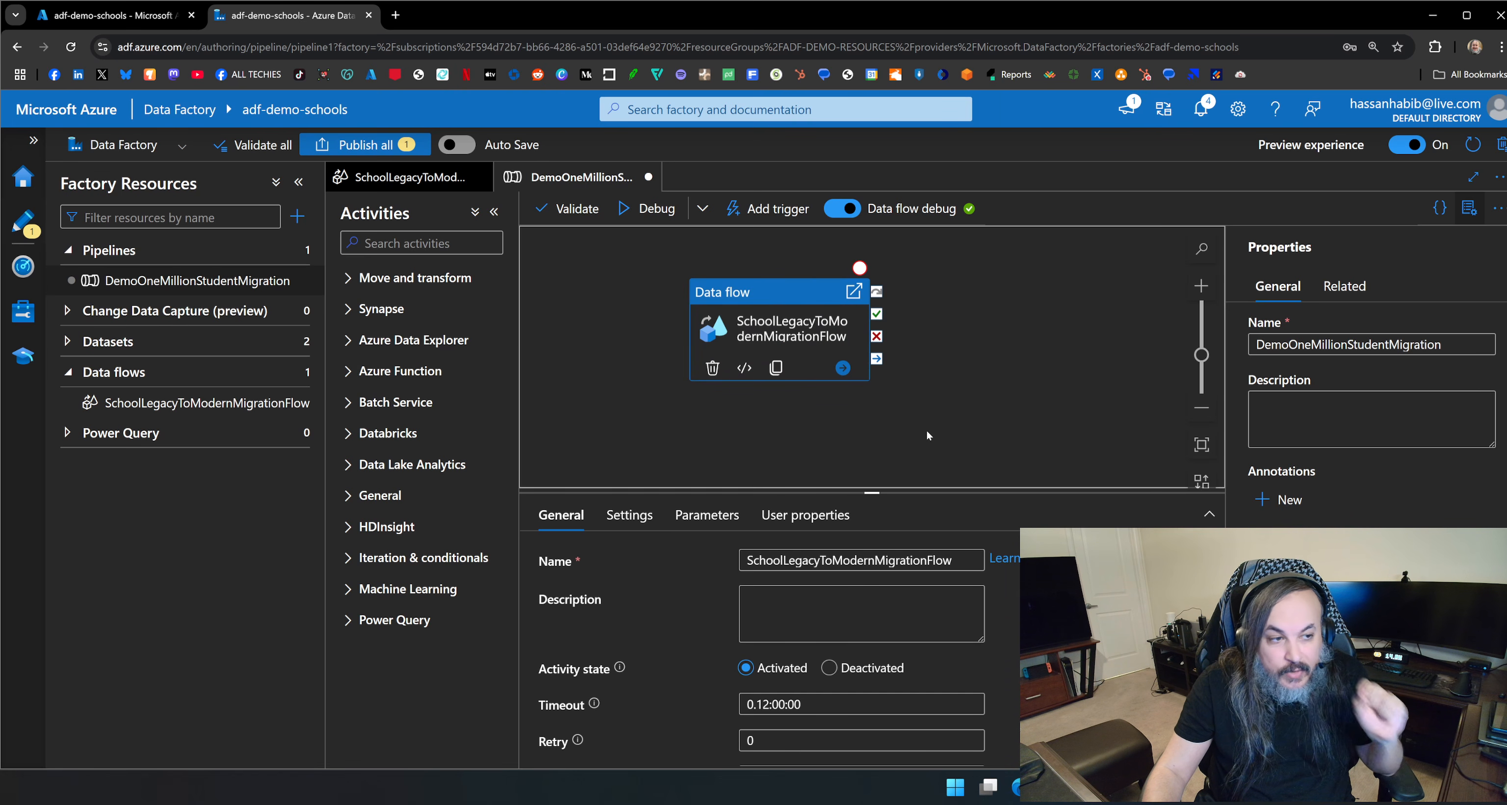
Start a debug run of the pipeline and open the monitoring details of its data flow activity.
left_click(657, 211)
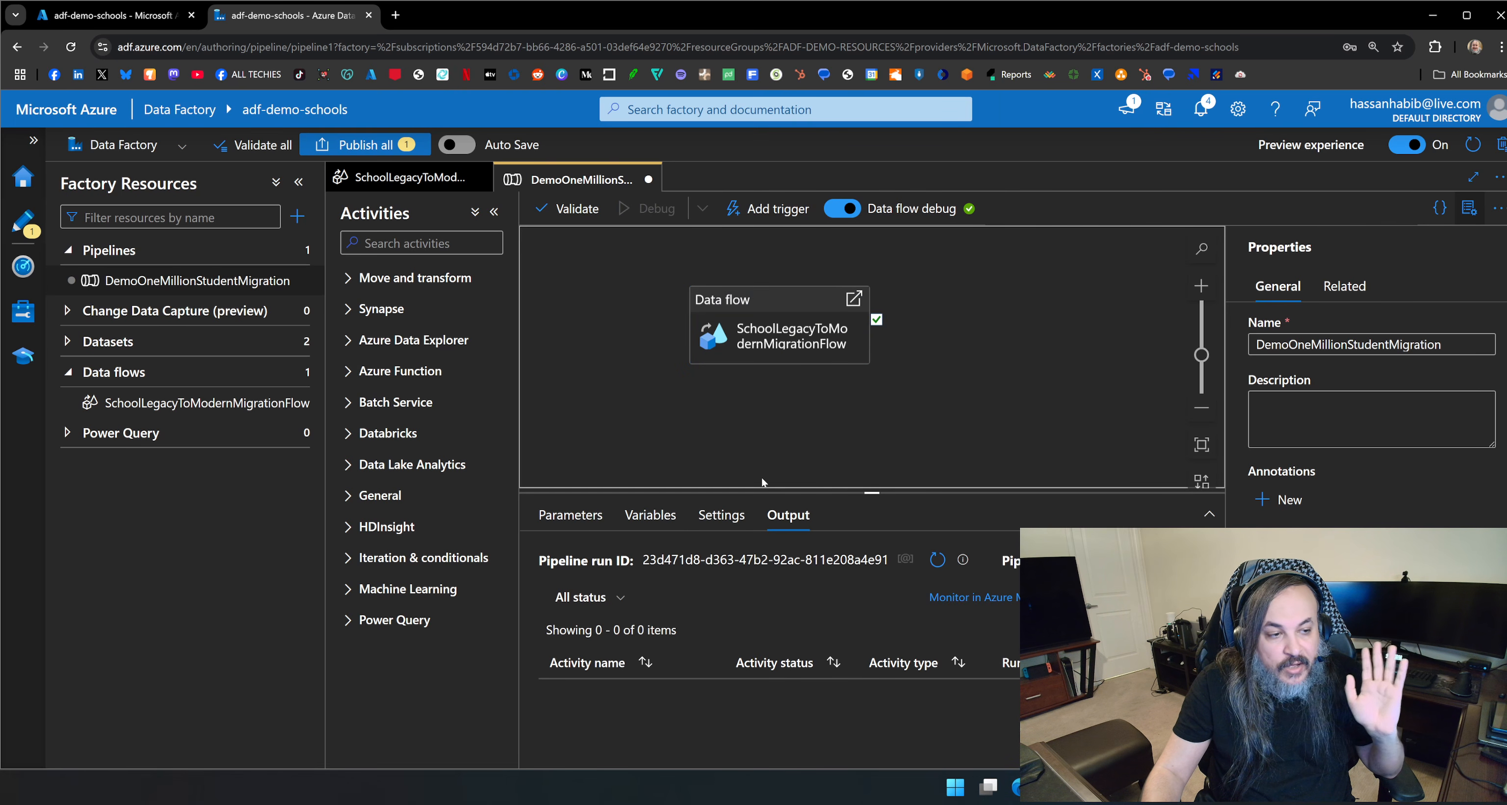
left_click(936, 409)
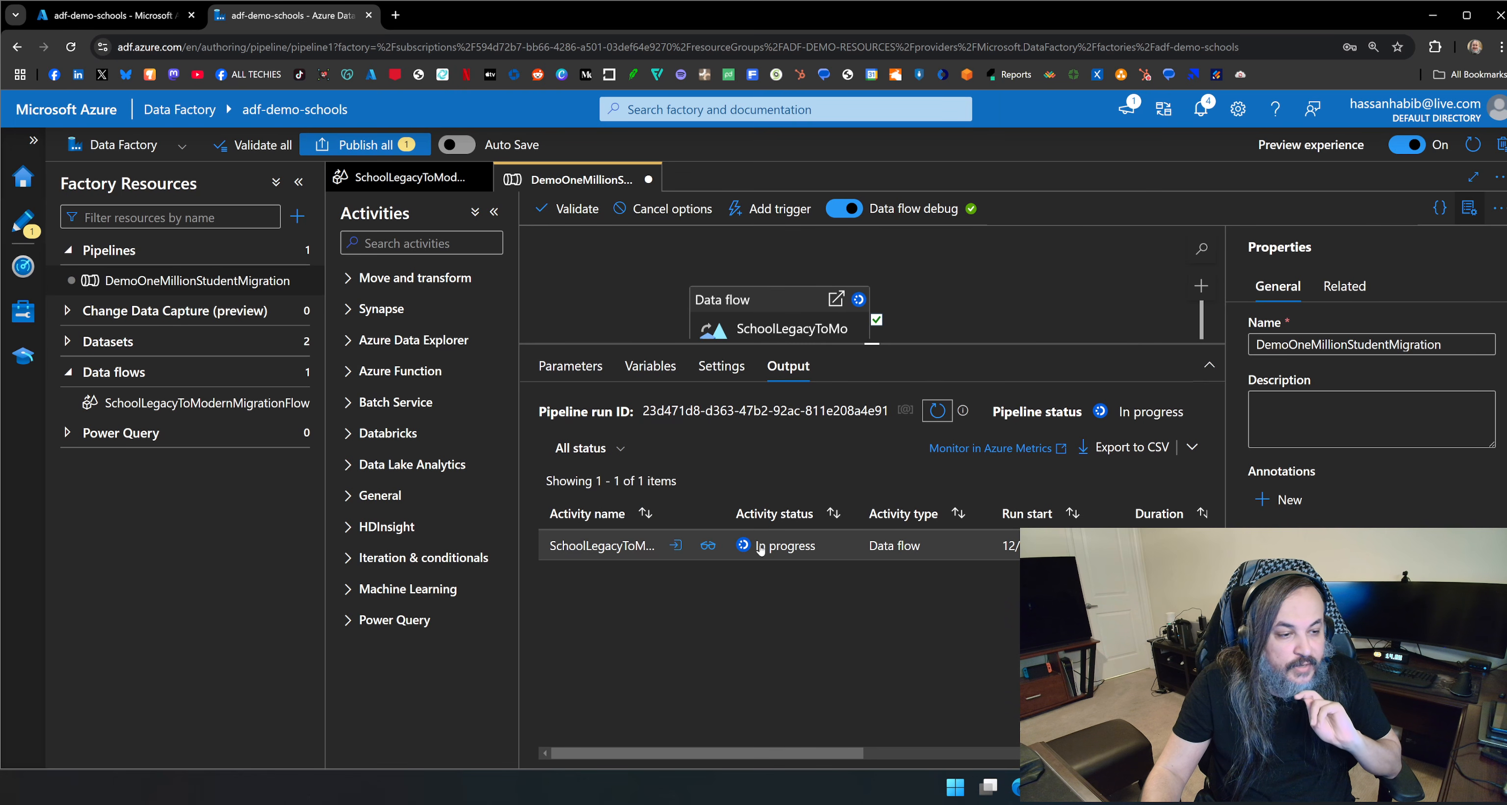
left_click(708, 545)
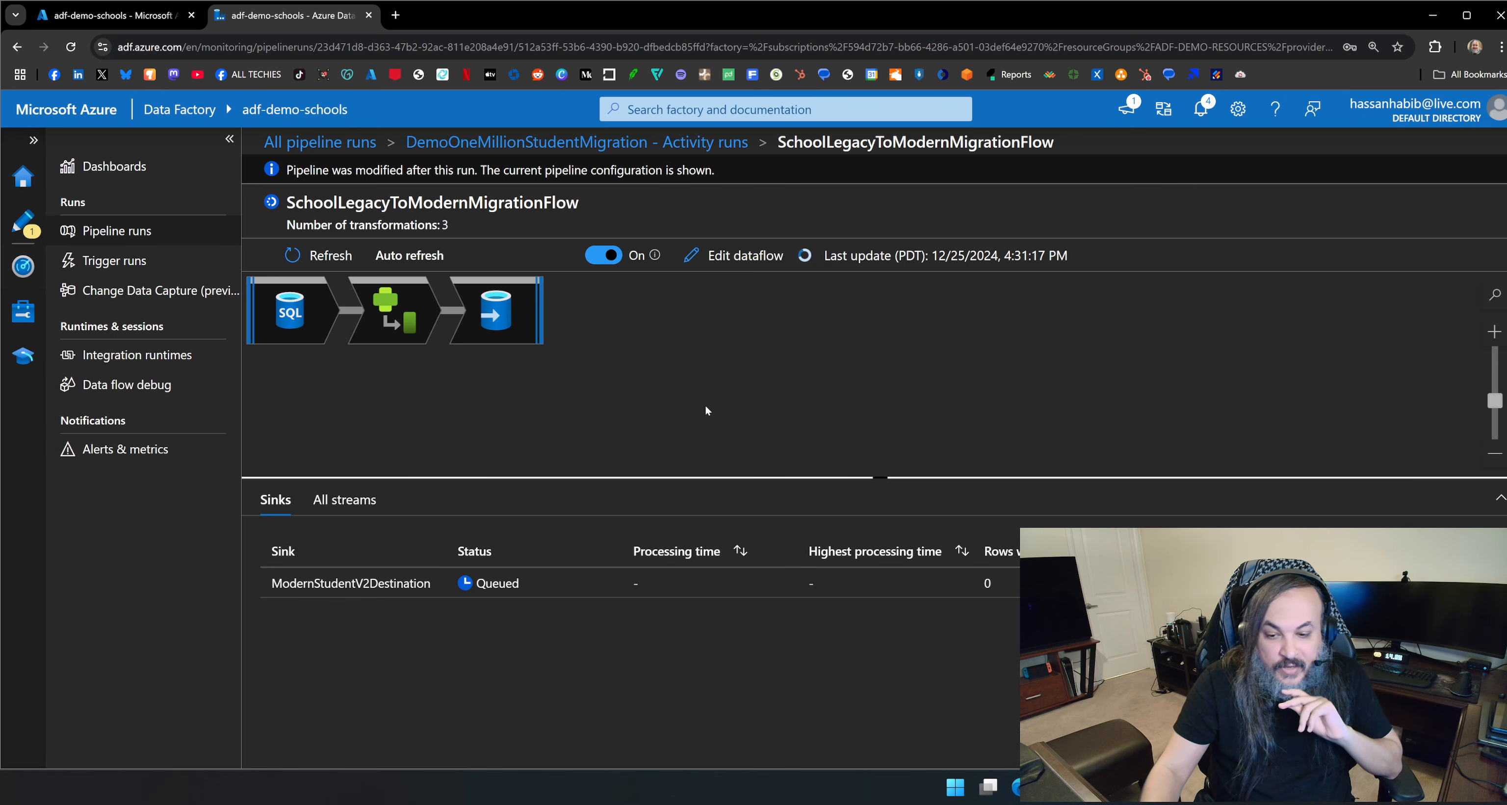
Switch to Azure Data Studio and rerun the StudentsV2 query to check the modern database during the migration.
left_click(1216, 787)
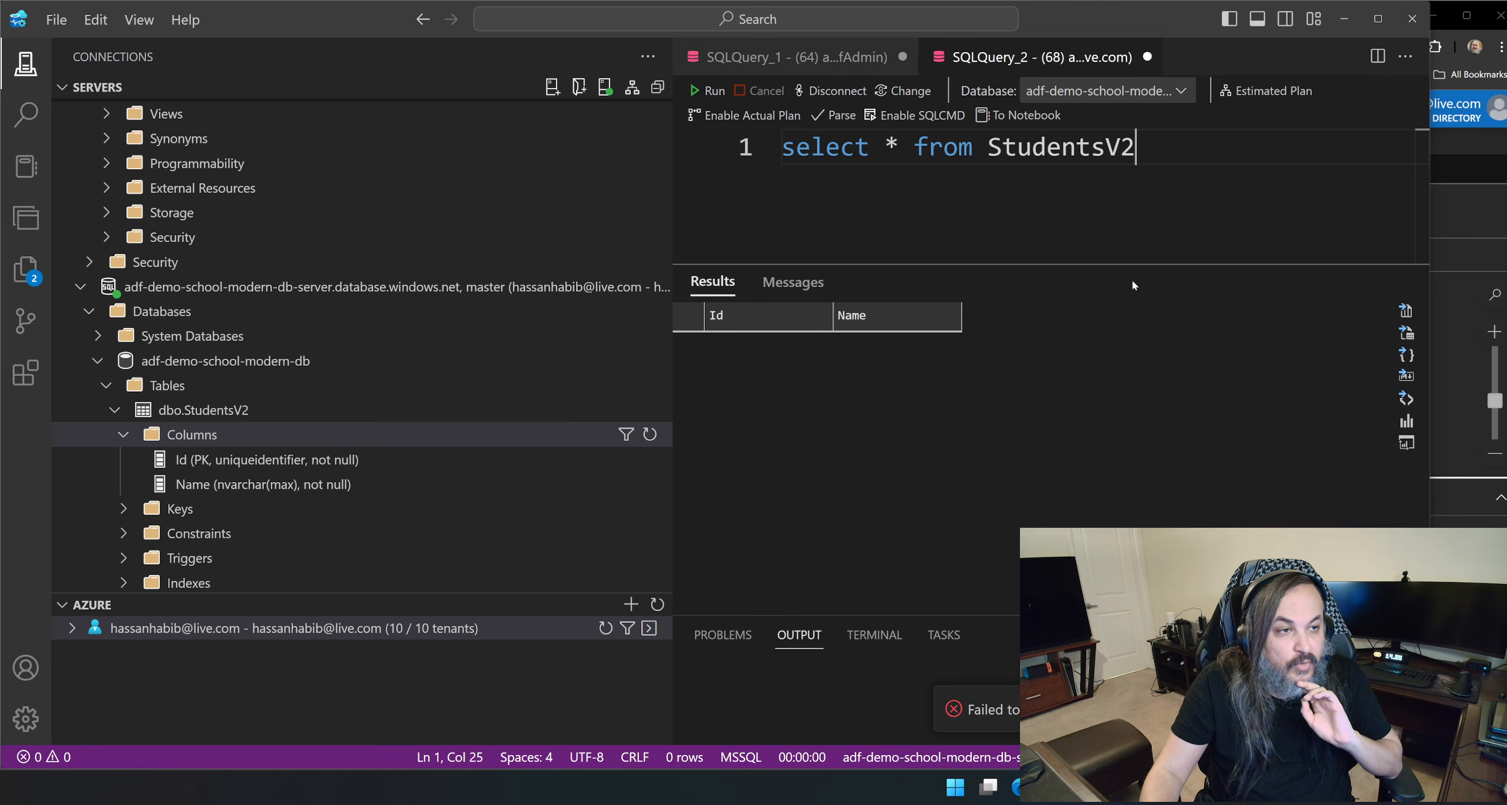
left_click(710, 97)
left_click(711, 97)
Return to Data Factory and monitor the ModernStudentV2Destination sink by refreshing and reopening the data flow activity's run details.
left_click(1345, 19)
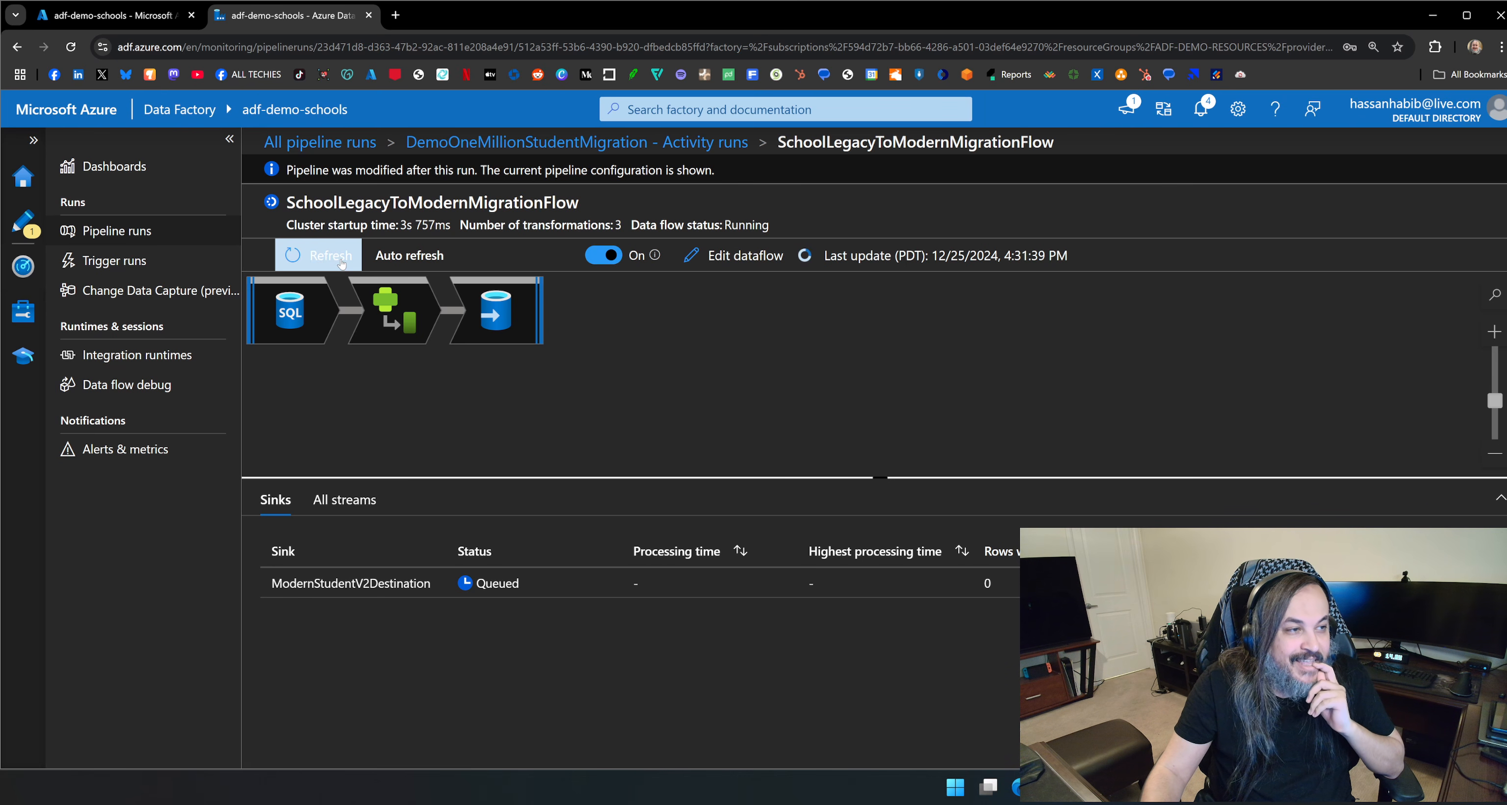
left_click(721, 150)
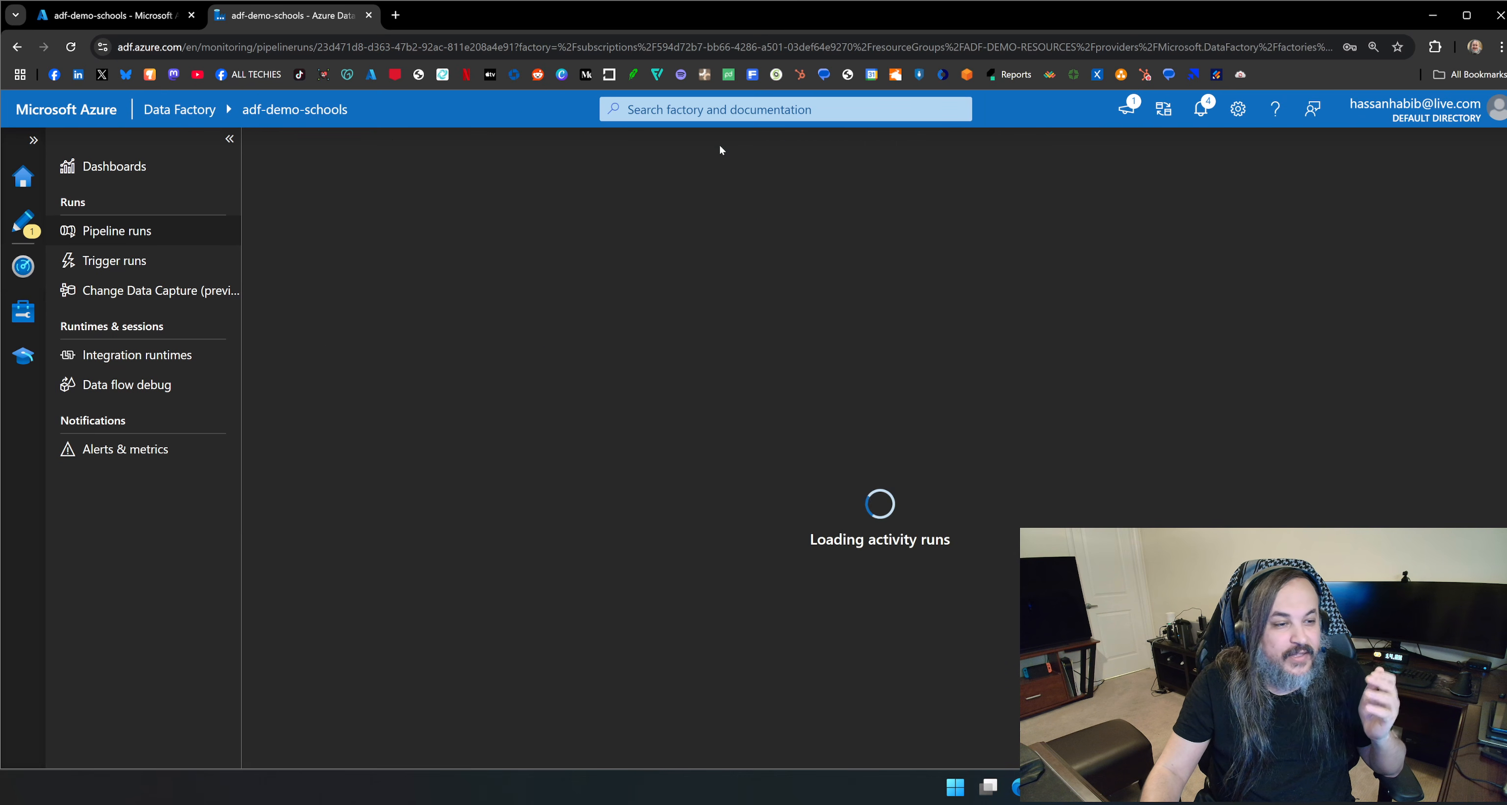
mouse_move(420, 639)
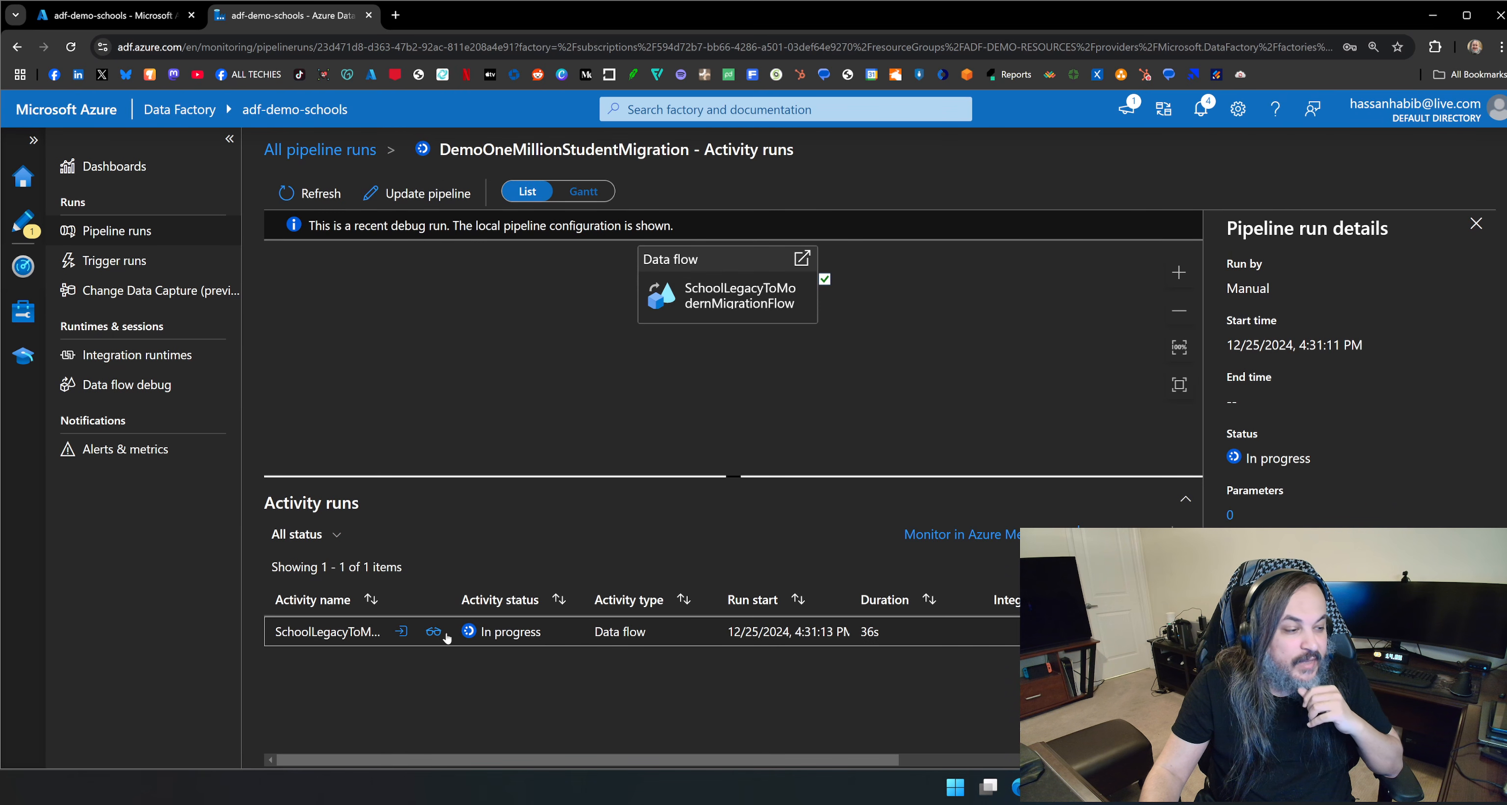
left_click(434, 632)
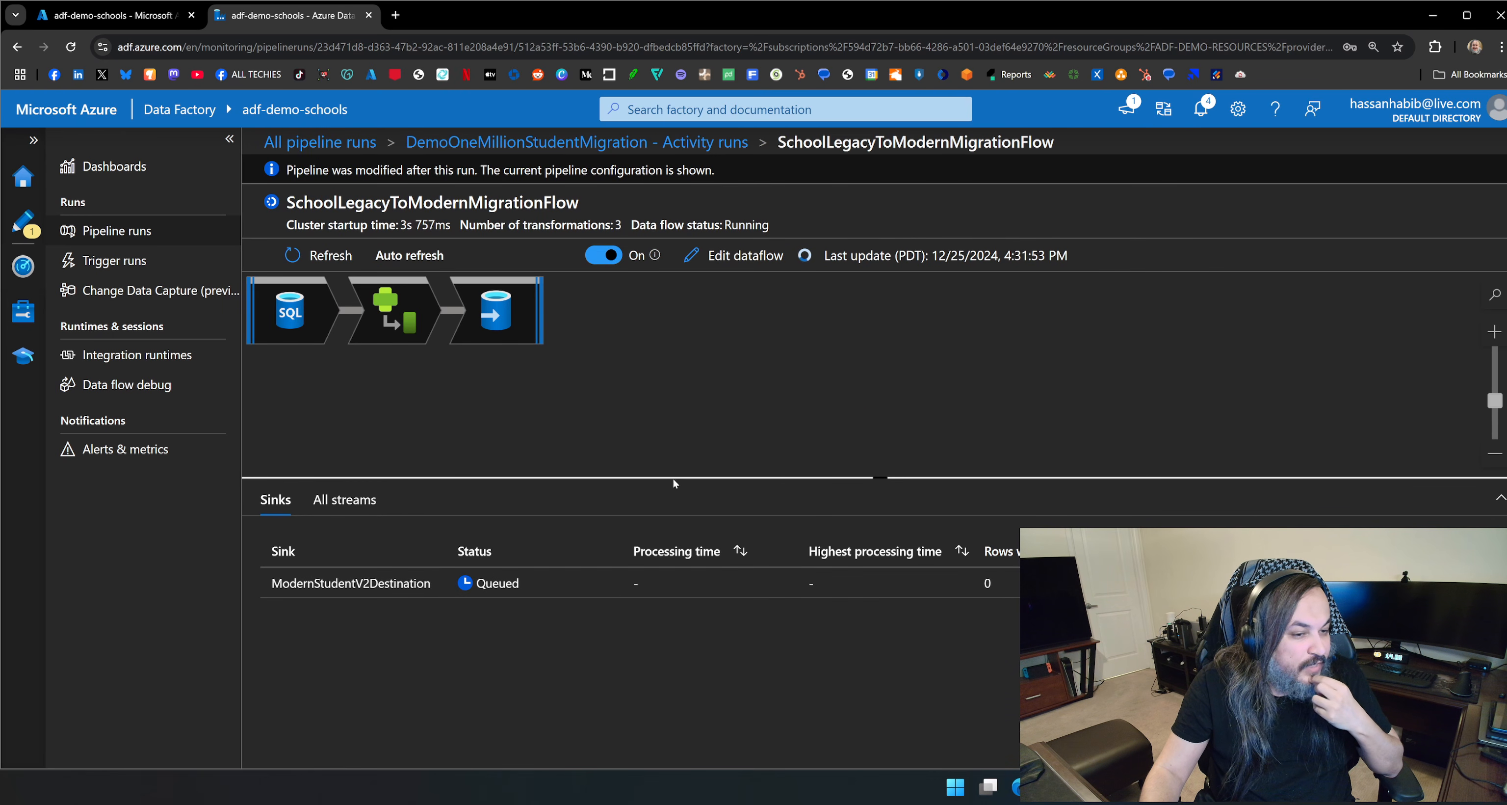
left_click(323, 264)
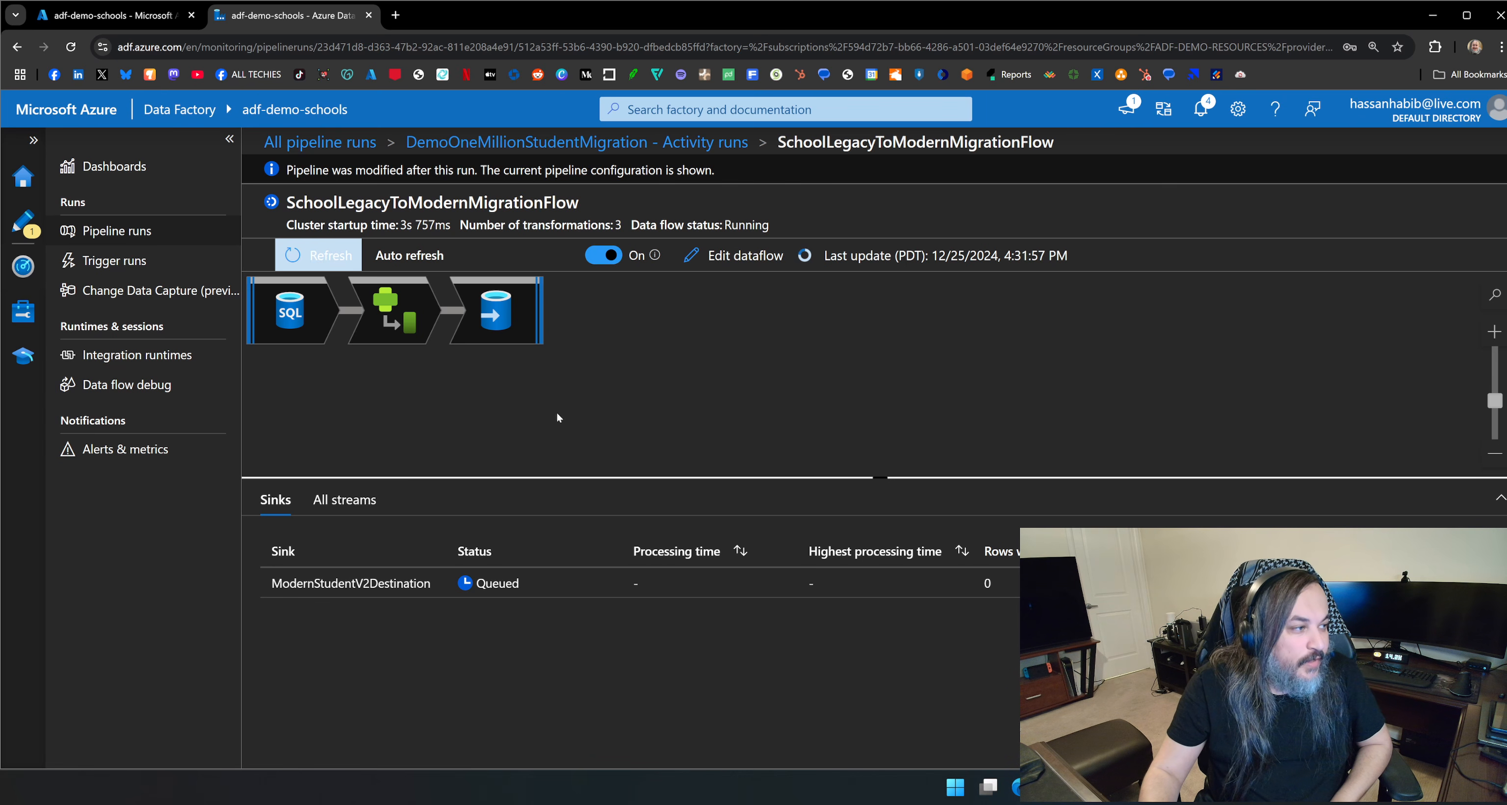
left_click(635, 142)
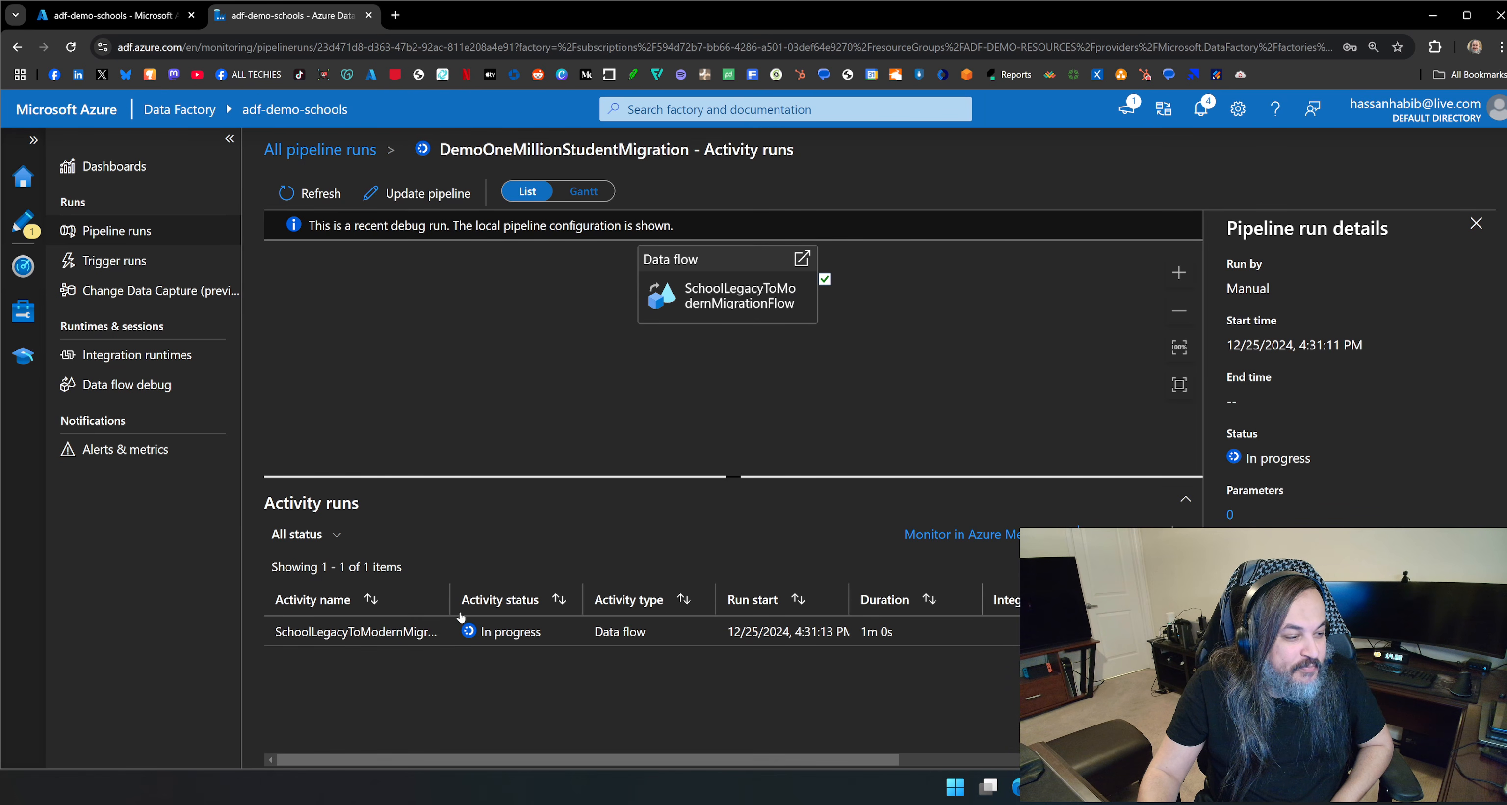
left_click(436, 634)
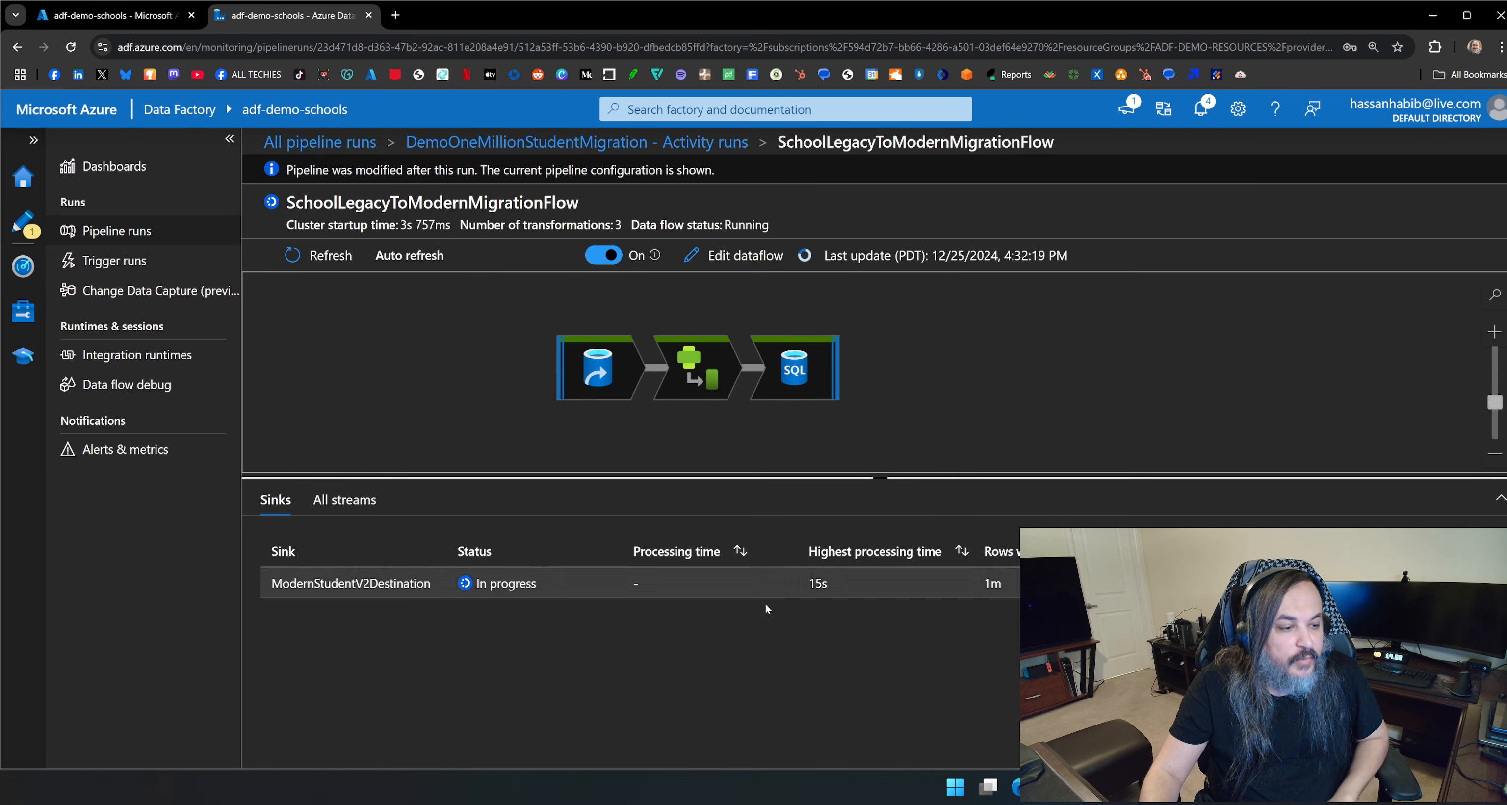
left_click(320, 256)
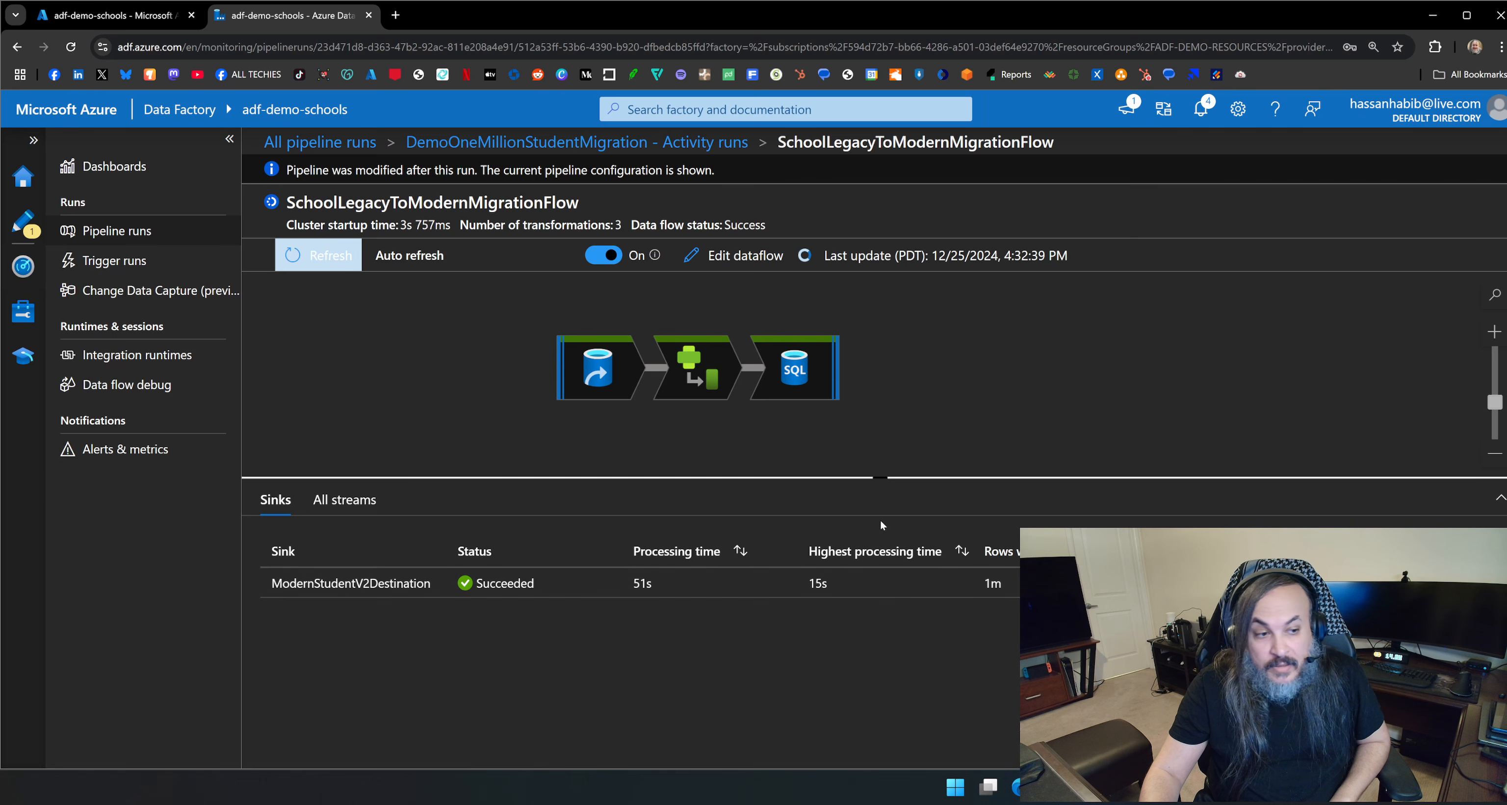
Enlarge the sink details of the data flow run and examine the processing time and rows written for ModernStudentV2Destination.
left_click_drag(882, 478, 881, 297)
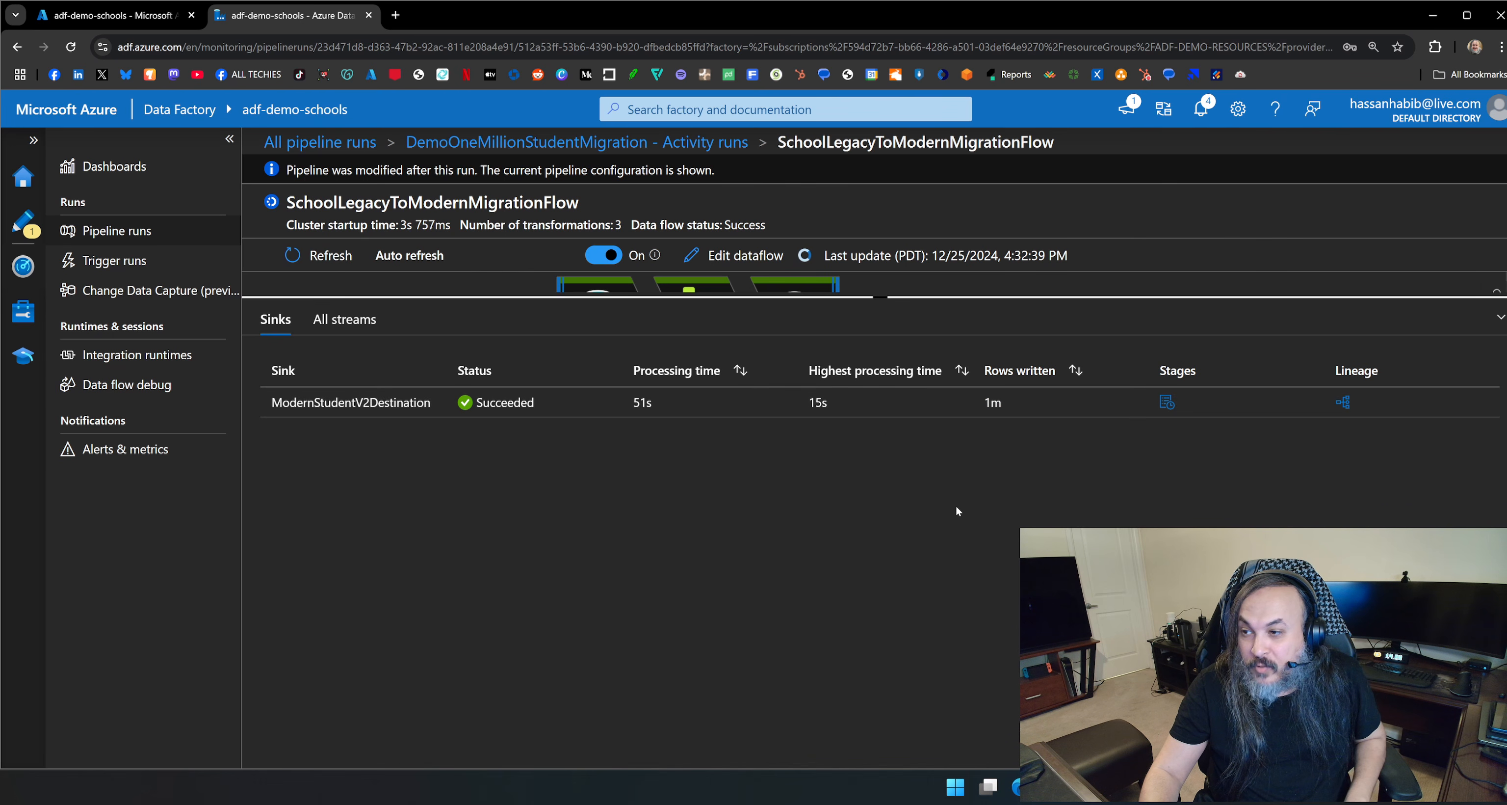
key("ctrl+plus")
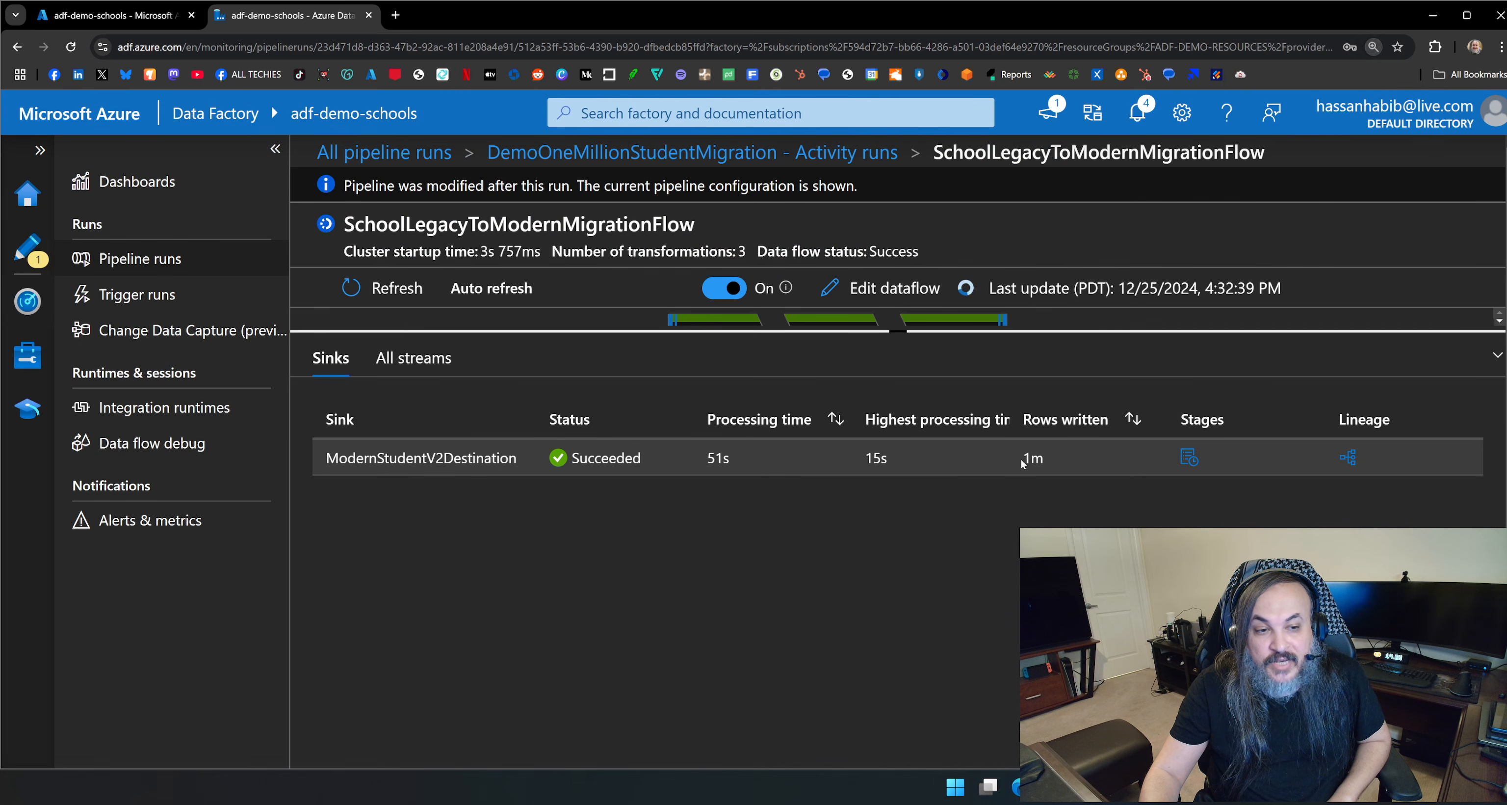
left_click_drag(857, 454, 949, 461)
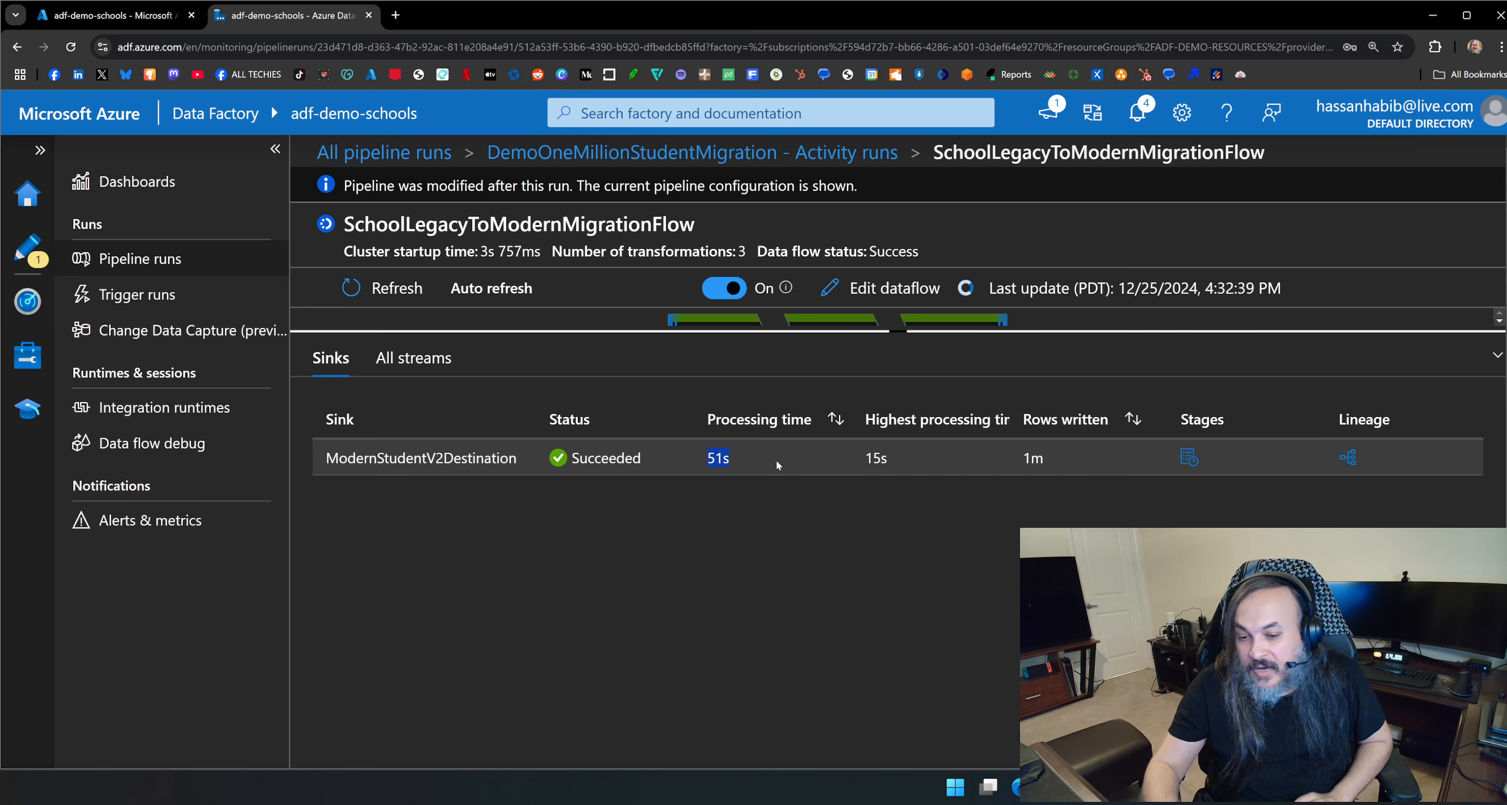
Switch to Azure Data Studio, change the modern database query to select count(*) from StudentsV2, and run it.
key("alt+Tab")
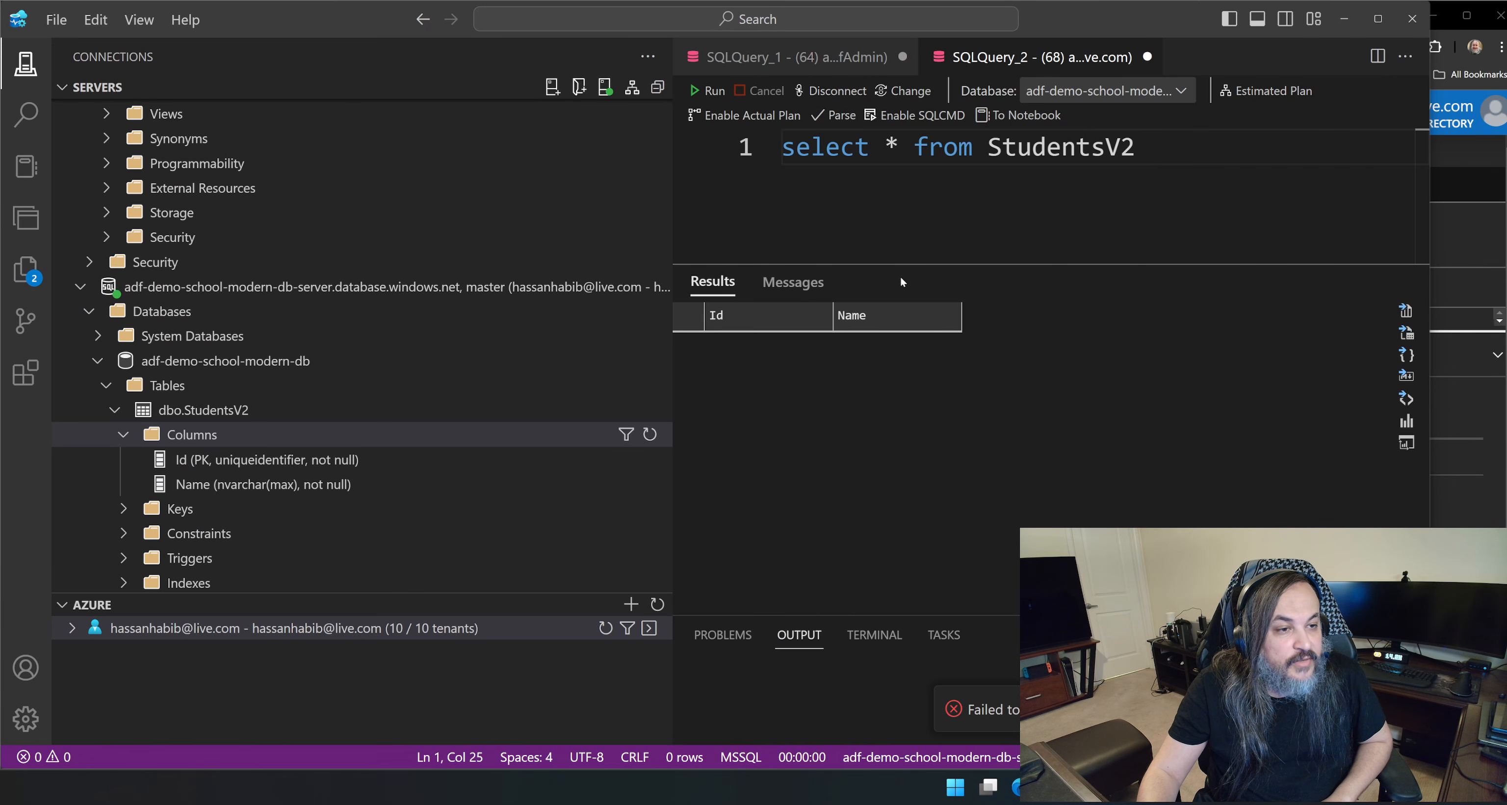
left_click_drag(903, 265, 903, 326)
left_click(885, 146)
type("count(")
key("Right")
type(")")
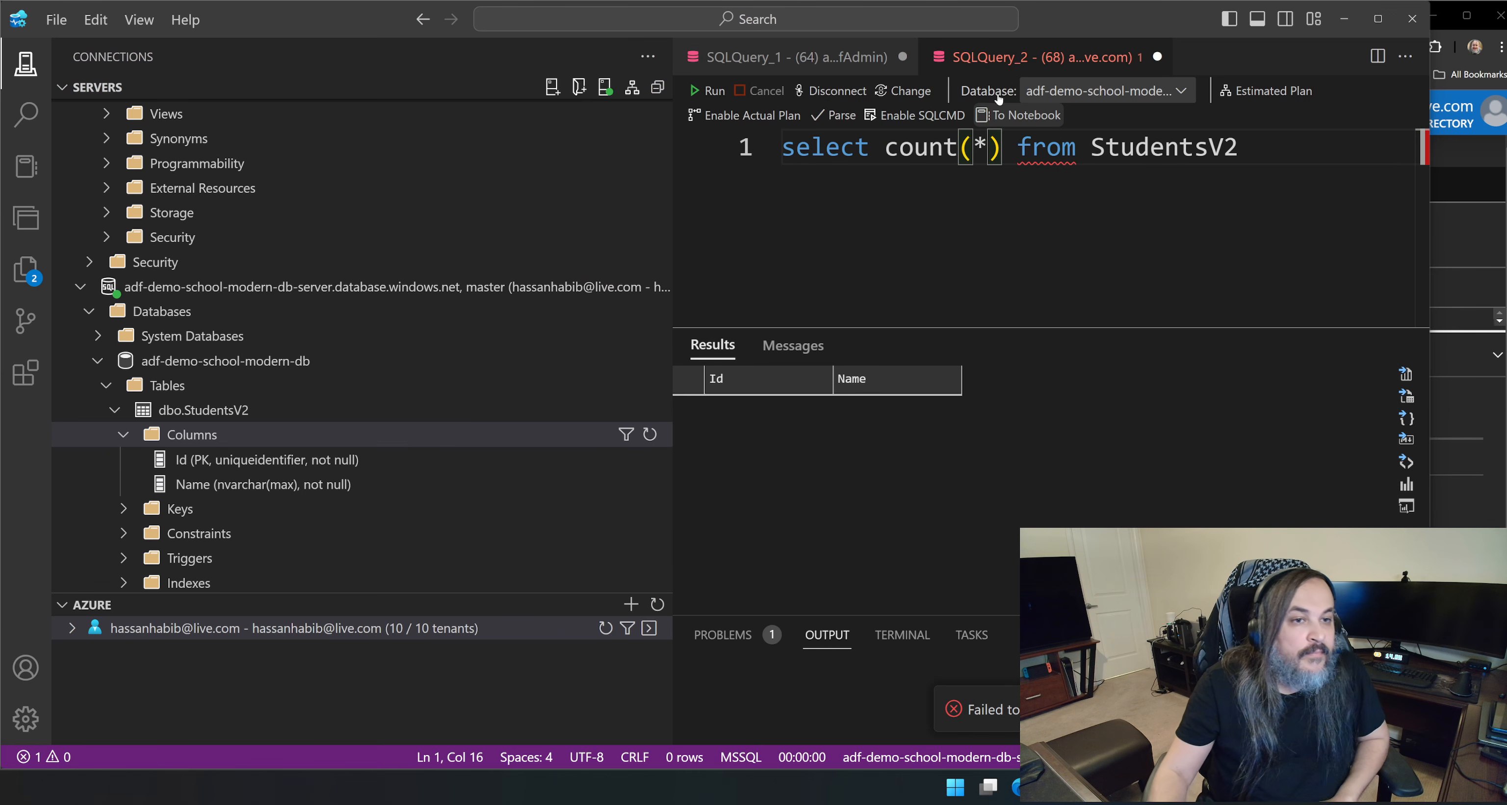
left_click(708, 91)
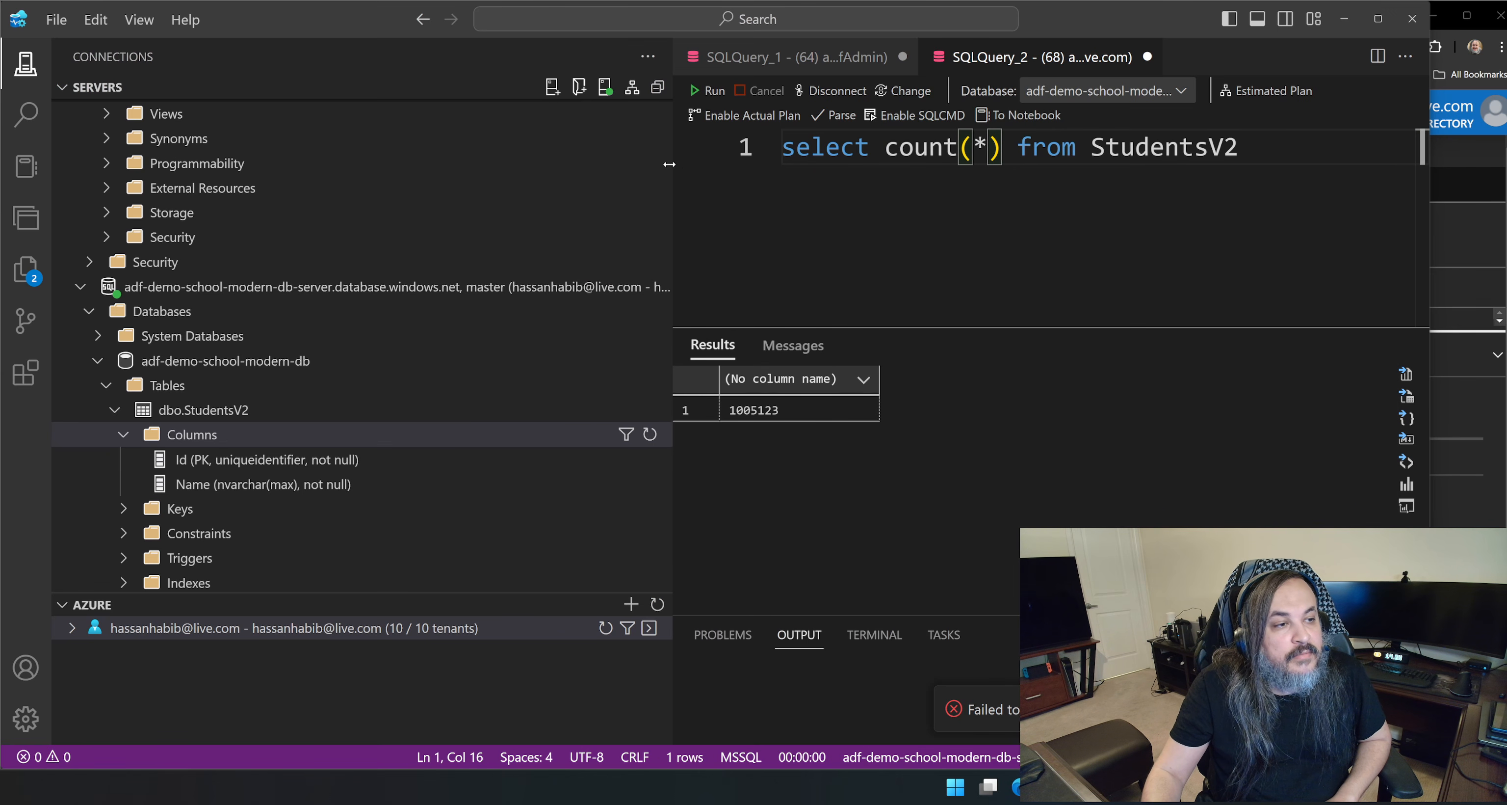
Narrow the connections sidebar to widen the query editor, and maximize the Azure Data Studio window.
left_click_drag(673, 163, 301, 176)
left_click(415, 391)
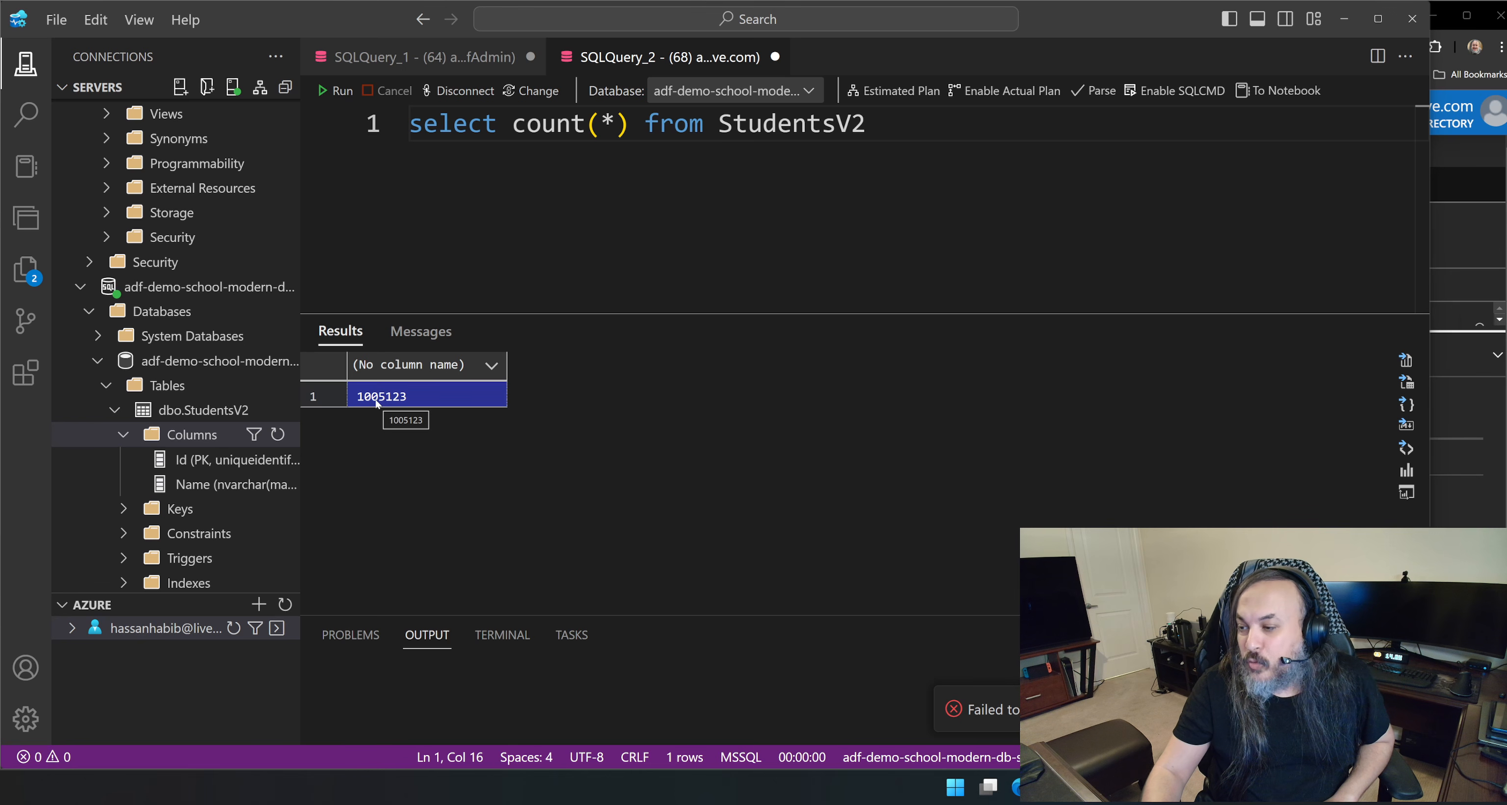
left_click_drag(1068, 26, 1, 310)
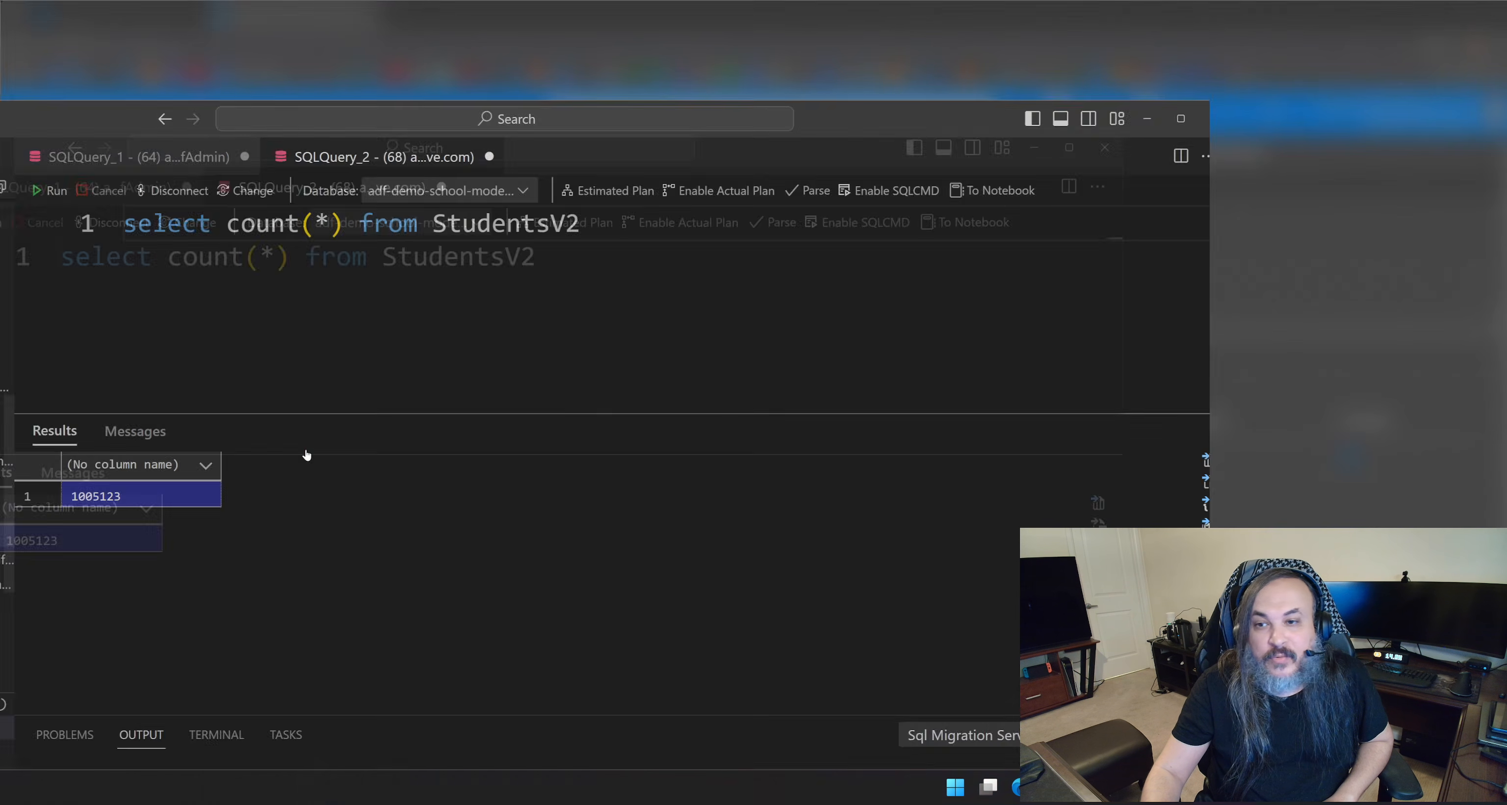
left_click(1107, 246)
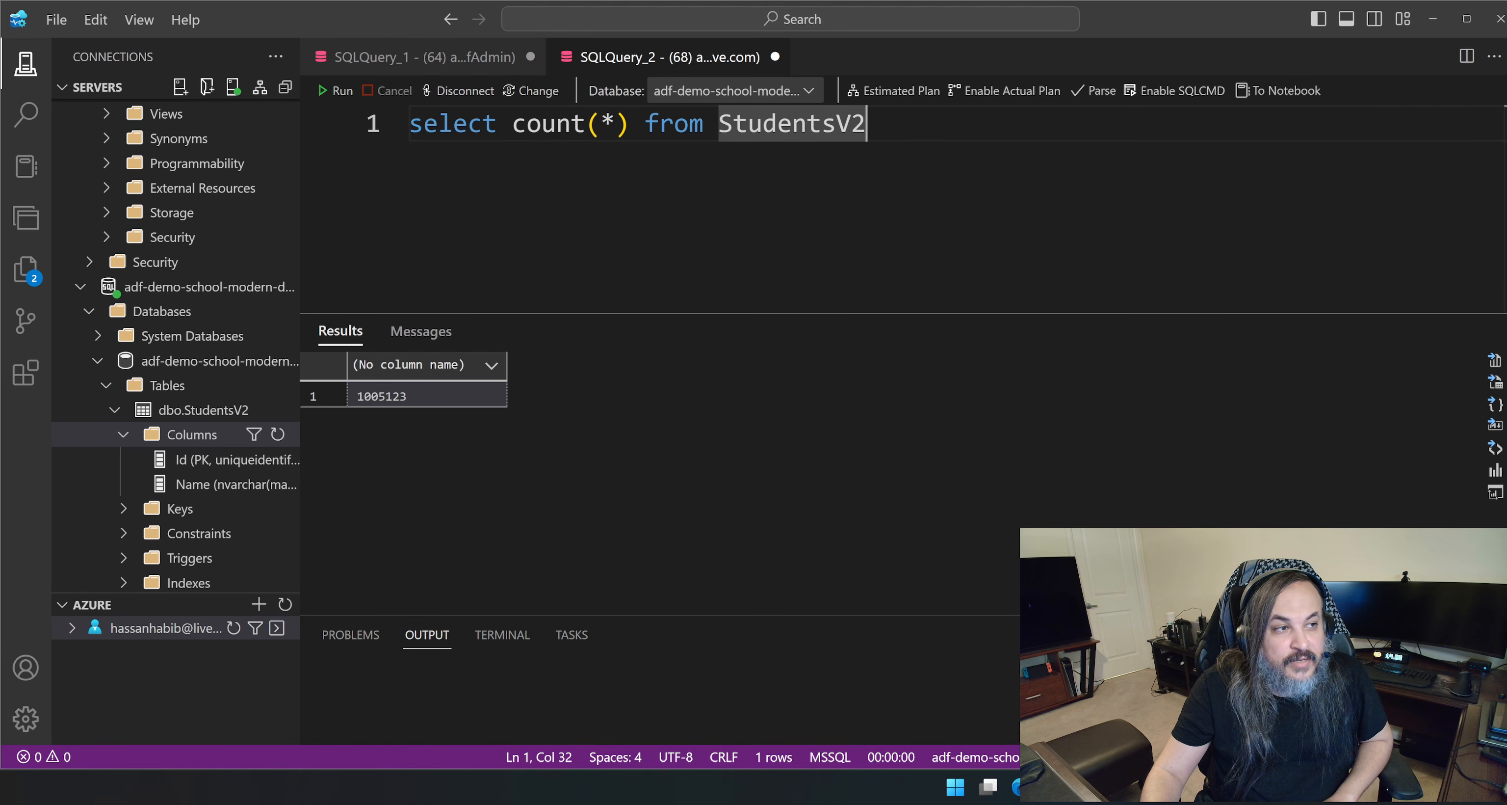
Change the query back to select * from StudentsV2, run it, and browse the migrated student rows.
left_click_drag(629, 123, 513, 123)
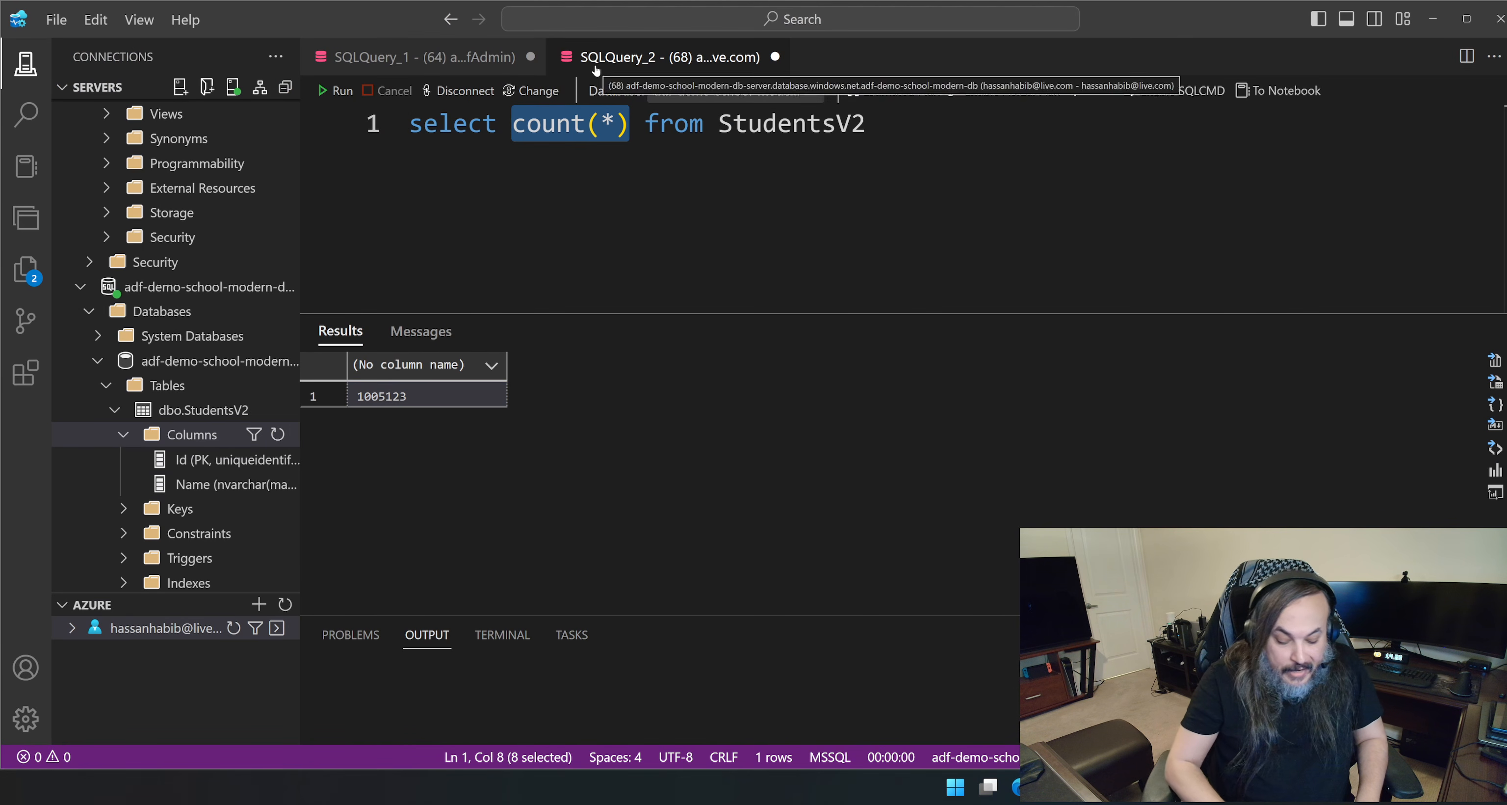
type("*")
left_click(337, 90)
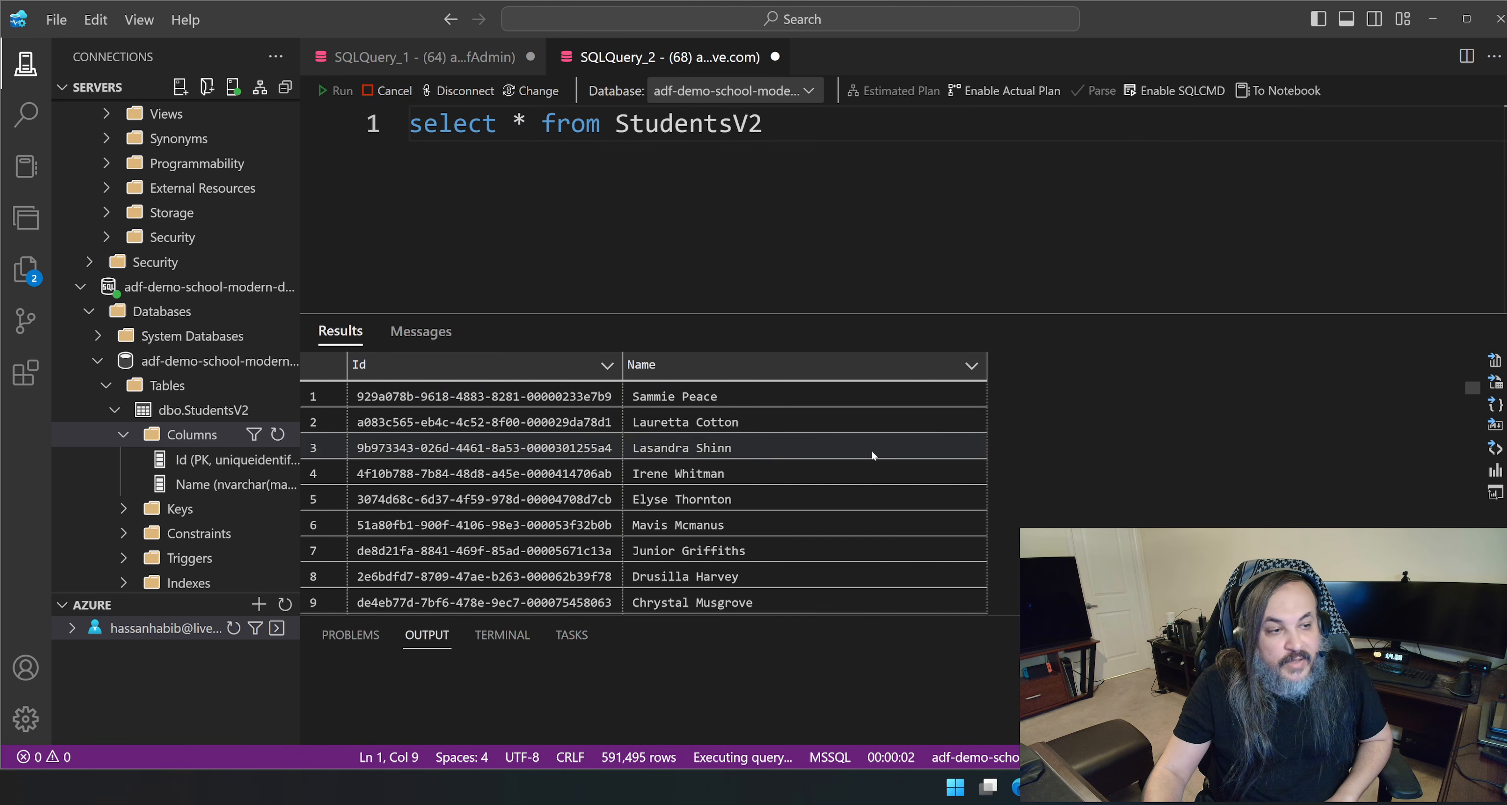
scroll(585, 456, "down", 15)
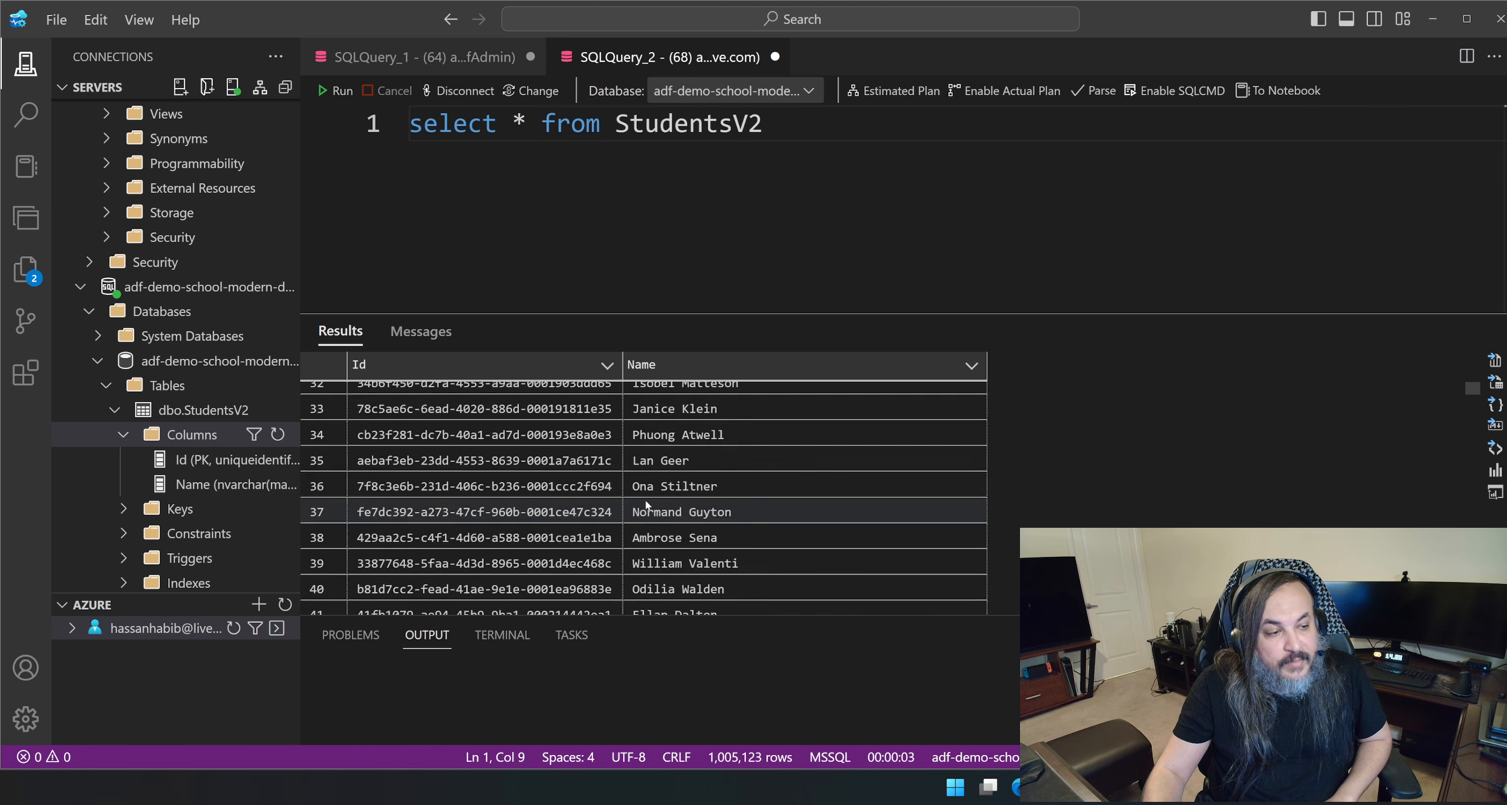
Copy the Id from row 63 of the StudentsV2 results and add it to the StudentsV1 query as a where id = filter.
scroll(637, 488, "down", 3)
left_click(586, 485)
right_click(586, 489)
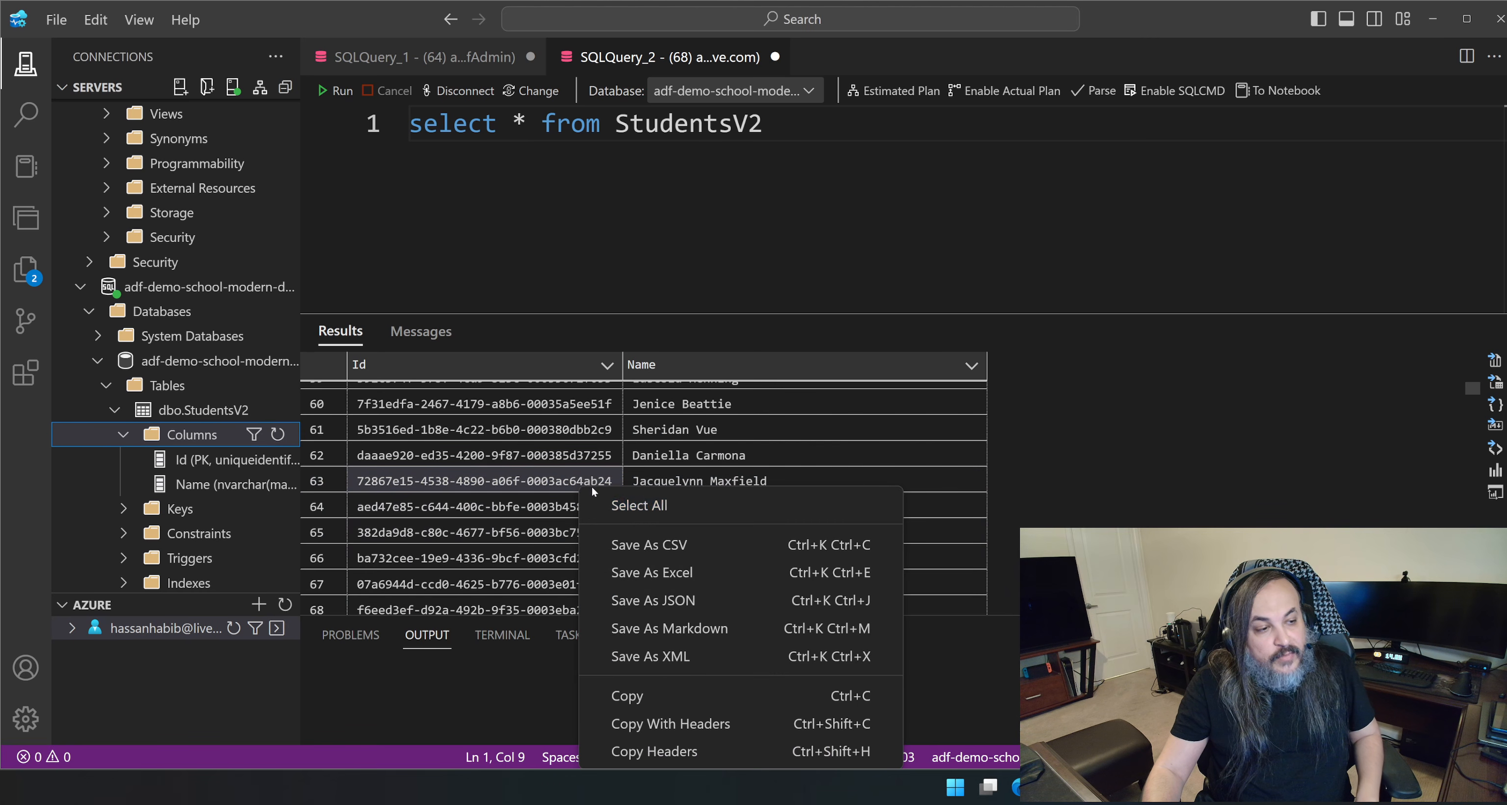
left_click(644, 695)
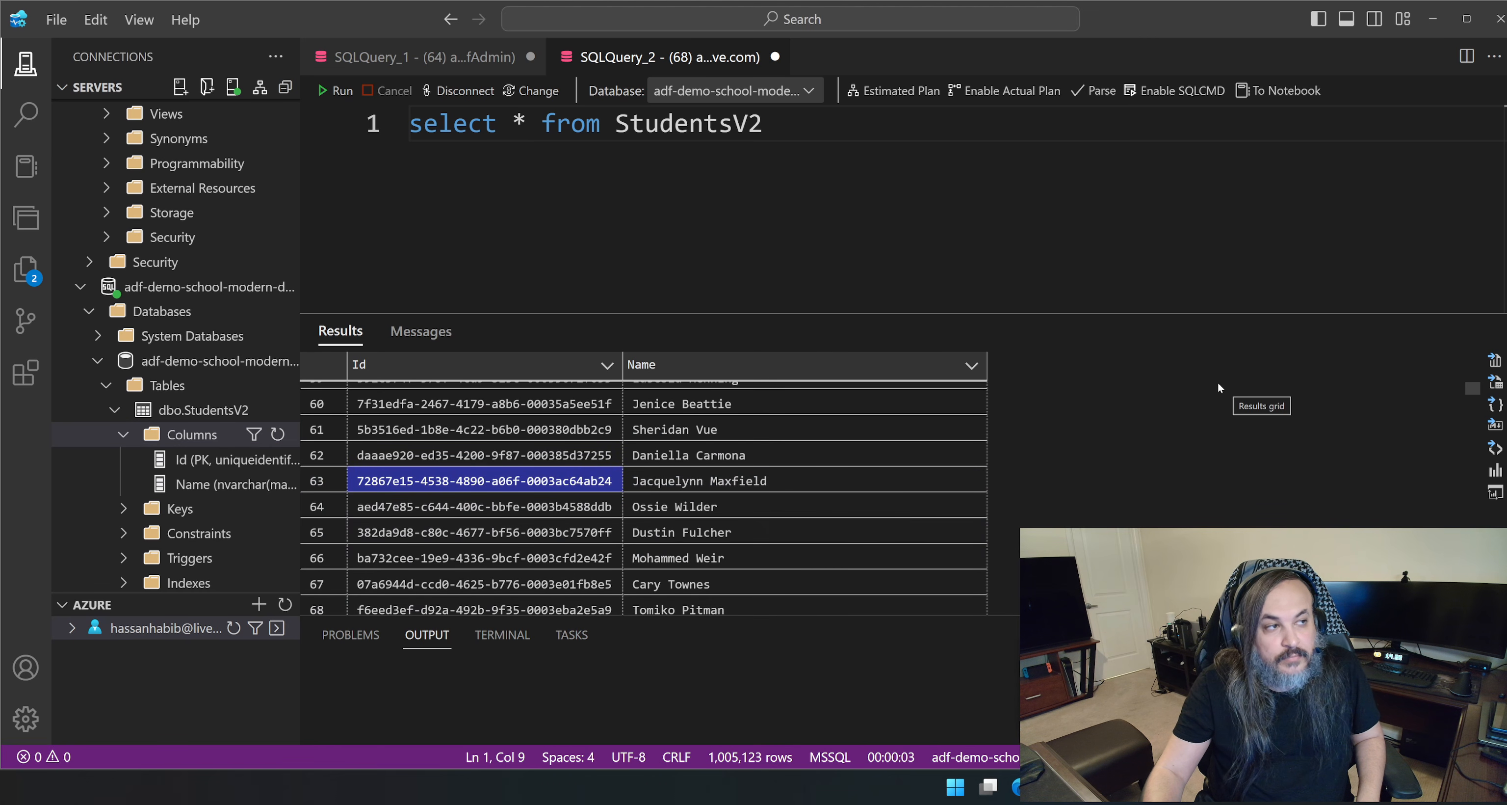
left_click(438, 54)
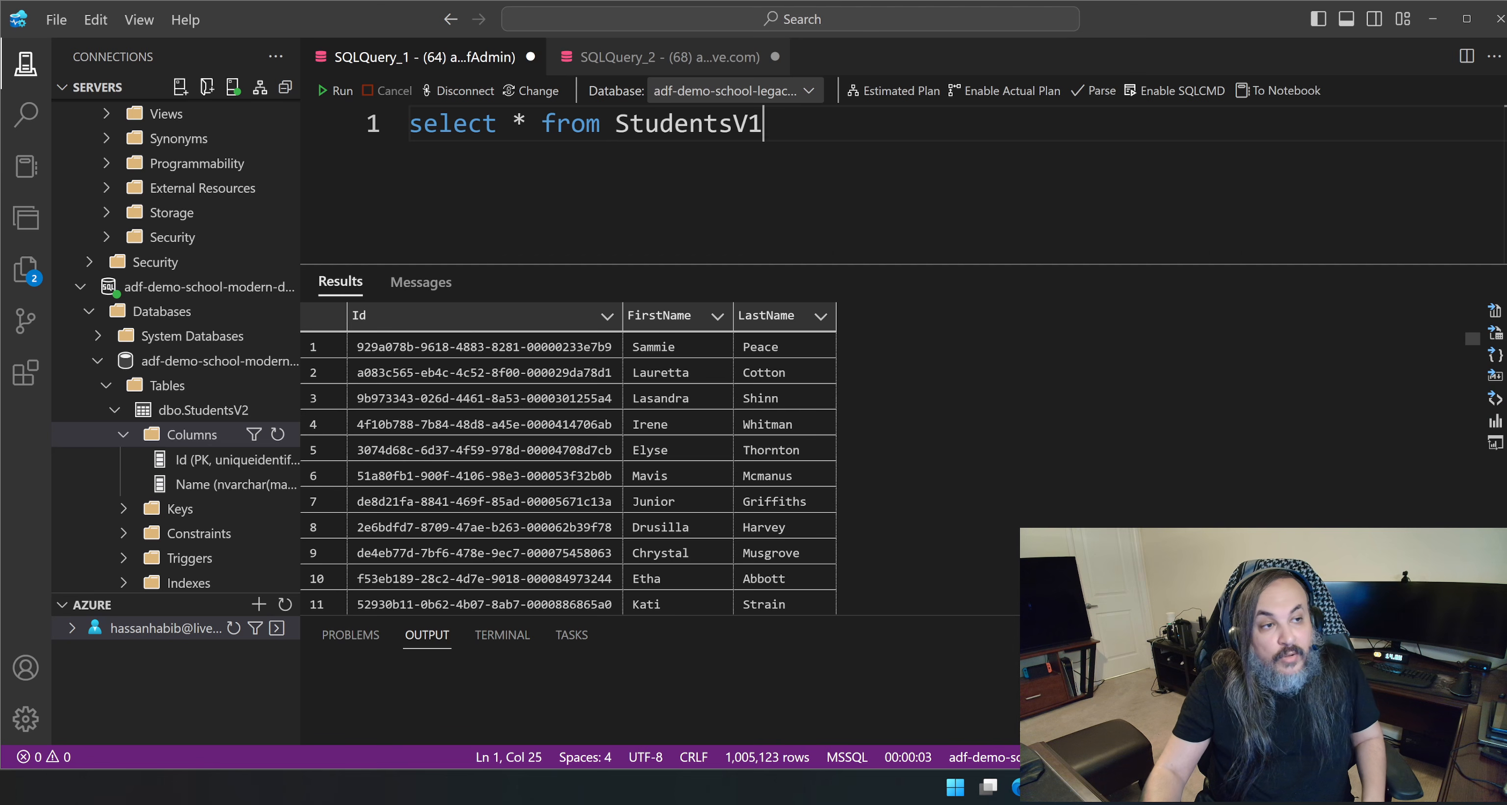
type("where id = '")
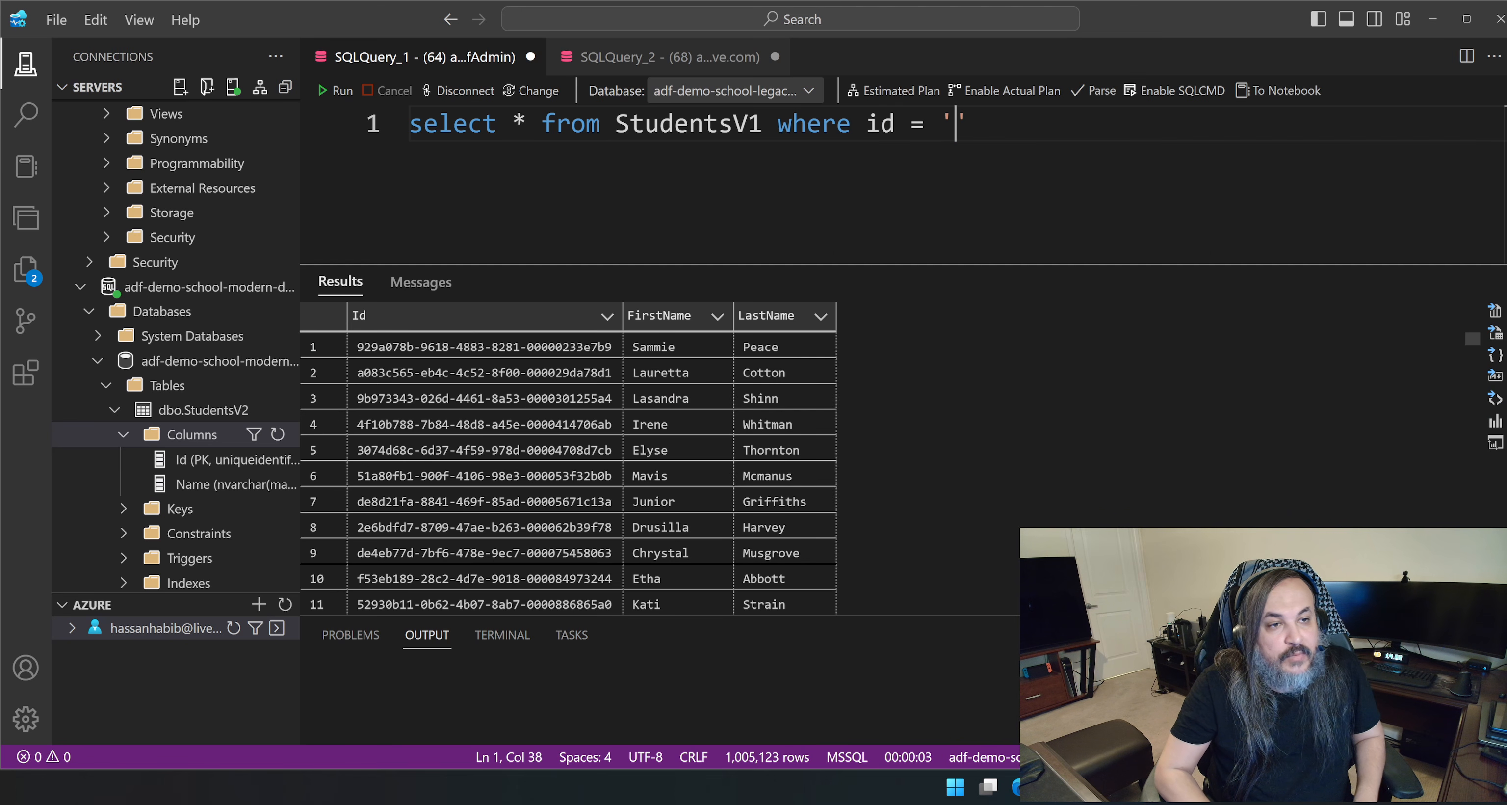
key("ctrl+v")
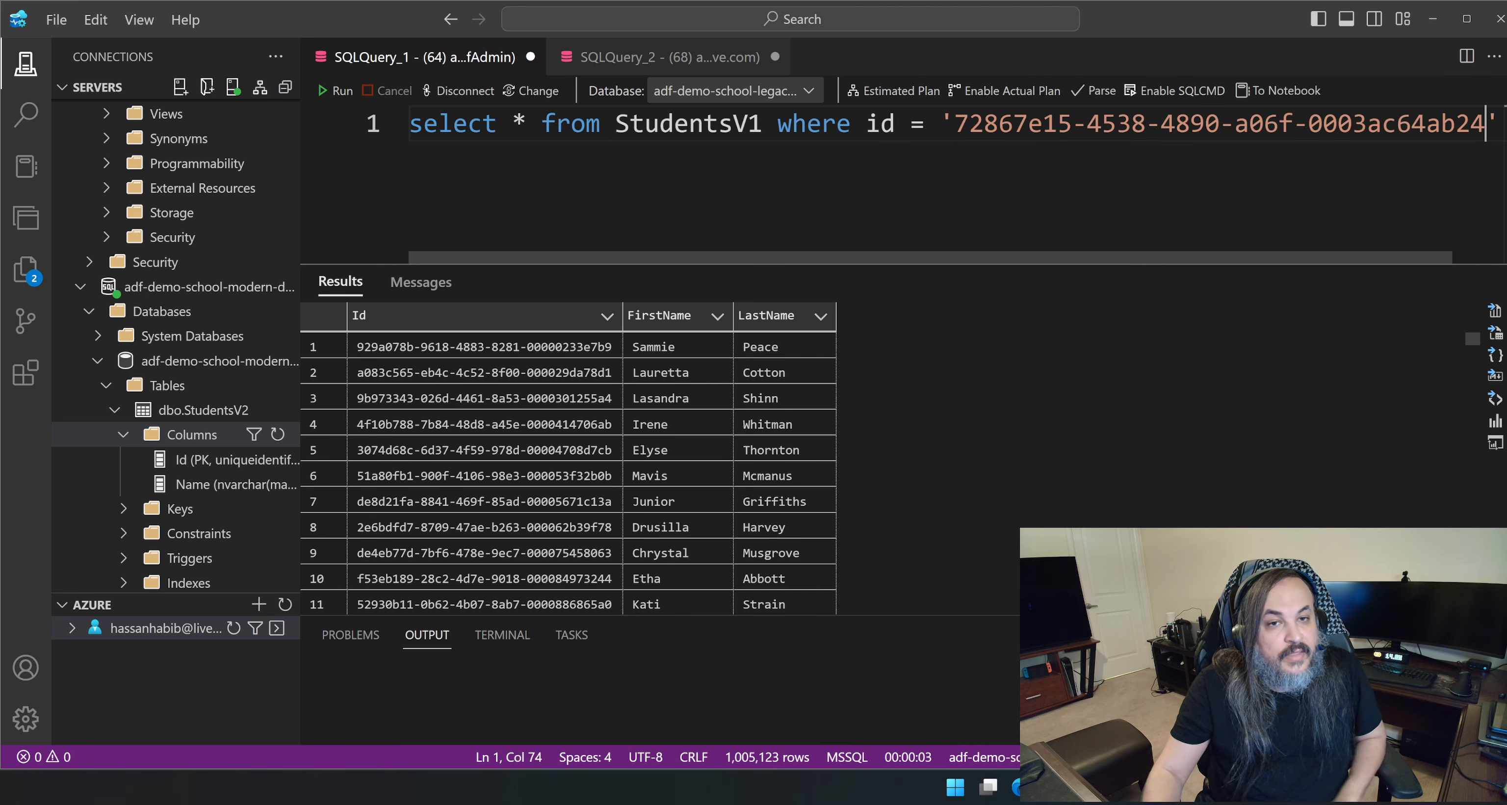
Return to the StudentsV2 results and copy the Id of the student in row 35.
left_click(609, 69)
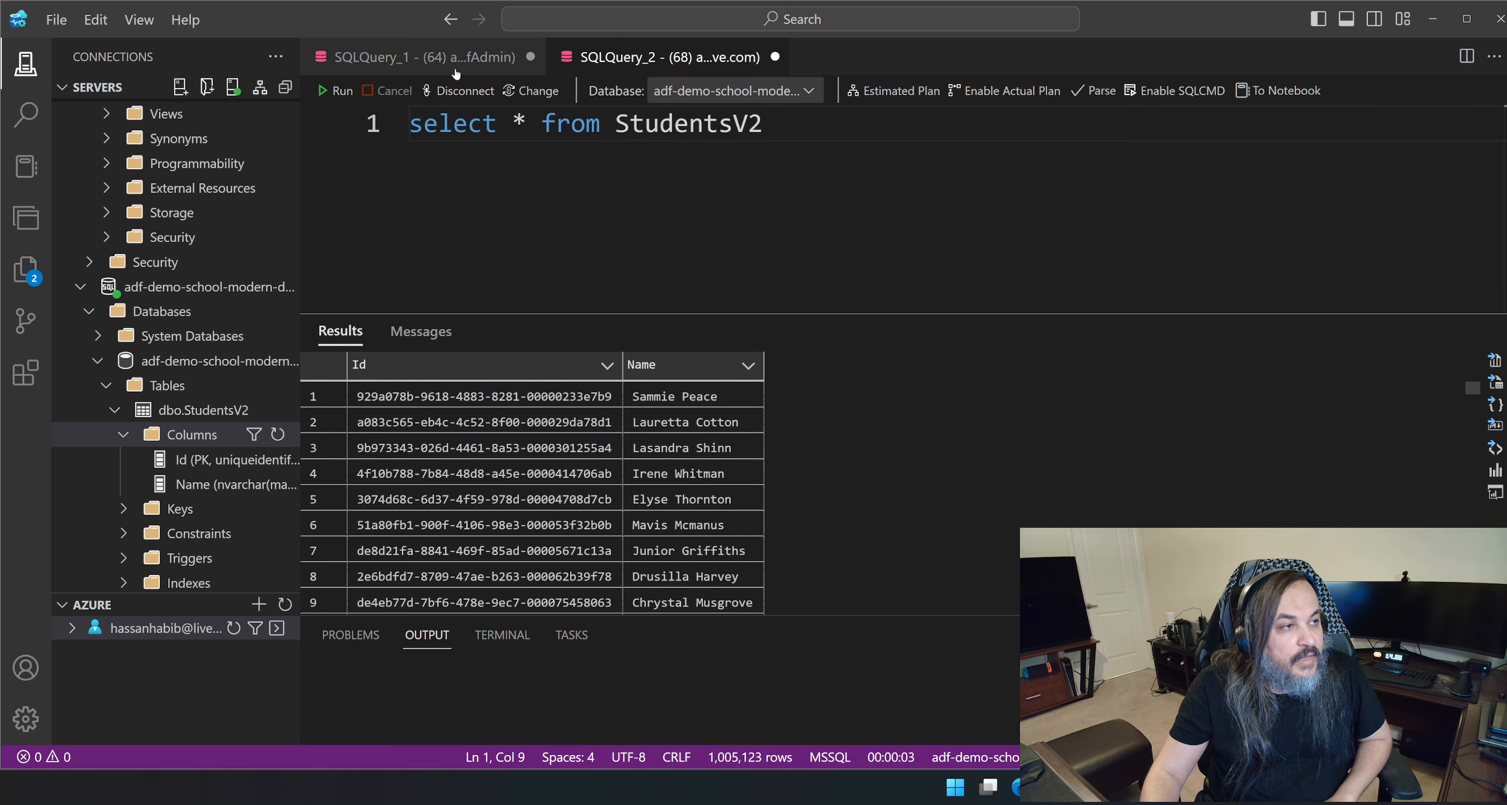
left_click(441, 64)
left_click(596, 66)
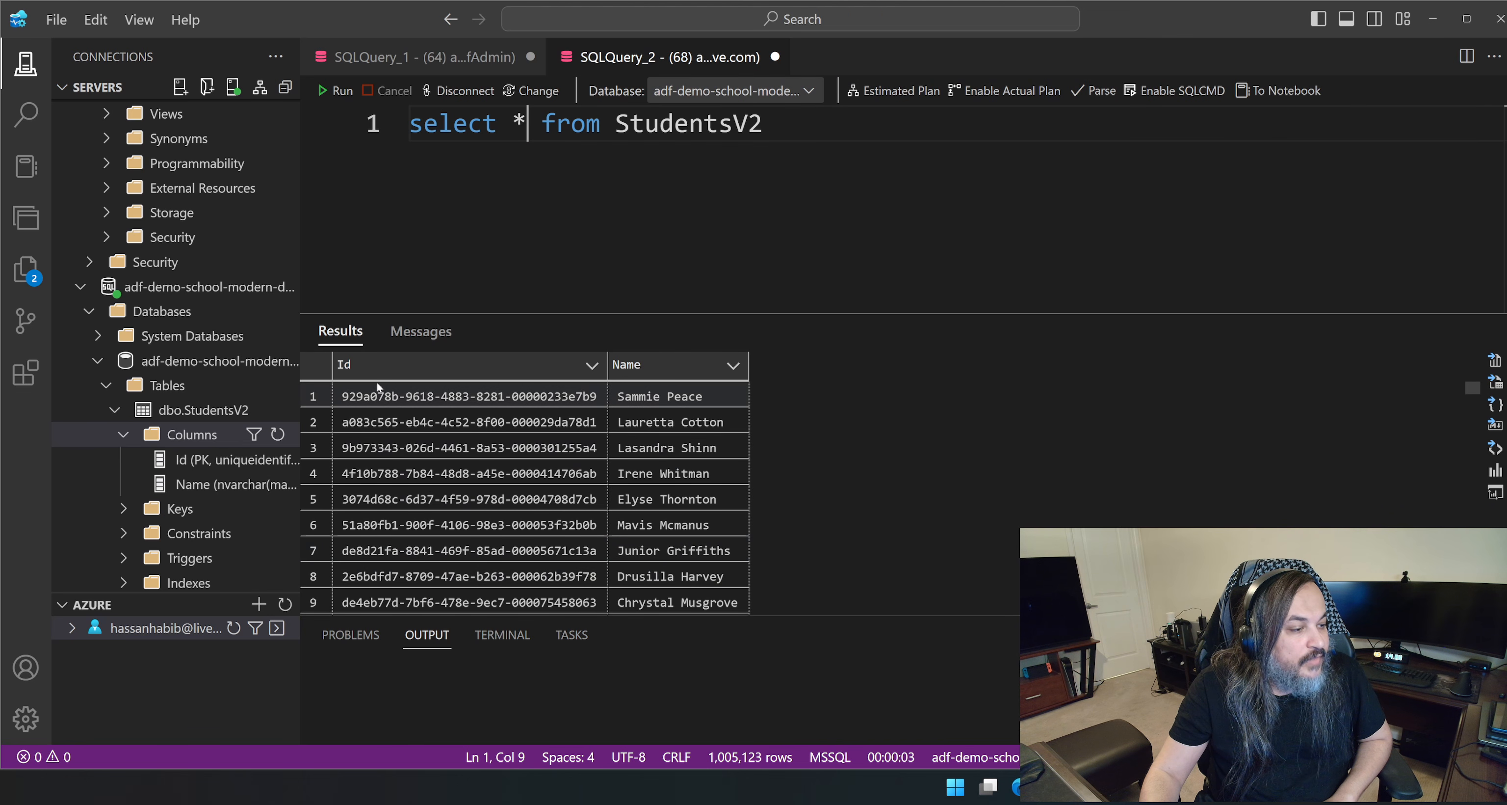
scroll(419, 501, "down", 2)
scroll(418, 501, "up", 1)
scroll(418, 501, "up", 1)
scroll(418, 502, "down", 20)
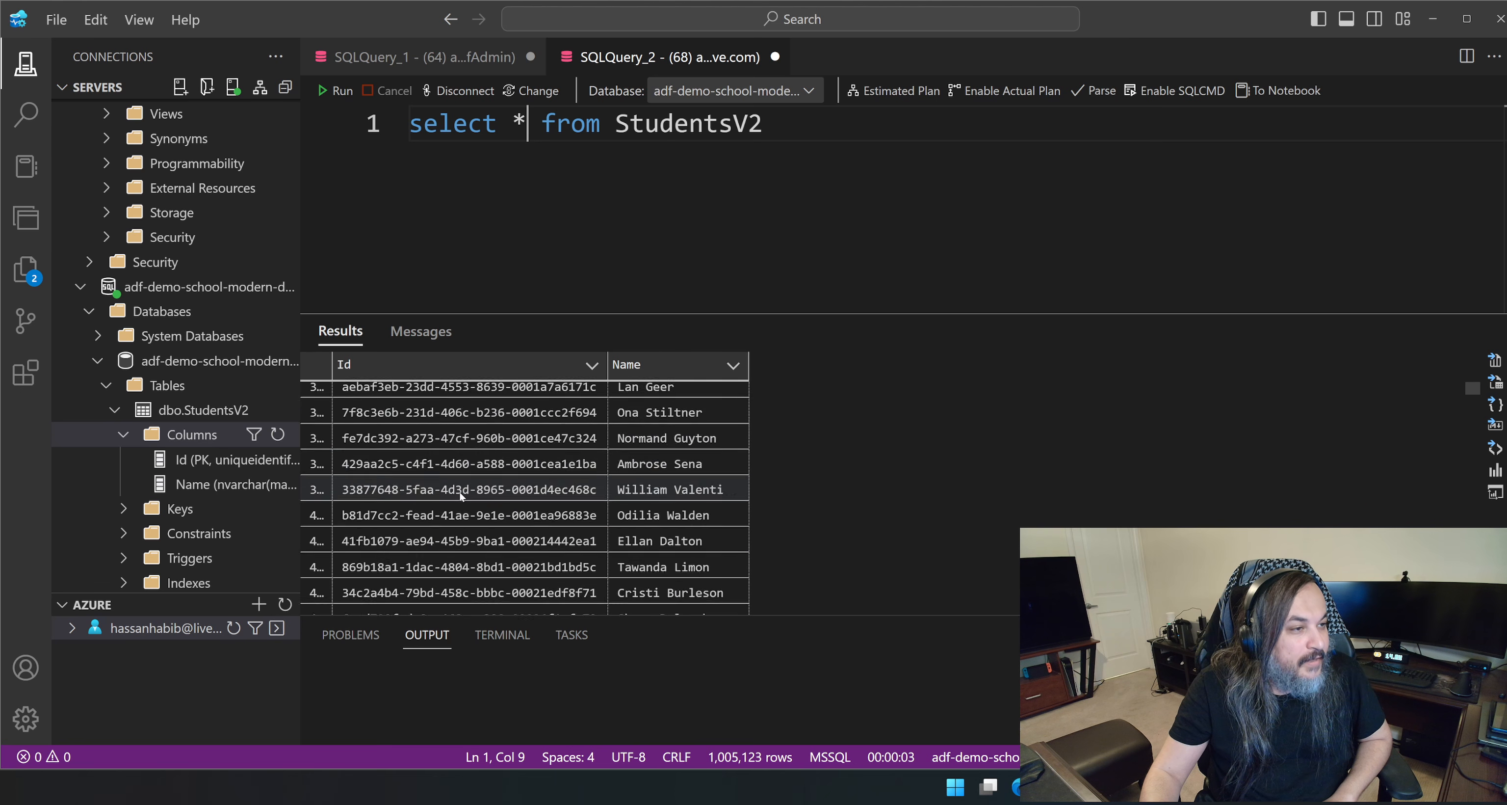
scroll(549, 496, "up", 20)
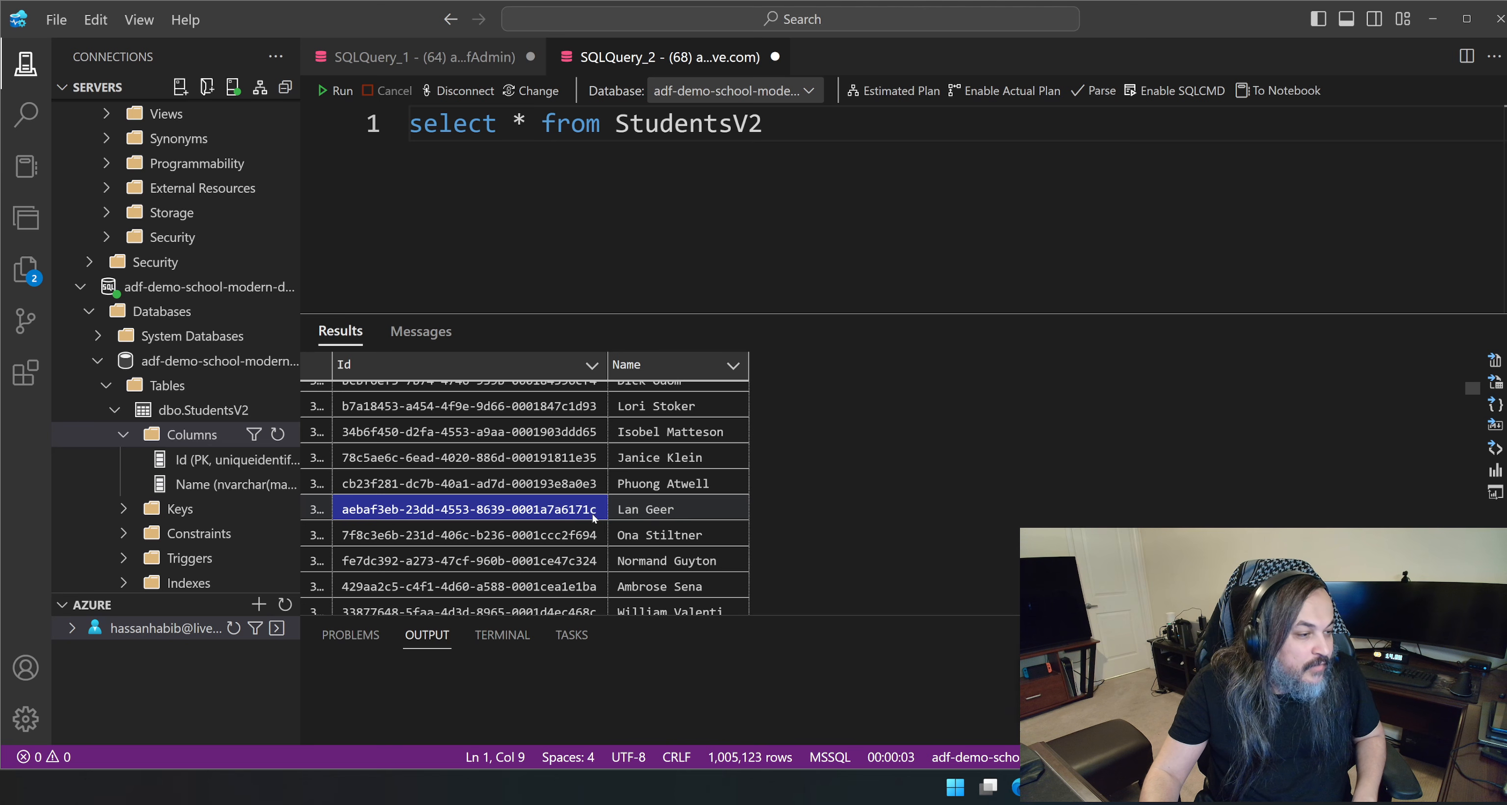
Replace the Id in the StudentsV1 filter with the copied one, run the query, and compare the legacy name fields with StudentsV2.
left_click(495, 48)
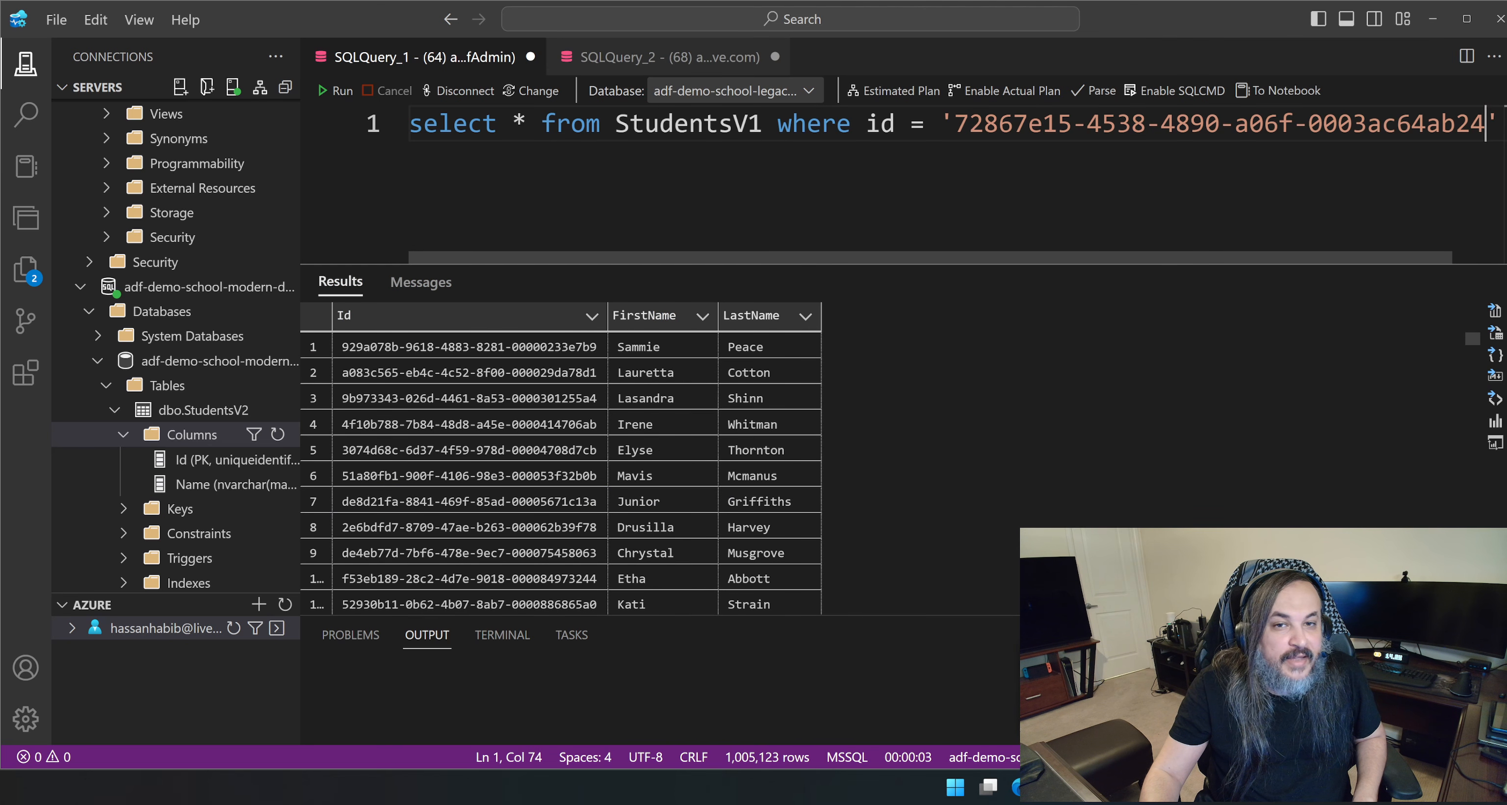
left_click_drag(1486, 124, 1015, 124)
key("ctrl+v")
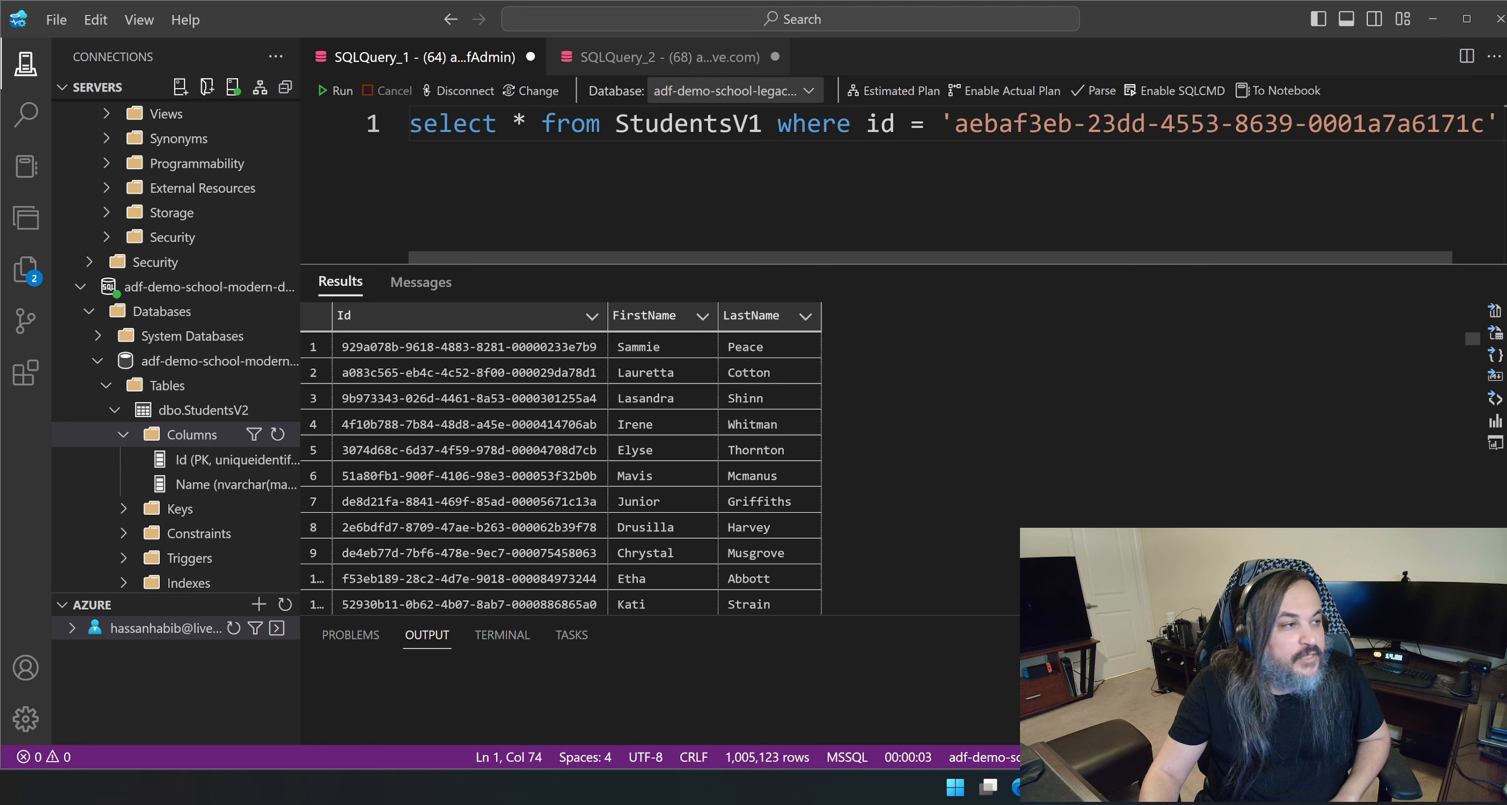
key("F5")
left_click(970, 350)
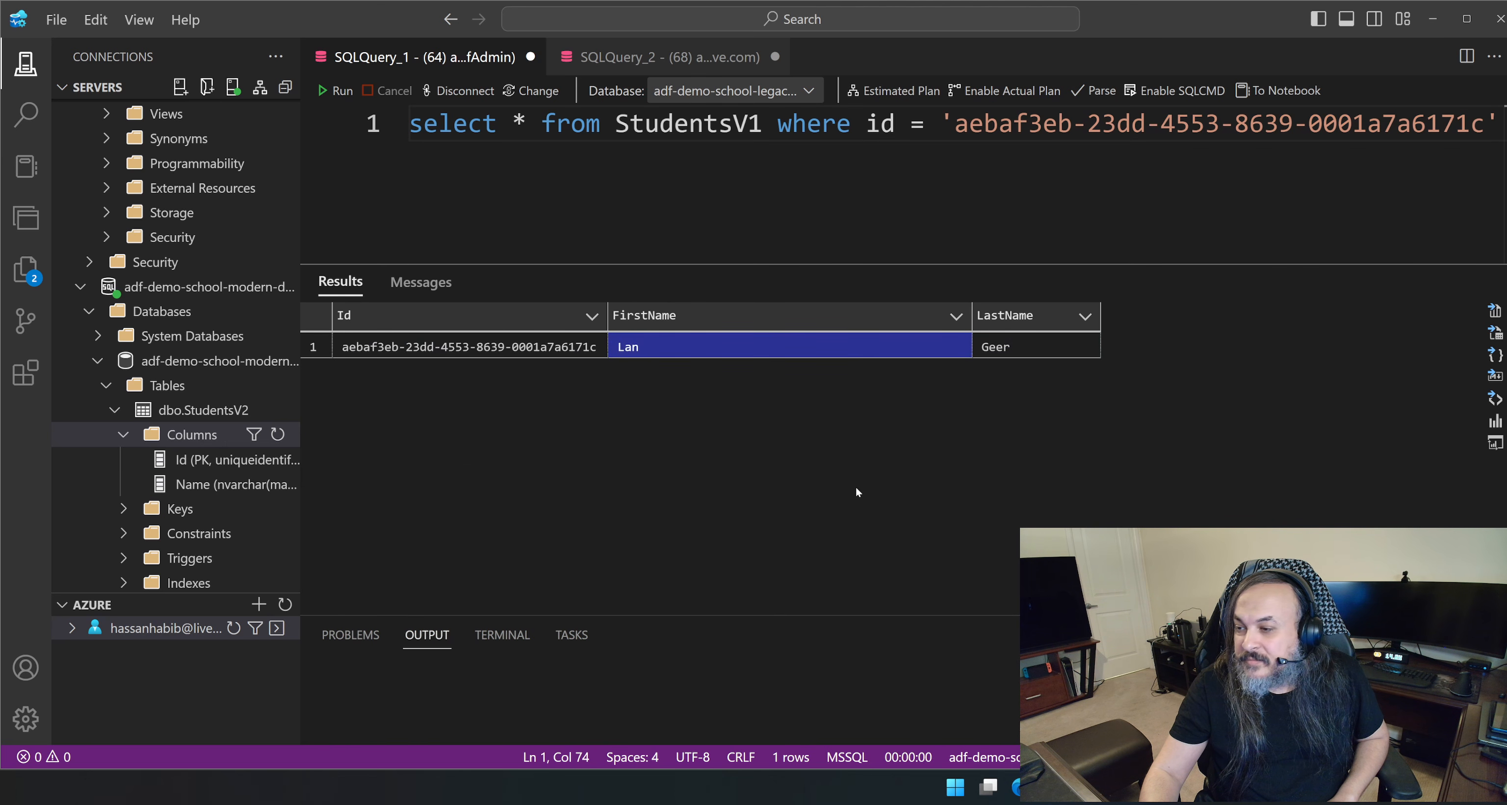
key("ctrl+Tab")
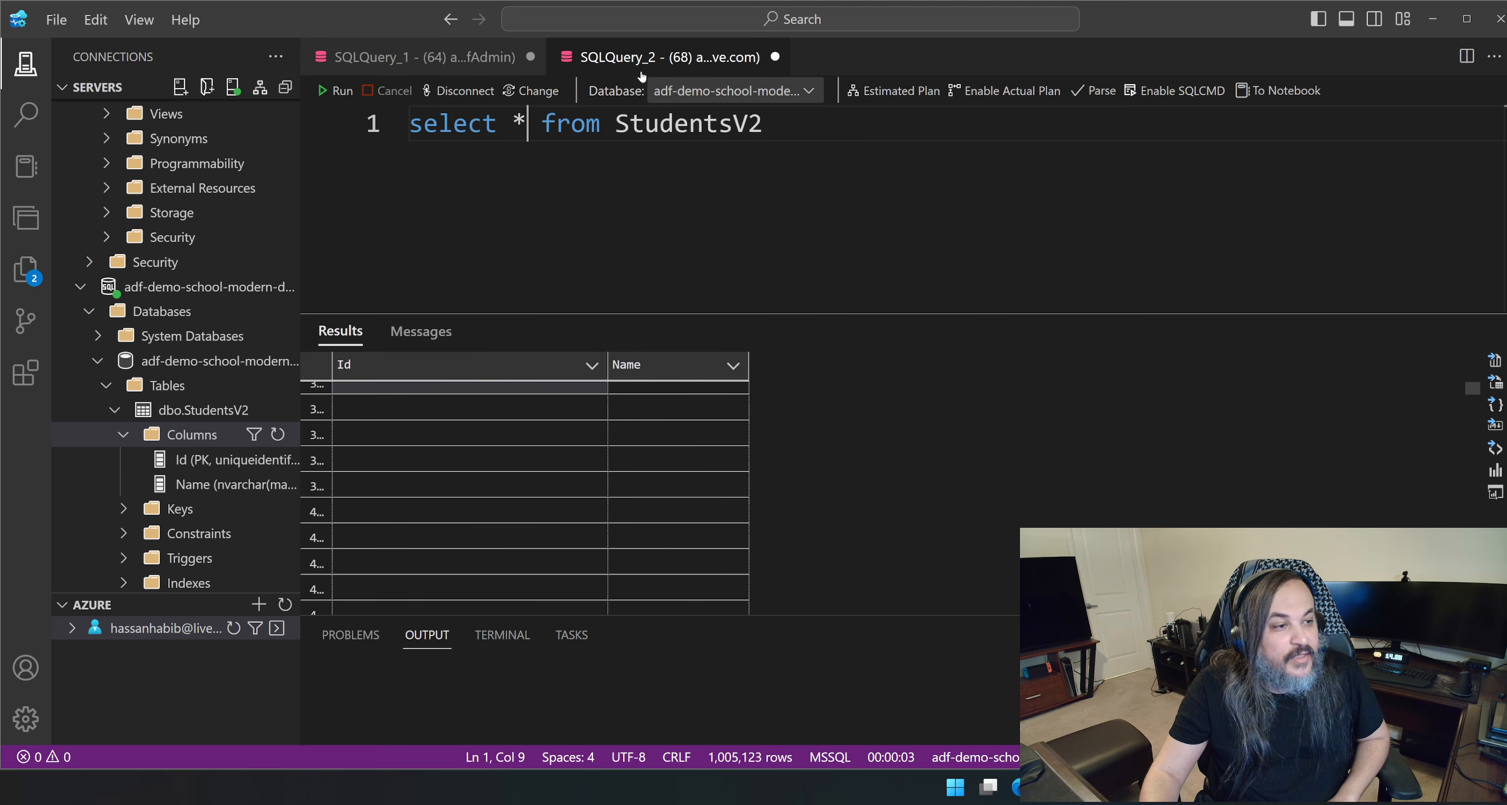